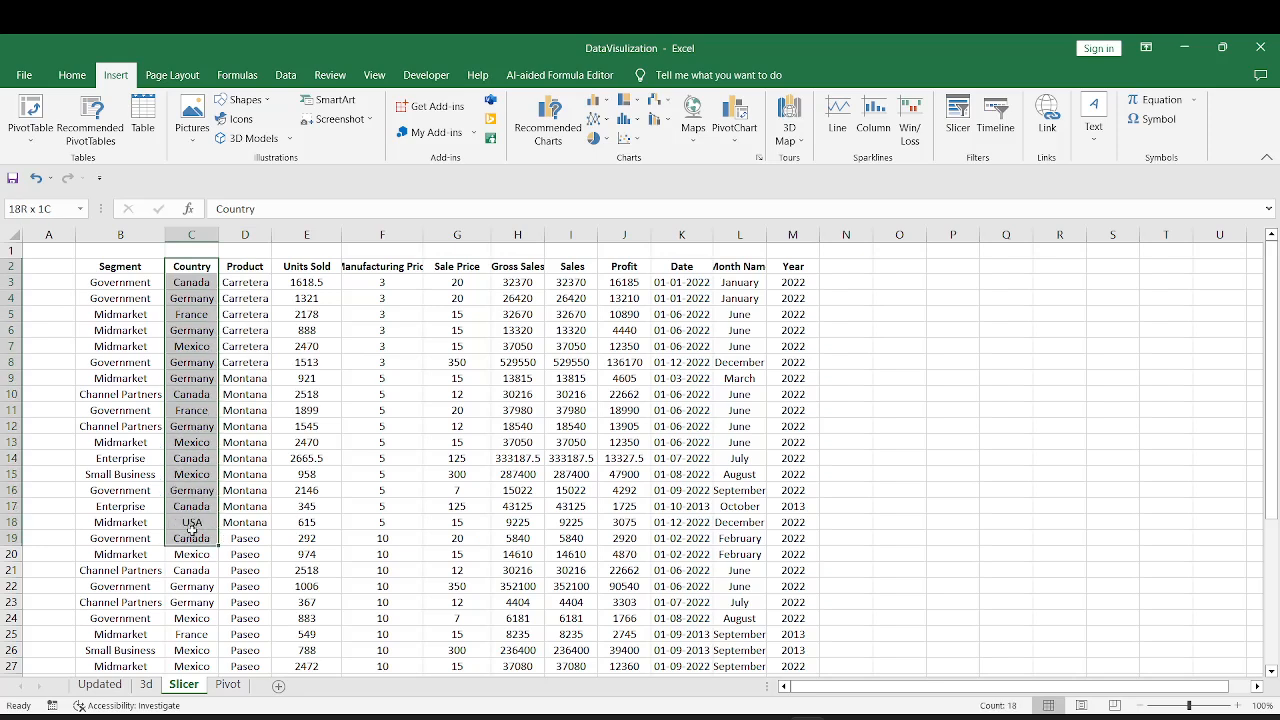
pyautogui.moveTo(120, 268); pyautogui.dragTo(103, 508)
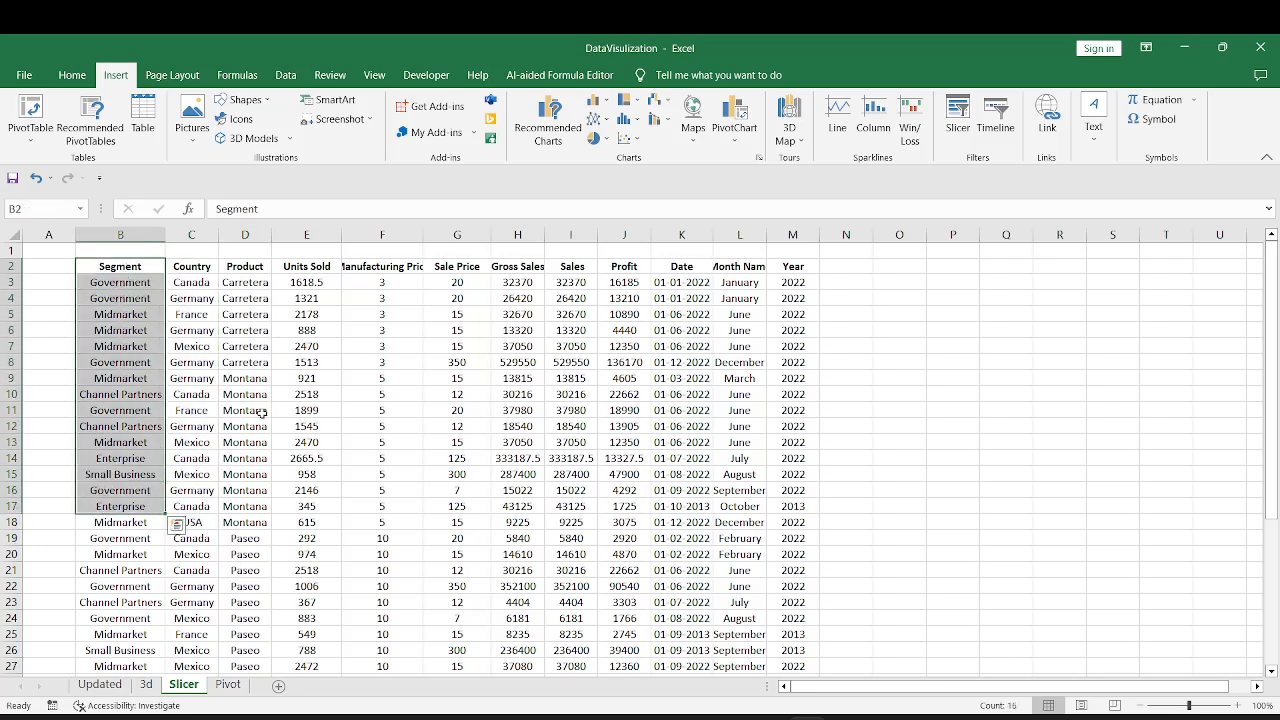
pyautogui.click(660, 273)
pyautogui.moveTo(673, 292); pyautogui.dragTo(678, 515)
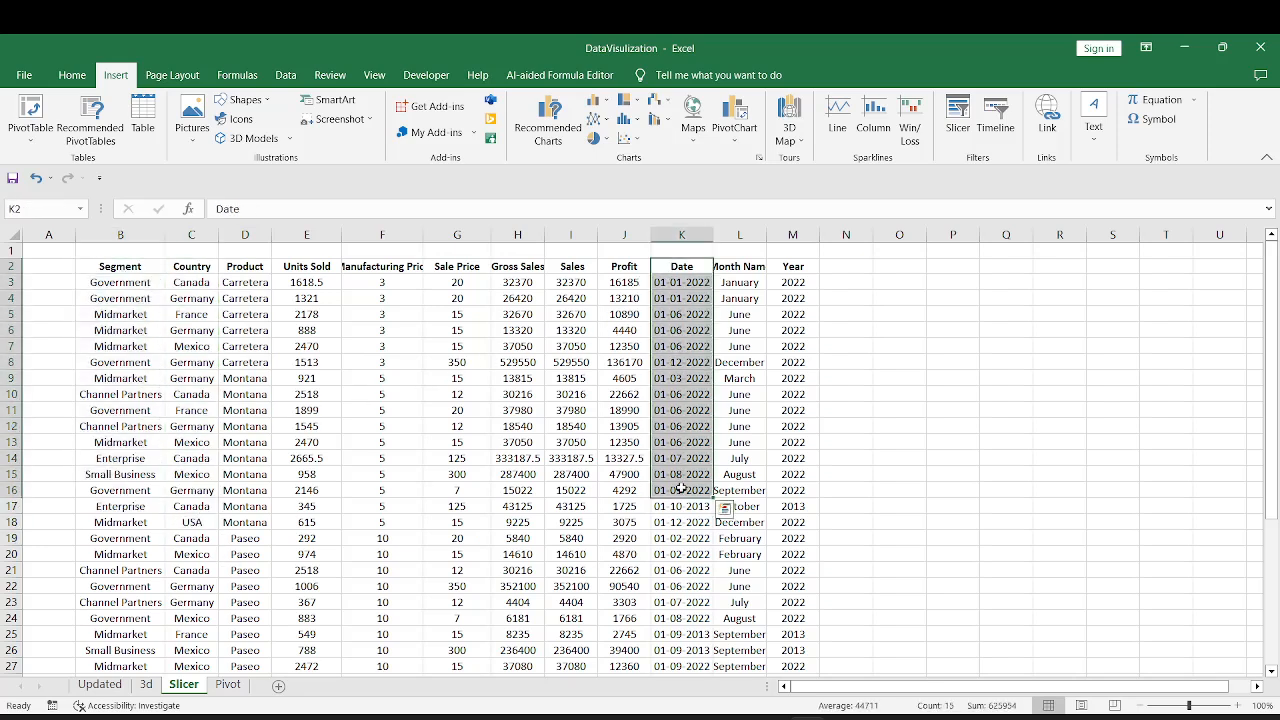
pyautogui.moveTo(748, 268); pyautogui.dragTo(746, 540)
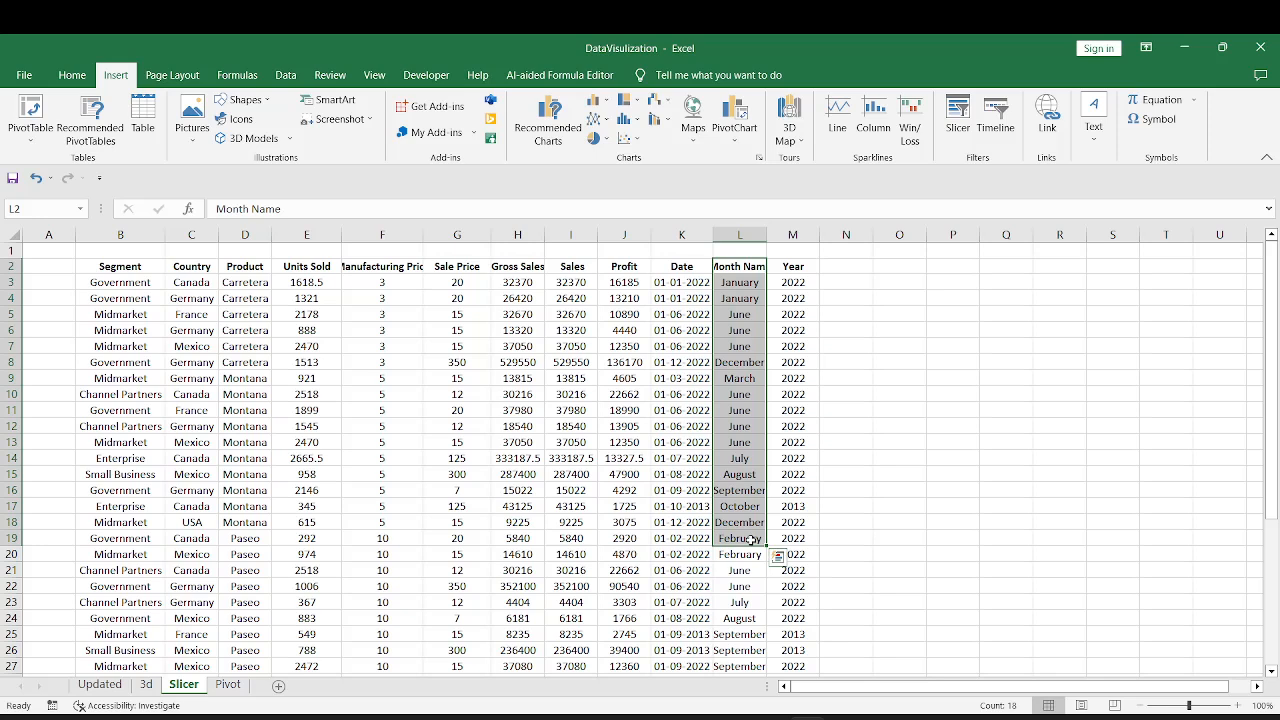
# Try to insert a slicer for the unformatted data range B2:M41
pyautogui.click(117, 266)
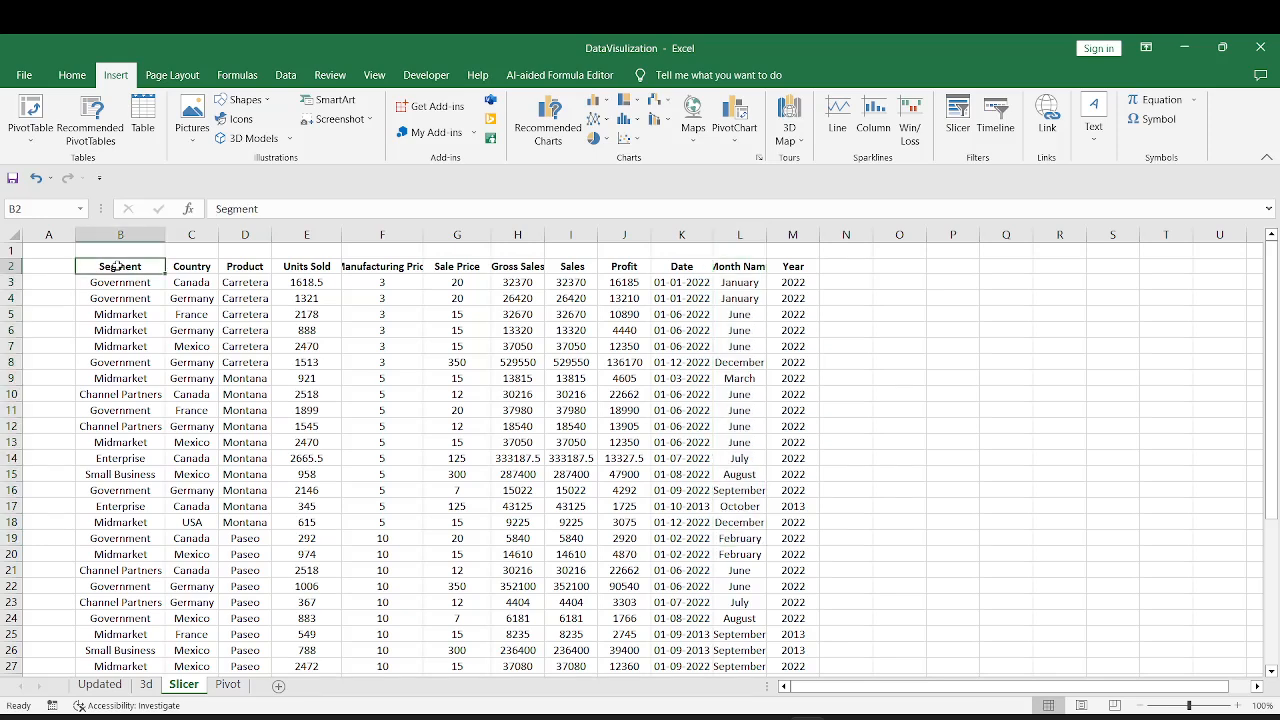
pyautogui.hotkey('ctrl', 'shift', 'Right')
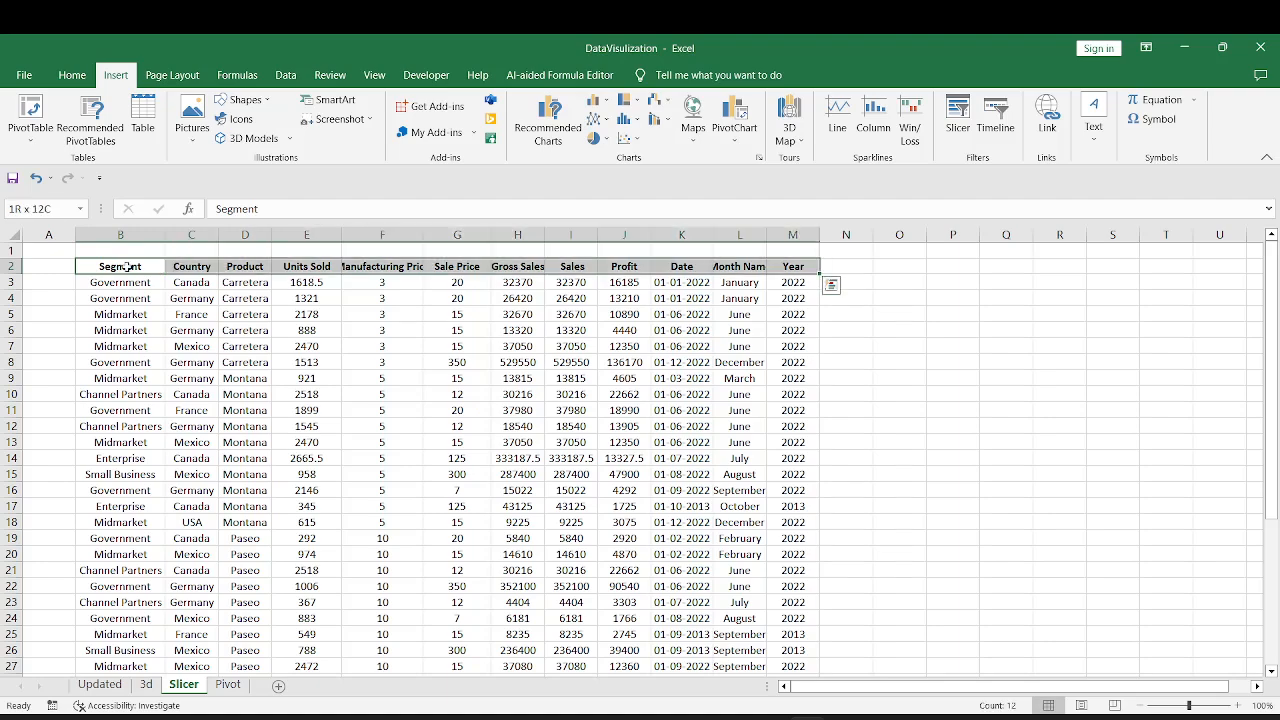
pyautogui.hotkey('ctrl', 'shift', 'Down')
pyautogui.scroll(5, 125, 268)
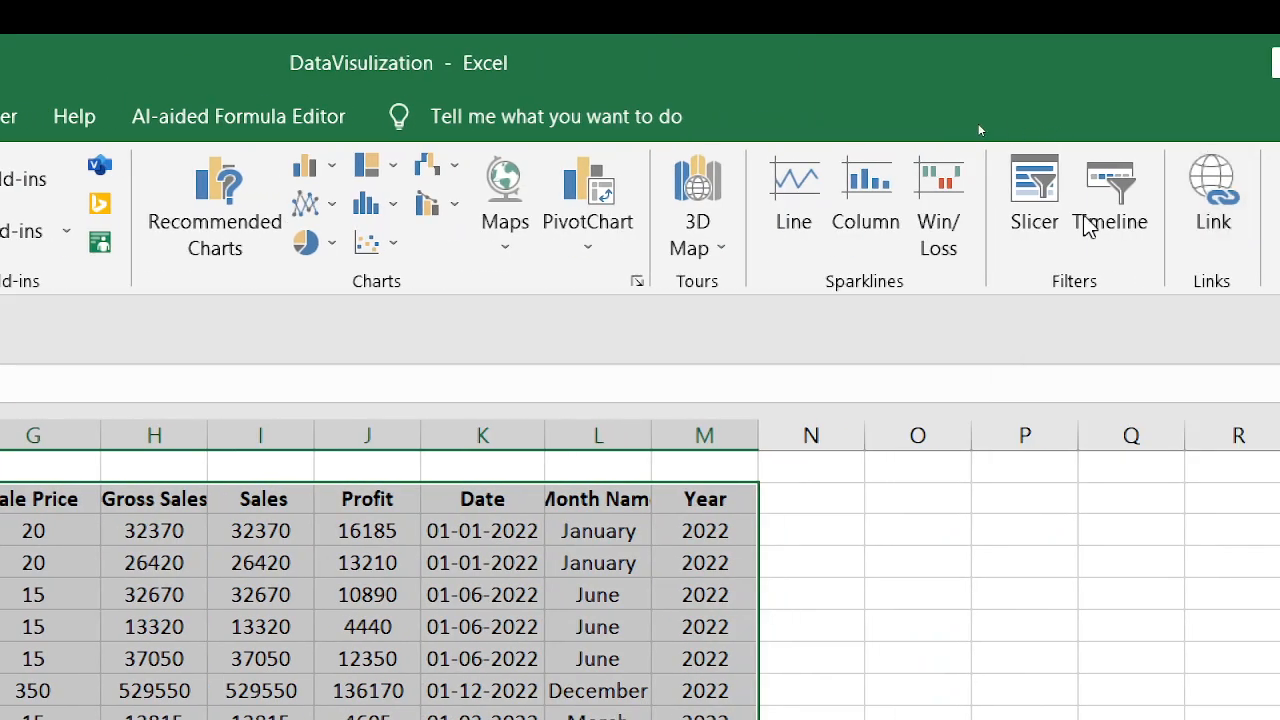
pyautogui.click(1034, 236)
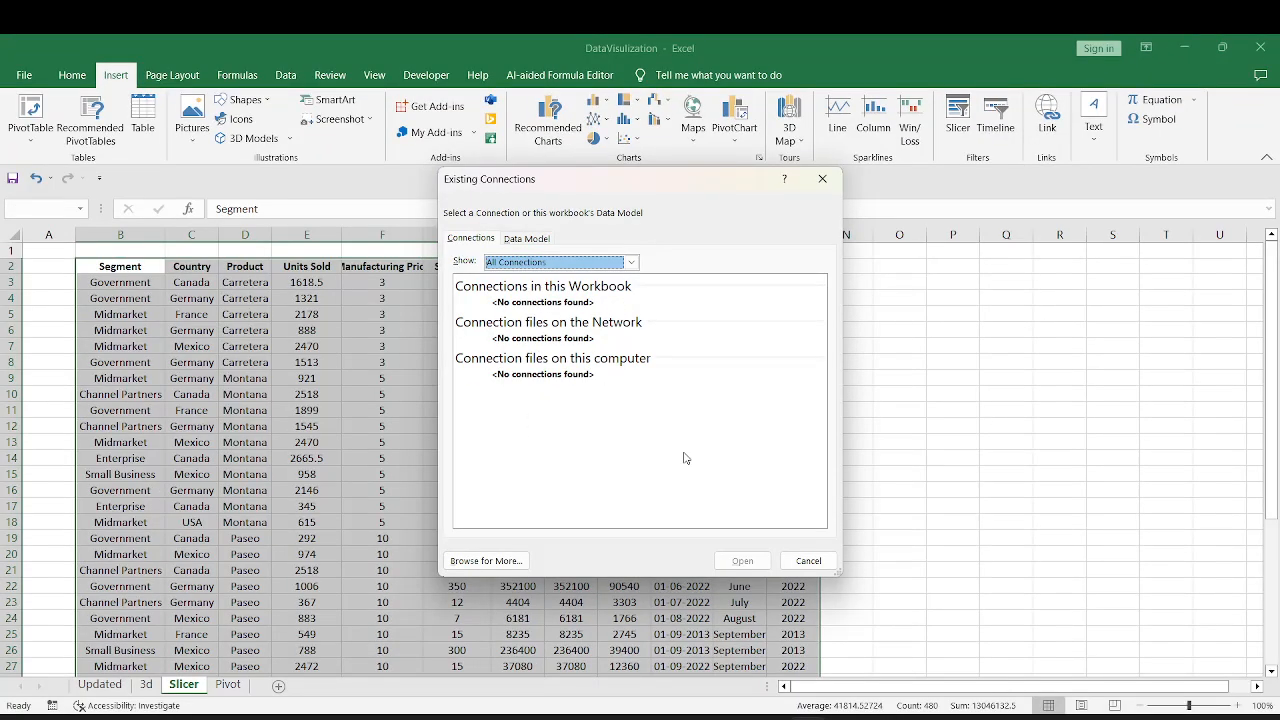
pyautogui.click(808, 561)
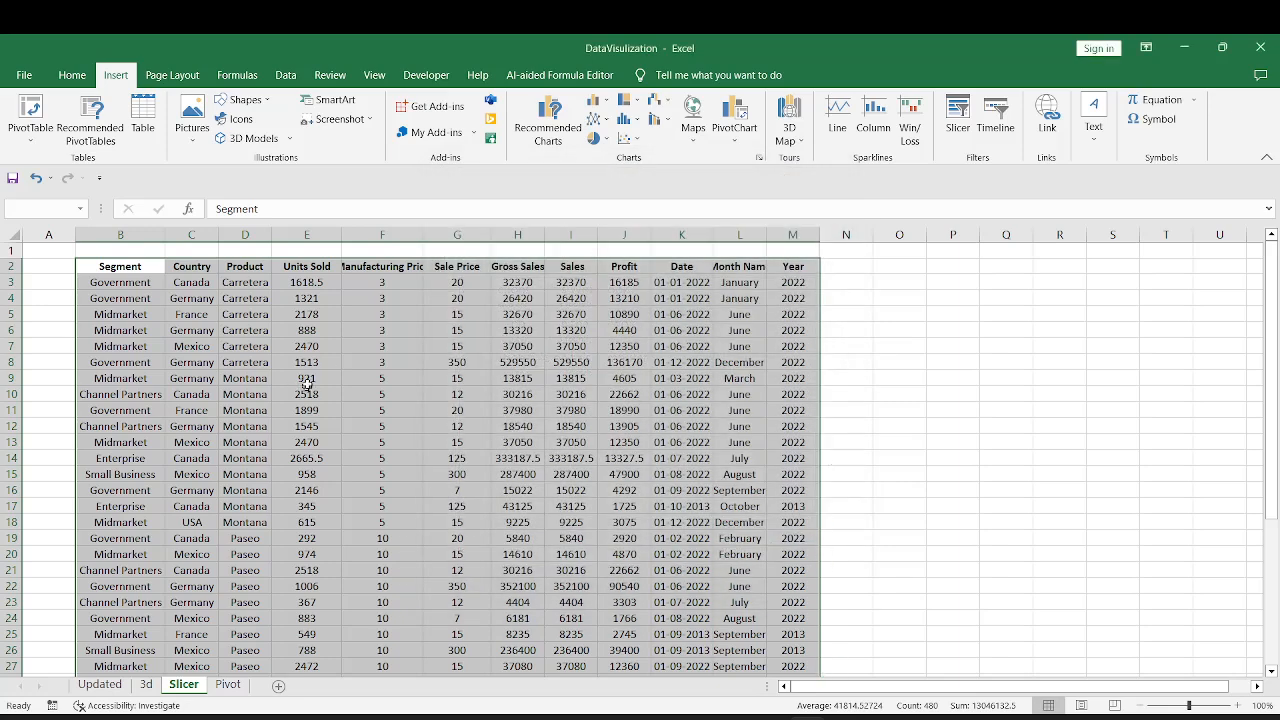
# Format the data range B2:M41 as a table with headers, using a light blue table style with a solid header
pyautogui.click(155, 270)
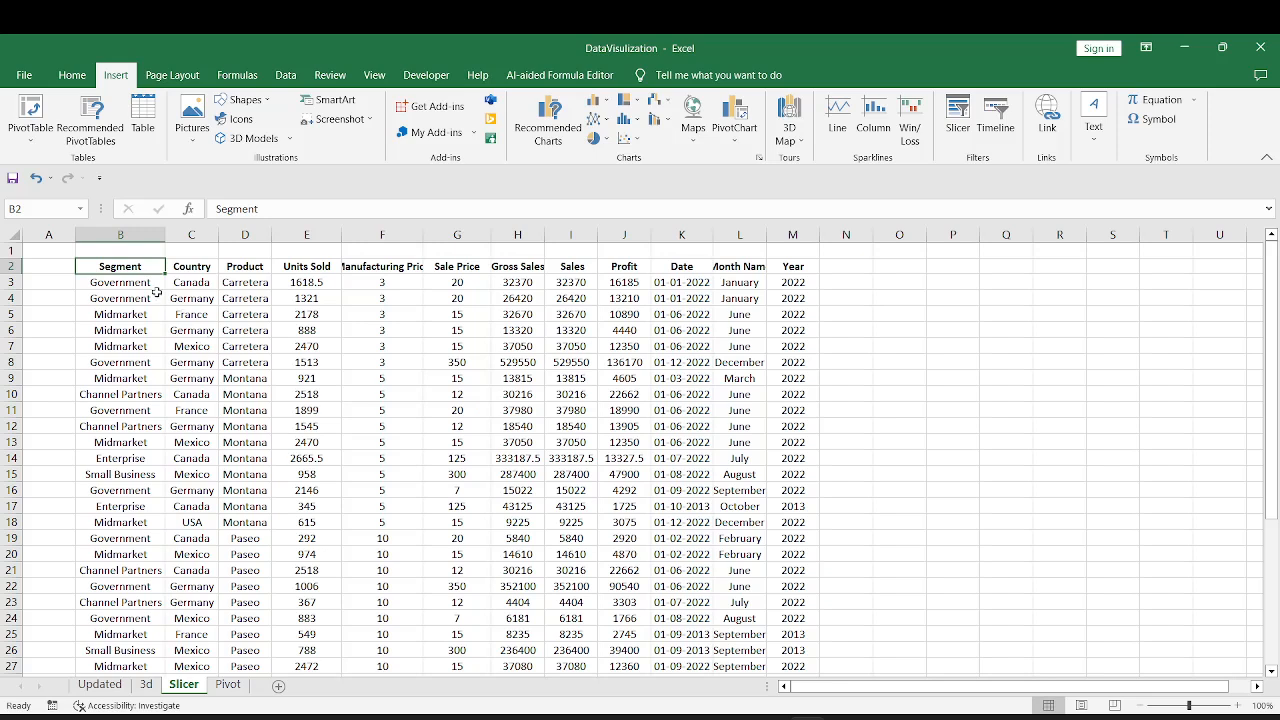
pyautogui.click(71, 78)
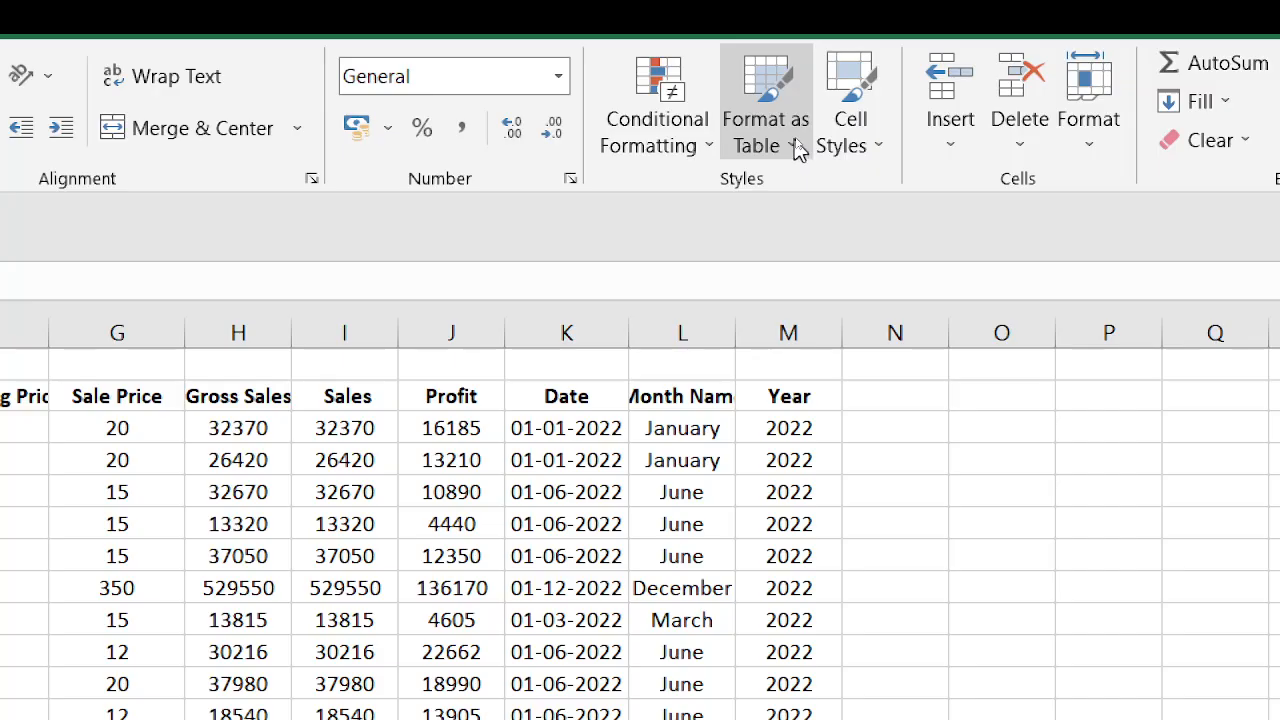
pyautogui.click(797, 142)
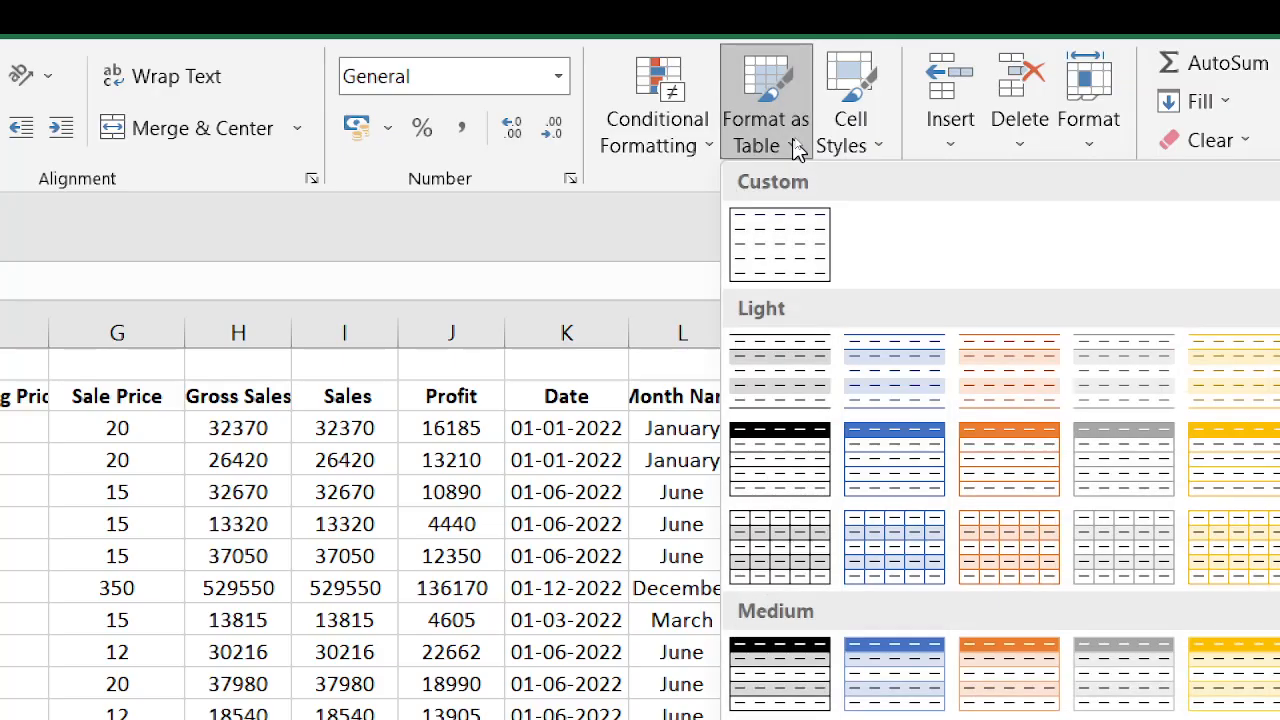
pyautogui.click(873, 470)
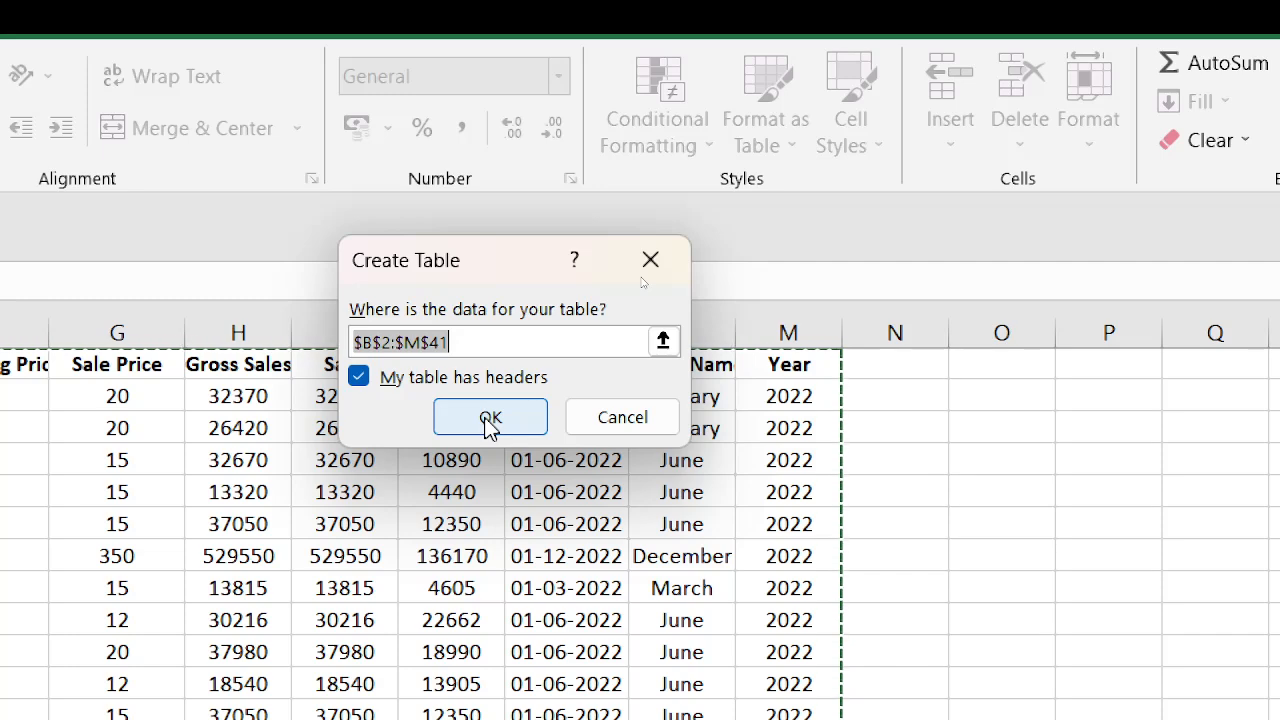
pyautogui.click(489, 418)
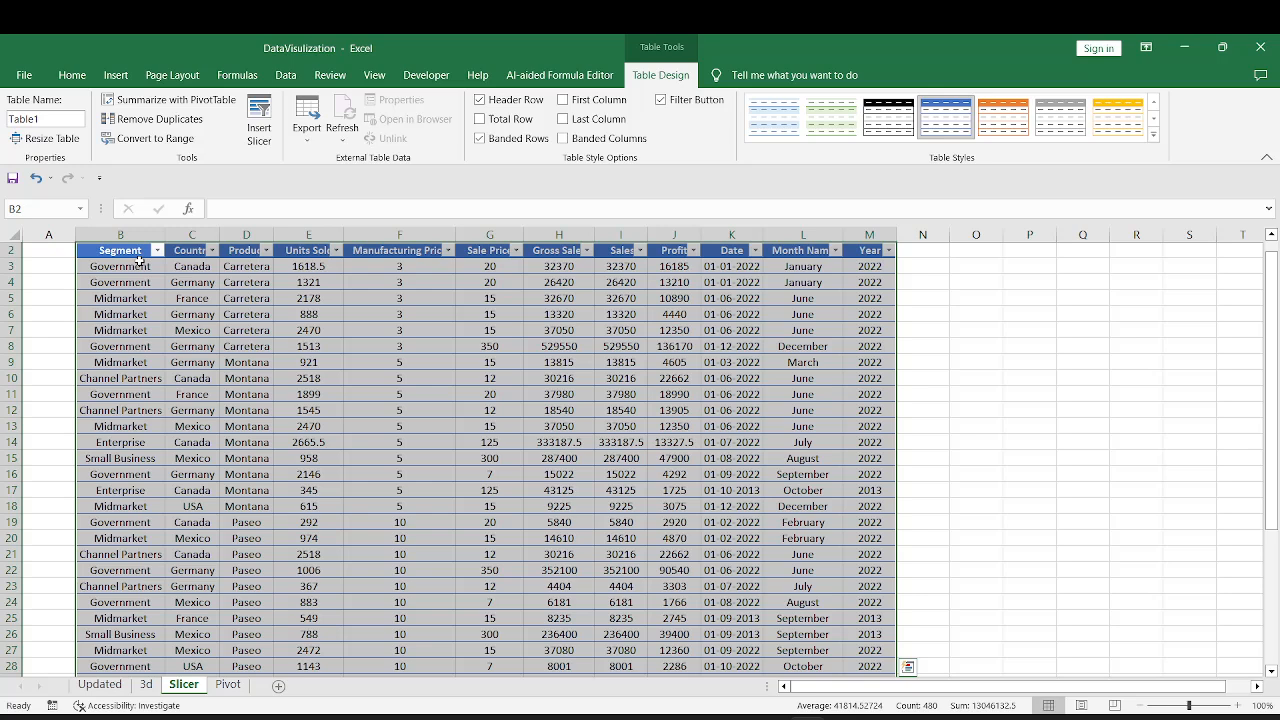
# Insert slicers for the table's Segment, Country, Product, Date and Month Name fields
pyautogui.click(125, 255)
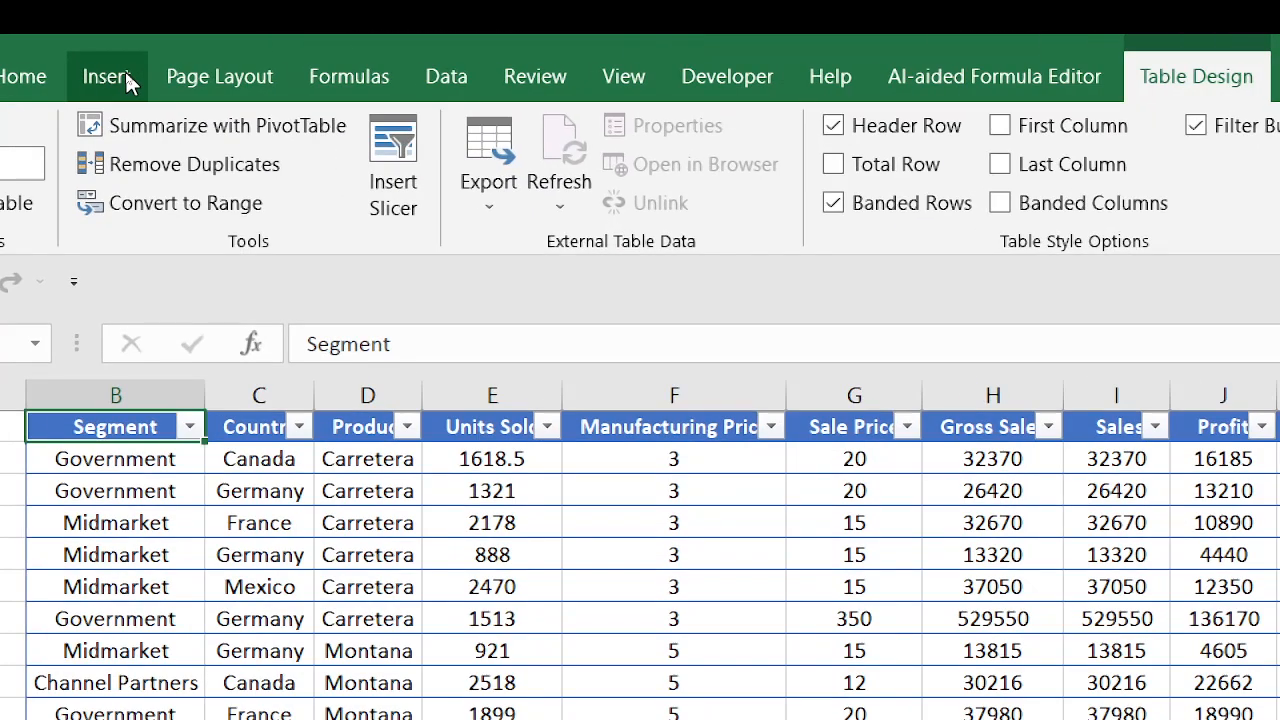
pyautogui.click(108, 77)
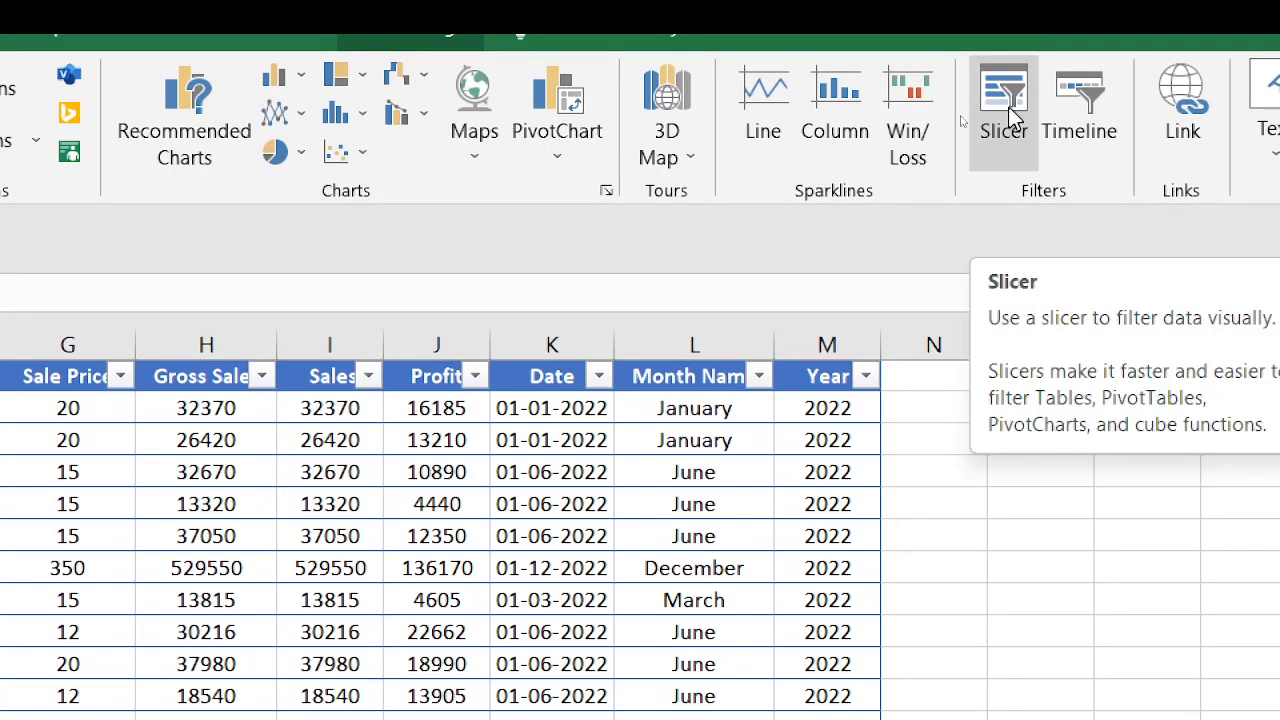
pyautogui.click(1013, 113)
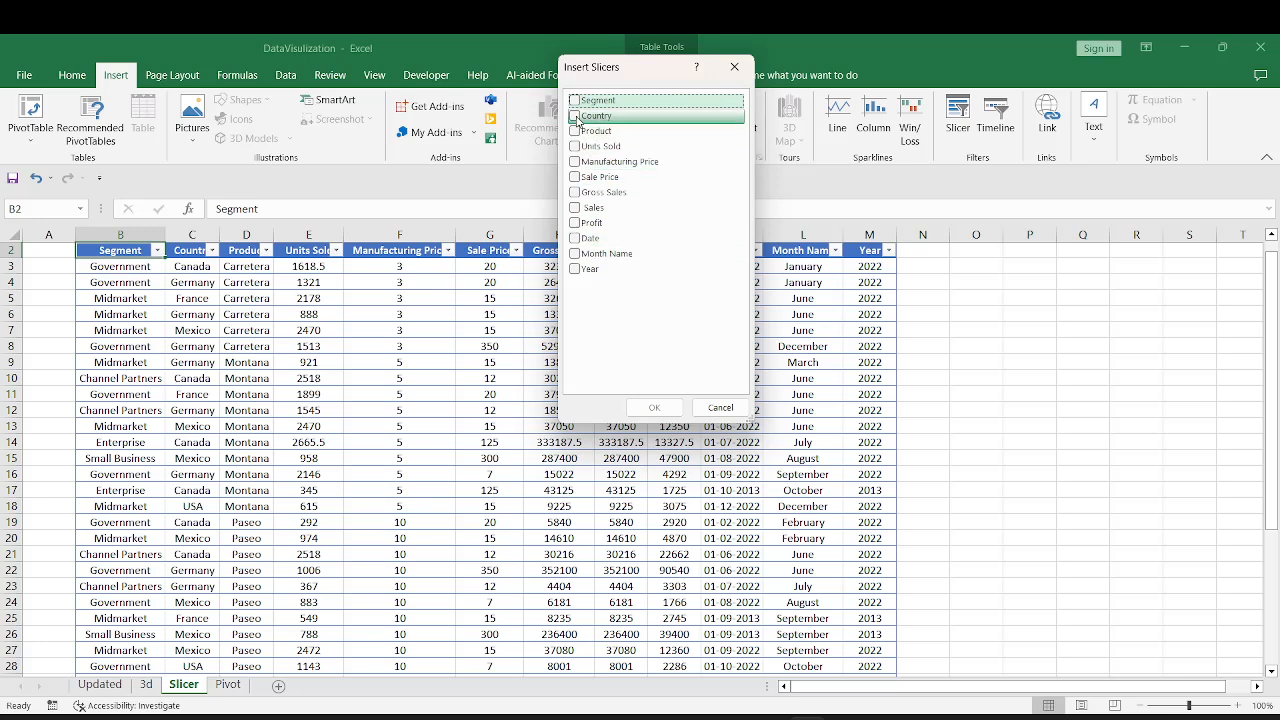
pyautogui.click(575, 100)
pyautogui.click(575, 116)
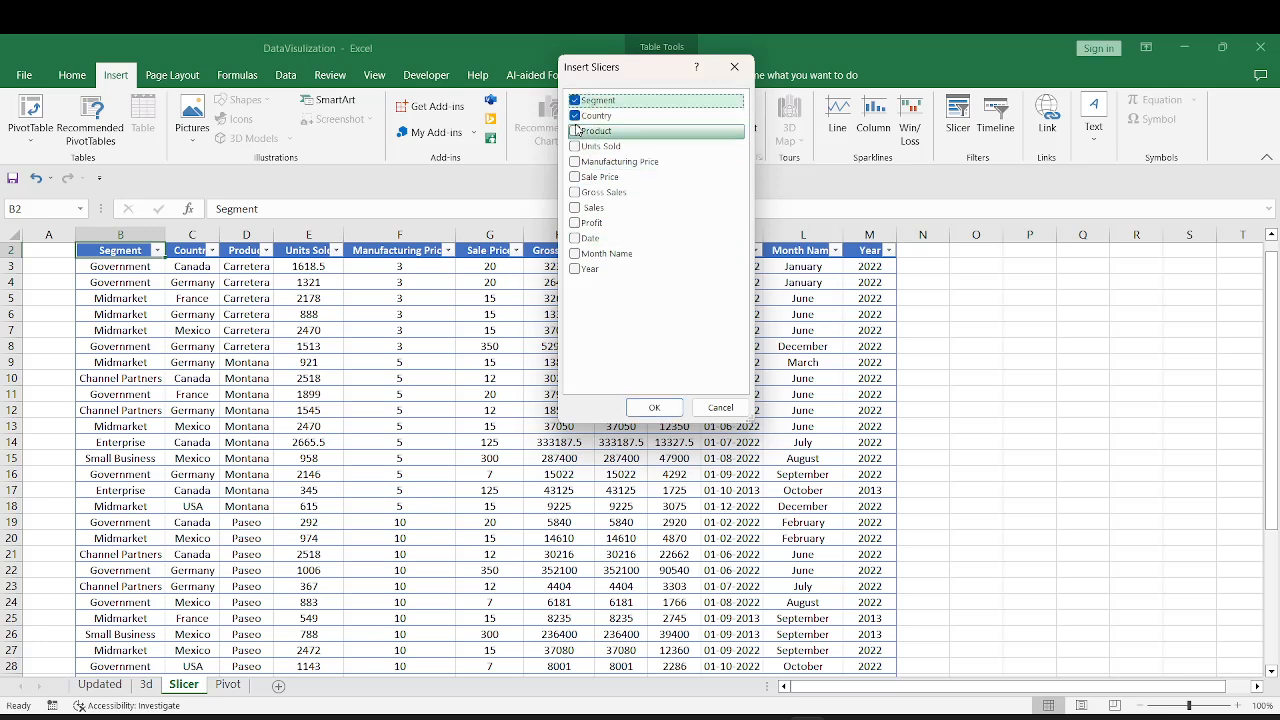
pyautogui.click(575, 131)
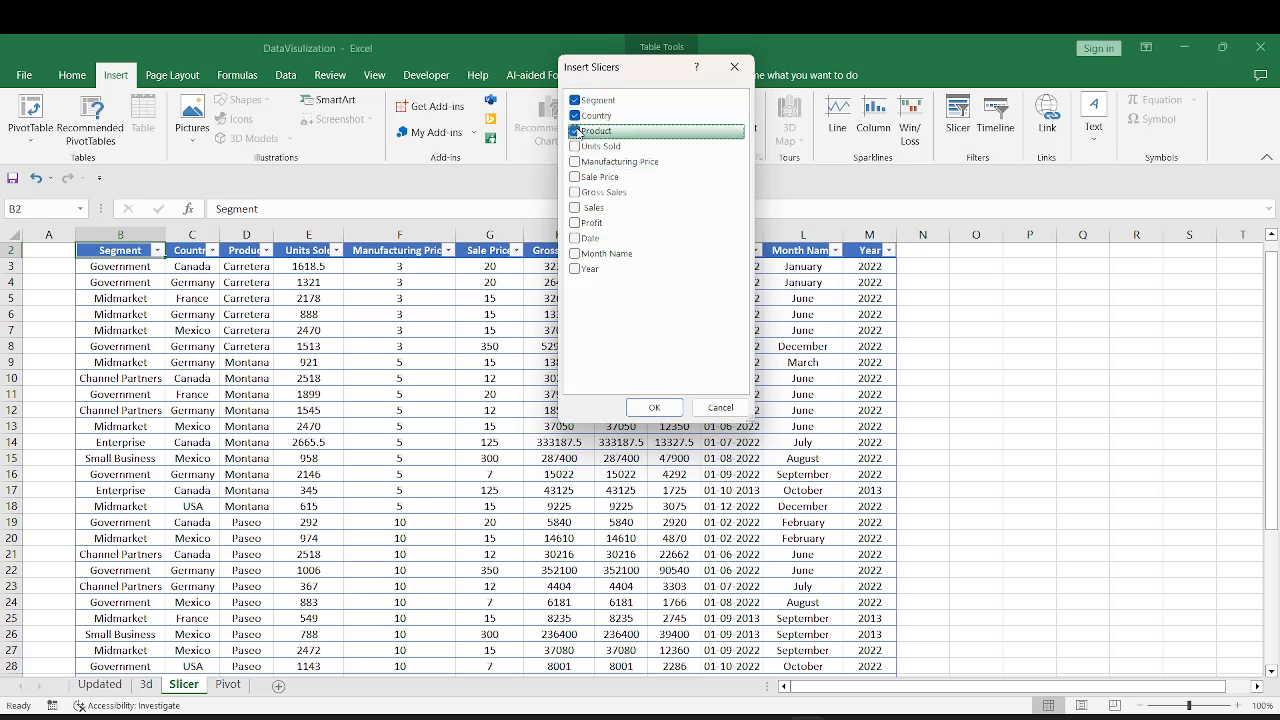
pyautogui.click(575, 239)
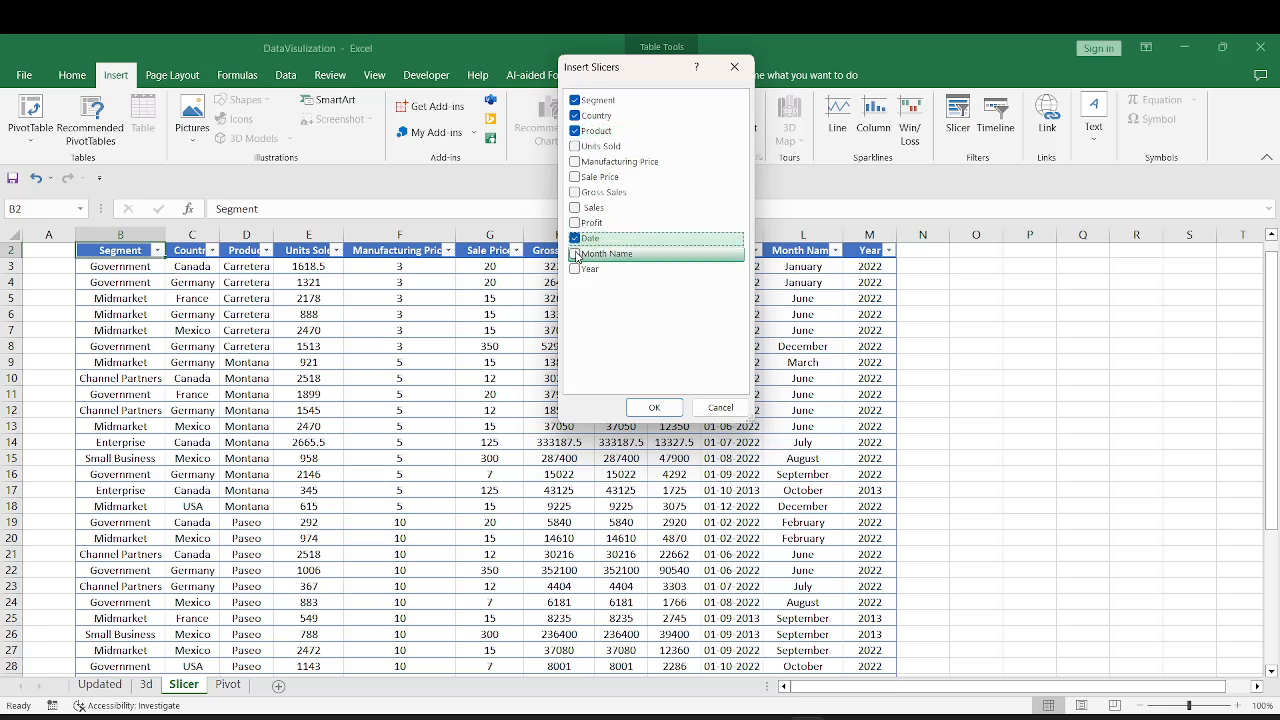
pyautogui.click(575, 254)
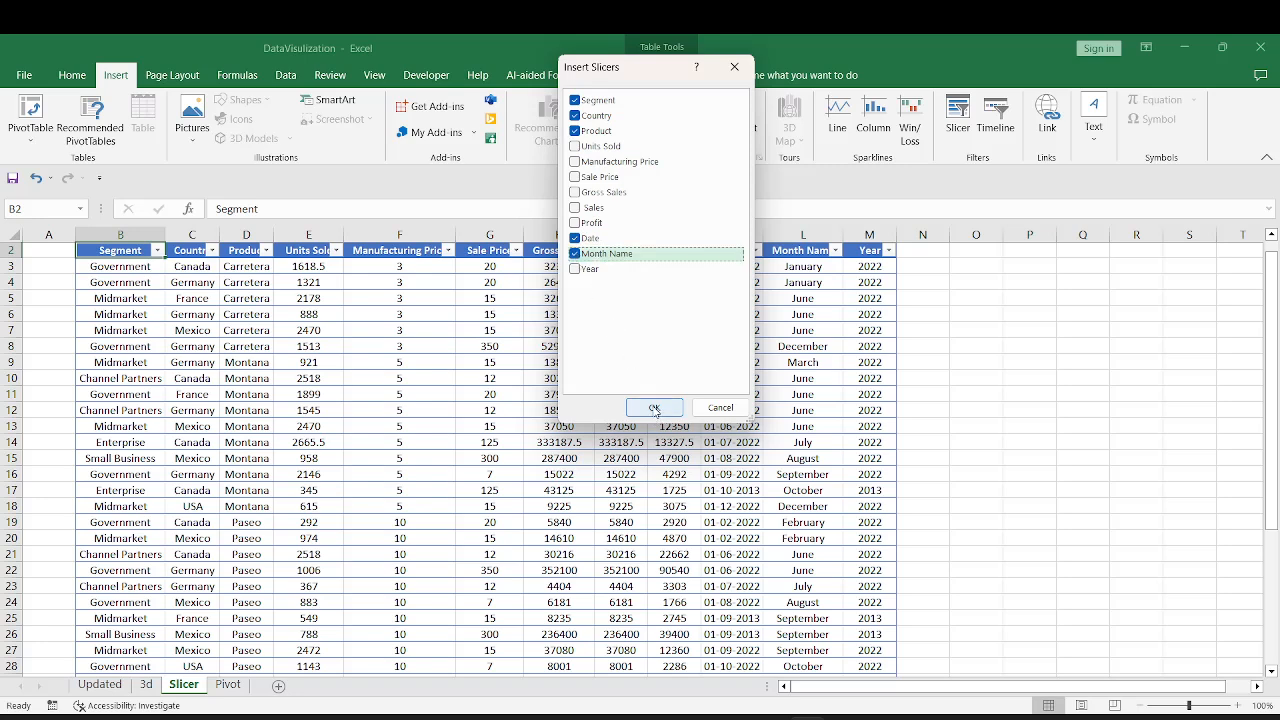
pyautogui.click(654, 408)
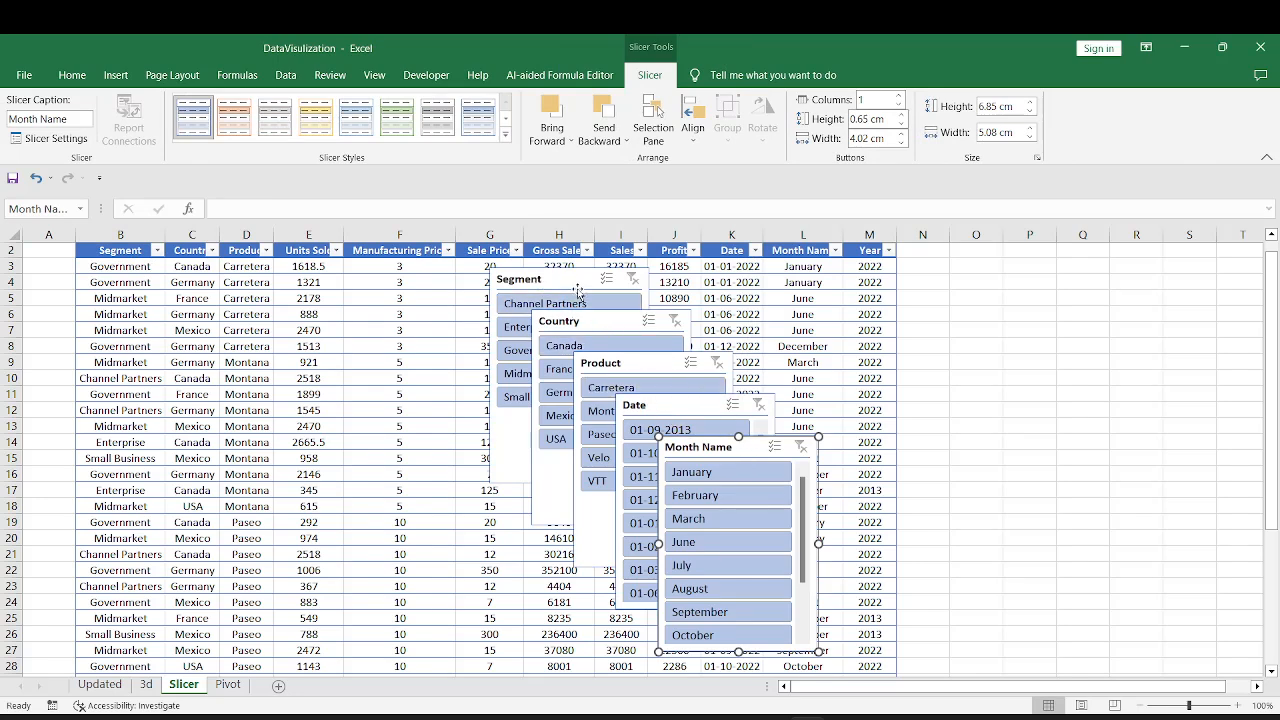
# Insert 13 blank rows at row 1 to make room for the slicers above the table
pyautogui.press('Escape')
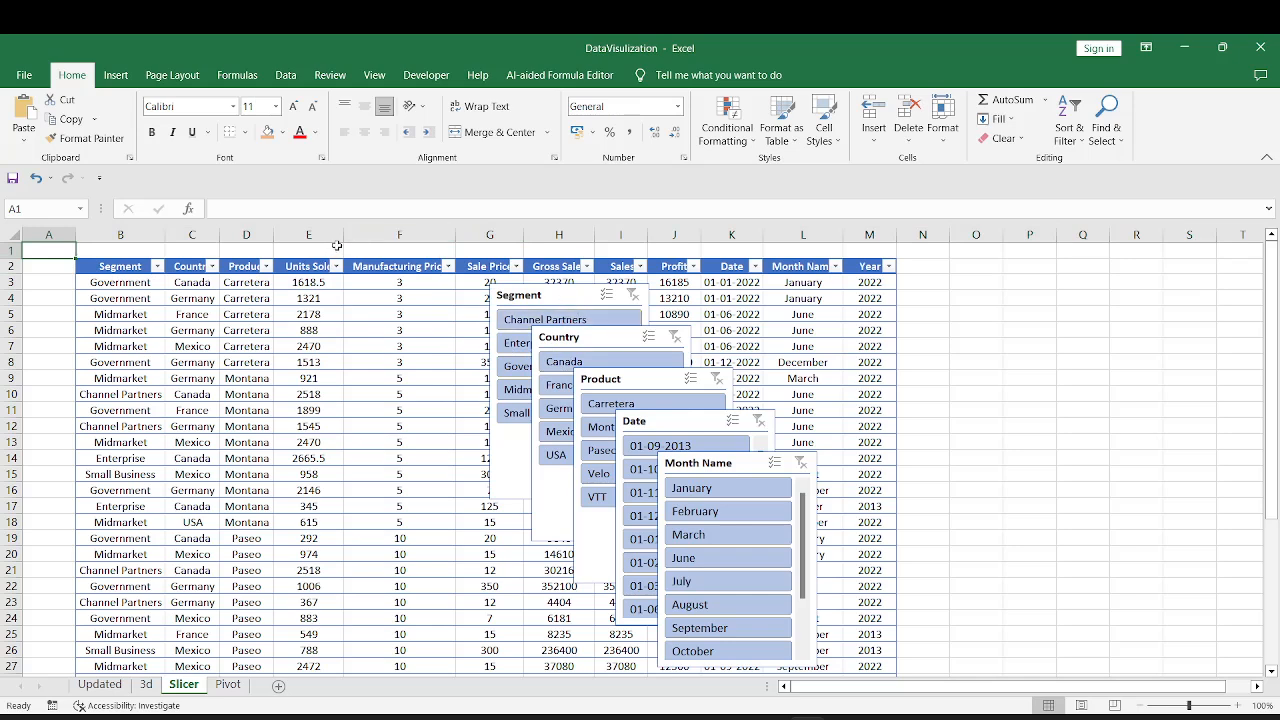
pyautogui.hotkey('shift', 'space')
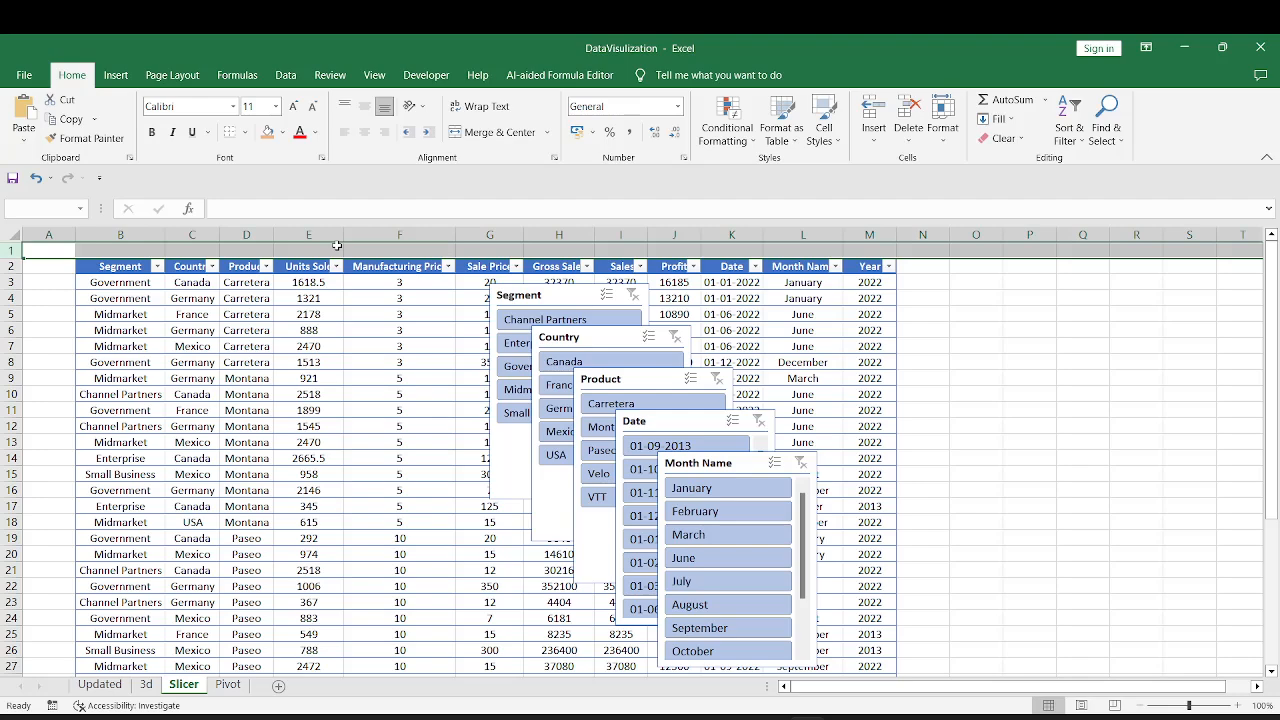
pyautogui.hotkey('ctrl', '+')
pyautogui.hotkey('ctrl', '+')
pyautogui.hotkey('ctrl', '+')
pyautogui.hotkey('ctrl', '+')
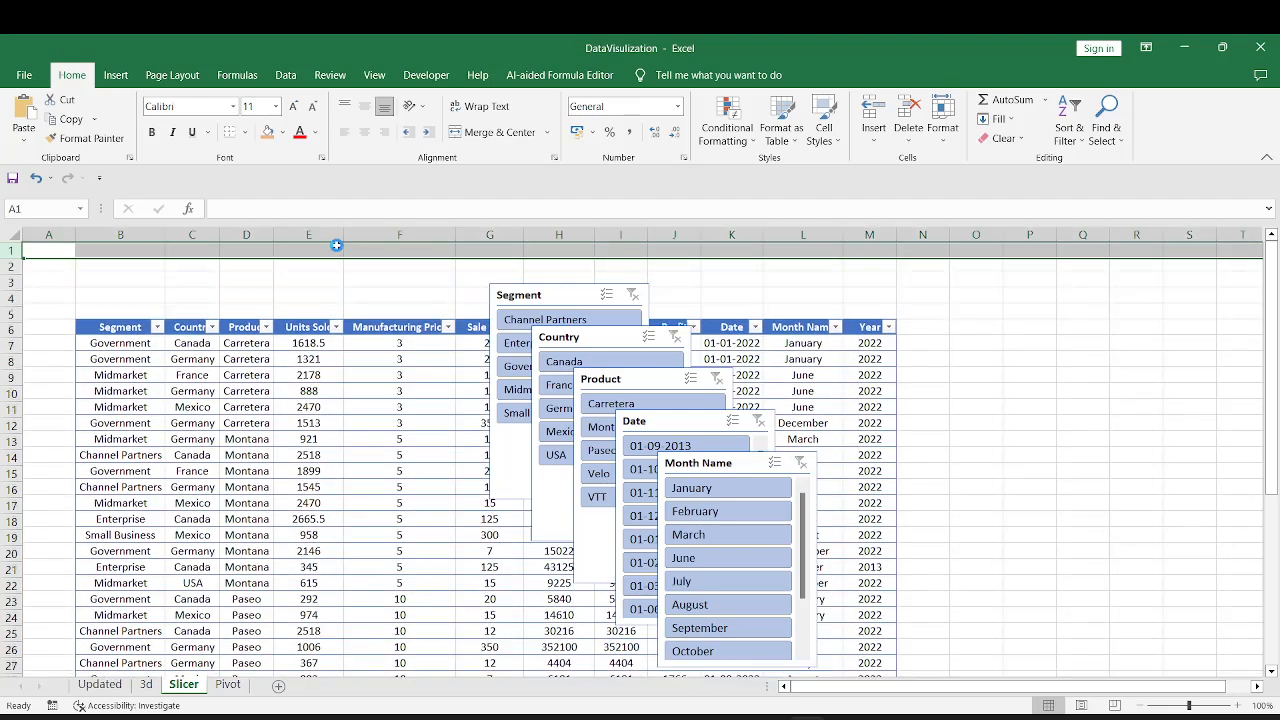
pyautogui.hotkey('ctrl', '+')
pyautogui.hotkey('ctrl', '+')
pyautogui.hotkey('ctrl', '+')
pyautogui.hotkey('ctrl', '+')
pyautogui.hotkey('ctrl', '+')
pyautogui.hotkey('ctrl', '+')
pyautogui.hotkey('ctrl', '+')
pyautogui.hotkey('ctrl', '+')
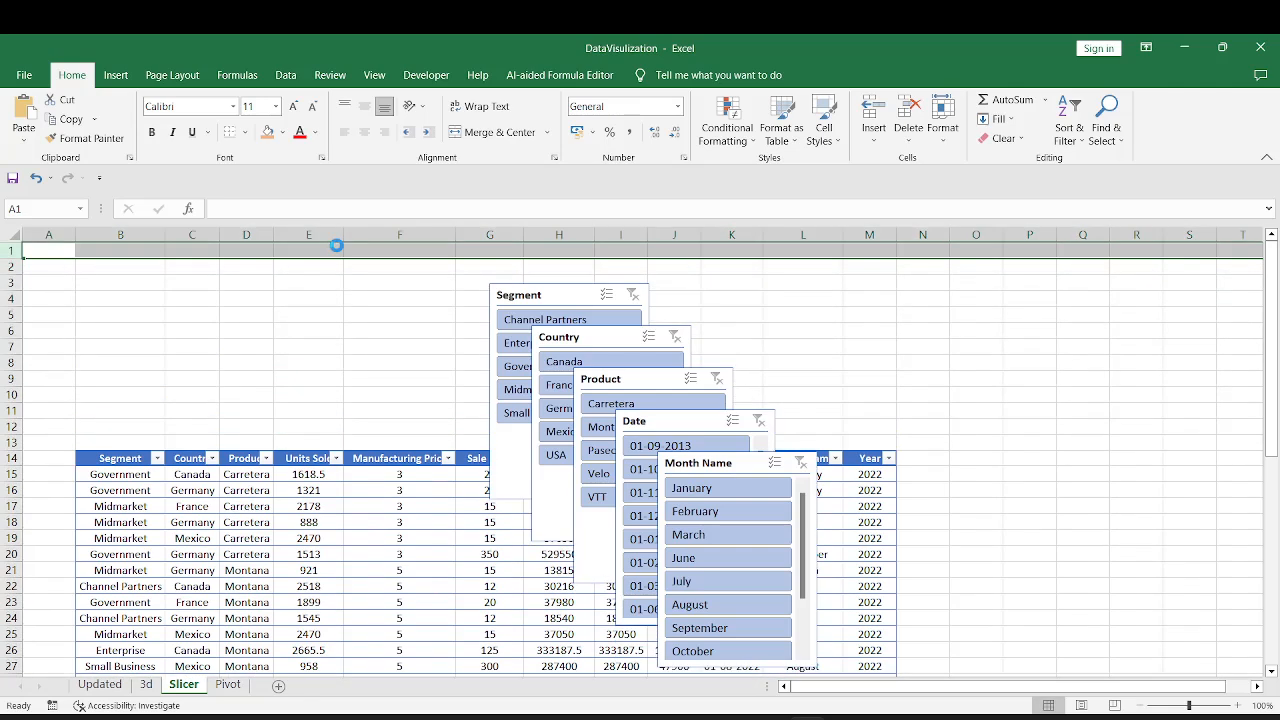
pyautogui.hotkey('ctrl', '+')
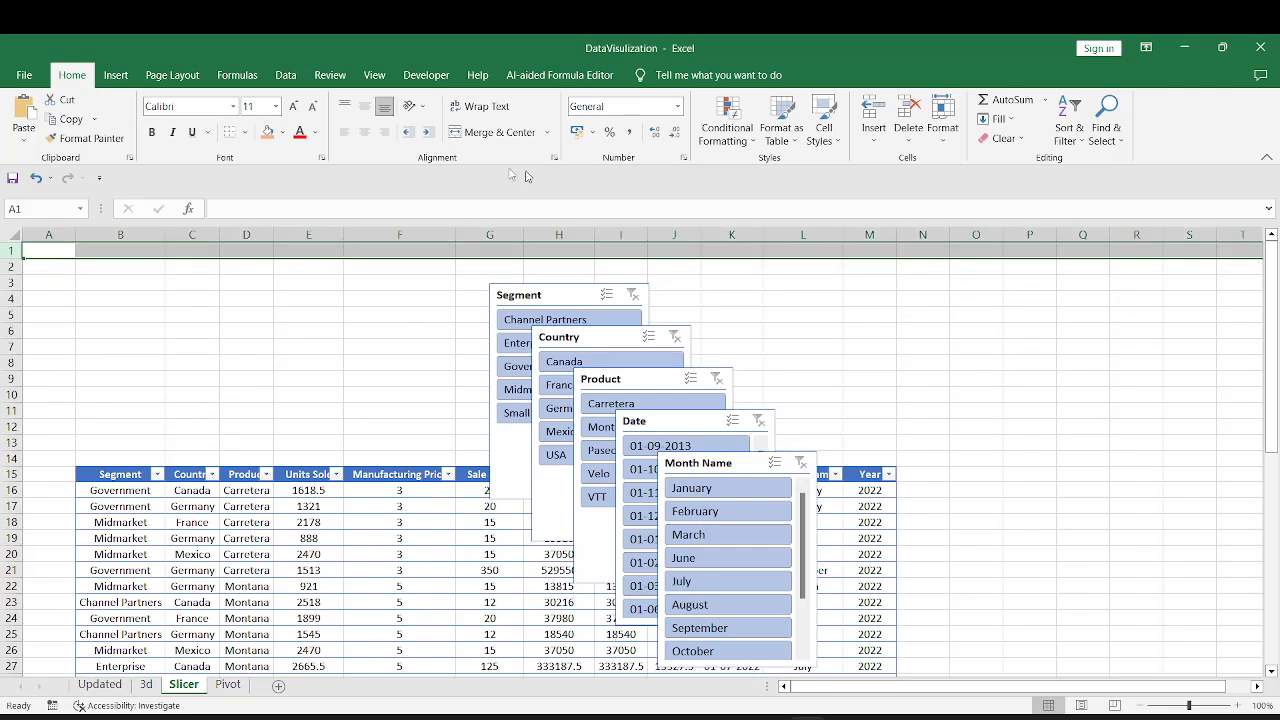
# Arrange the Segment, Country, Product, Date and Month Name slicers side by side above the table, shortening them to clear its header row
pyautogui.click(545, 290)
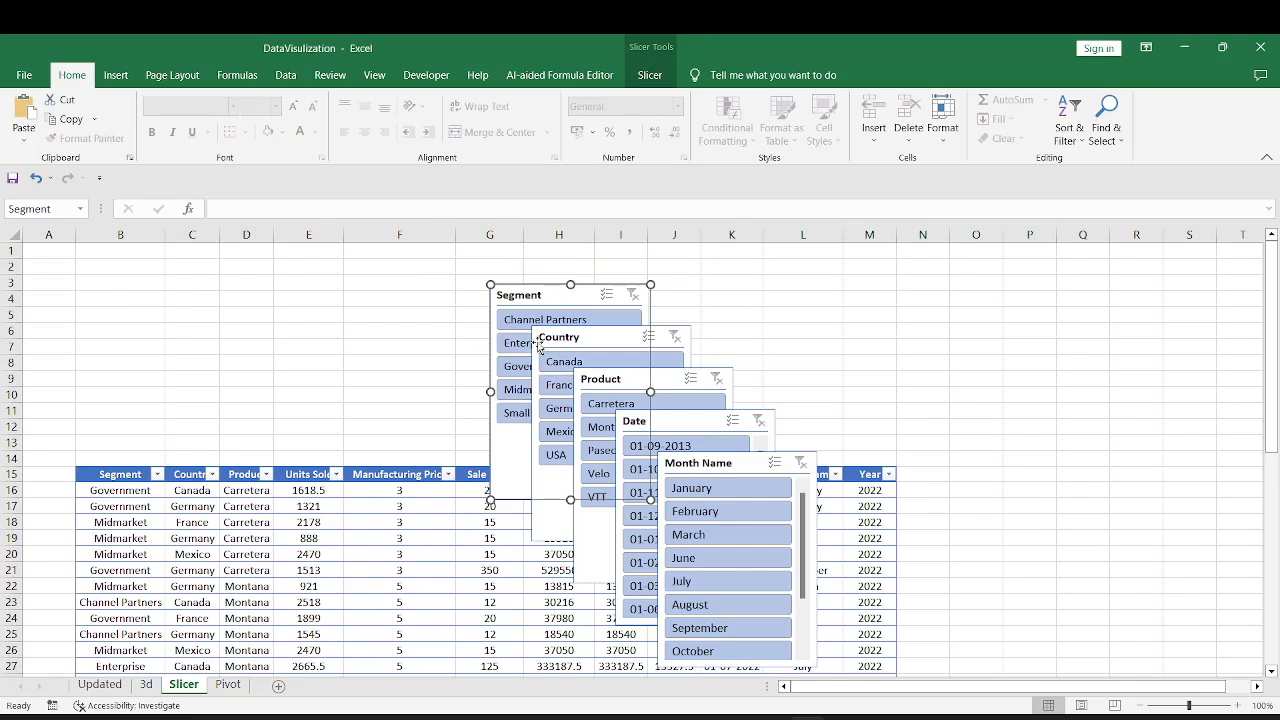
pyautogui.moveTo(535, 297); pyautogui.dragTo(144, 263)
pyautogui.moveTo(569, 344); pyautogui.dragTo(309, 267)
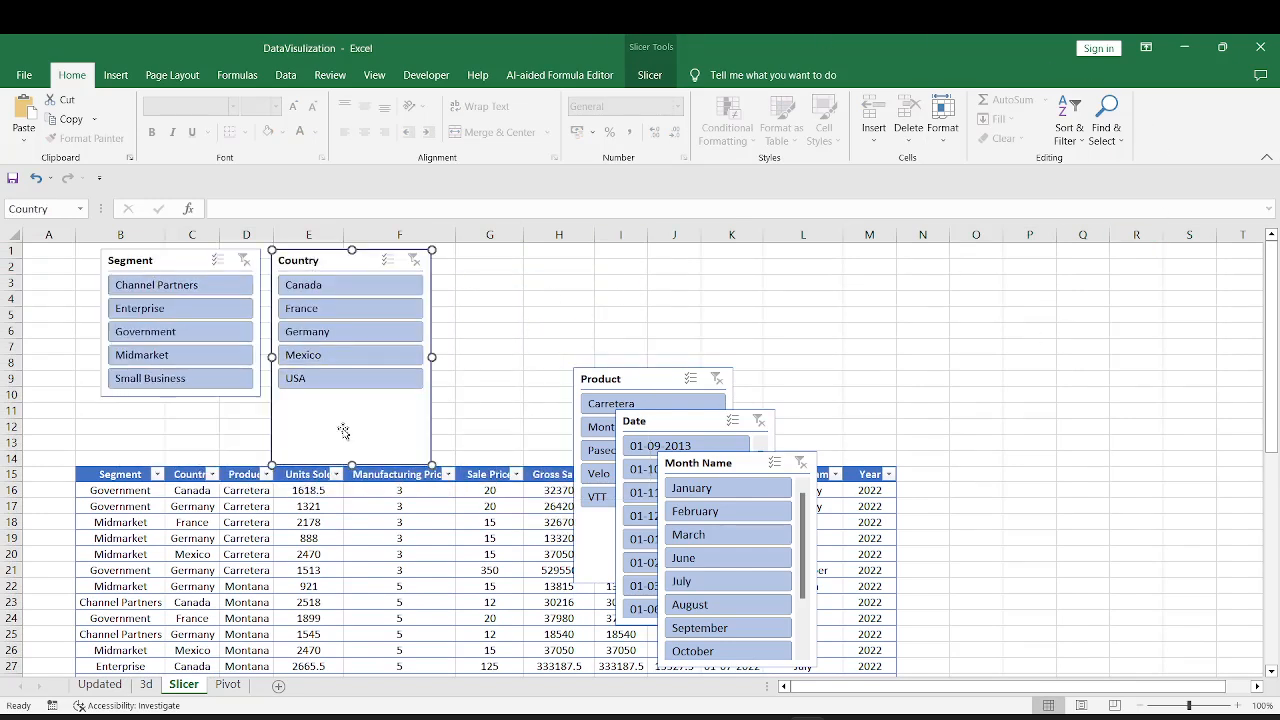
pyautogui.moveTo(352, 465); pyautogui.dragTo(352, 398)
pyautogui.moveTo(600, 378); pyautogui.dragTo(476, 259)
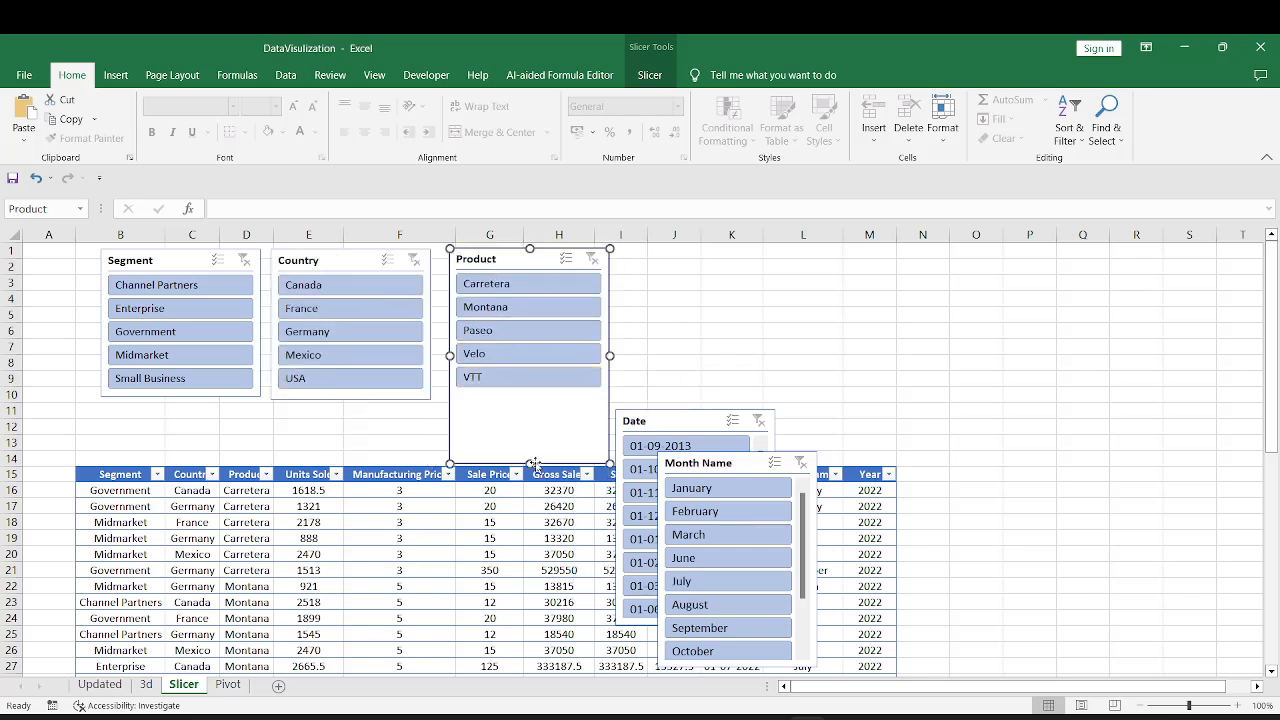
pyautogui.moveTo(535, 464); pyautogui.dragTo(533, 400)
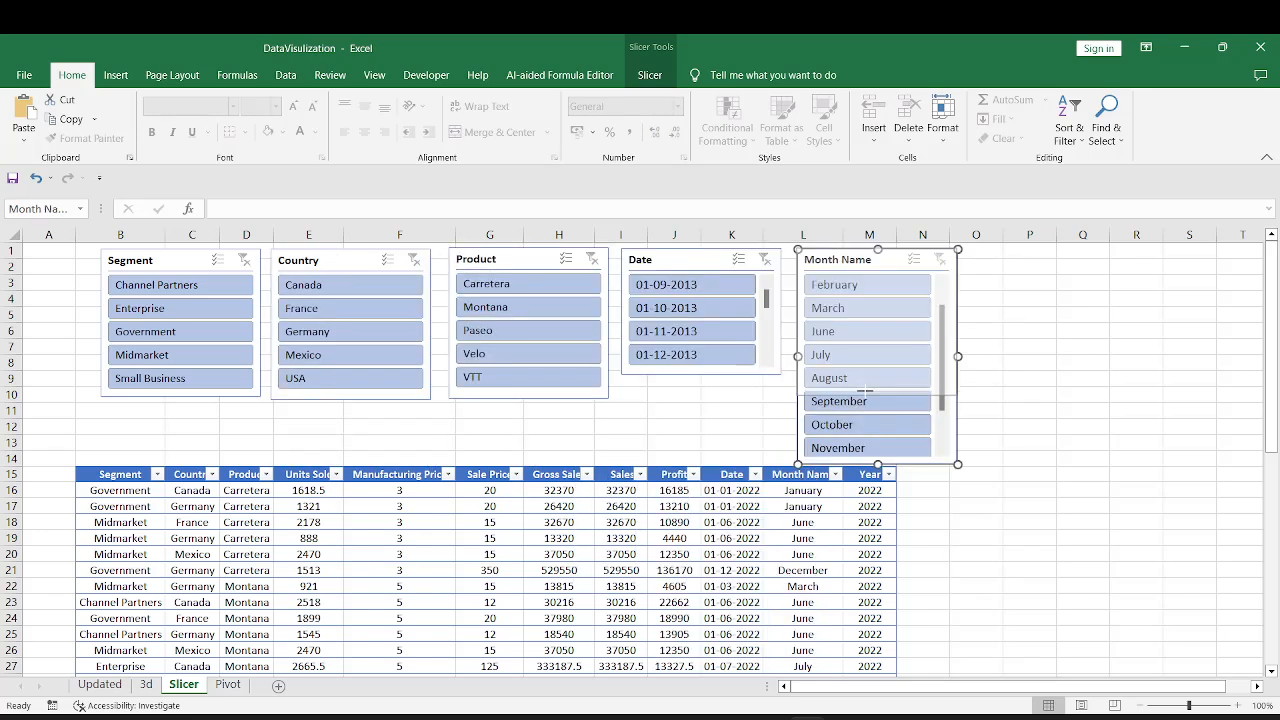
pyautogui.moveTo(866, 393); pyautogui.dragTo(866, 394)
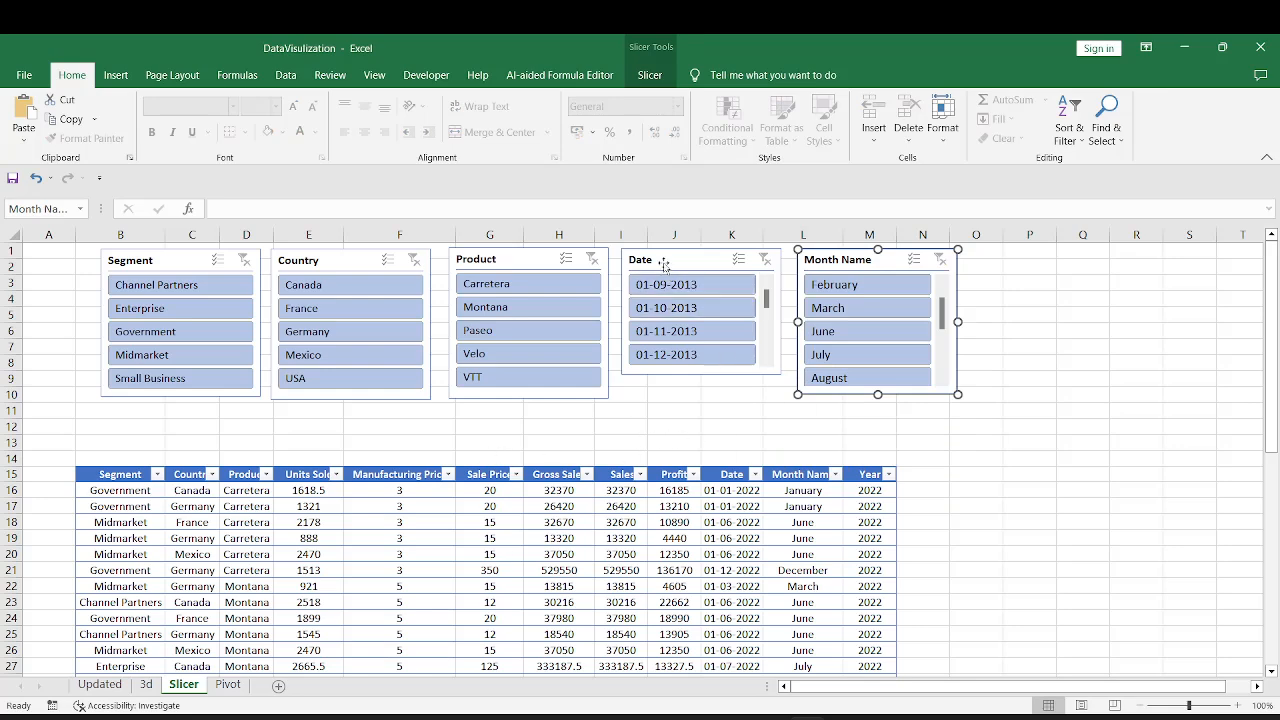
# Delete the blank rows 11 to 13 between the slicers and the table
pyautogui.click(40, 410)
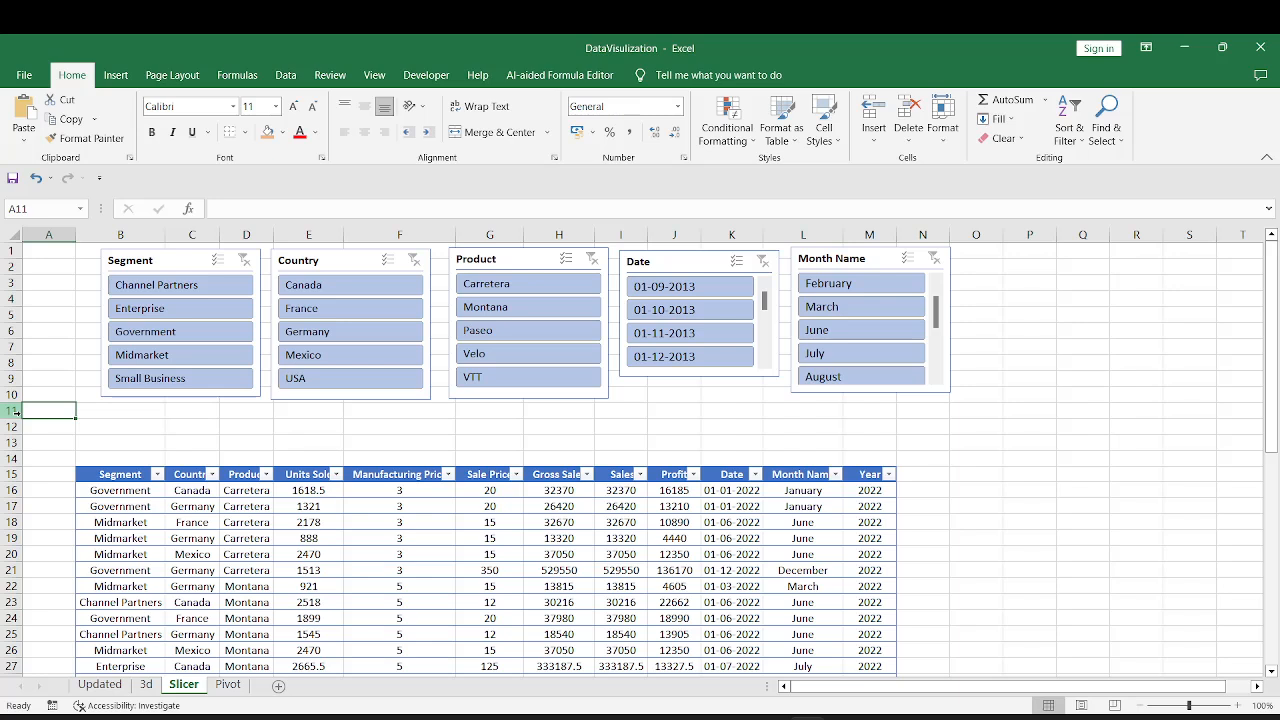
pyautogui.moveTo(15, 411); pyautogui.dragTo(15, 443)
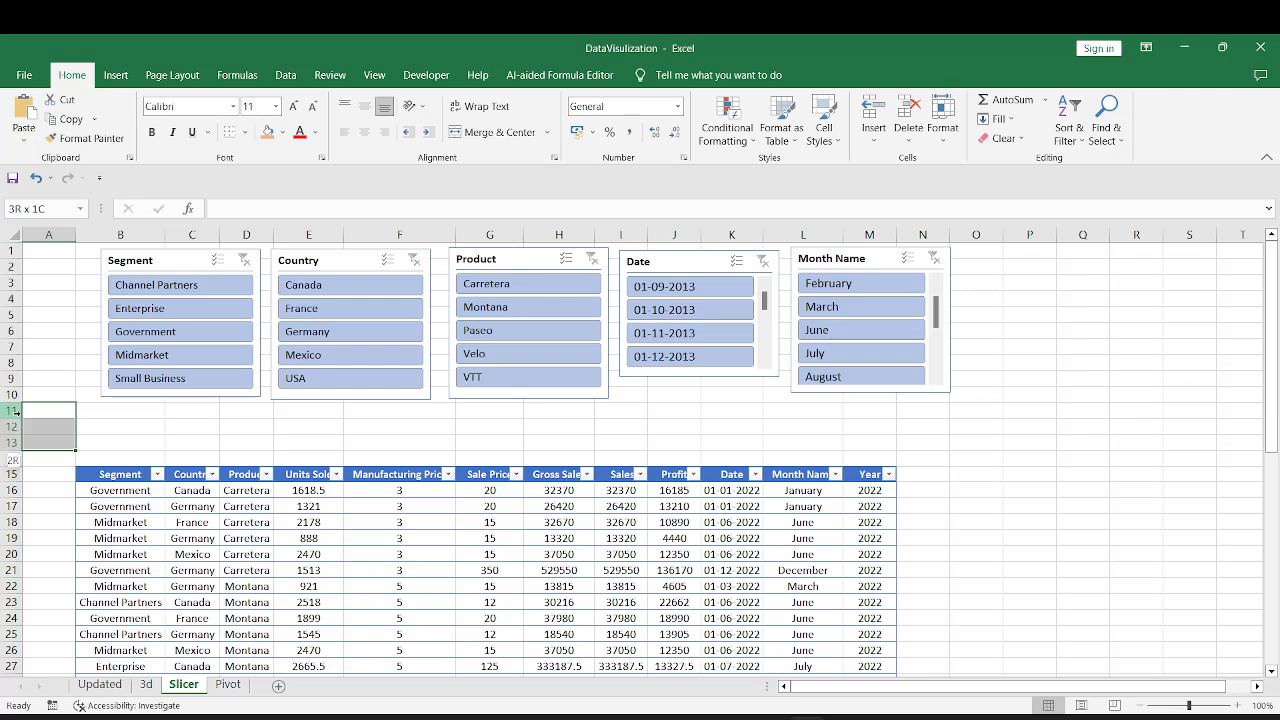
pyautogui.hotkey('ctrl', '-')
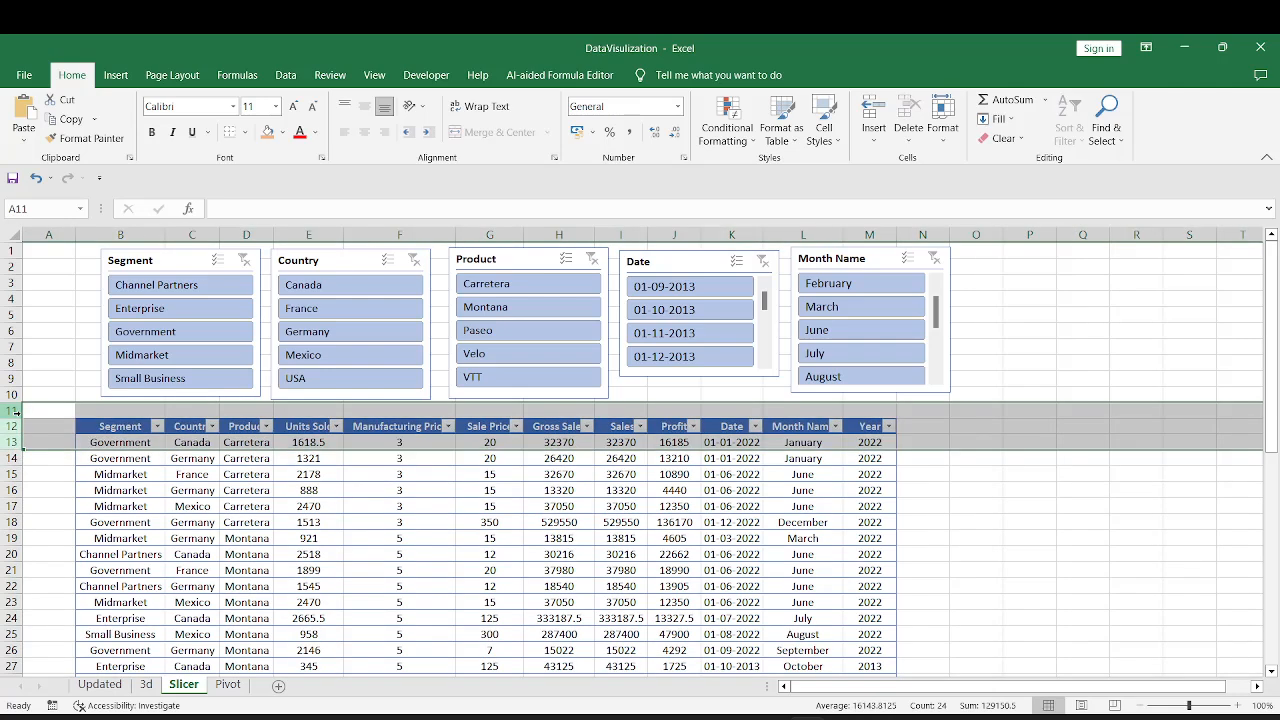
pyautogui.click(74, 409)
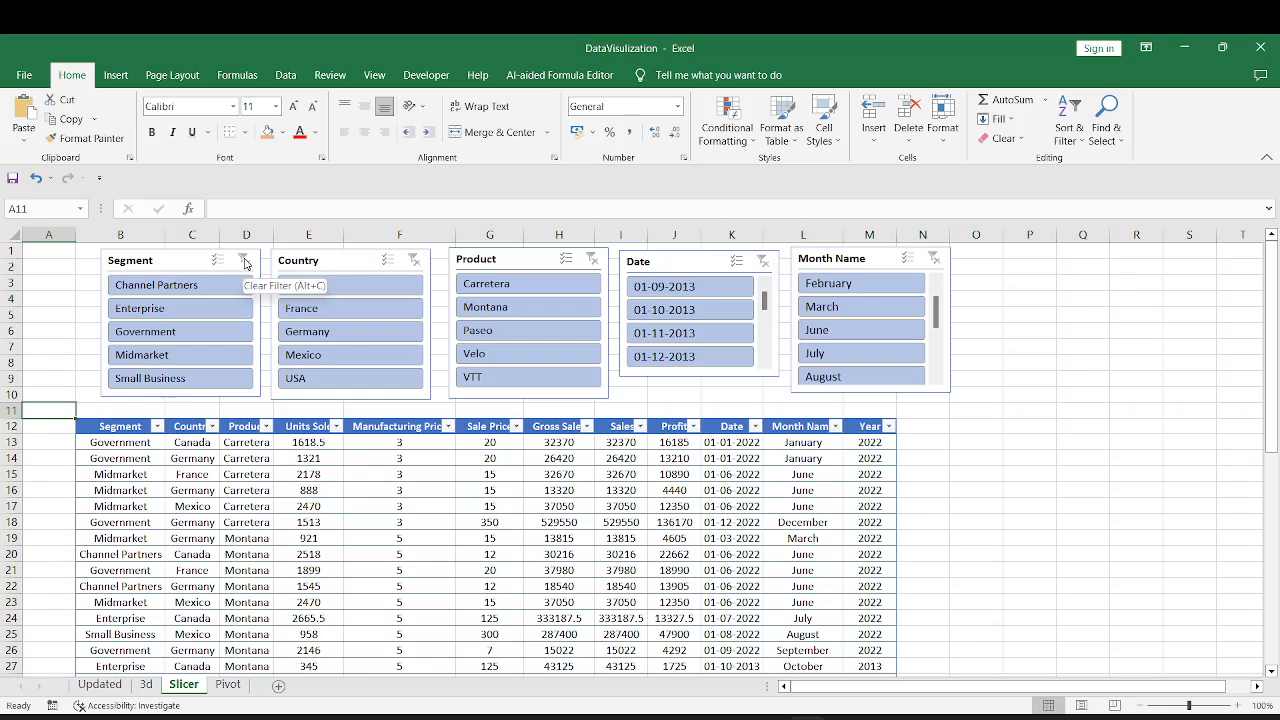
# Filter the sales table with the slicers to the Government segment, Canada and the Paseo product, and select the remaining rows
pyautogui.click(188, 335)
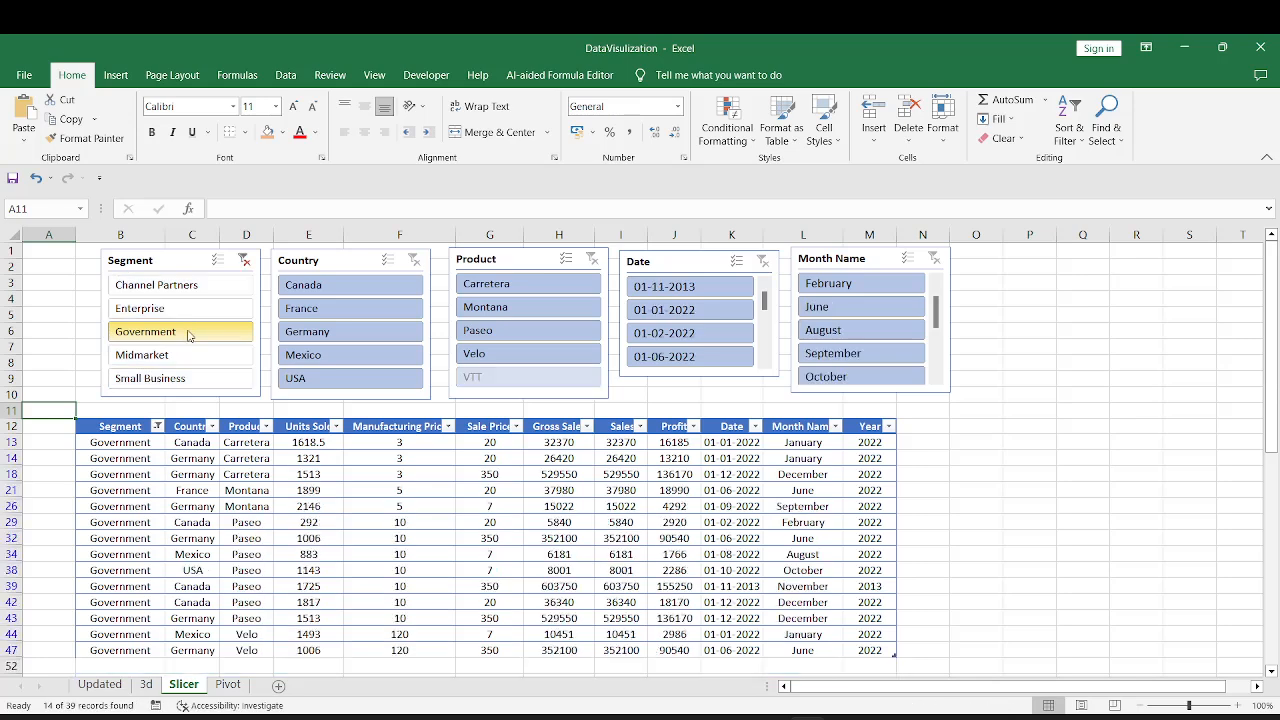
pyautogui.click(340, 290)
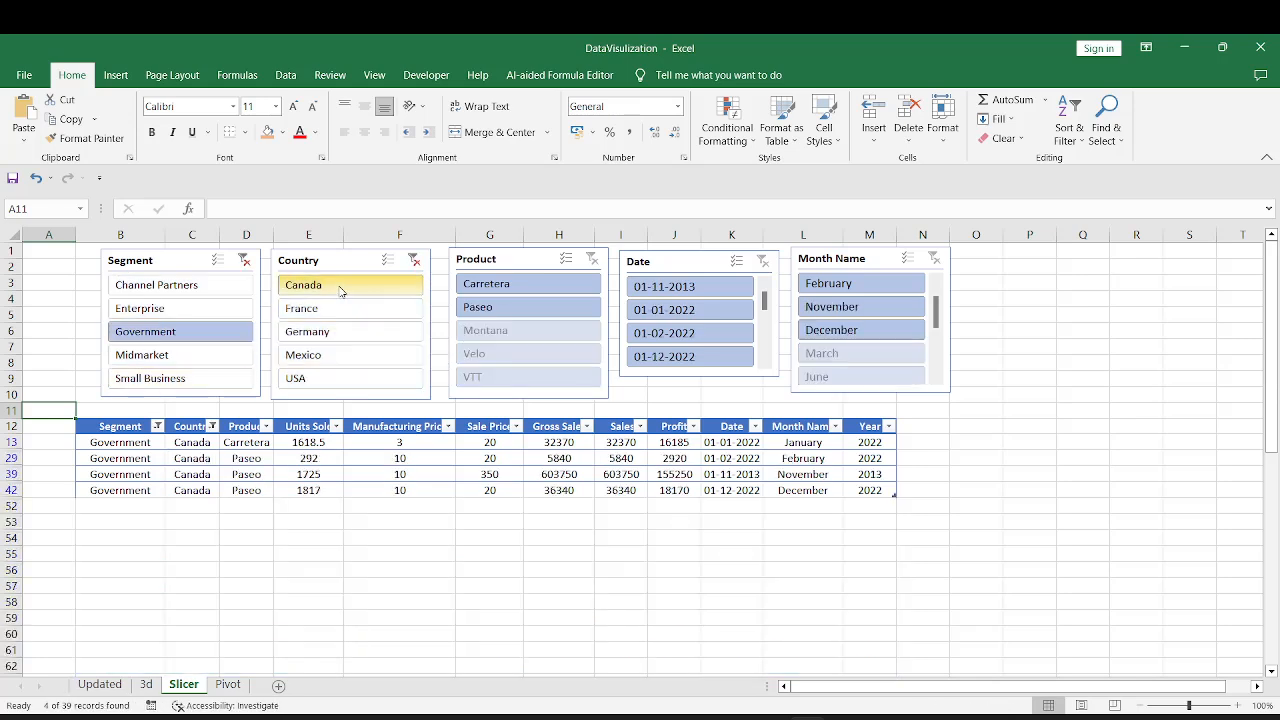
pyautogui.click(512, 313)
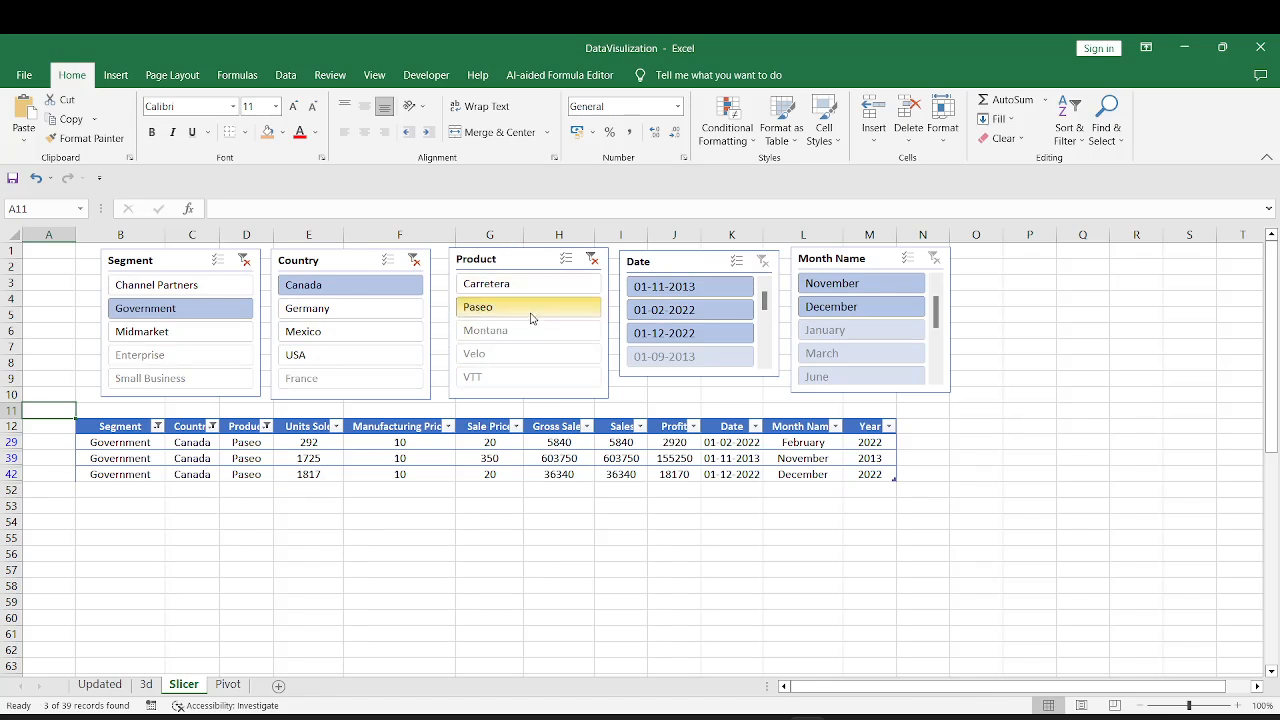
pyautogui.moveTo(130, 446); pyautogui.dragTo(802, 474)
pyautogui.moveTo(859, 474); pyautogui.dragTo(859, 474)
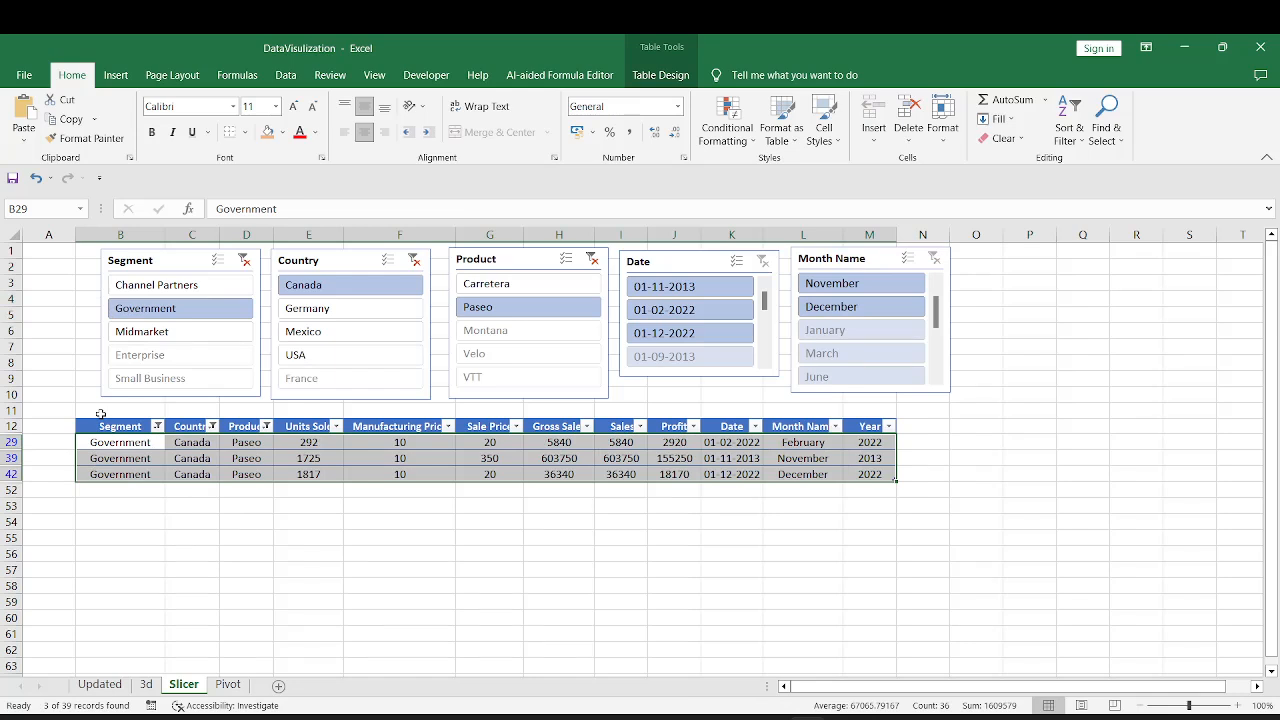
# Switch the Segment slicer to Enterprise, and clear the filters of the Segment and Country slicers
pyautogui.click(197, 337)
pyautogui.click(242, 262)
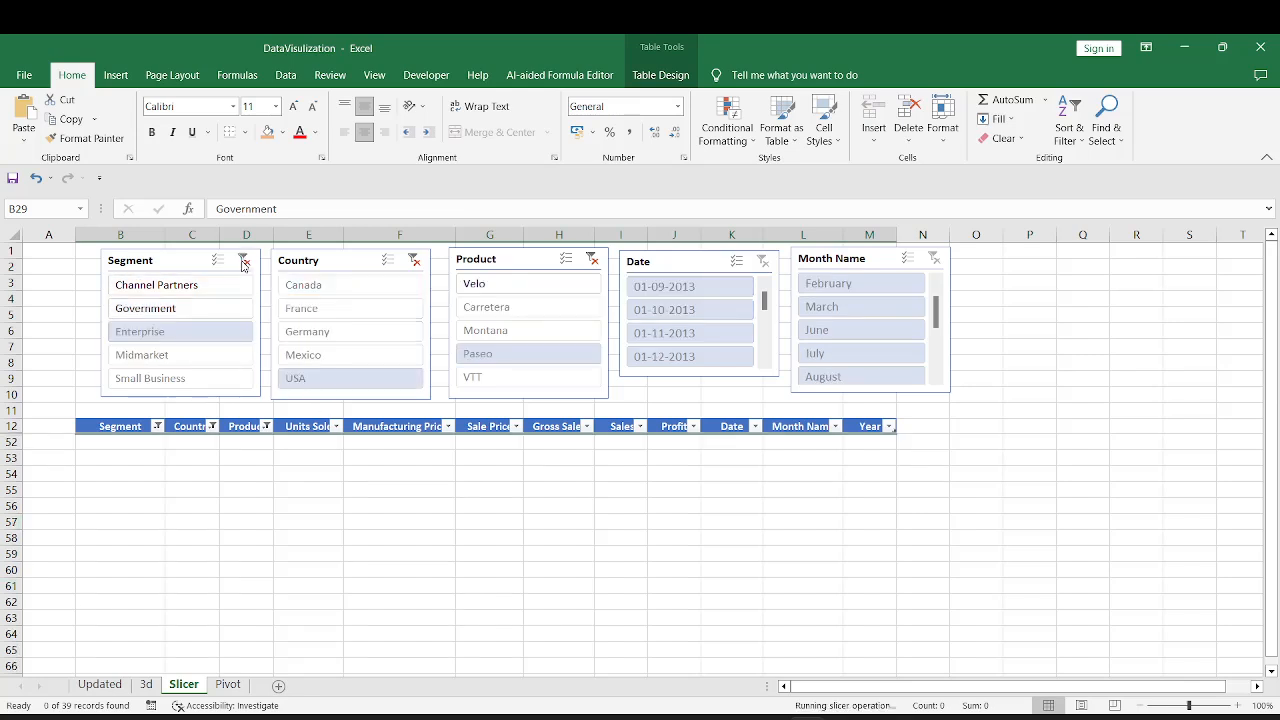
pyautogui.click(416, 262)
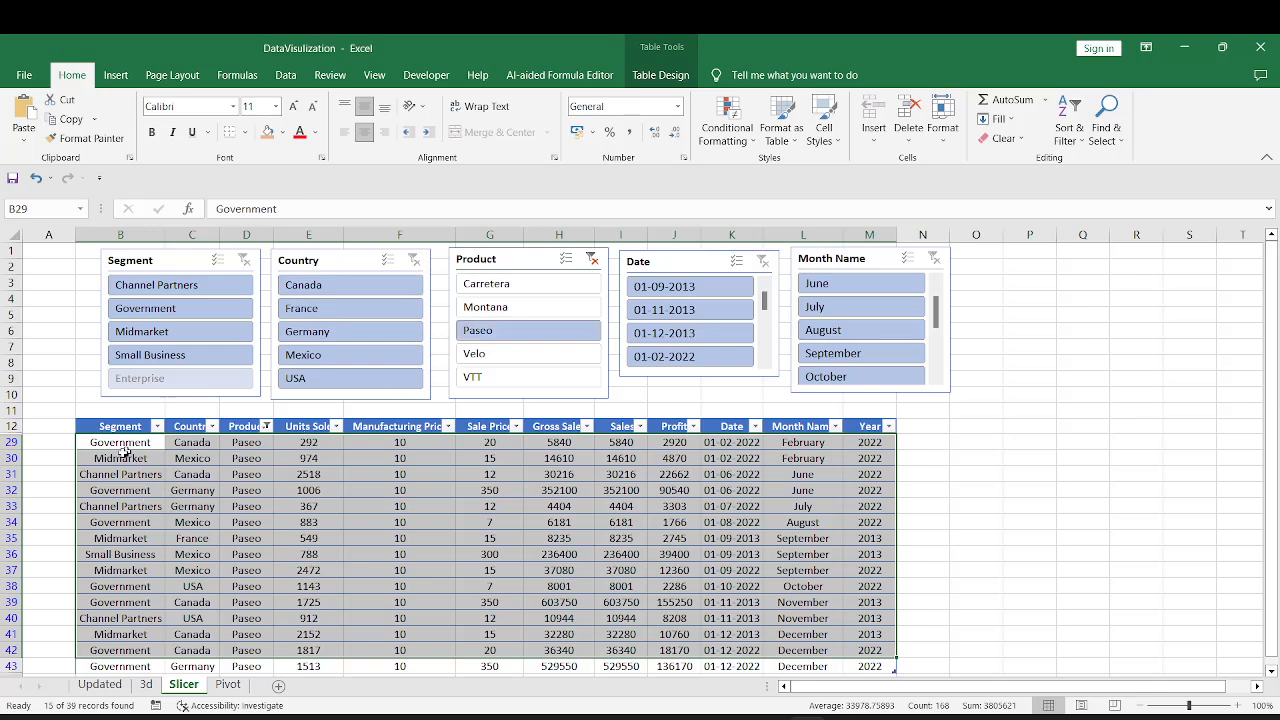
# Add Carretera and Montana to the Product slicer's selection and exclude Mexico in the Country slicer
pyautogui.keyDown('ctrl'); pyautogui.click(546, 286); pyautogui.keyUp('ctrl')
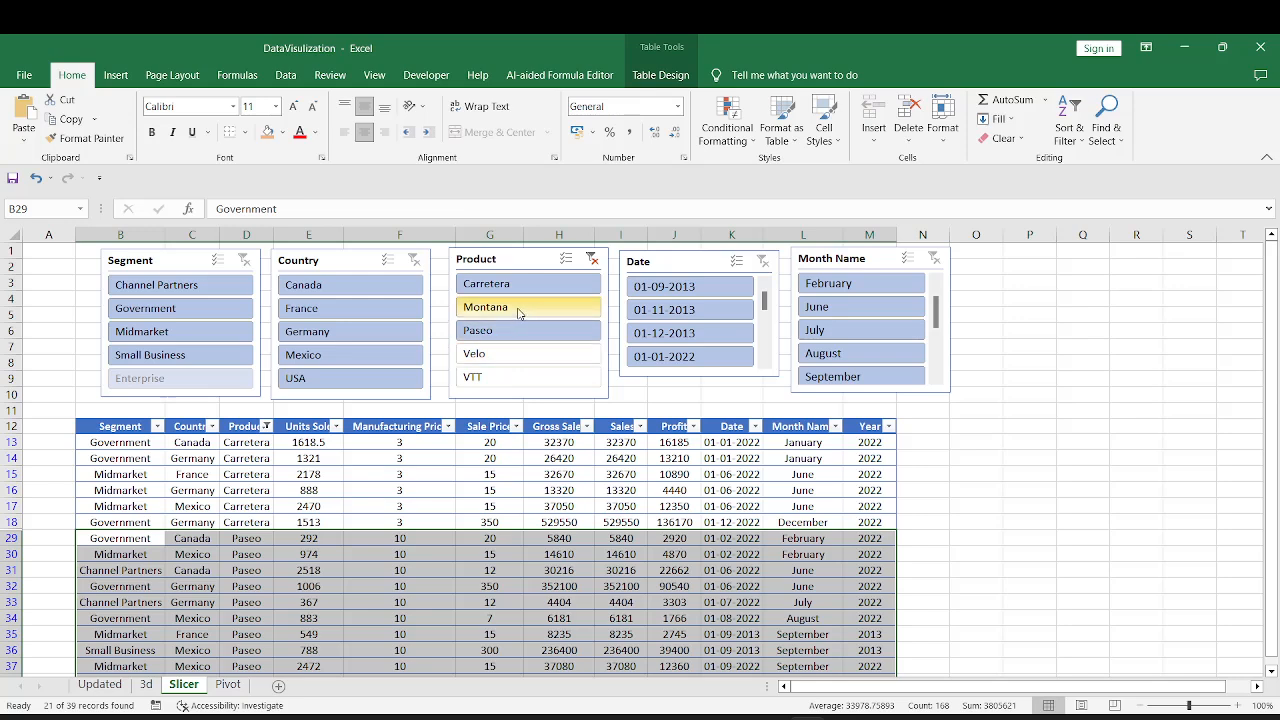
pyautogui.keyDown('ctrl'); pyautogui.click(518, 313); pyautogui.keyUp('ctrl')
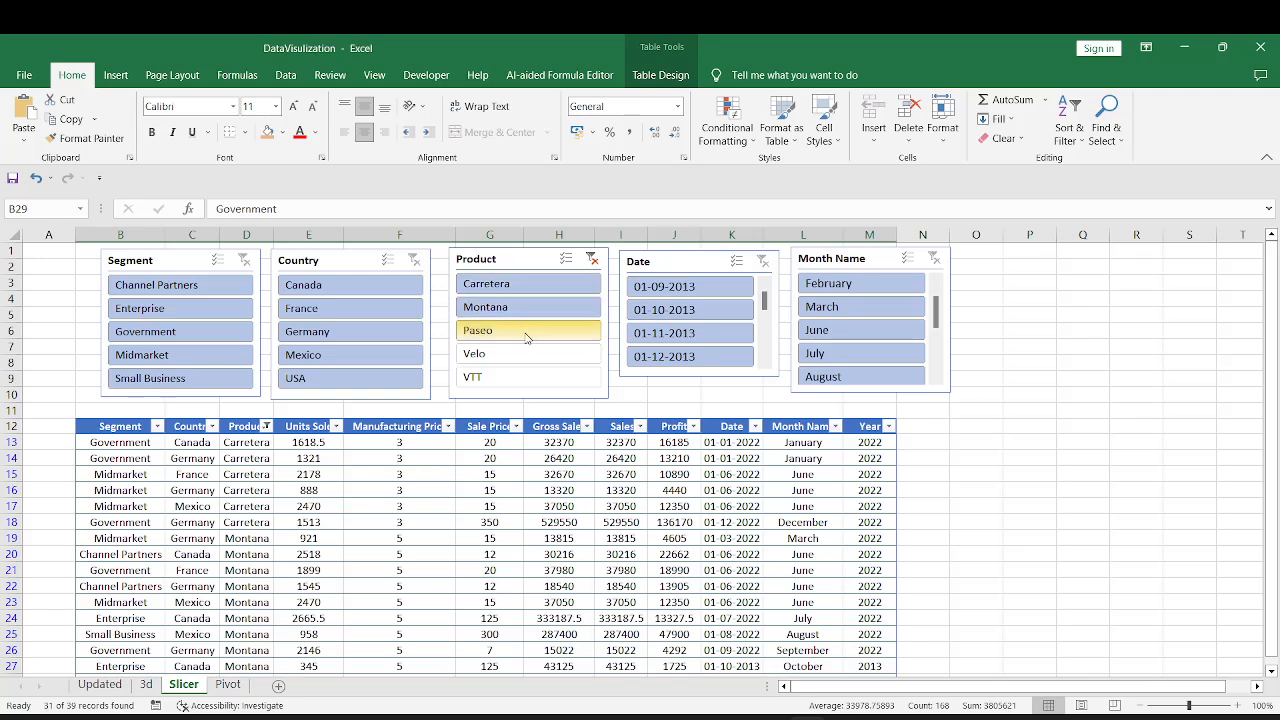
pyautogui.keyDown('ctrl'); pyautogui.click(352, 361); pyautogui.keyUp('ctrl')
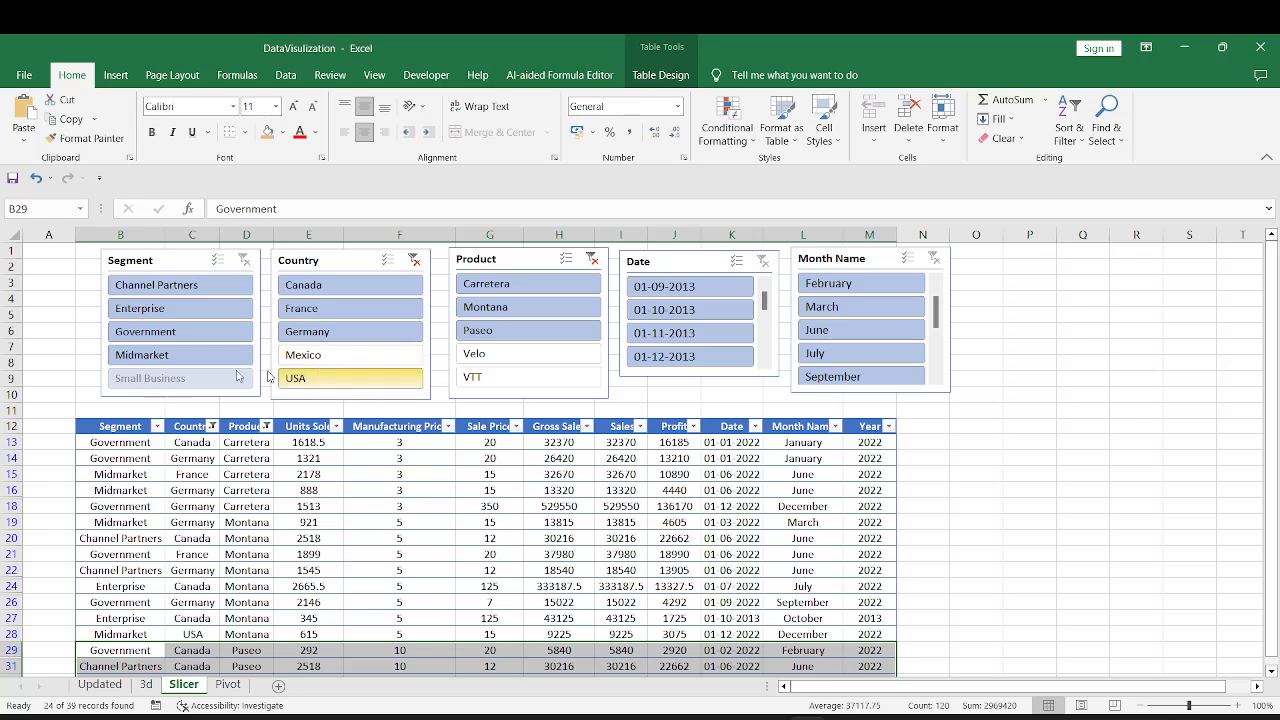
# Exclude Enterprise in the Segment slicer and clear the Product slicer's filter
pyautogui.click(160, 312)
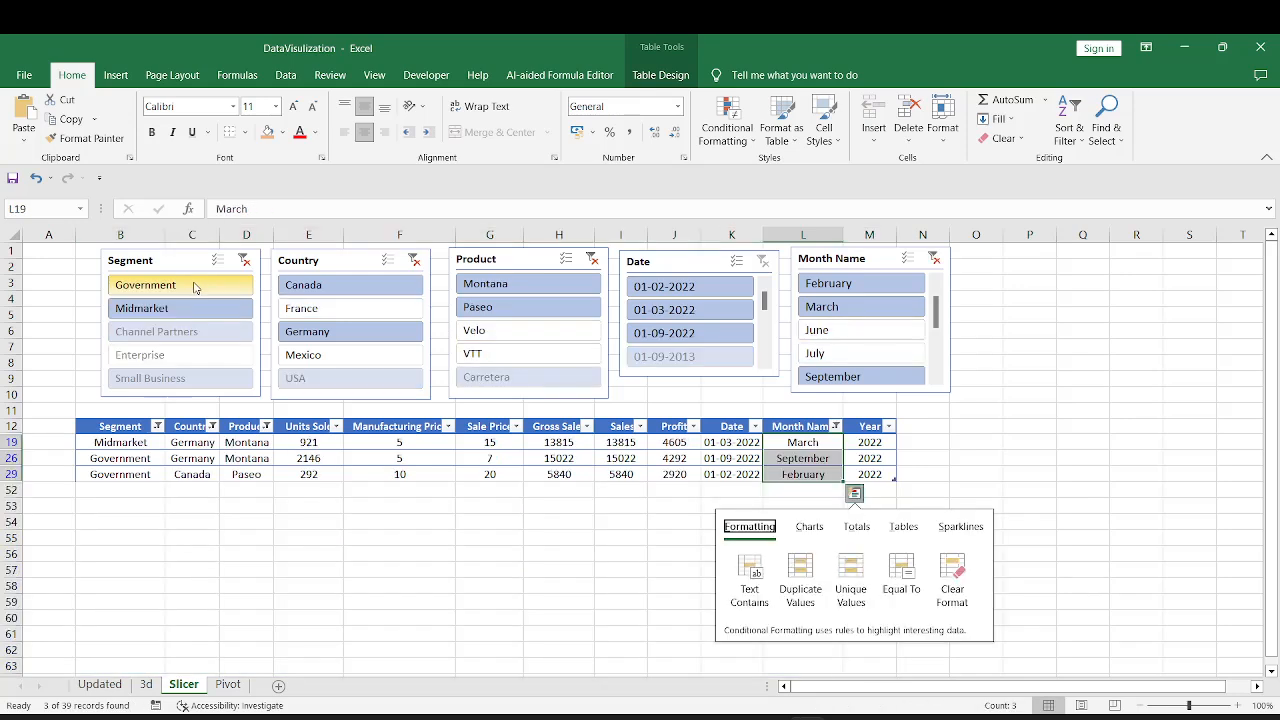
pyautogui.click(596, 261)
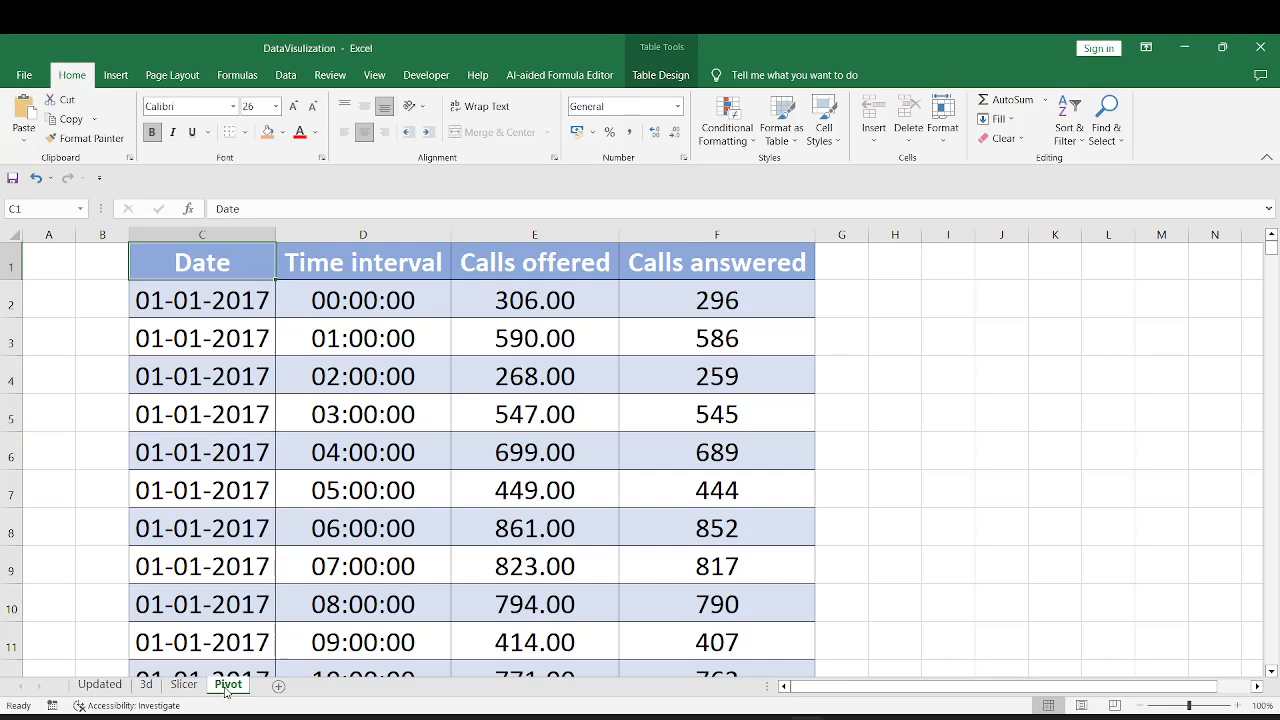
# Examine the Date, Time interval, Calls offered and Calls answered columns of the call data on the Pivot sheet
pyautogui.press('Right')
pyautogui.press('Right')
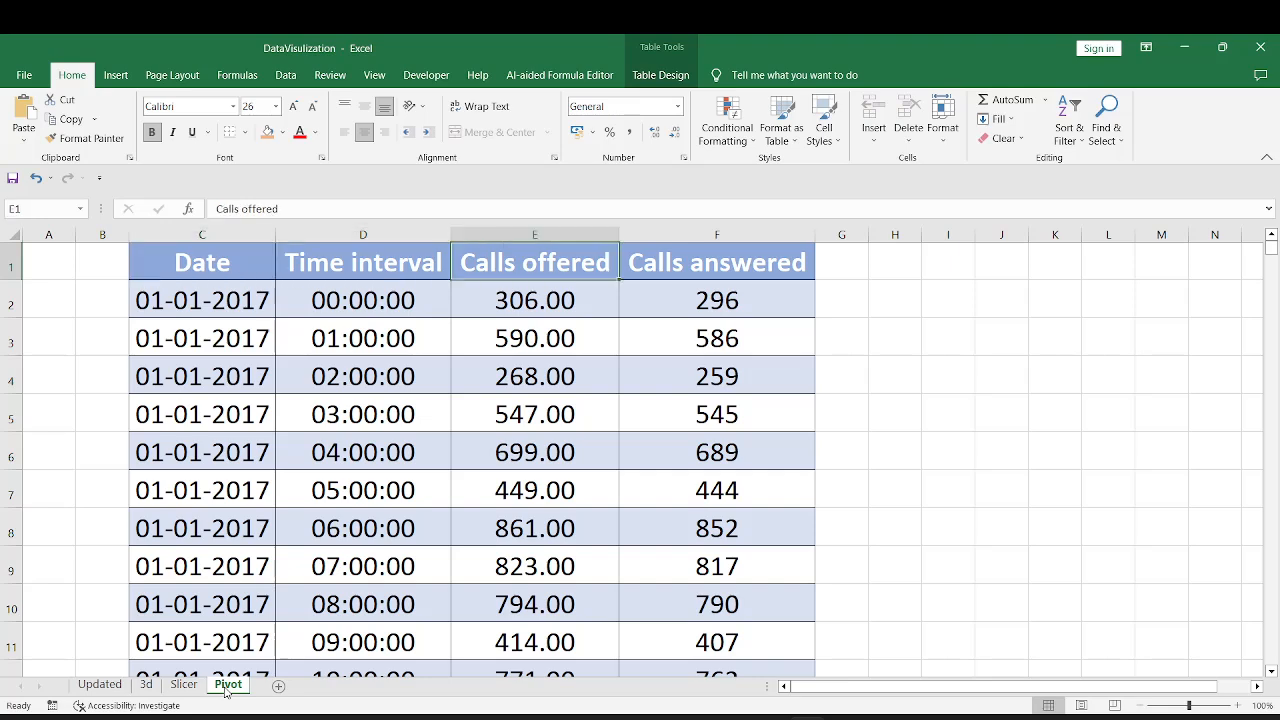
pyautogui.press('Right')
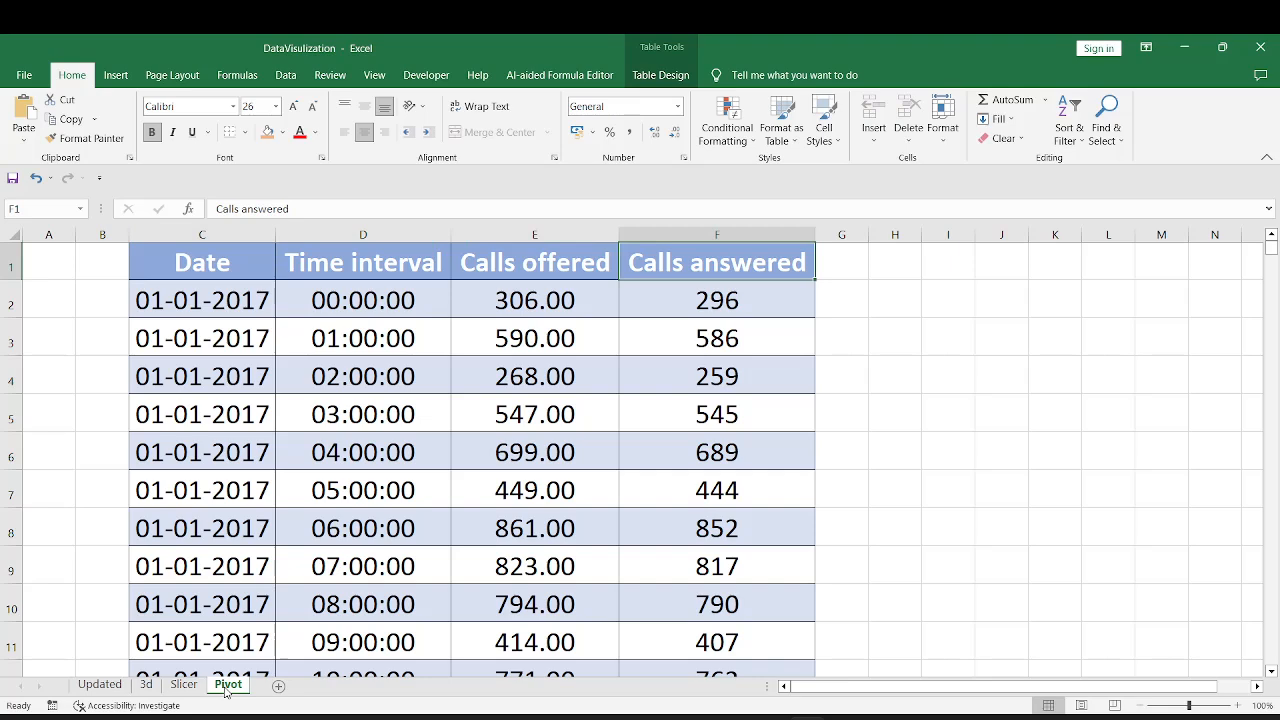
pyautogui.press('Left')
pyautogui.press('Left')
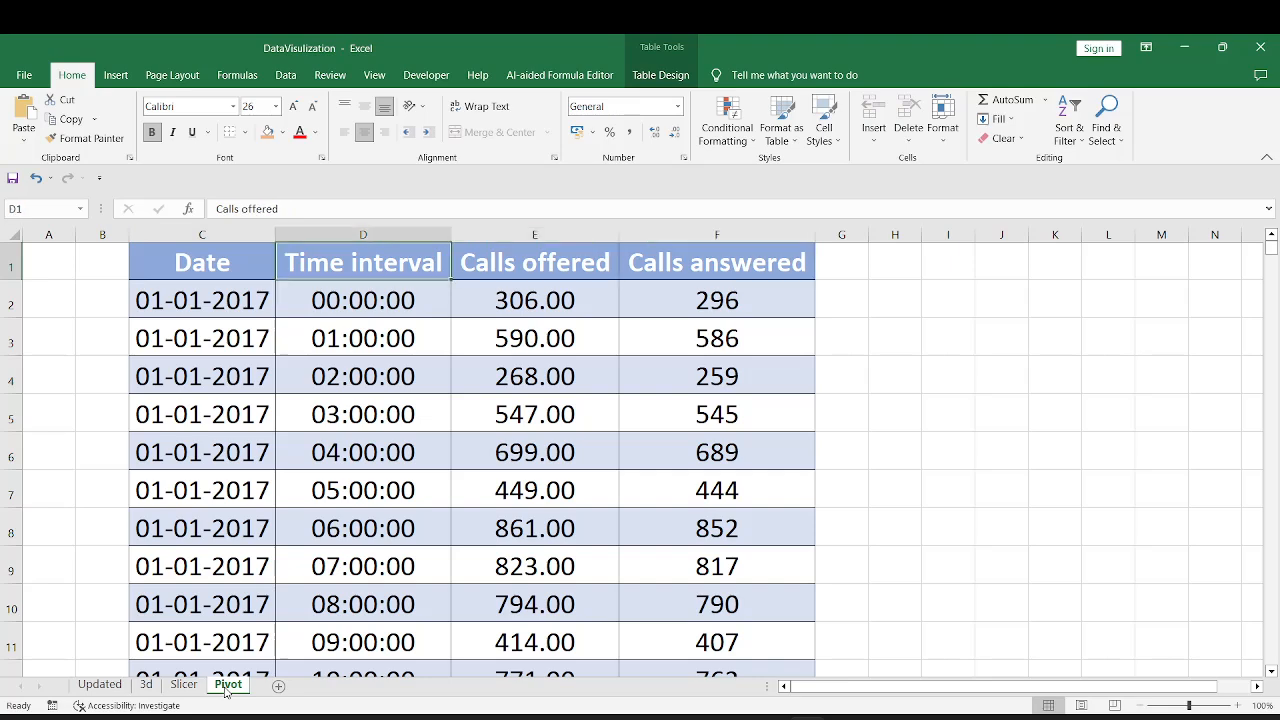
pyautogui.press('Down')
pyautogui.press('Down')
pyautogui.press('Down')
pyautogui.press('Down')
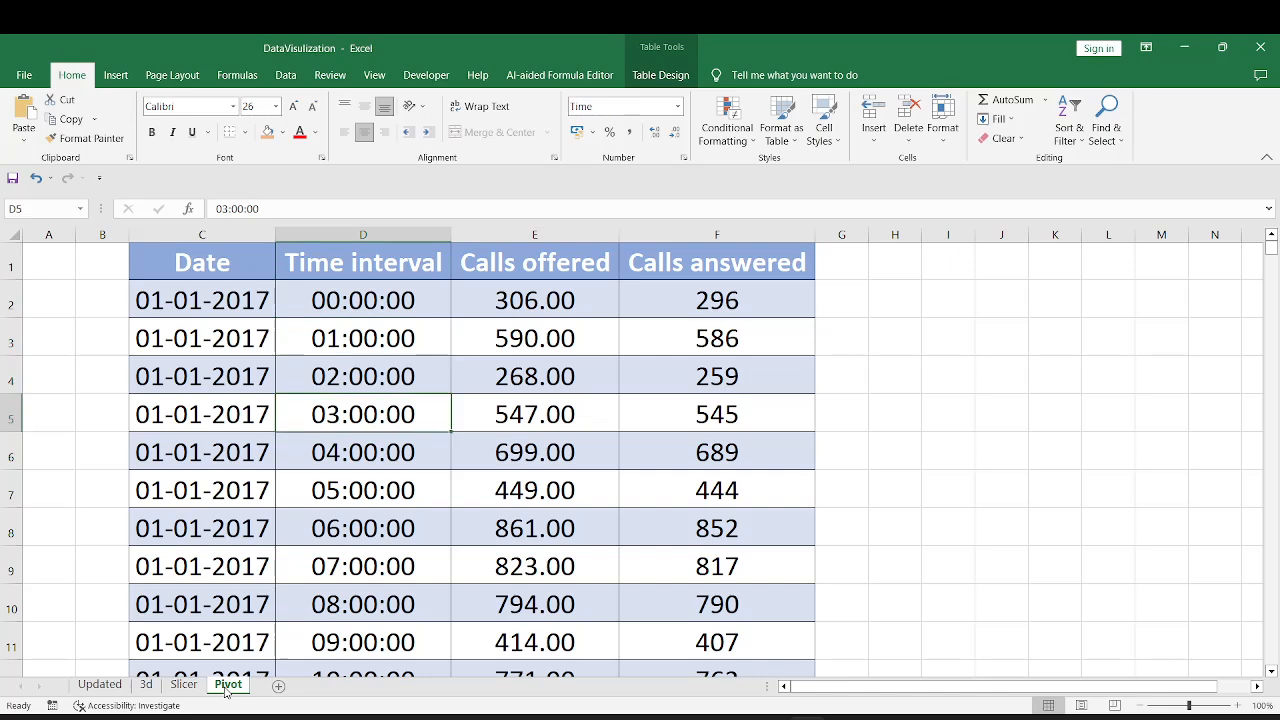
pyautogui.press('Up')
pyautogui.press('Up')
pyautogui.press('Up')
pyautogui.press('Right')
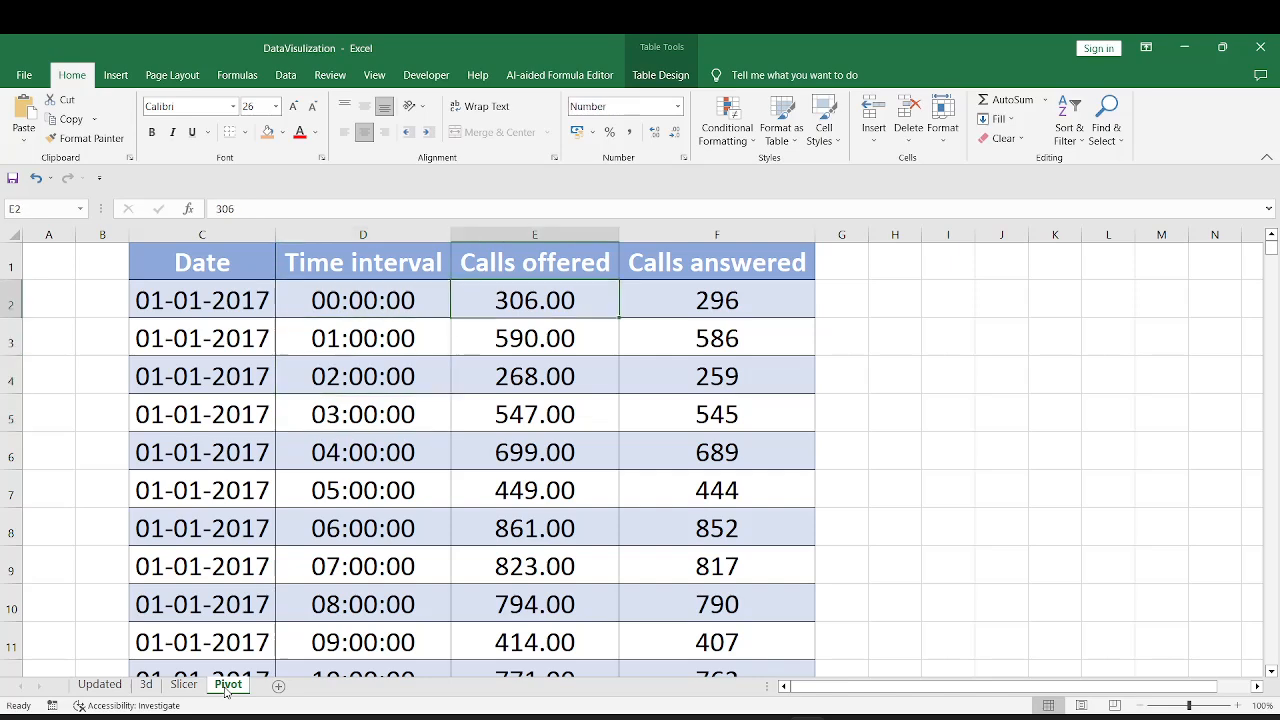
pyautogui.press('Down')
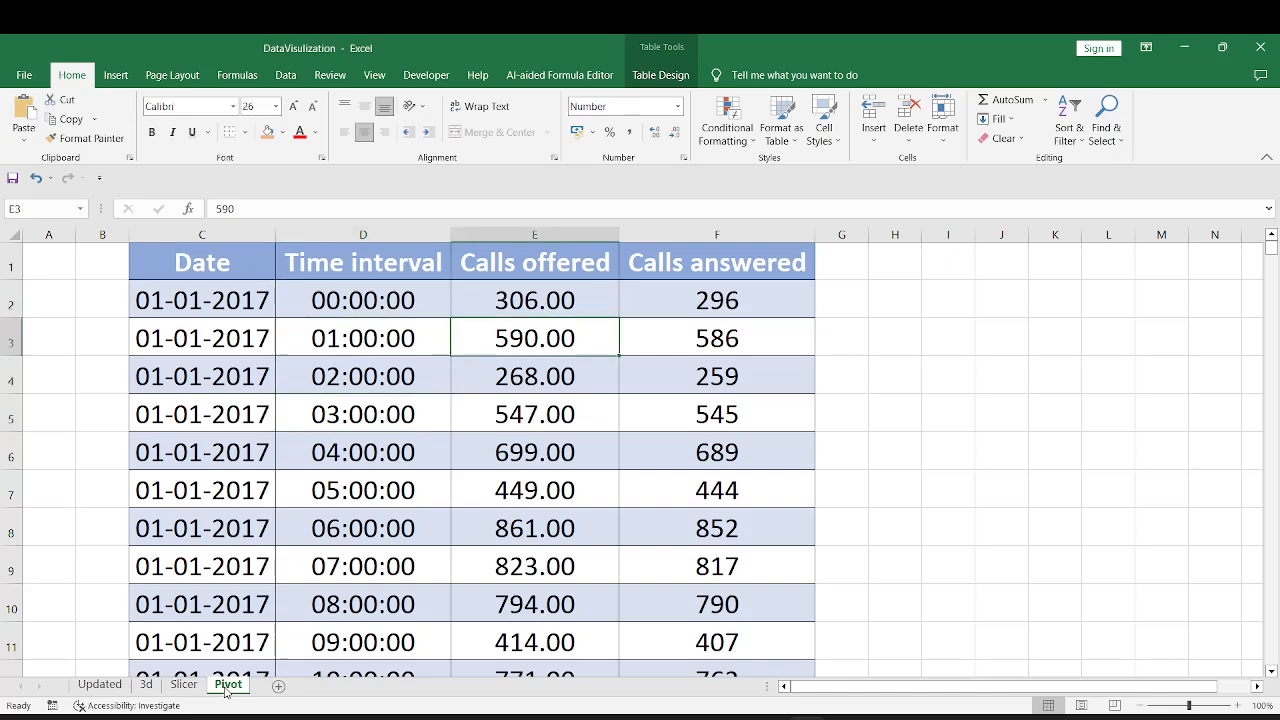
pyautogui.press('Left')
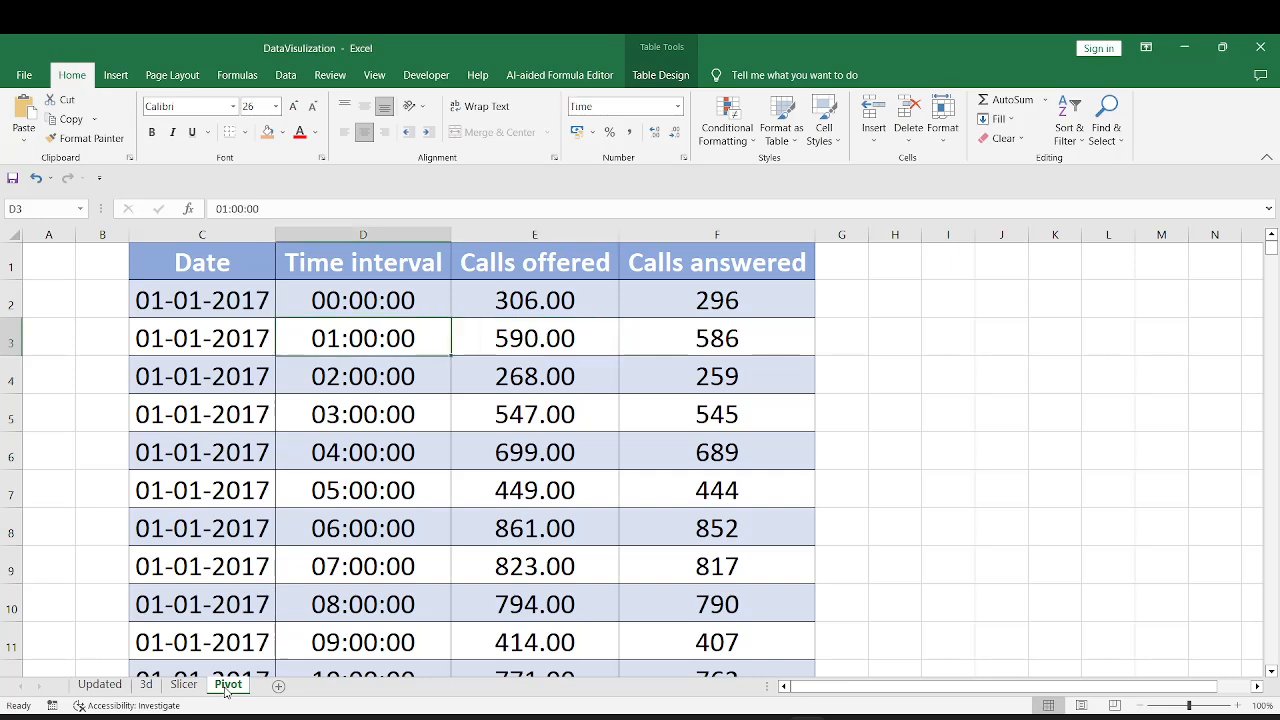
pyautogui.press('Left')
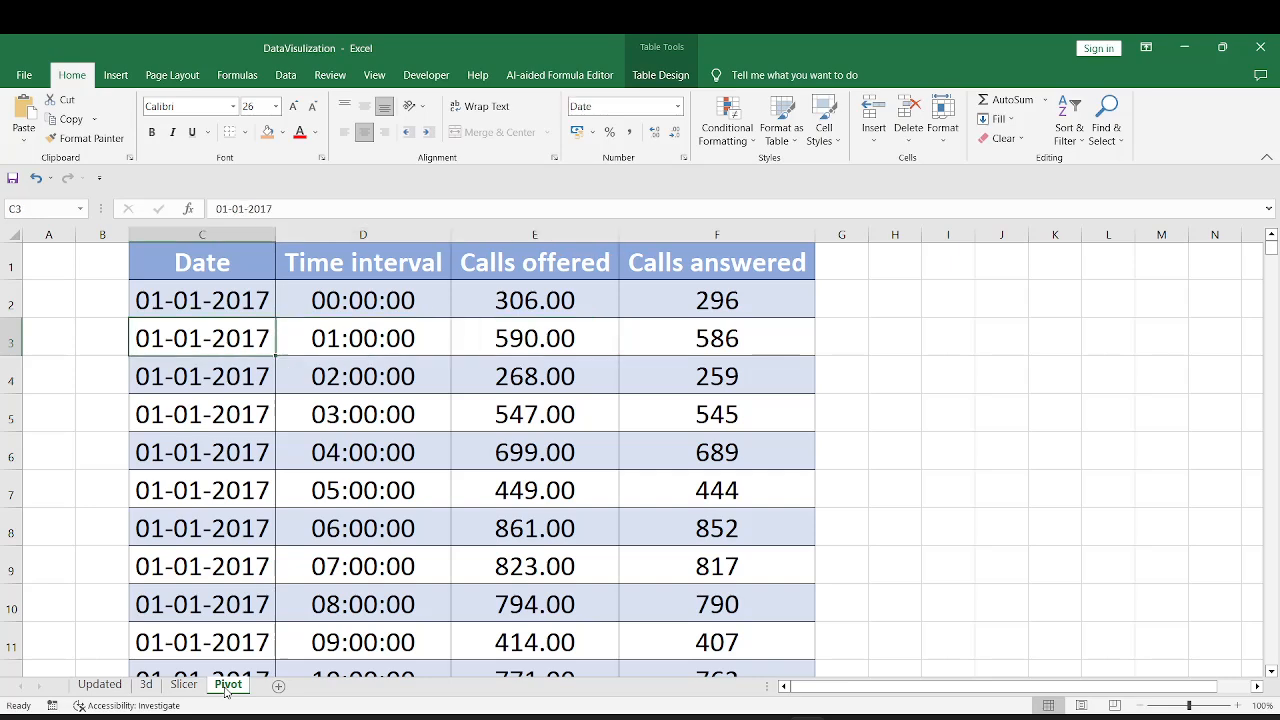
pyautogui.press('Right')
pyautogui.press('Right')
pyautogui.press('Left')
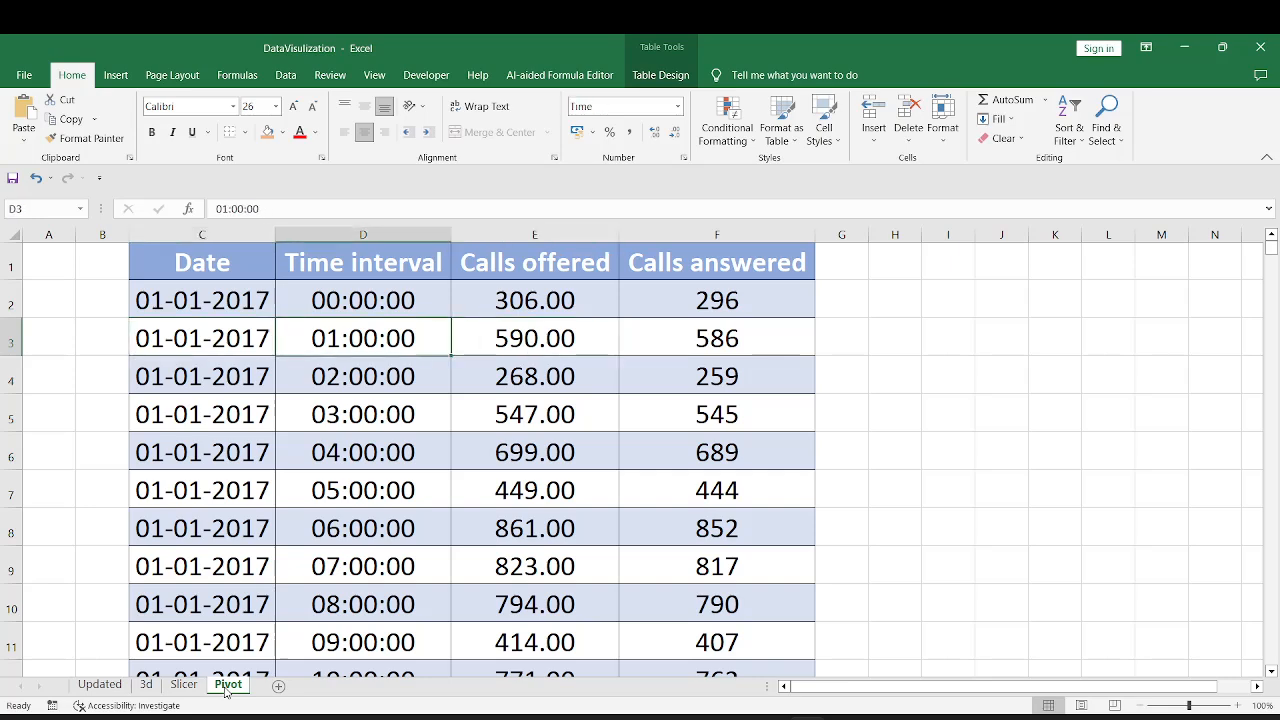
pyautogui.press('Down')
pyautogui.press('Down')
pyautogui.press('Down')
pyautogui.press('Down')
pyautogui.press('Down')
pyautogui.press('Down')
pyautogui.press('Down')
pyautogui.press('Down')
pyautogui.press('Down')
pyautogui.press('Down')
pyautogui.press('Right')
pyautogui.press('Right')
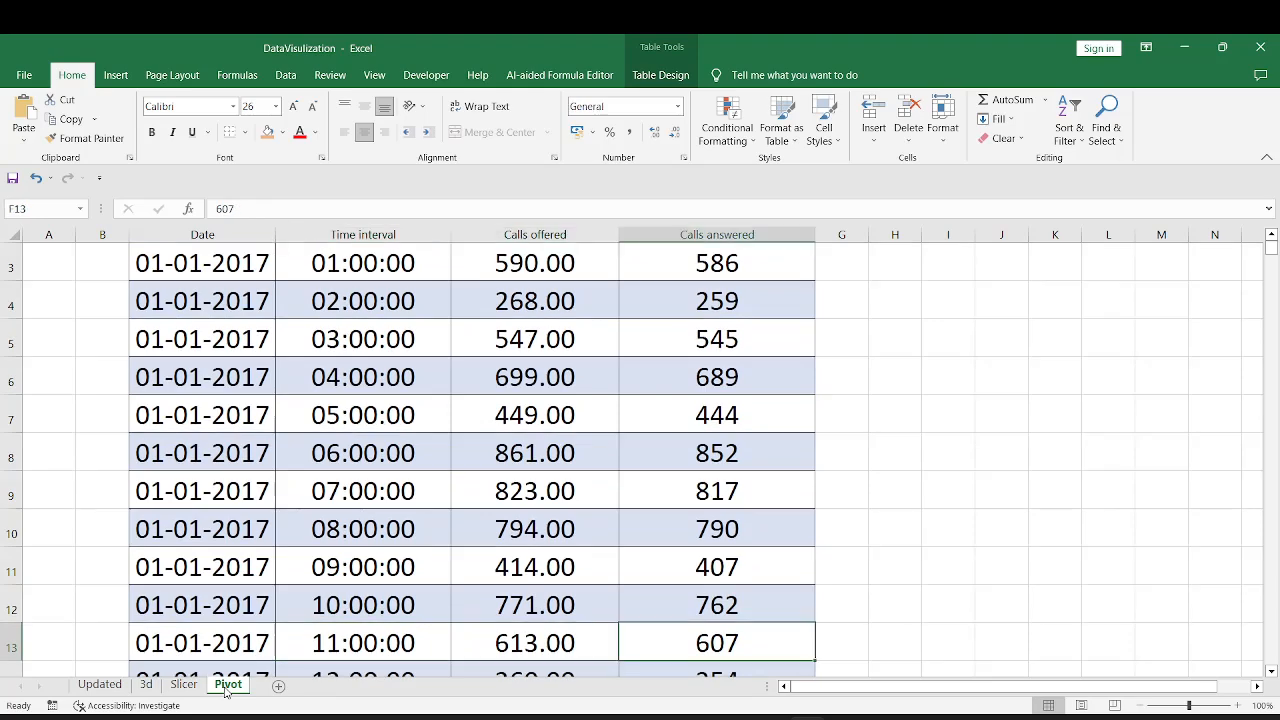
pyautogui.press('Up')
pyautogui.press('Up')
pyautogui.press('Up')
pyautogui.press('Up')
pyautogui.press('Up')
pyautogui.press('Up')
pyautogui.press('Up')
pyautogui.press('Up')
pyautogui.press('Up')
pyautogui.press('Up')
pyautogui.press('Up')
pyautogui.press('Up')
pyautogui.press('Left')
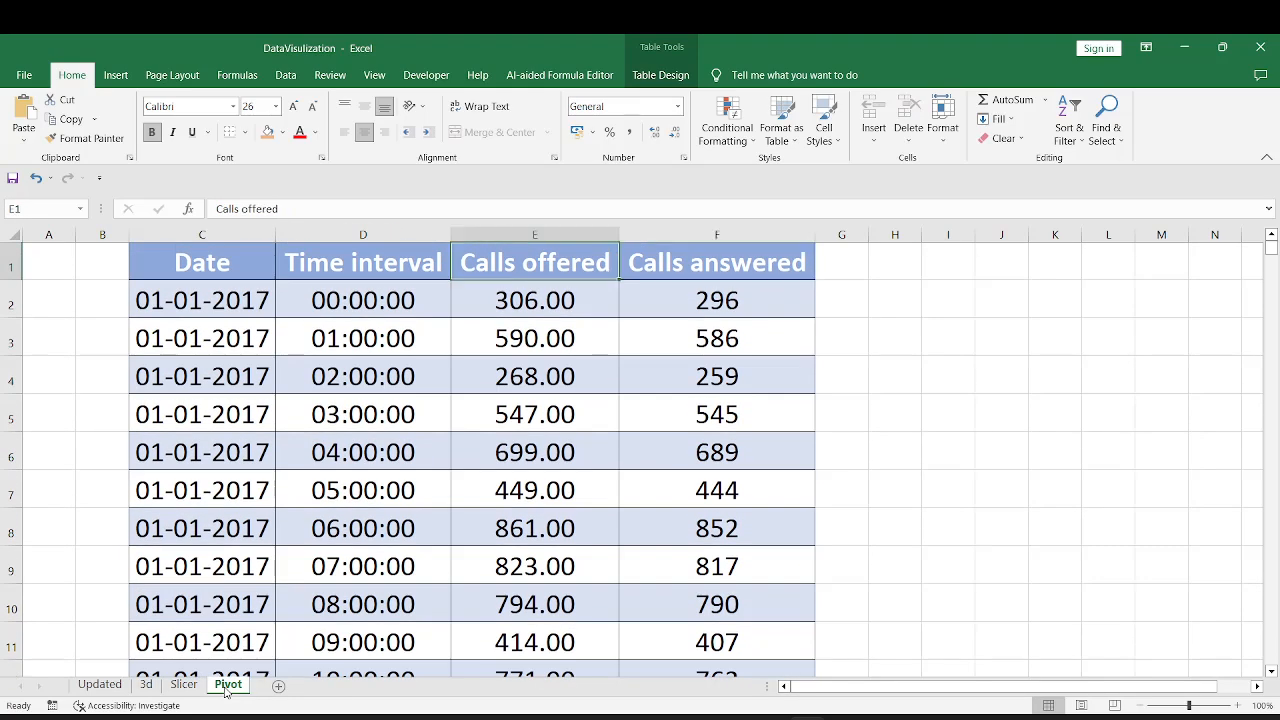
pyautogui.press('Down')
pyautogui.press('Right')
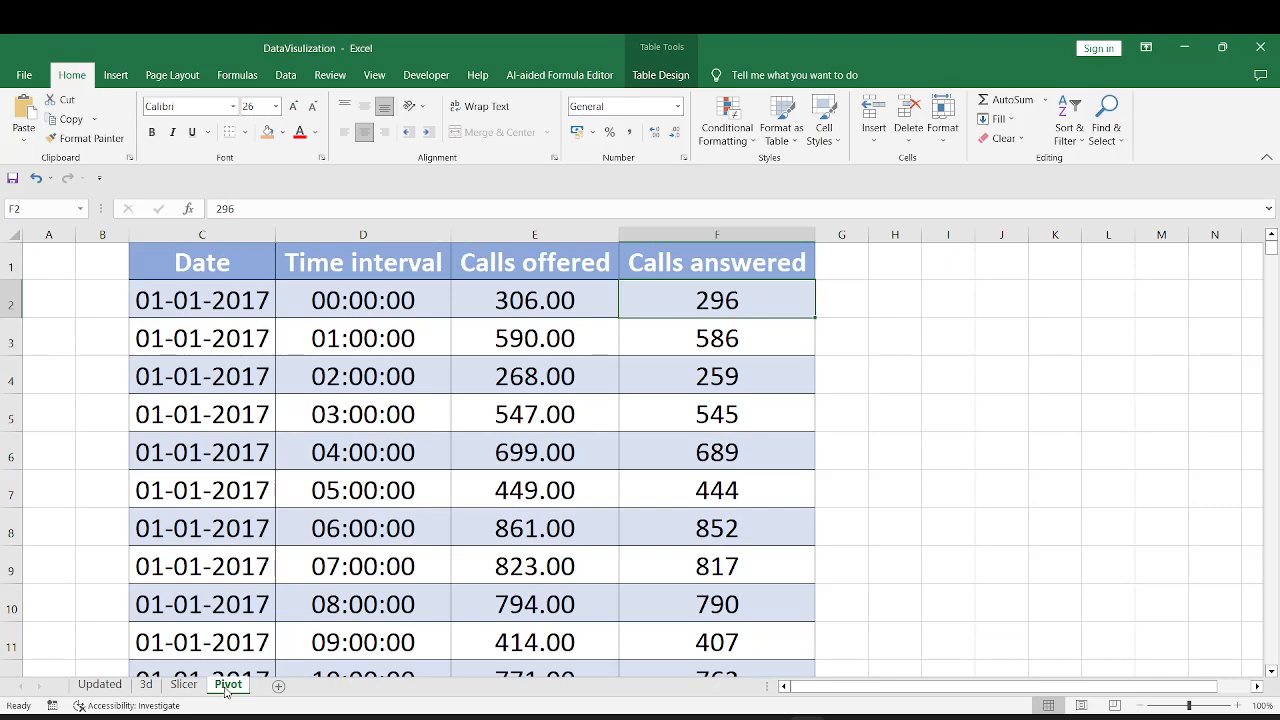
# Examine the full extent of the Date column from its first entry to its last, and return to the sheet's start
pyautogui.click(216, 306)
pyautogui.press('Up')
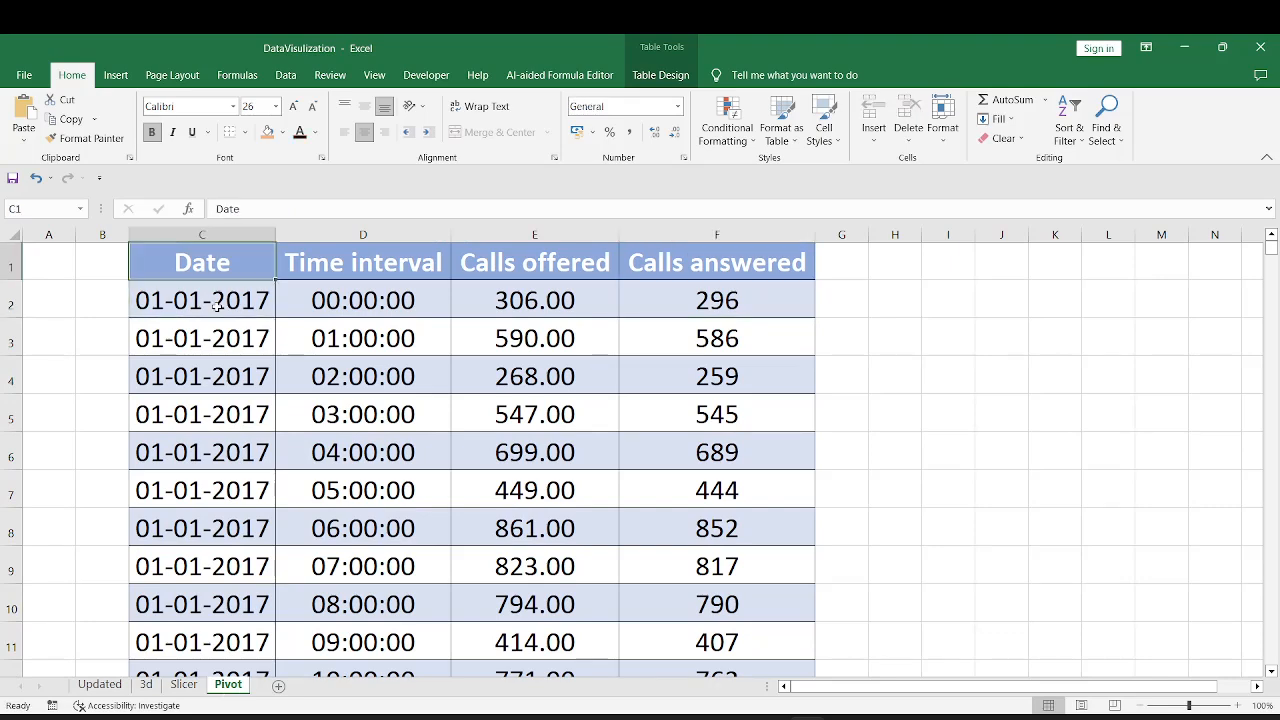
pyautogui.press('Down')
pyautogui.hotkey('ctrl', 'shift', 'Down')
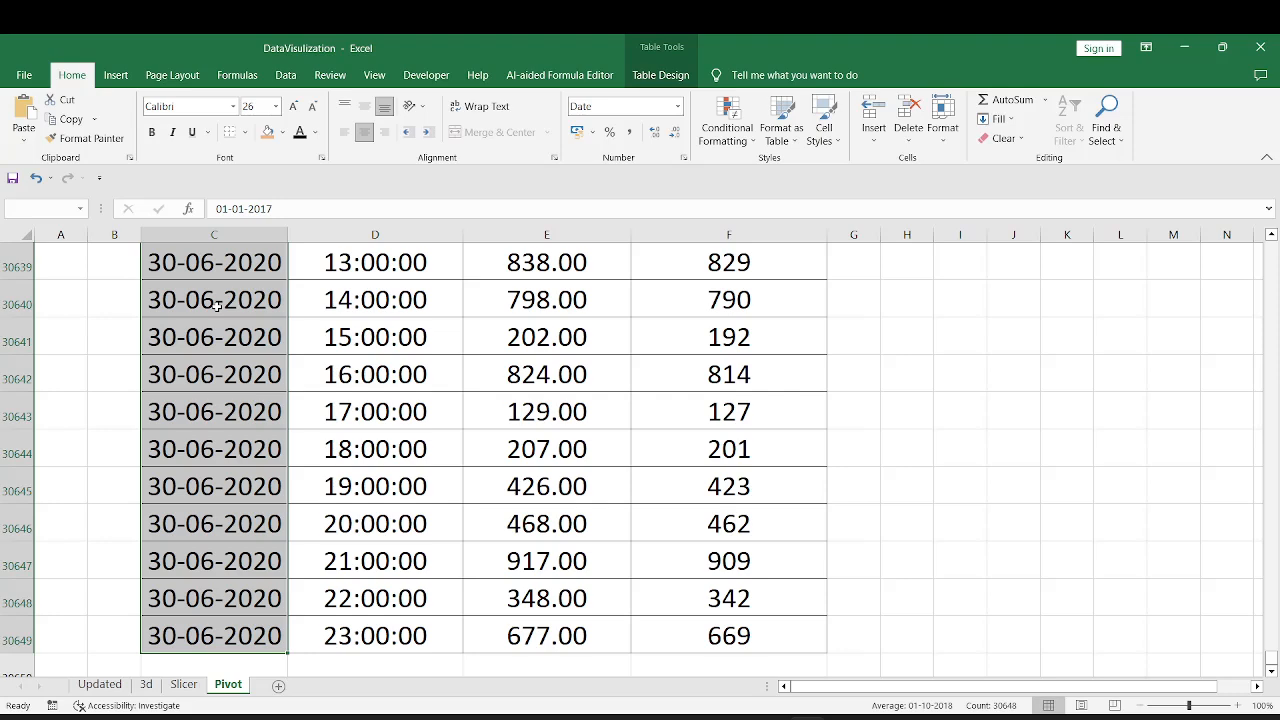
pyautogui.hotkey('ctrl', 'shift', 'Up')
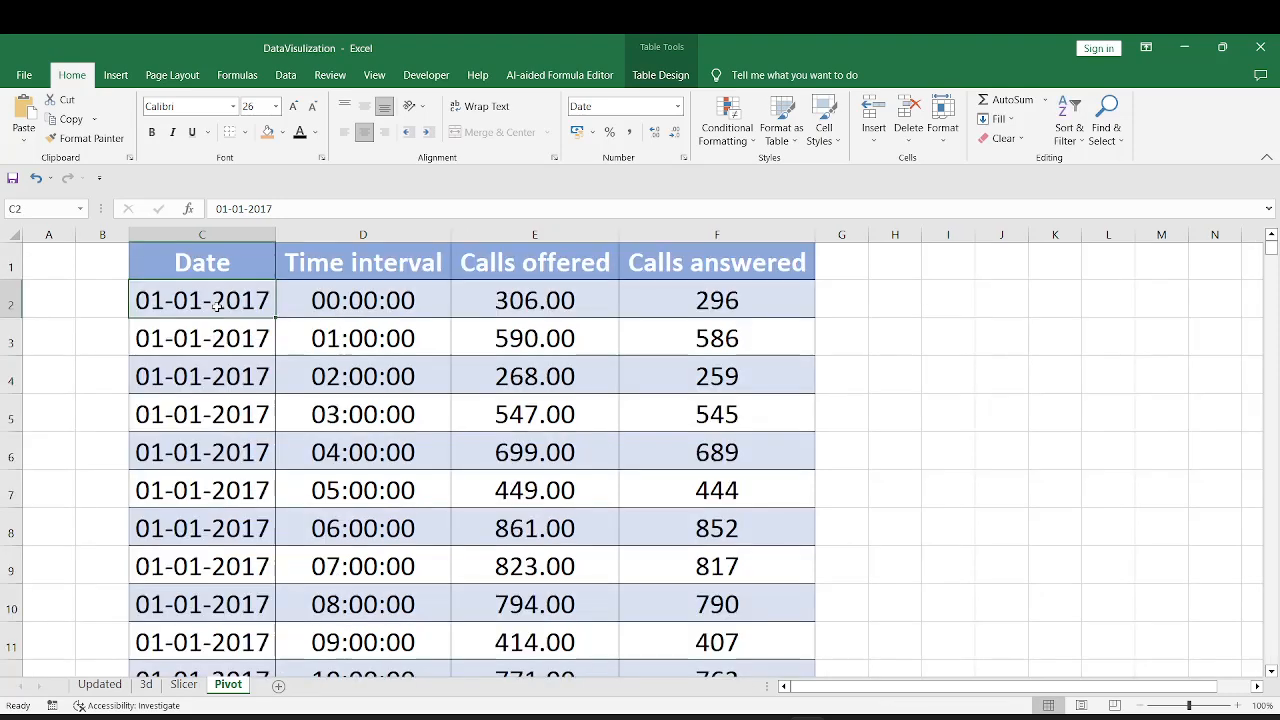
pyautogui.press('Right')
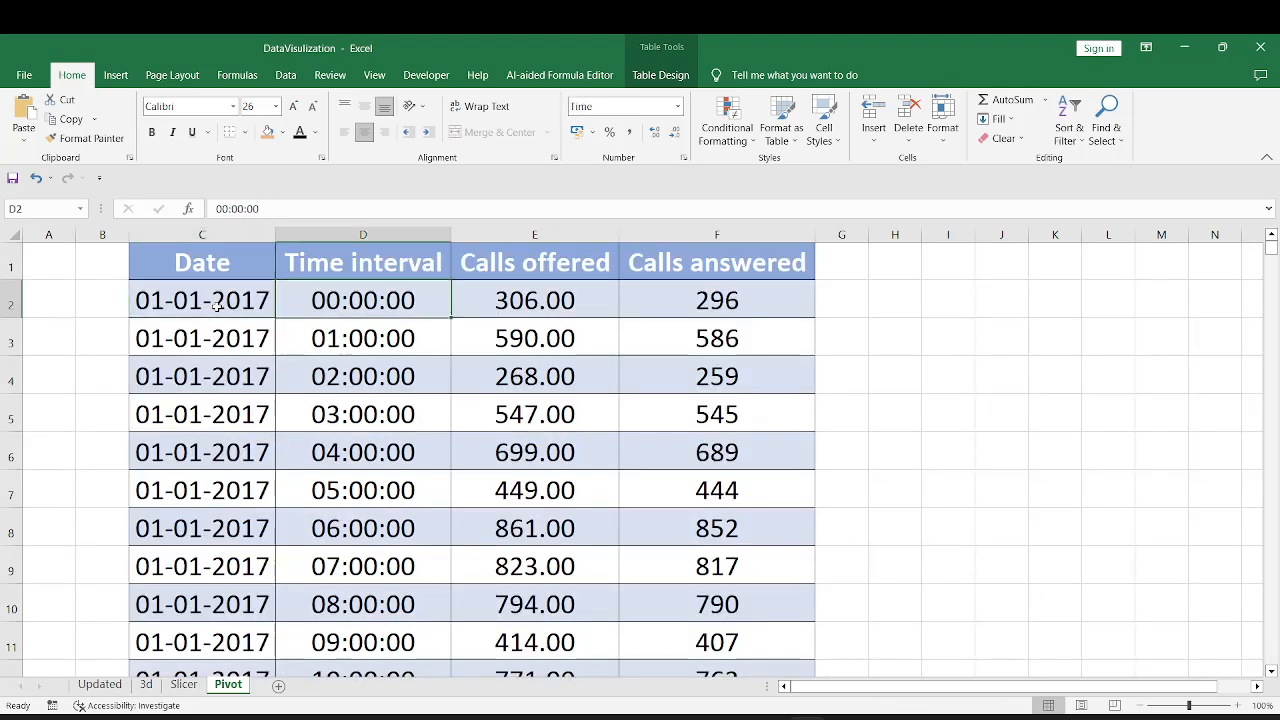
pyautogui.press('Left')
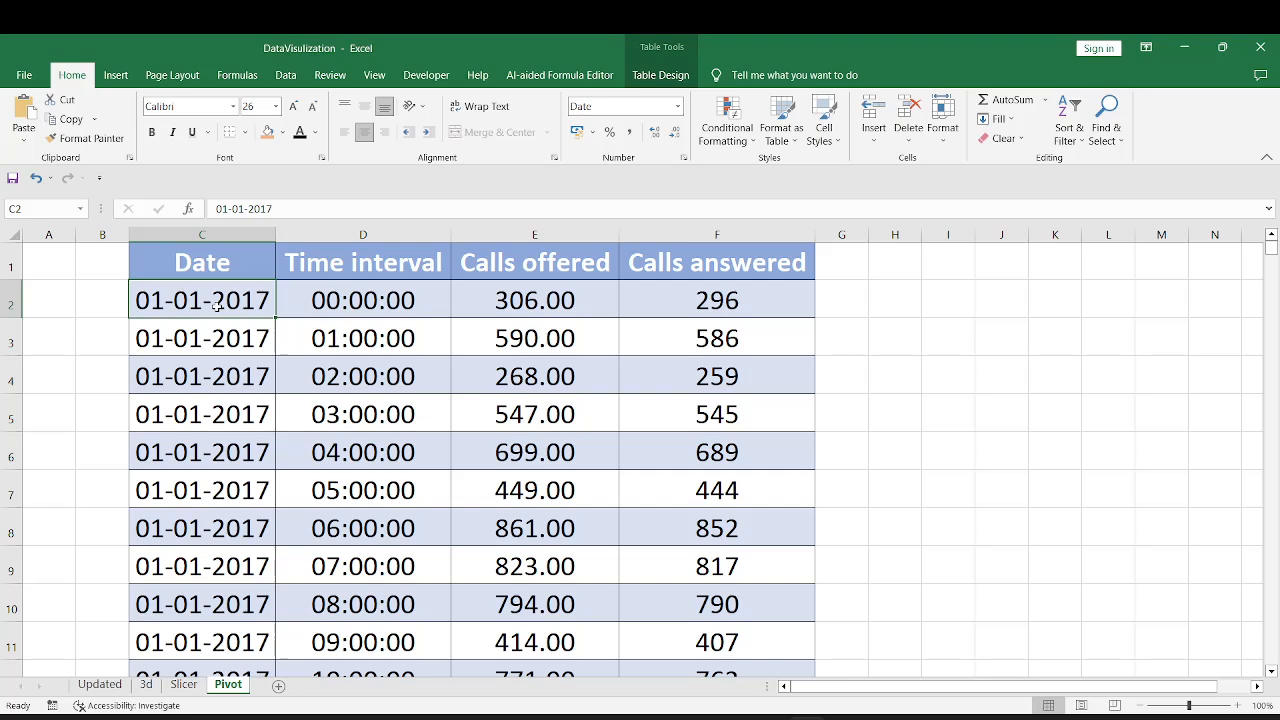
pyautogui.hotkey('ctrl', 'Down')
pyautogui.hotkey('ctrl', 'Down')
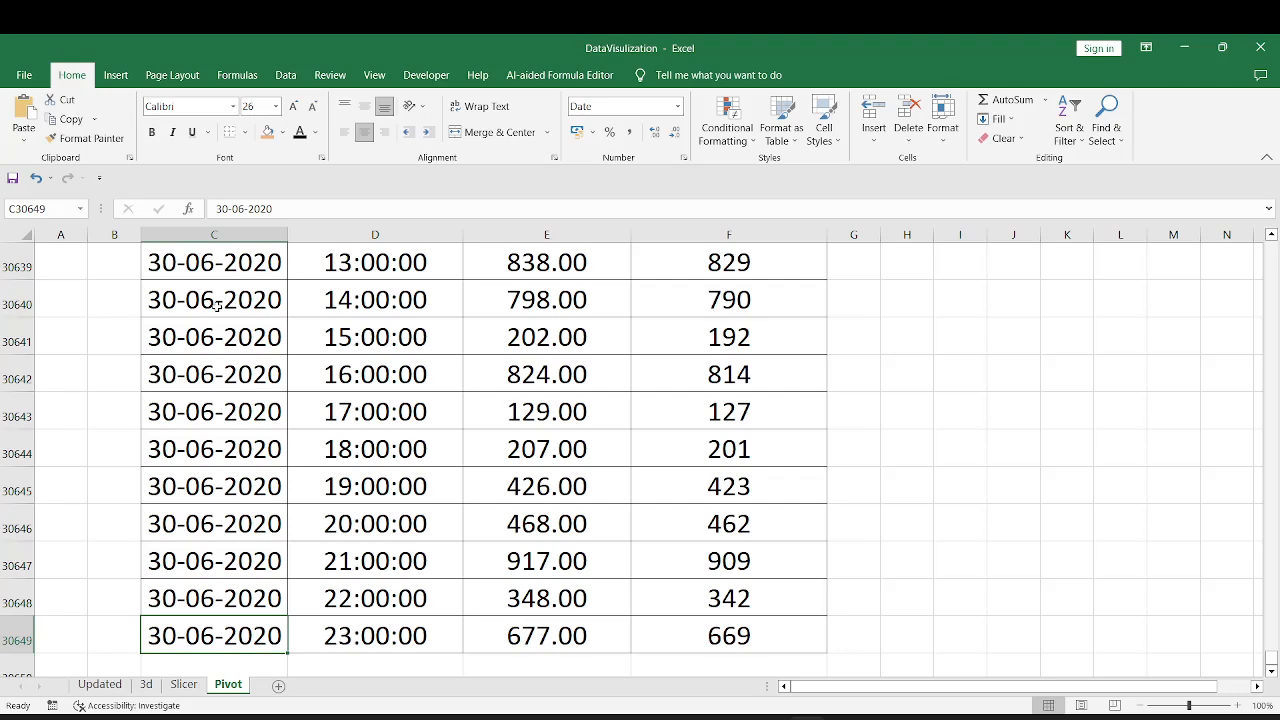
pyautogui.hotkey('ctrl', 'Home')
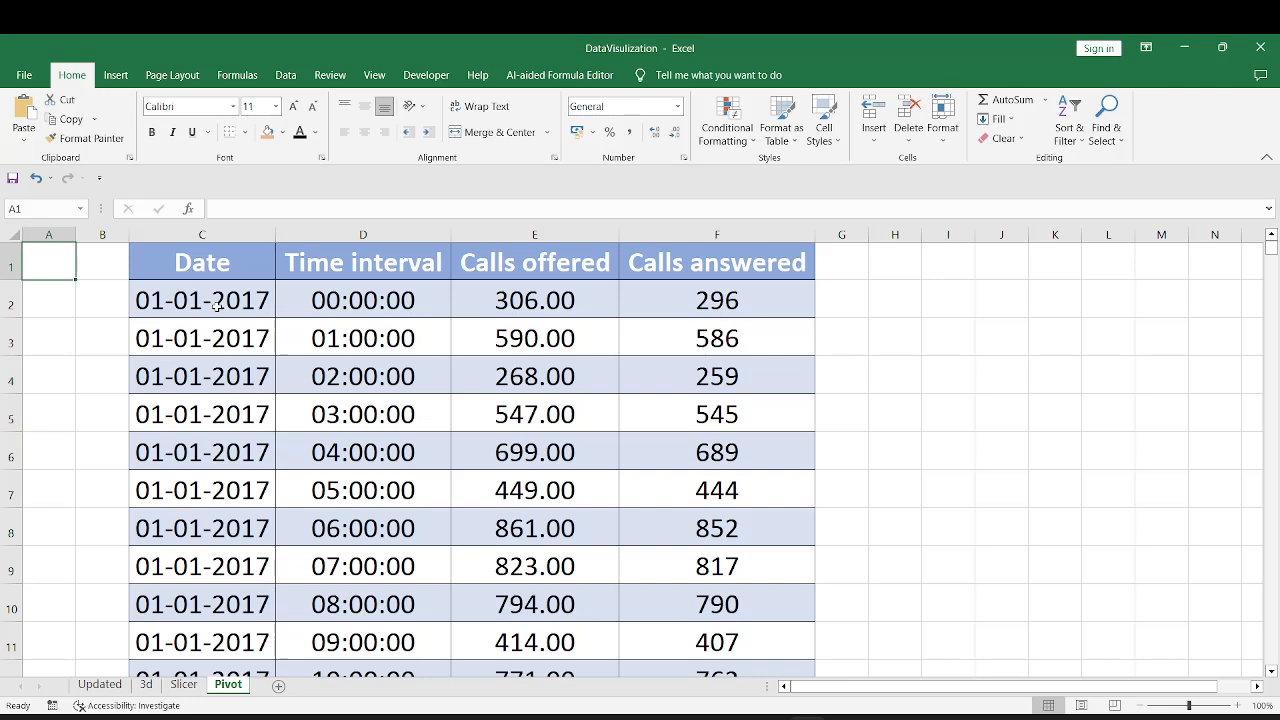
# Create a PivotTable on a new worksheet from the full call data range C1:F30649 on the Pivot sheet
pyautogui.click(196, 260)
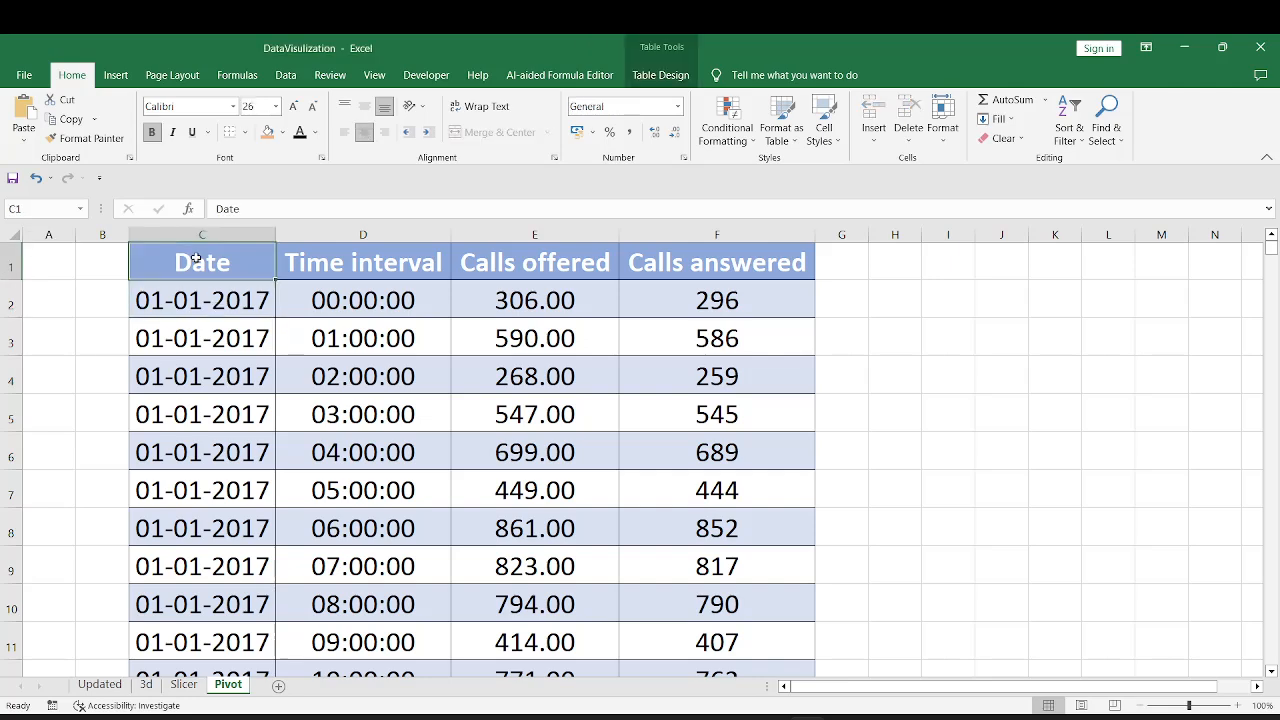
pyautogui.hotkey('ctrl', 'shift', 'Right')
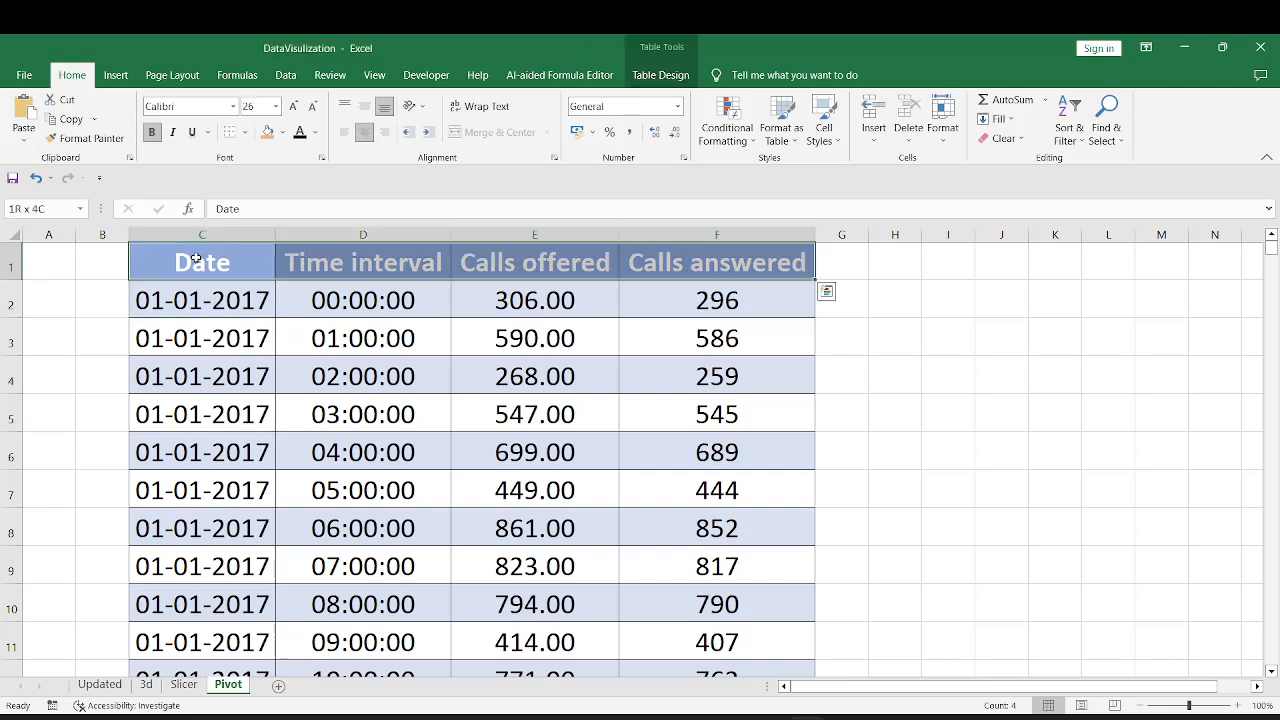
pyautogui.hotkey('ctrl', 'shift', 'Down')
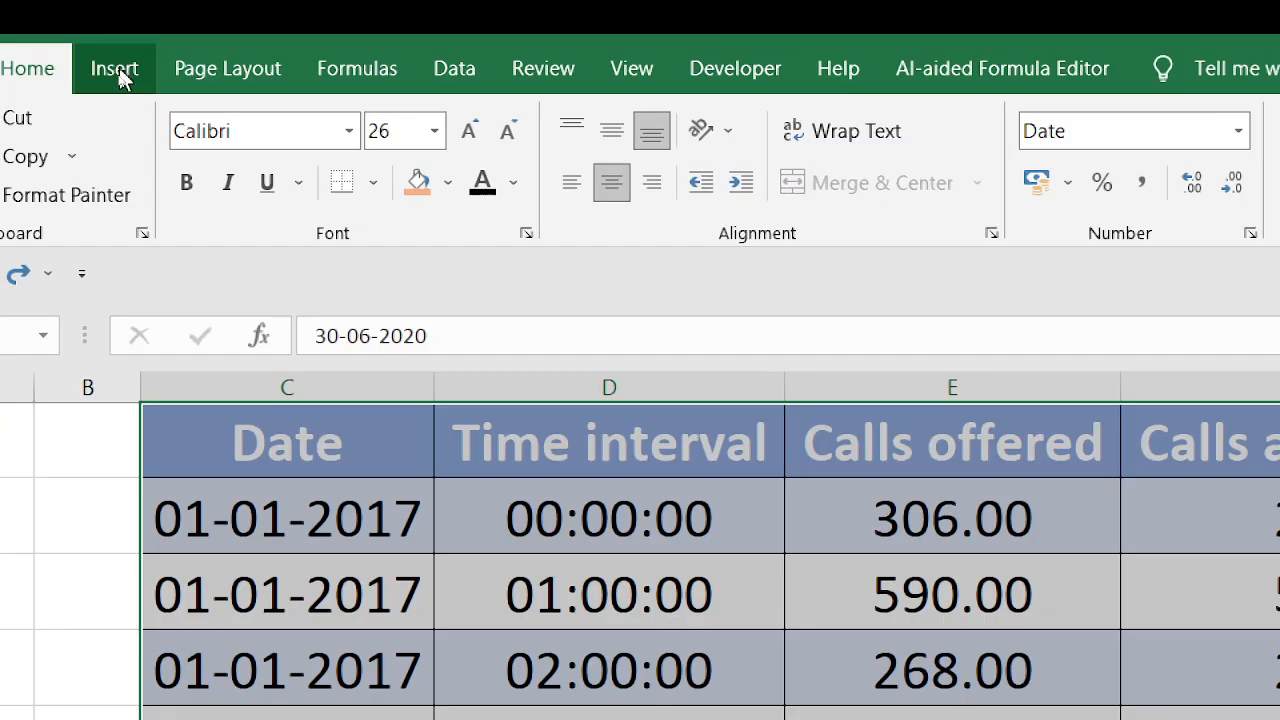
pyautogui.click(116, 72)
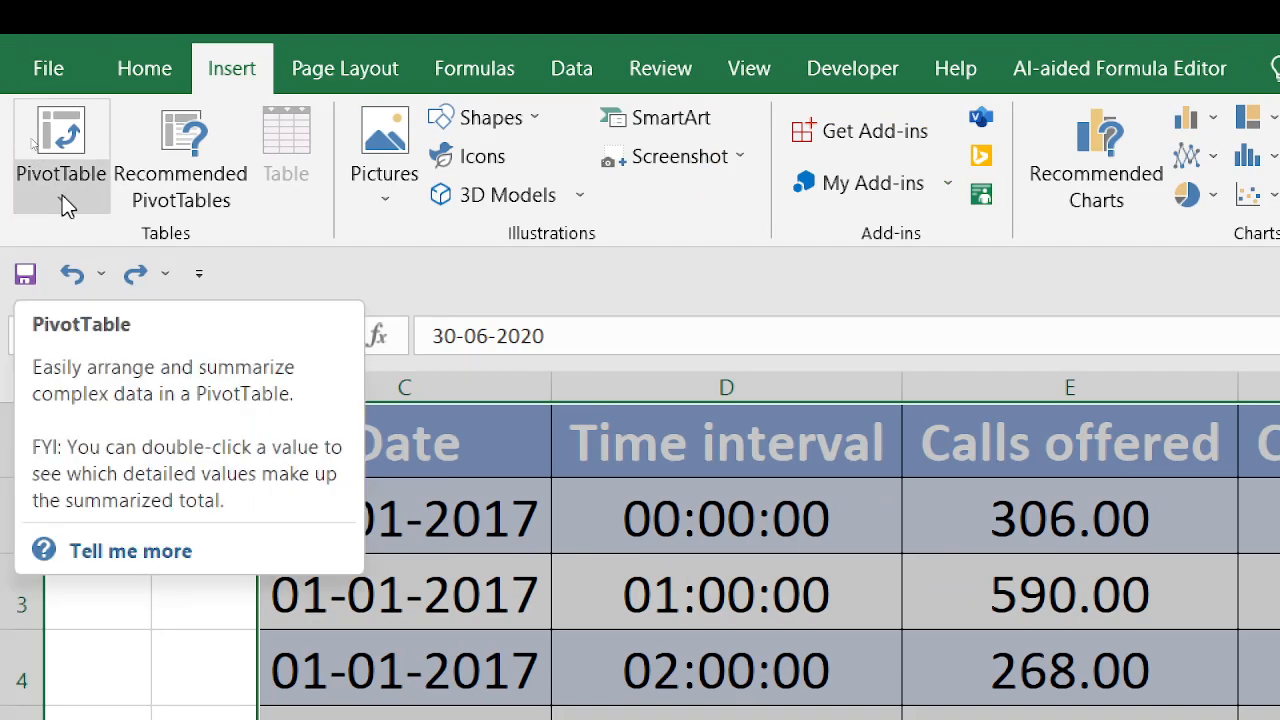
pyautogui.click(62, 195)
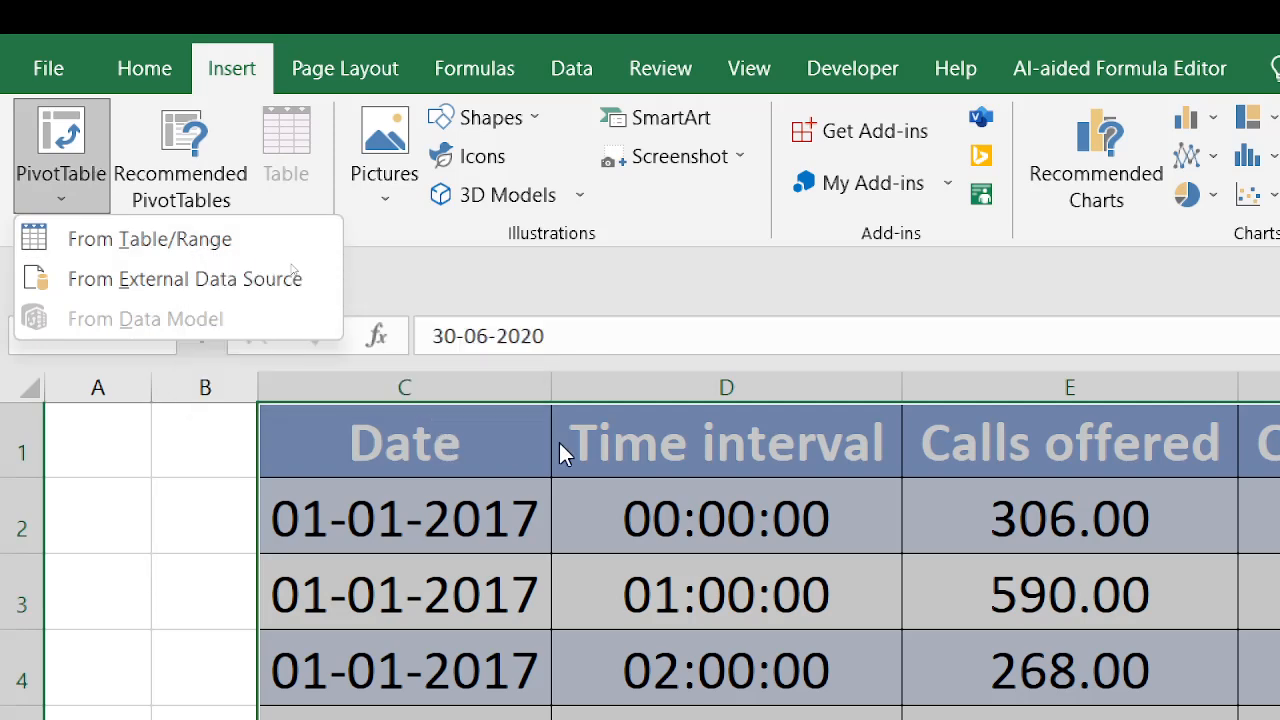
pyautogui.click(146, 244)
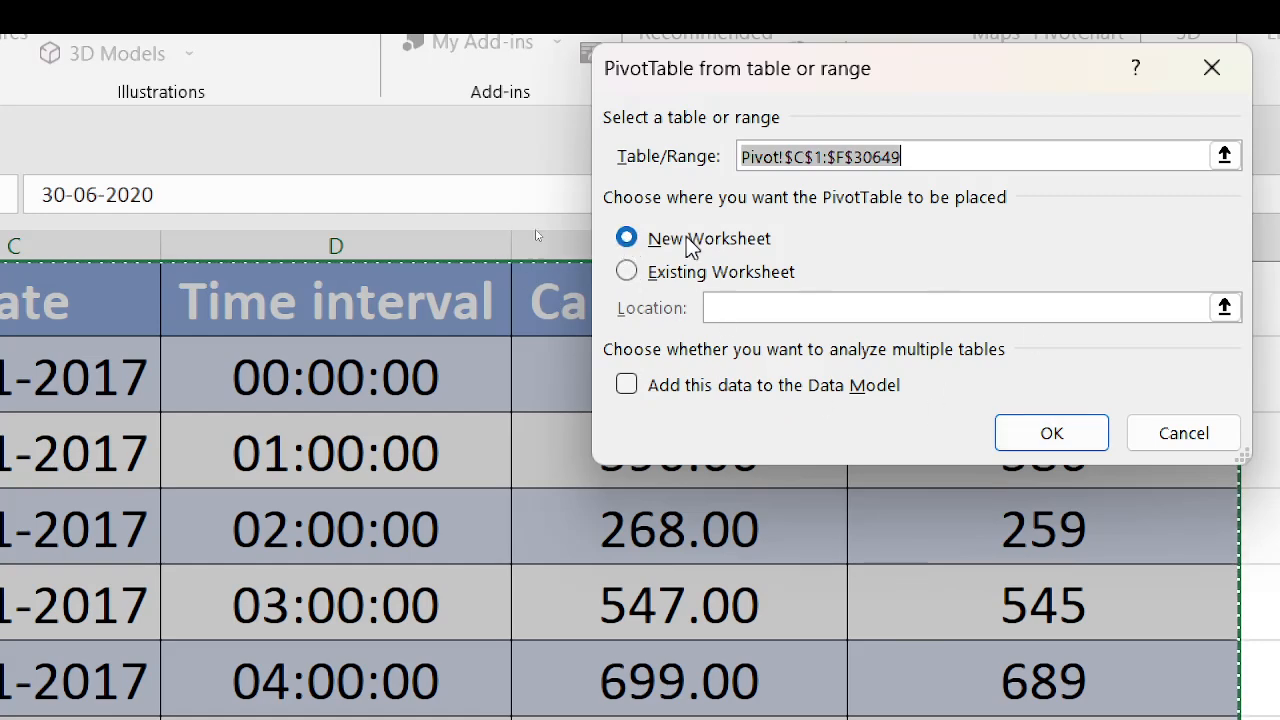
pyautogui.click(1043, 436)
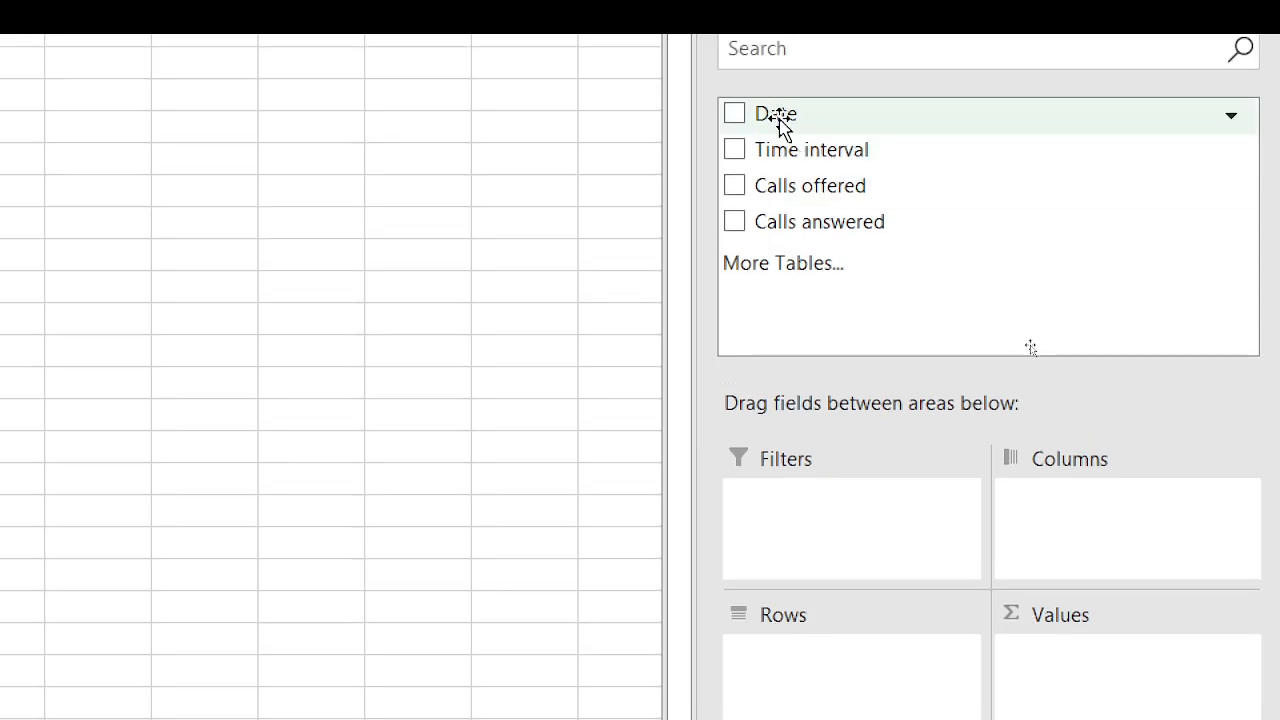
# Add the Date field to Rows, keep only Months (Date) there by removing Quarters and Date, and move Years (Date) to Filters
pyautogui.moveTo(780, 102); pyautogui.dragTo(803, 672)
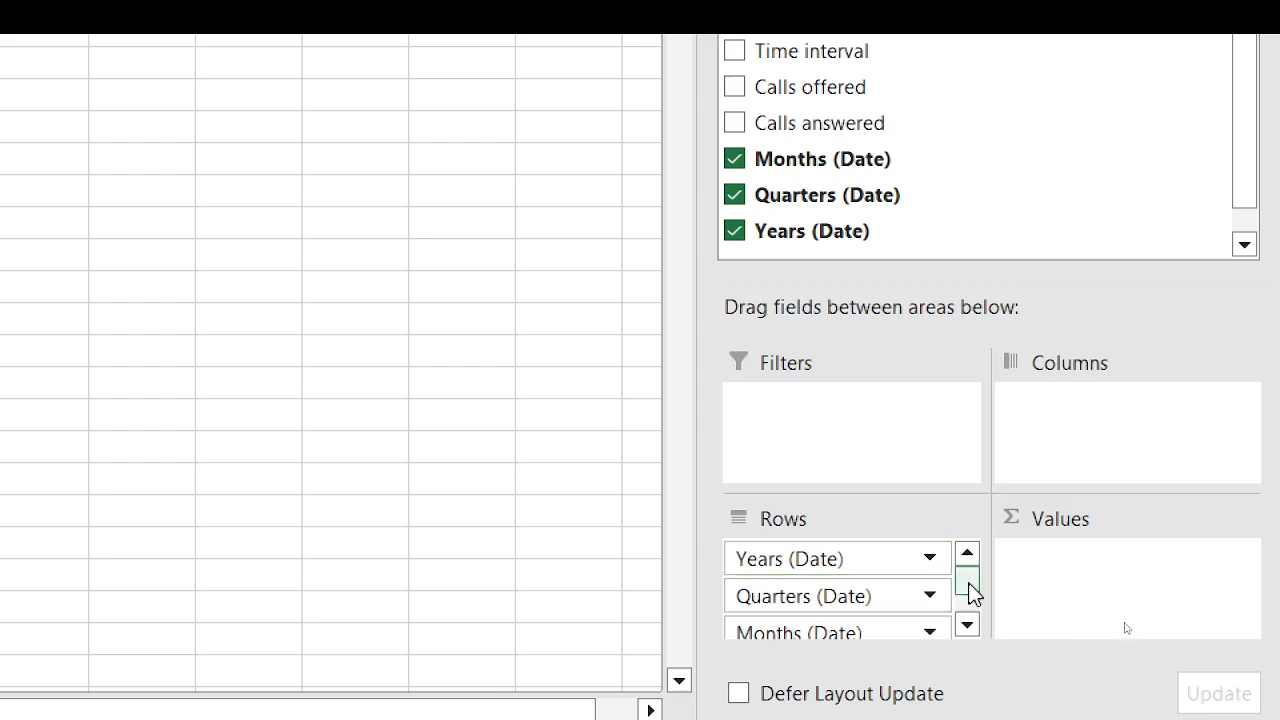
pyautogui.moveTo(968, 583)
pyautogui.mouseDown()
pyautogui.moveTo(971, 610)
pyautogui.moveTo(972, 563)
pyautogui.moveTo(971, 585)
pyautogui.mouseUp()
pyautogui.moveTo(809, 598); pyautogui.dragTo(686, 586)
pyautogui.moveTo(783, 553); pyautogui.dragTo(788, 405)
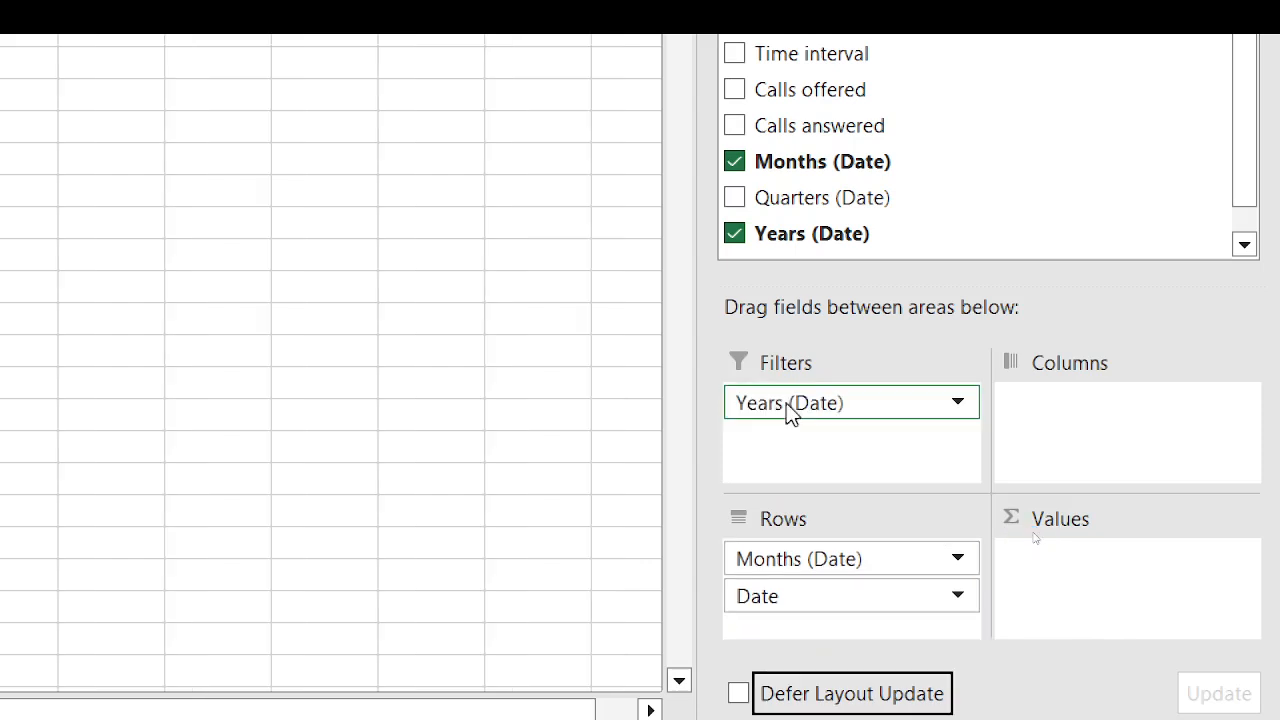
pyautogui.moveTo(838, 600); pyautogui.dragTo(594, 586)
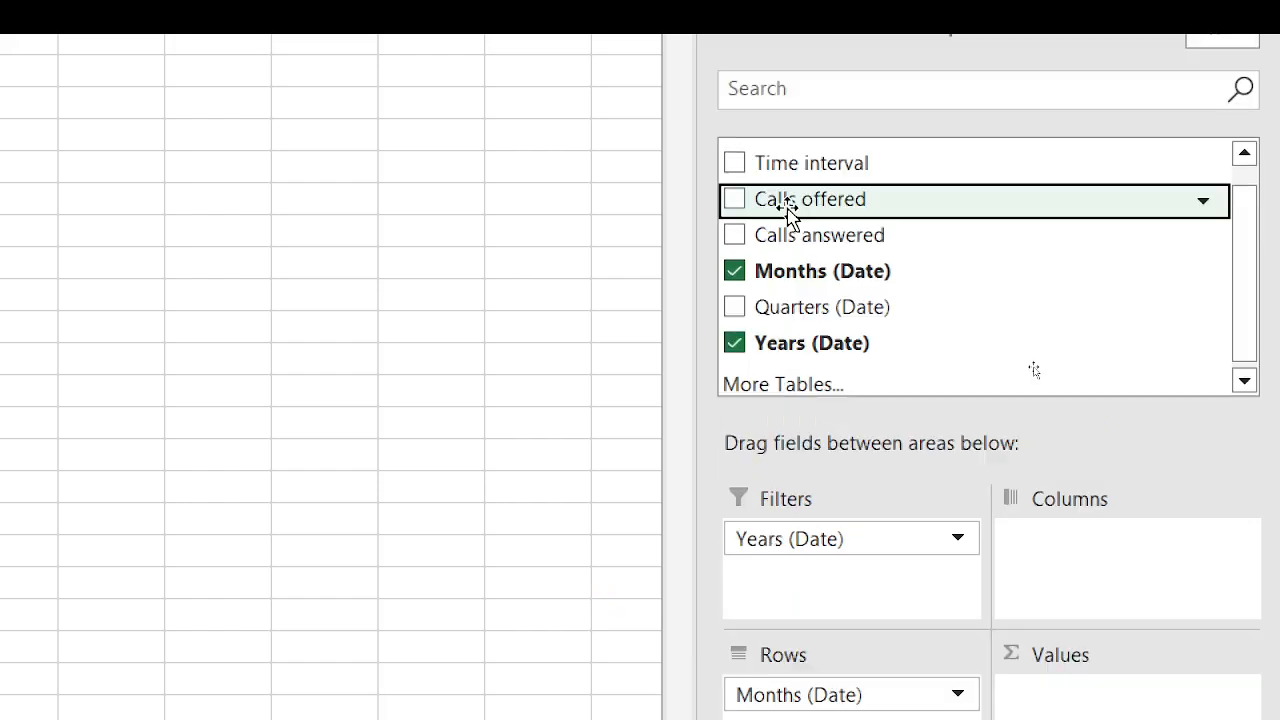
# Add the Calls offered field to the PivotTable's Values as a sum
pyautogui.moveTo(790, 90); pyautogui.dragTo(1065, 565)
pyautogui.moveTo(1065, 675); pyautogui.dragTo(1070, 690)
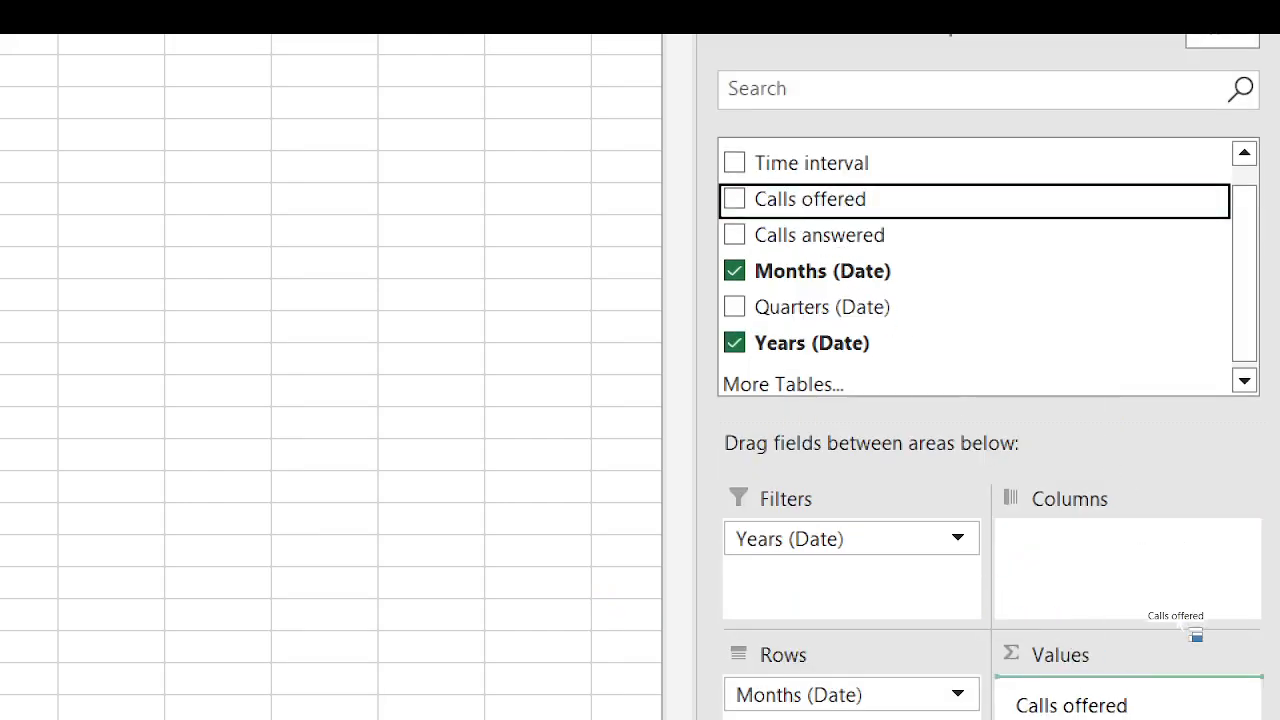
pyautogui.moveTo(1190, 628); pyautogui.dragTo(1190, 626)
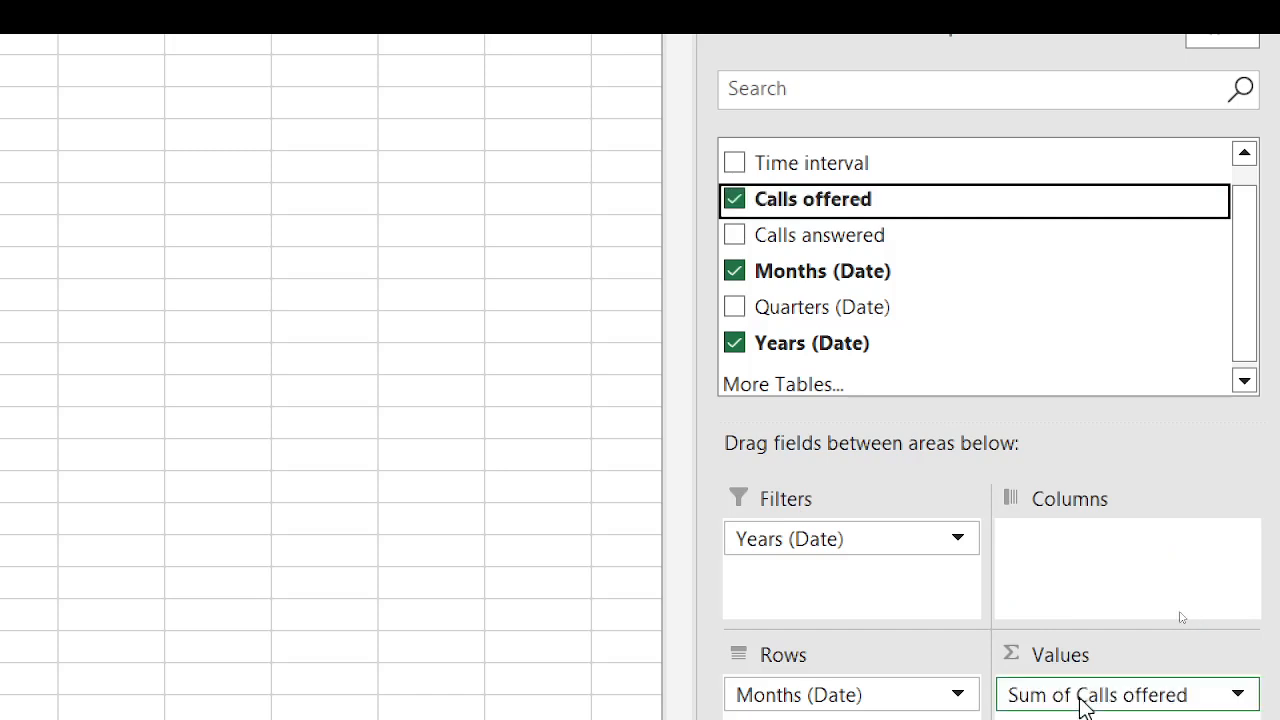
# Try the Average and Max summary functions in the Calls offered value field settings, and discard the change
pyautogui.click(1238, 695)
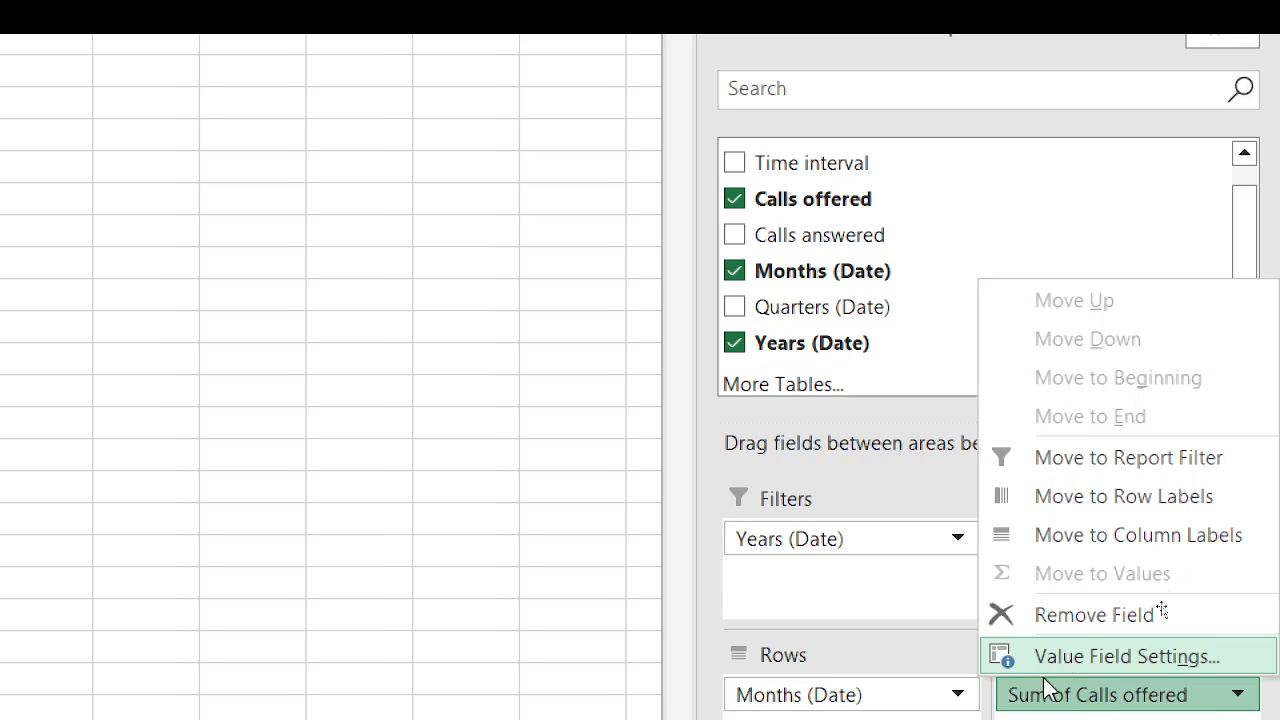
pyautogui.click(1070, 660)
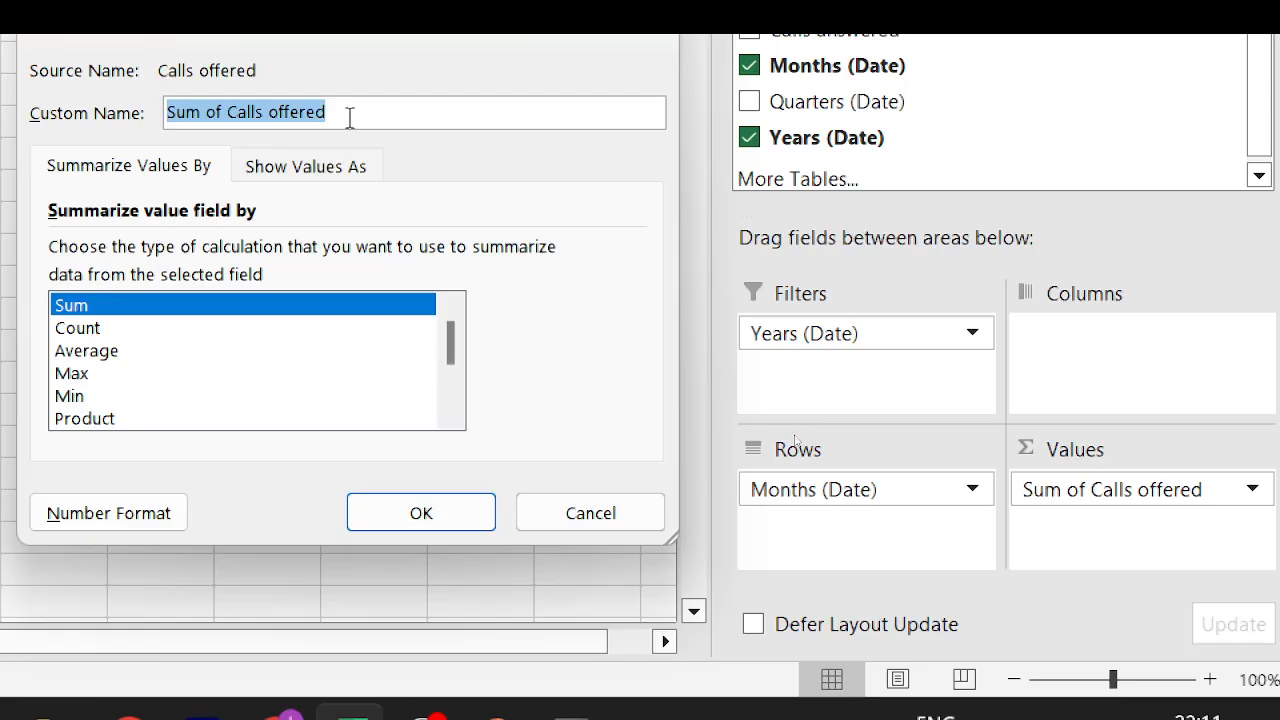
pyautogui.click(128, 354)
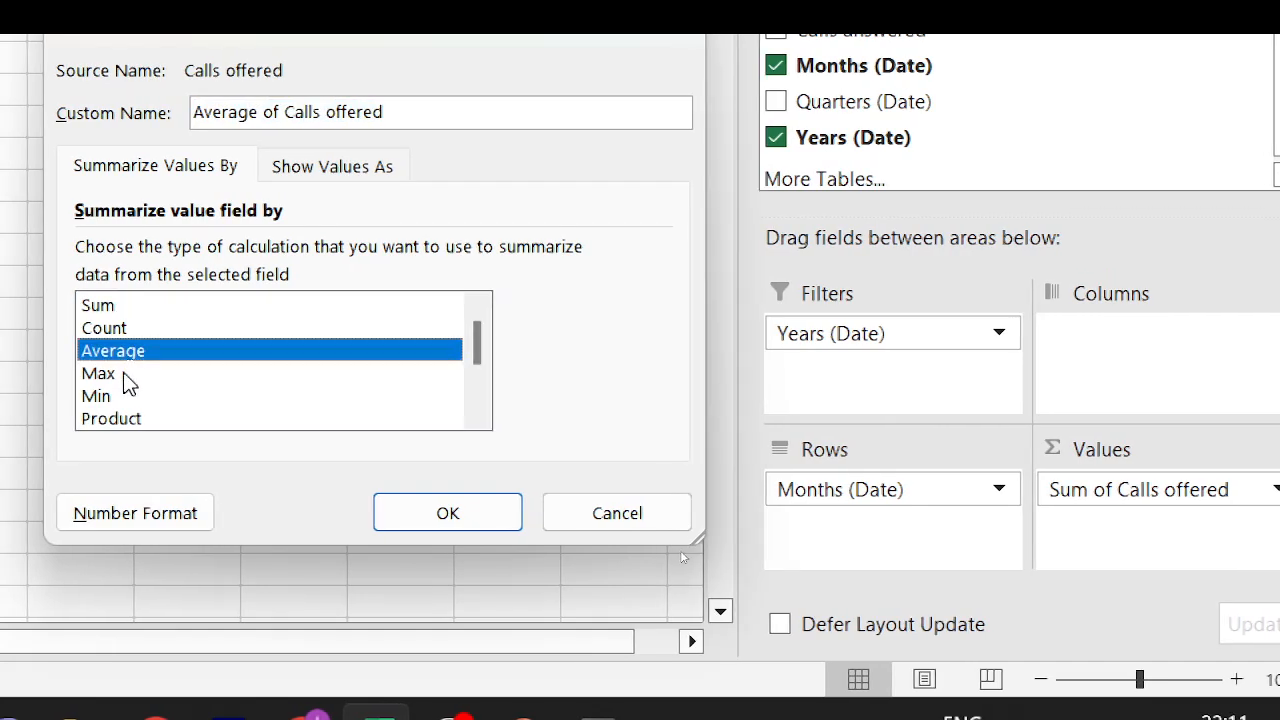
pyautogui.click(125, 375)
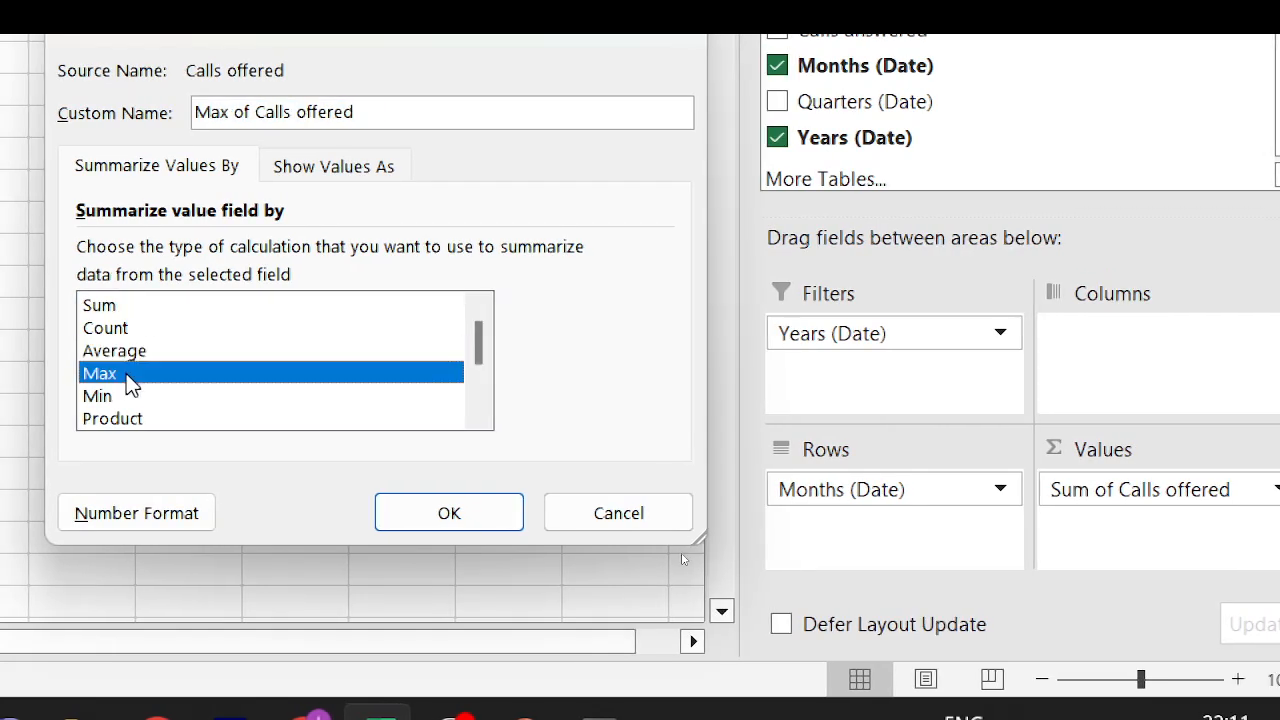
pyautogui.click(137, 351)
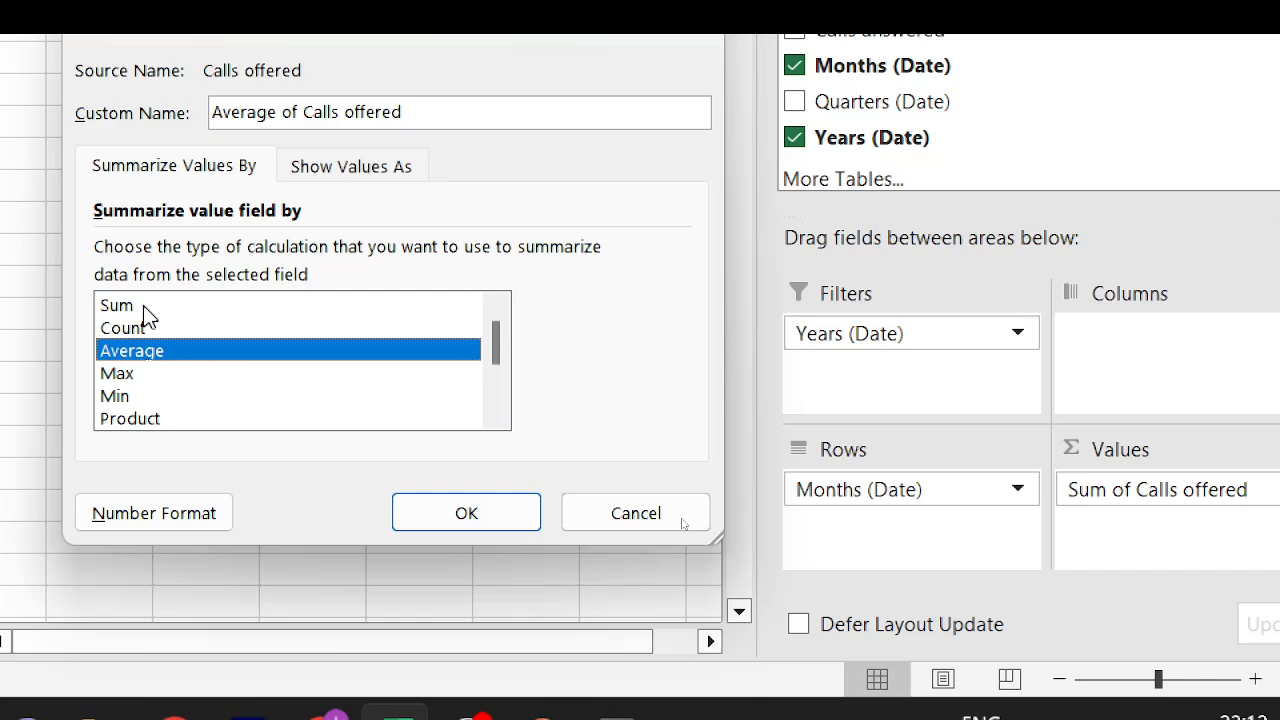
pyautogui.click(618, 515)
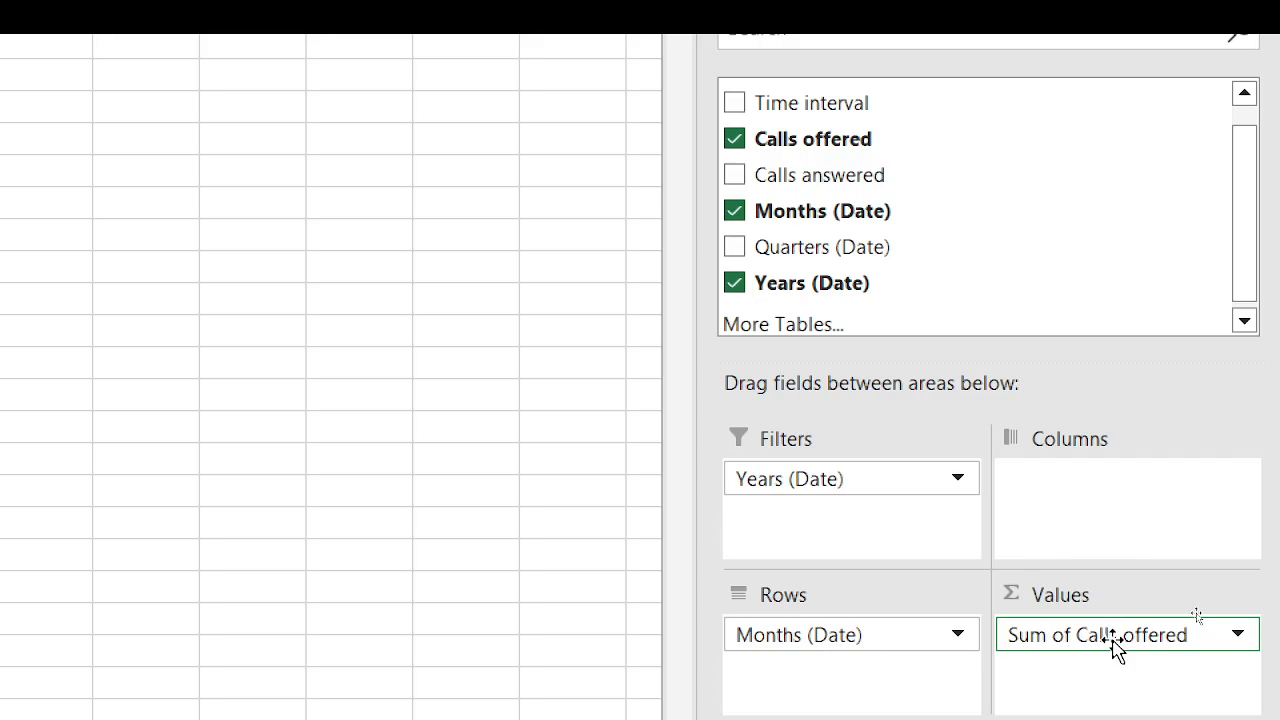
# Examine the month rows from January to December and January's sum of calls offered in the PivotTable
pyautogui.moveTo(69, 151); pyautogui.dragTo(75, 505)
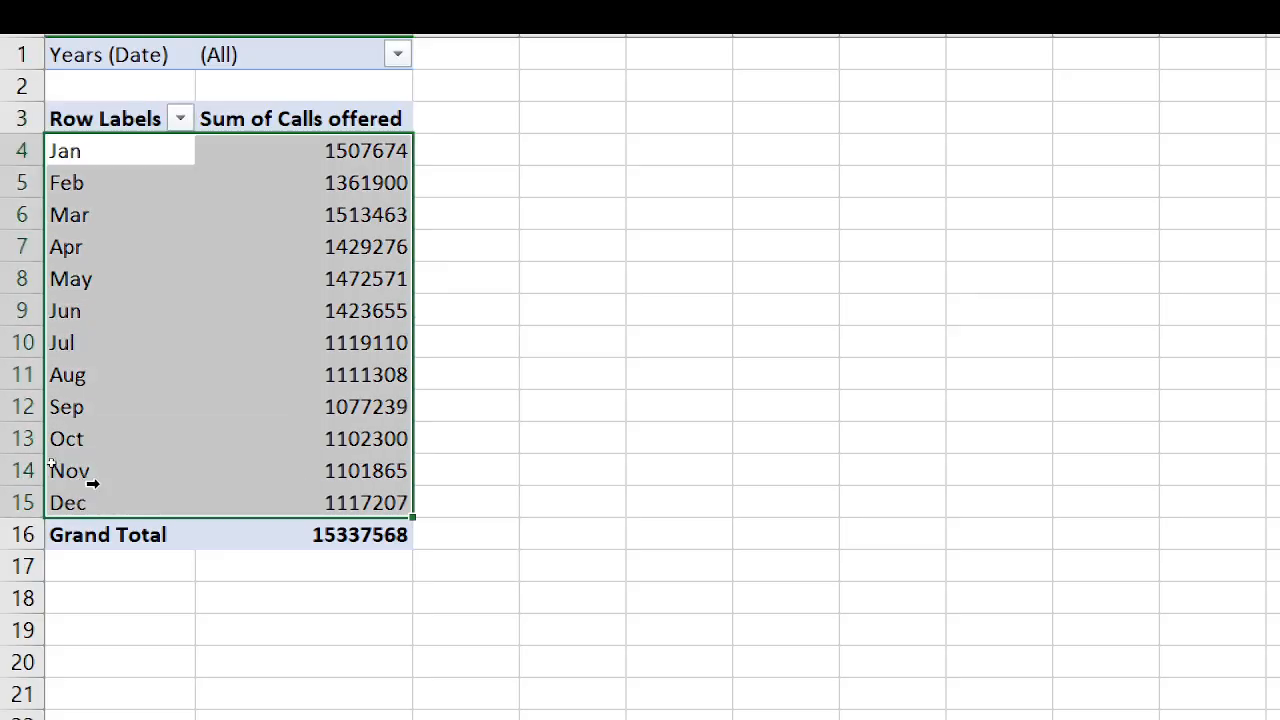
pyautogui.click(109, 151)
pyautogui.moveTo(106, 149); pyautogui.dragTo(102, 501)
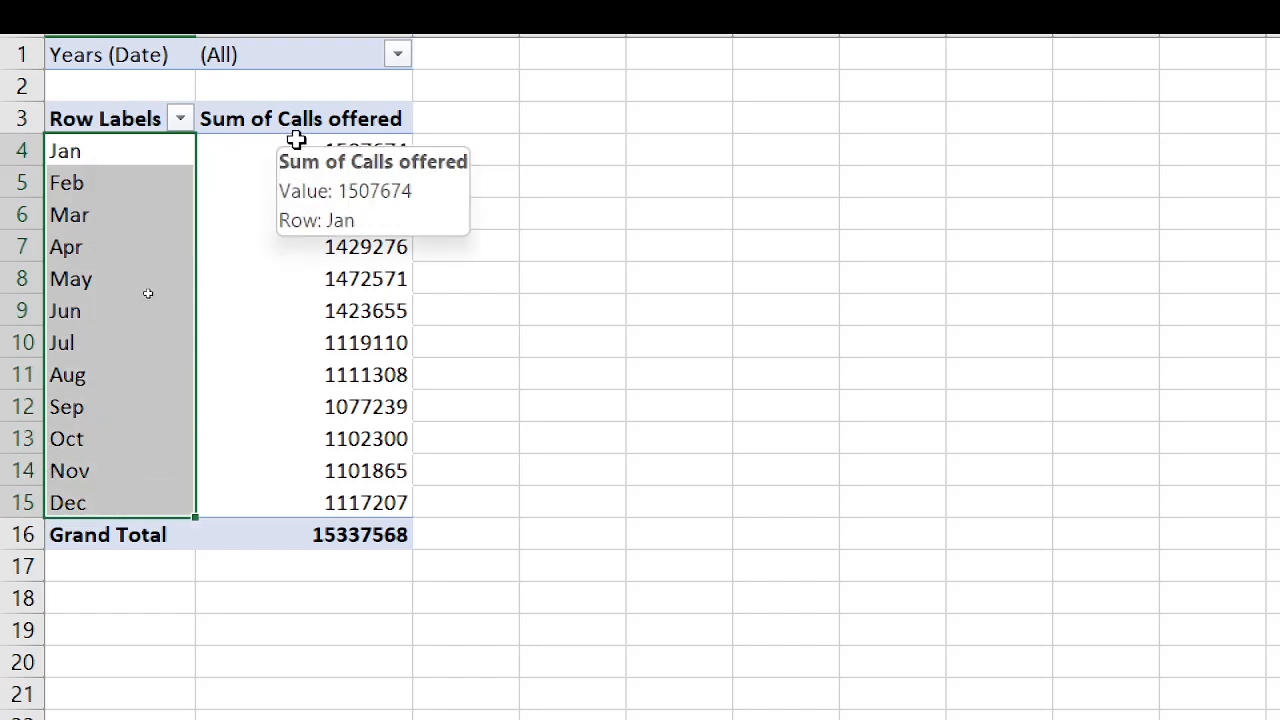
pyautogui.moveTo(142, 149); pyautogui.dragTo(129, 509)
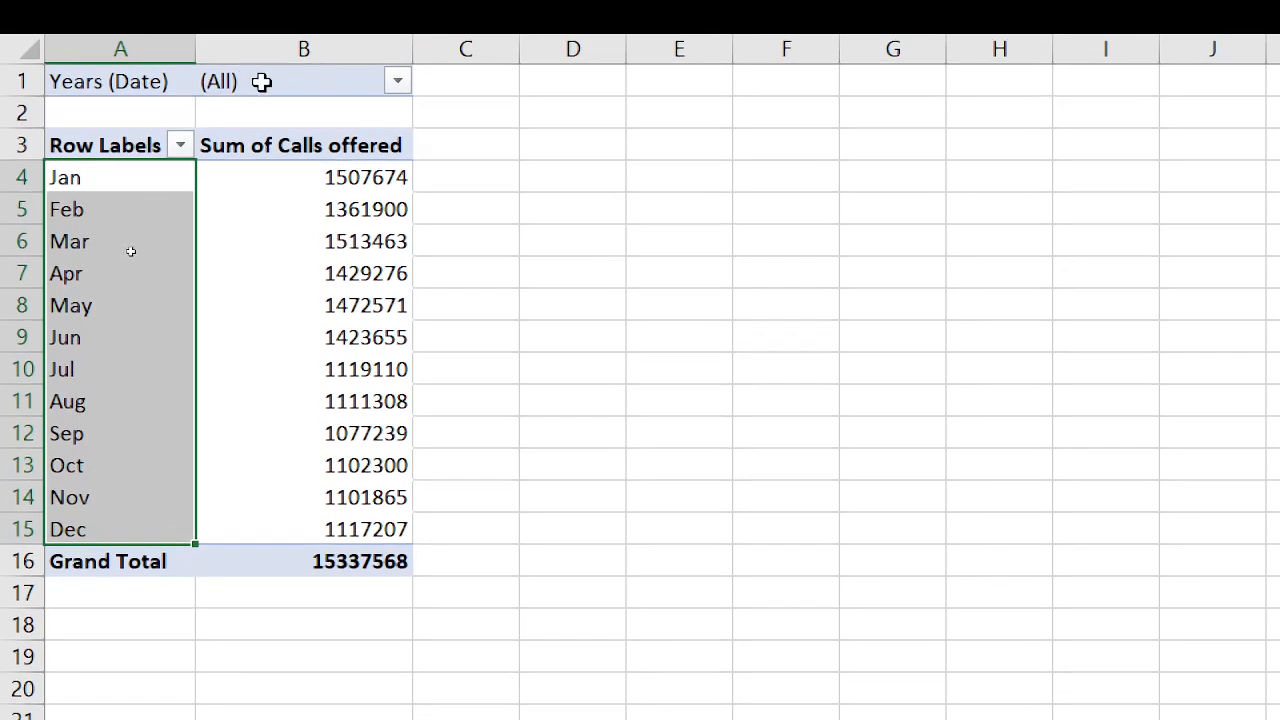
pyautogui.click(131, 177)
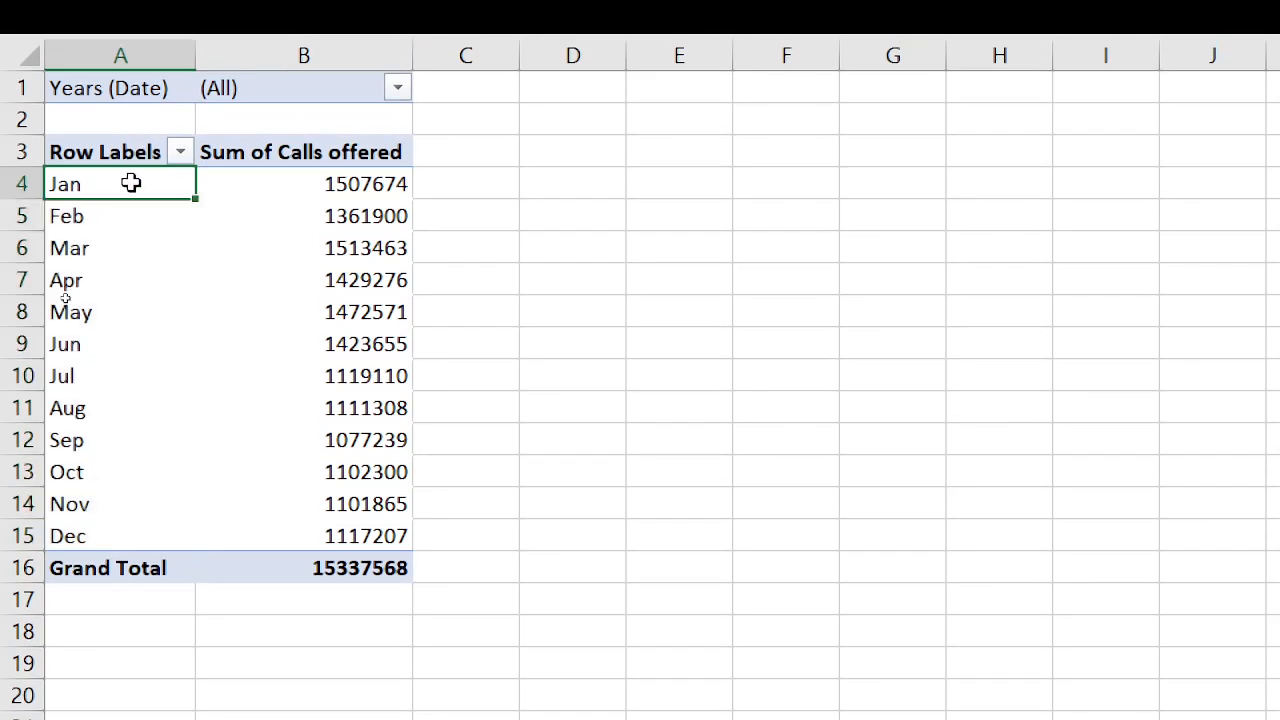
pyautogui.moveTo(148, 180); pyautogui.dragTo(323, 171)
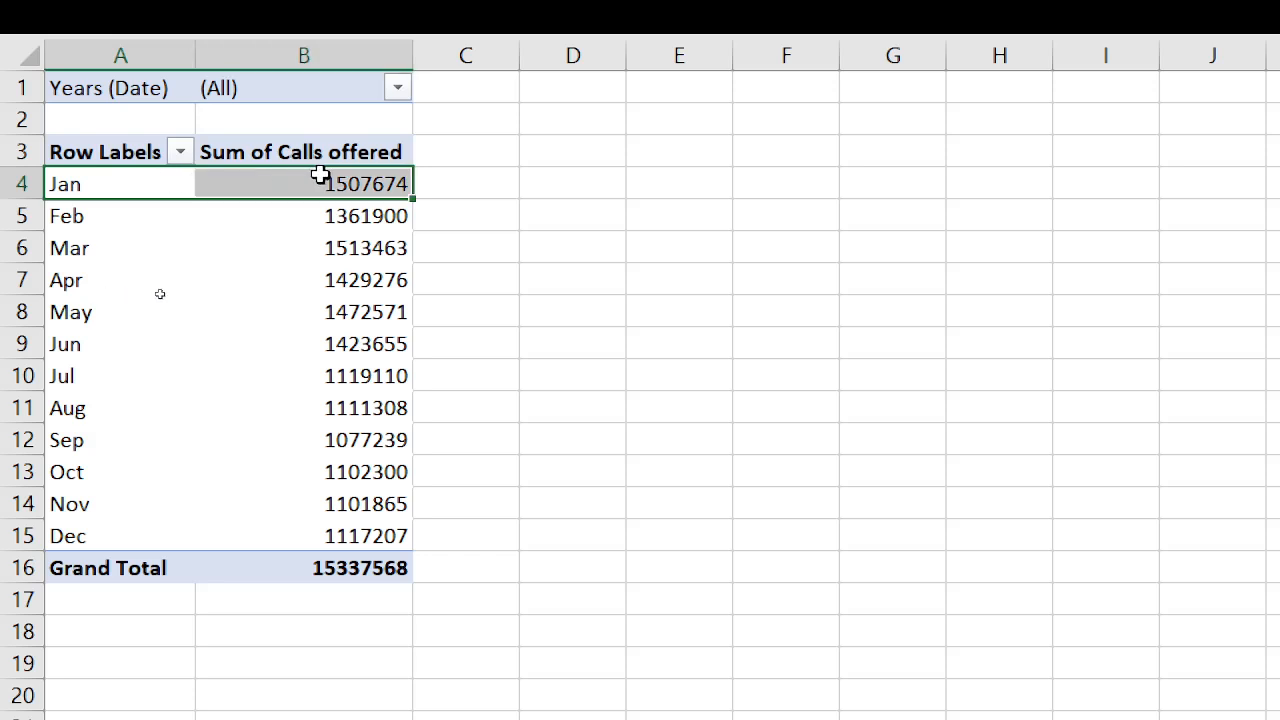
pyautogui.click(290, 180)
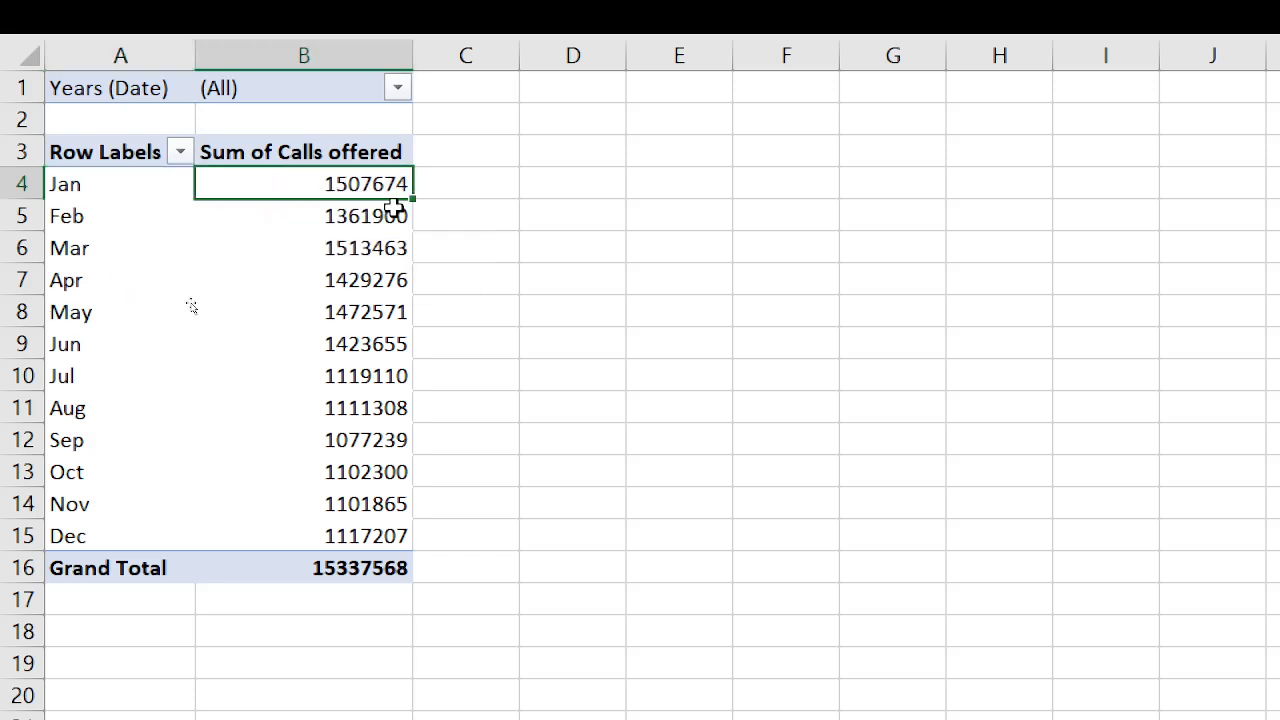
pyautogui.moveTo(255, 187)
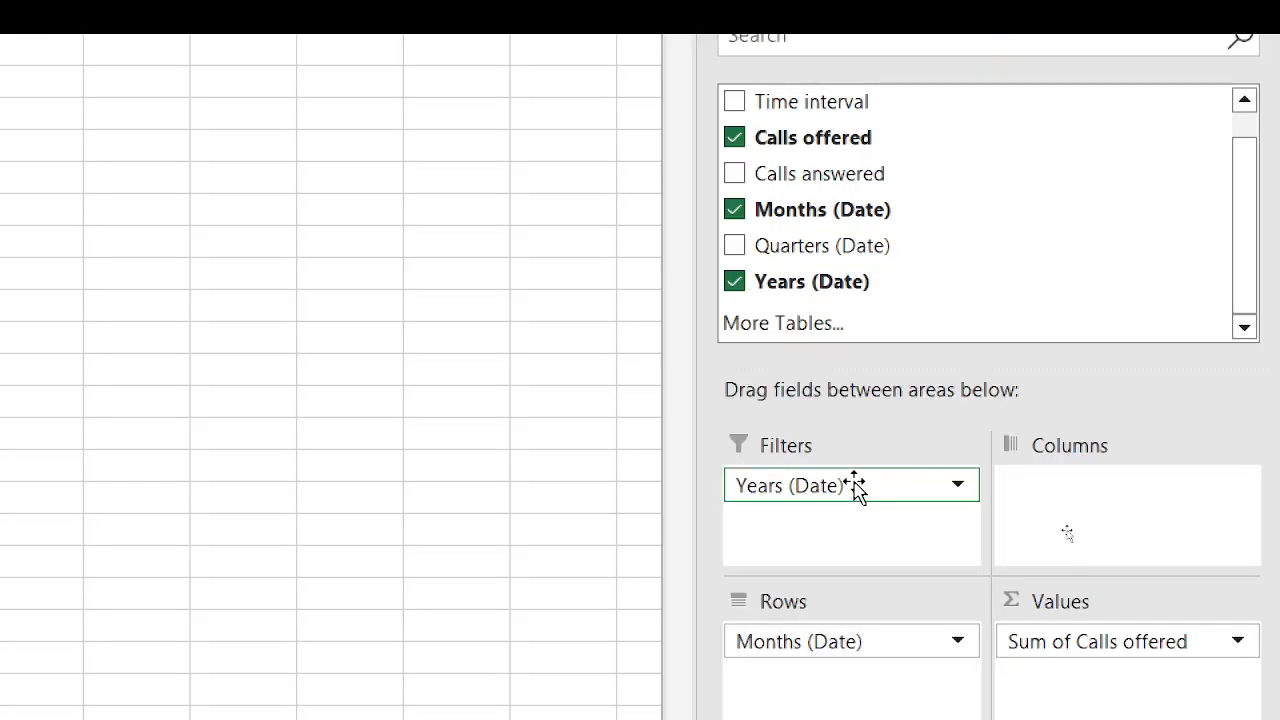
# Move the Years (Date) field from Filters to Columns and examine the 2020 column for July to December
pyautogui.moveTo(843, 486); pyautogui.dragTo(1088, 497)
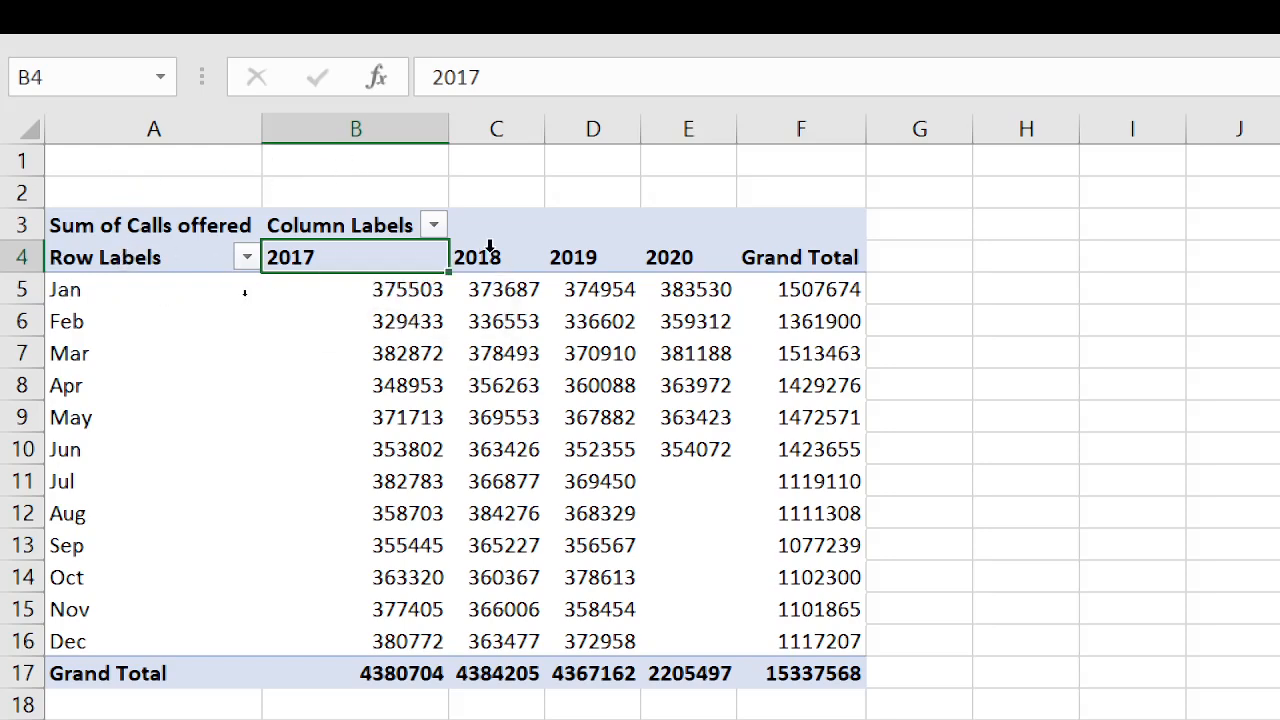
pyautogui.click(680, 257)
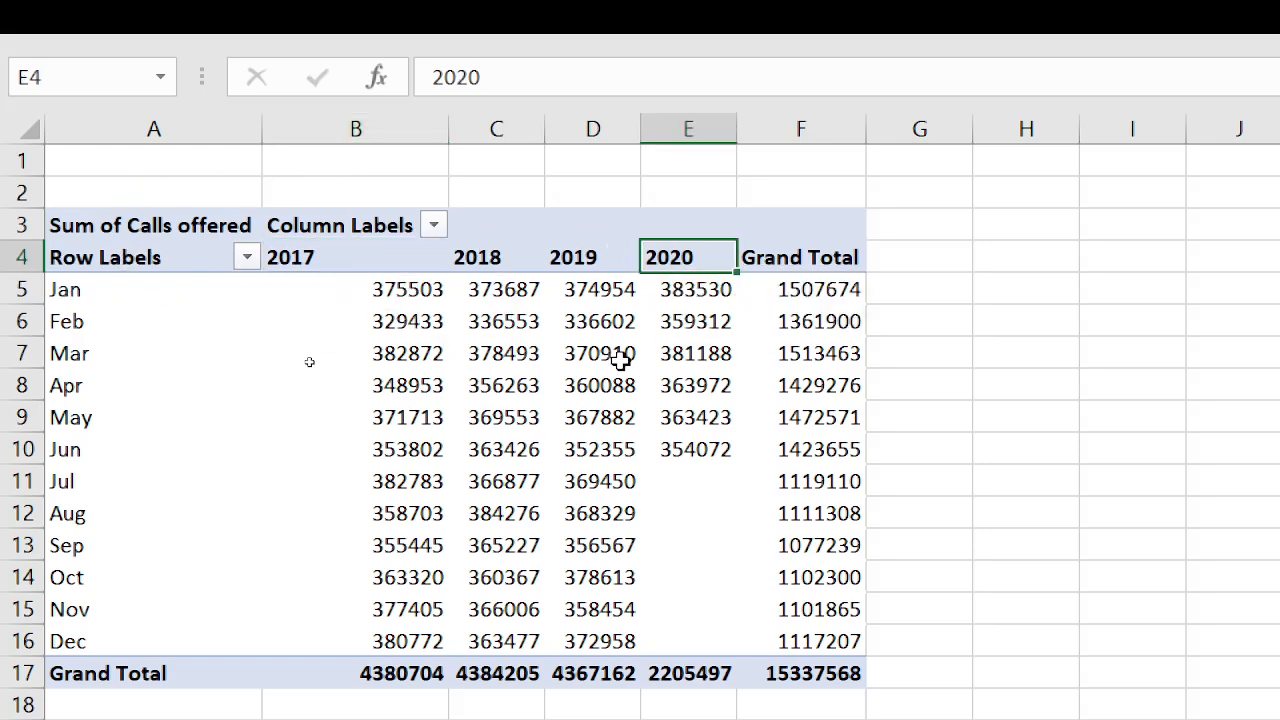
pyautogui.click(702, 478)
pyautogui.moveTo(698, 515); pyautogui.dragTo(695, 638)
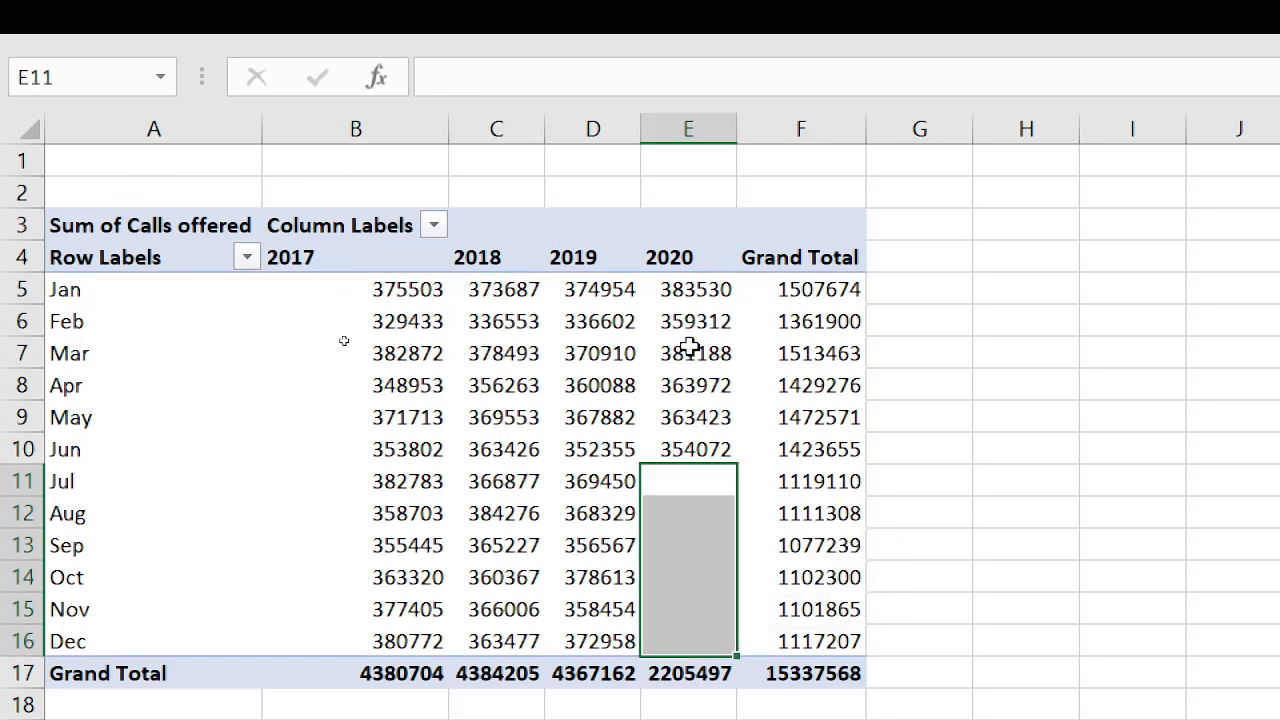
pyautogui.click(665, 257)
pyautogui.moveTo(695, 470); pyautogui.dragTo(694, 643)
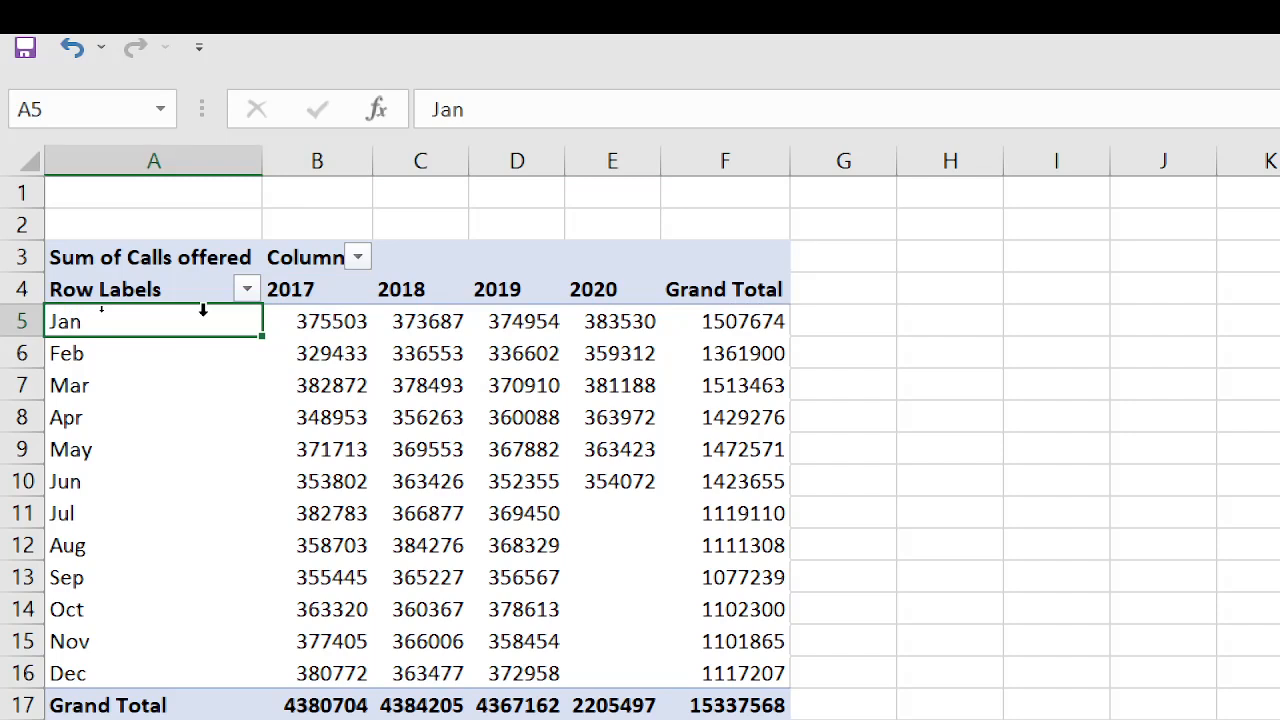
# Compare the January calls offered across the year columns 2017 to 2020, and review the monthly values for 2019 and 2020
pyautogui.click(312, 291)
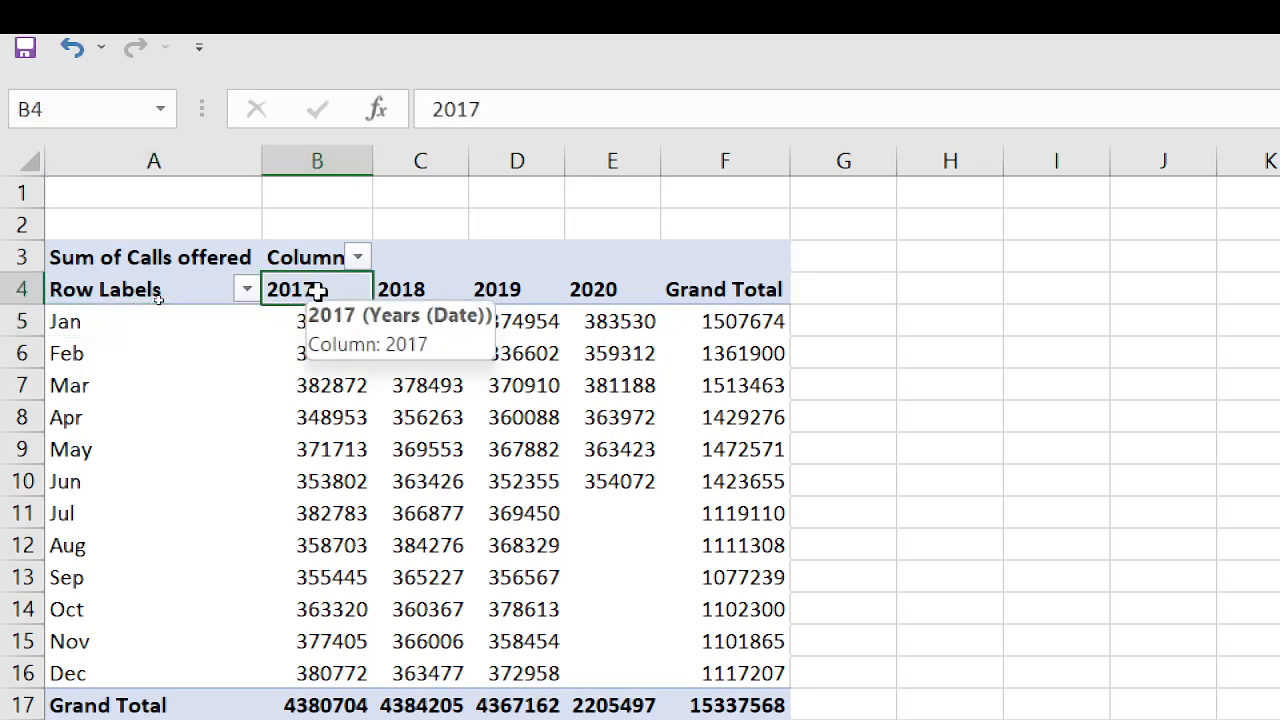
pyautogui.click(296, 320)
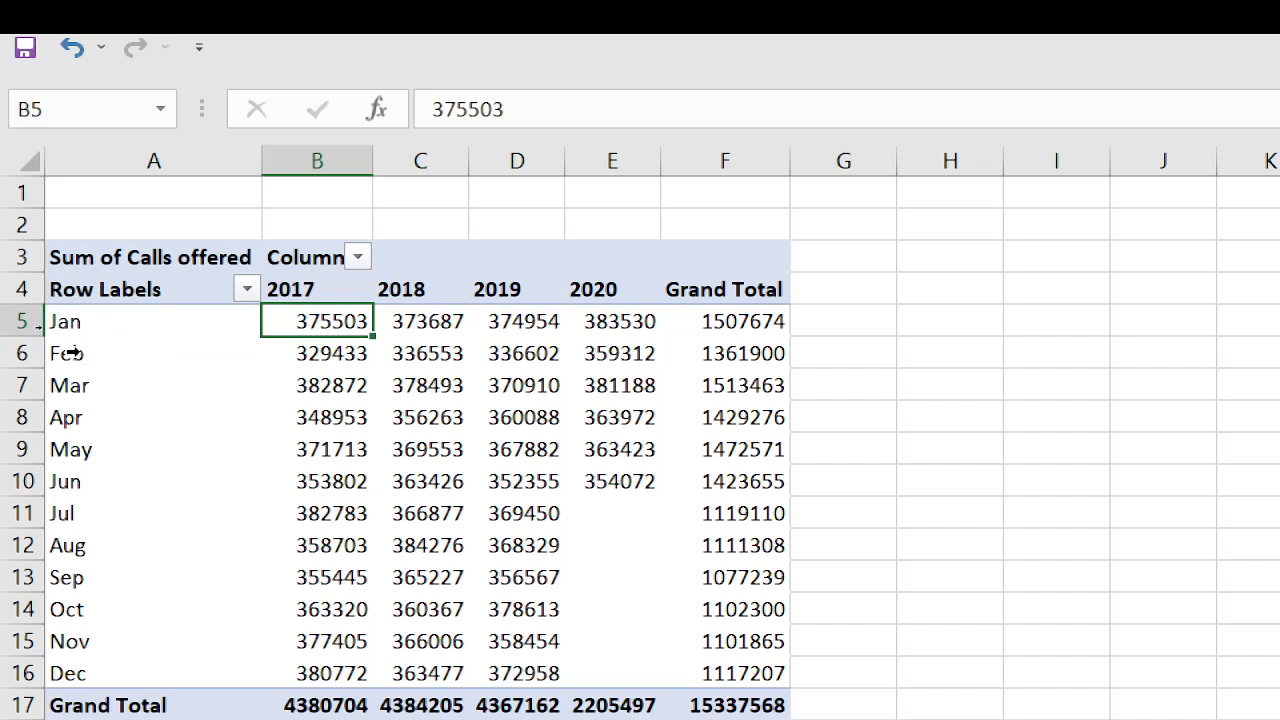
pyautogui.click(405, 290)
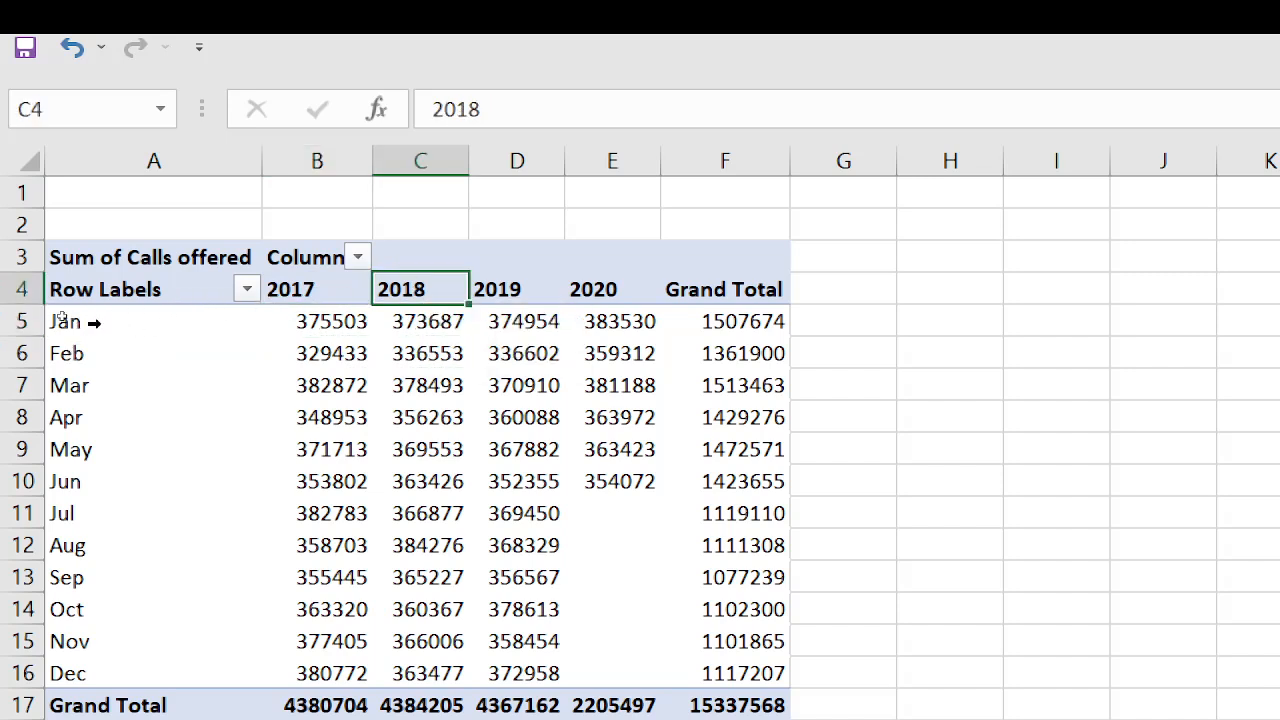
pyautogui.click(412, 321)
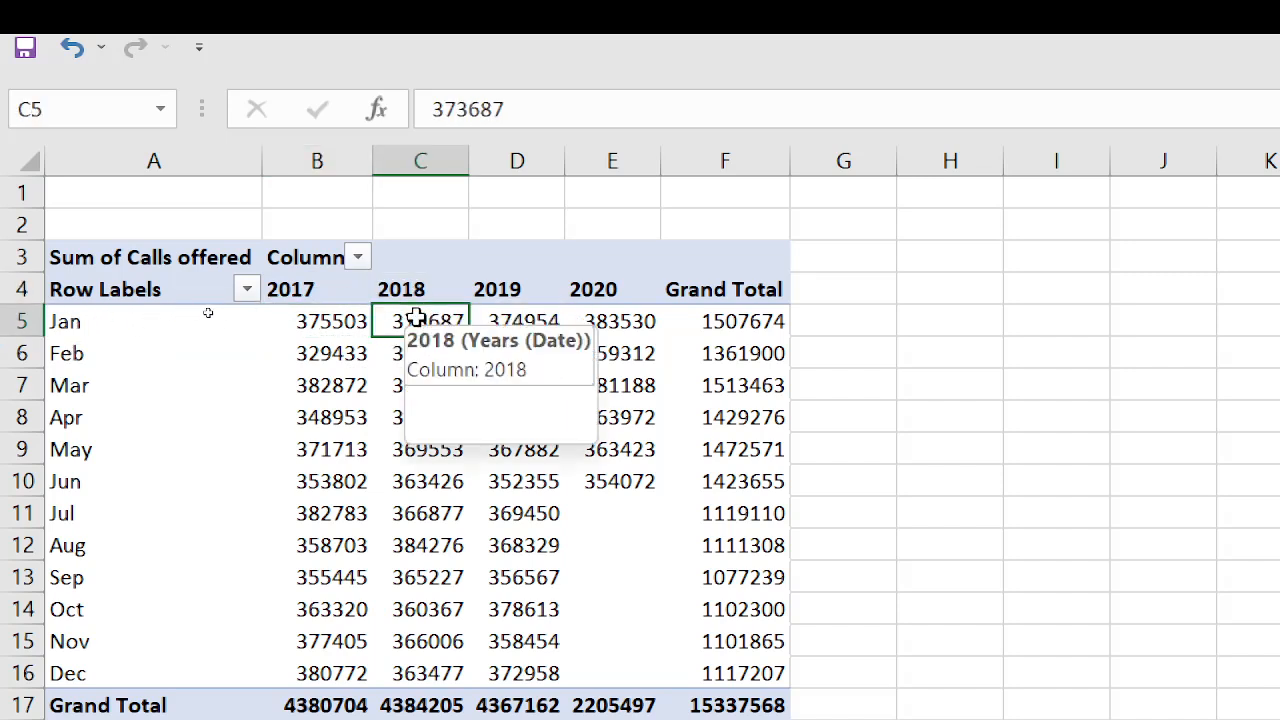
pyautogui.click(532, 287)
pyautogui.click(600, 289)
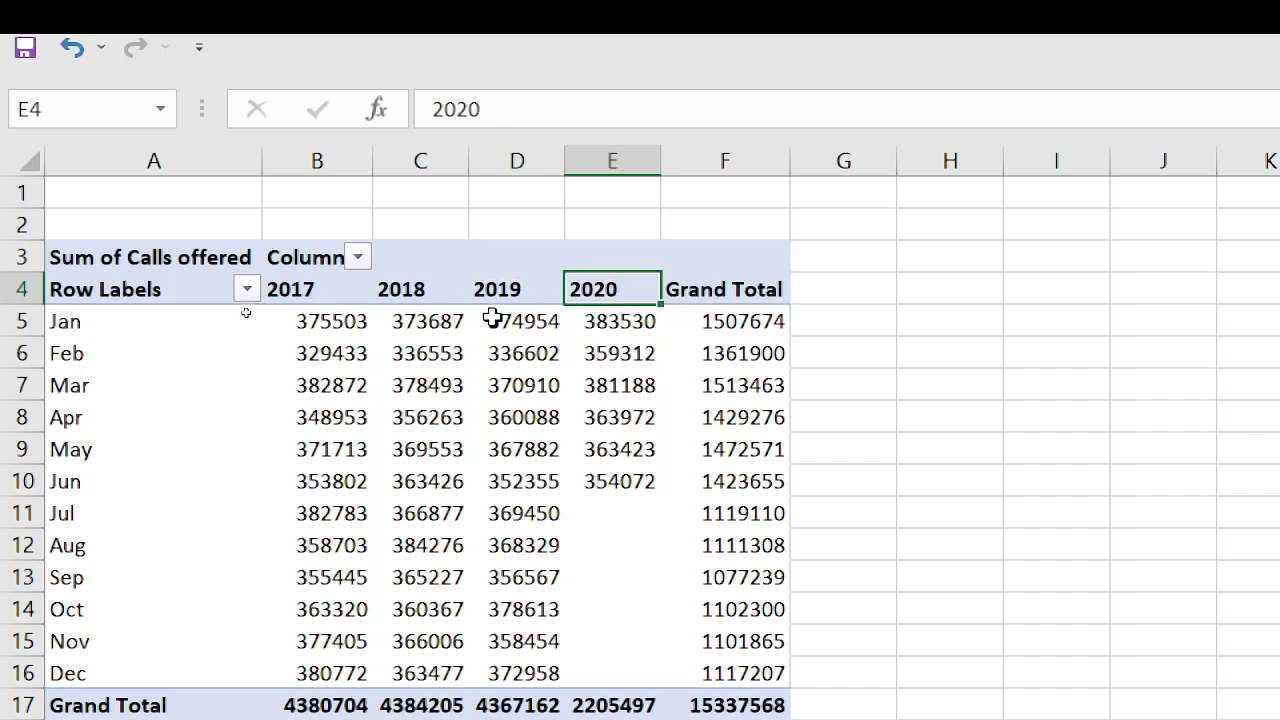
pyautogui.moveTo(490, 320); pyautogui.dragTo(634, 675)
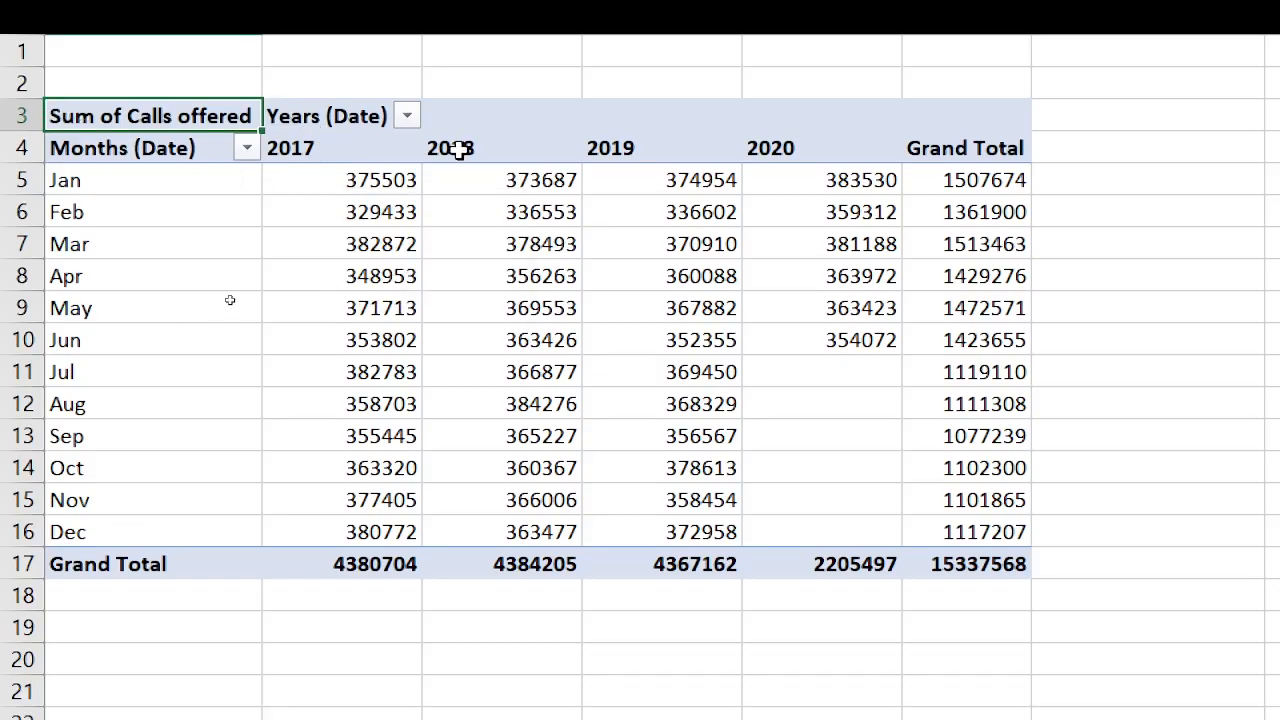
# Review the 2018 to 2020 column headers and add the Calls answered field to Values below Sum of Calls offered
pyautogui.click(512, 149)
pyautogui.click(640, 150)
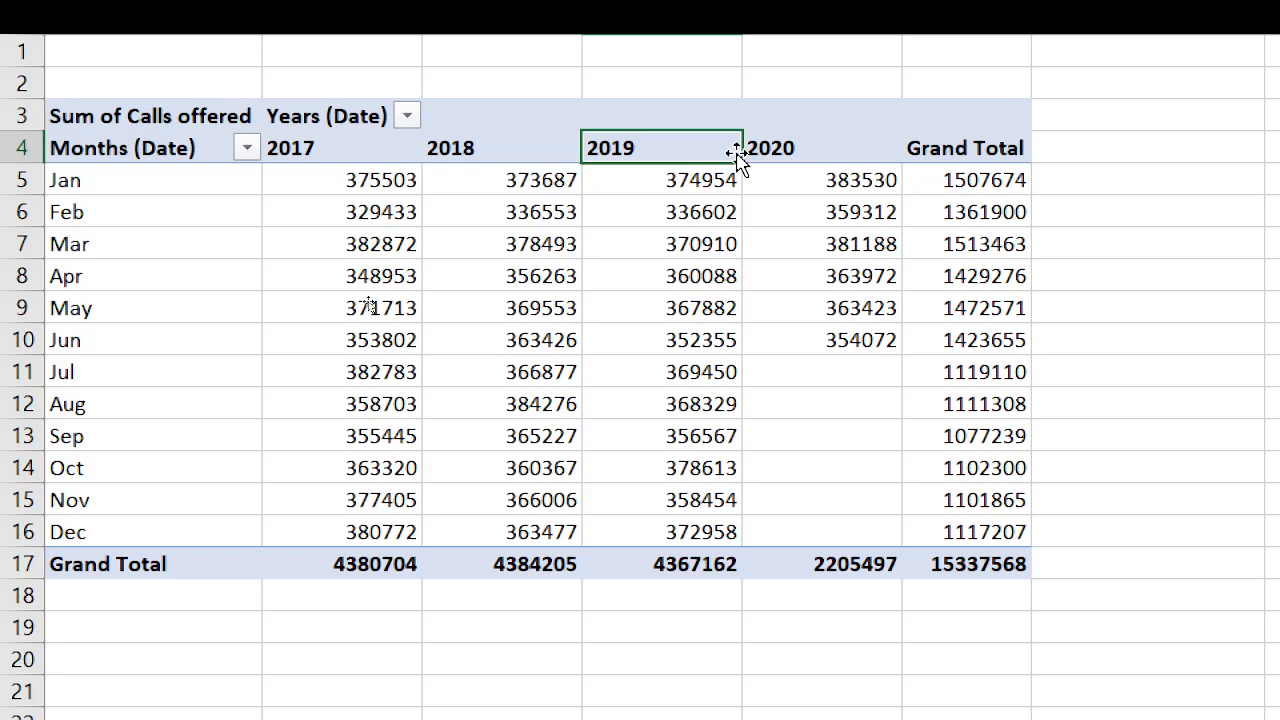
pyautogui.click(790, 132)
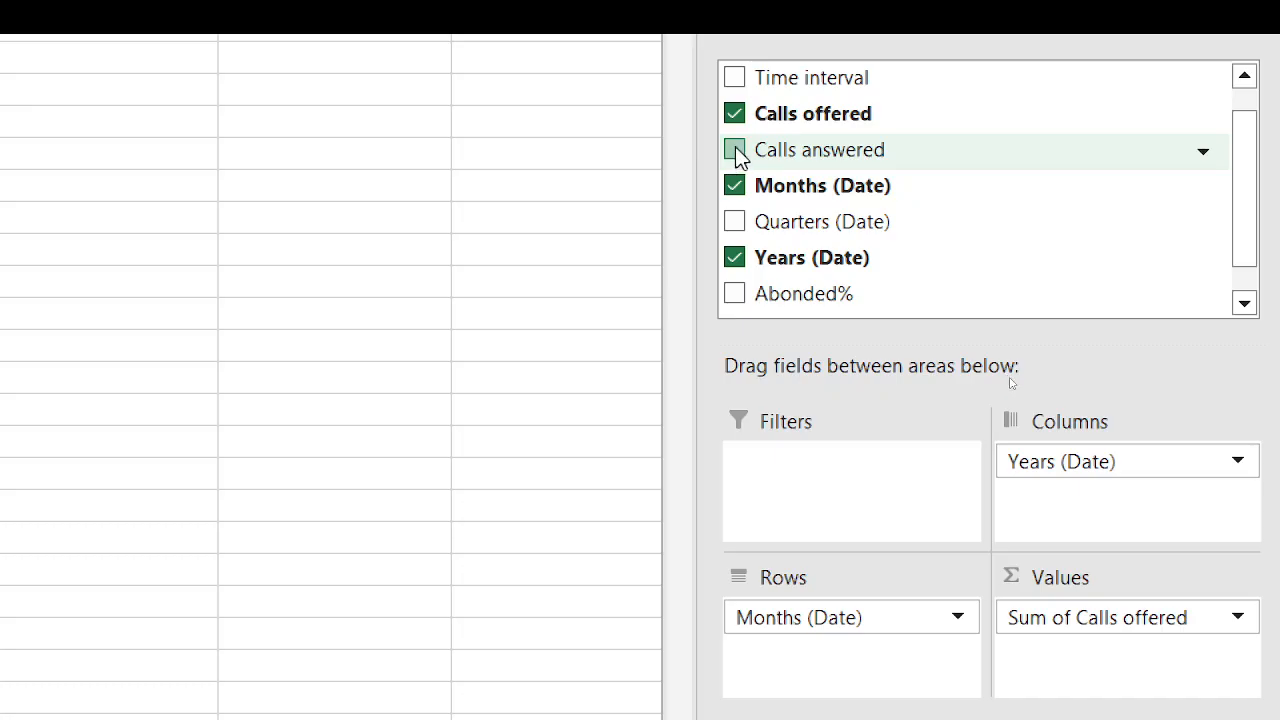
pyautogui.moveTo(736, 152); pyautogui.dragTo(1089, 668)
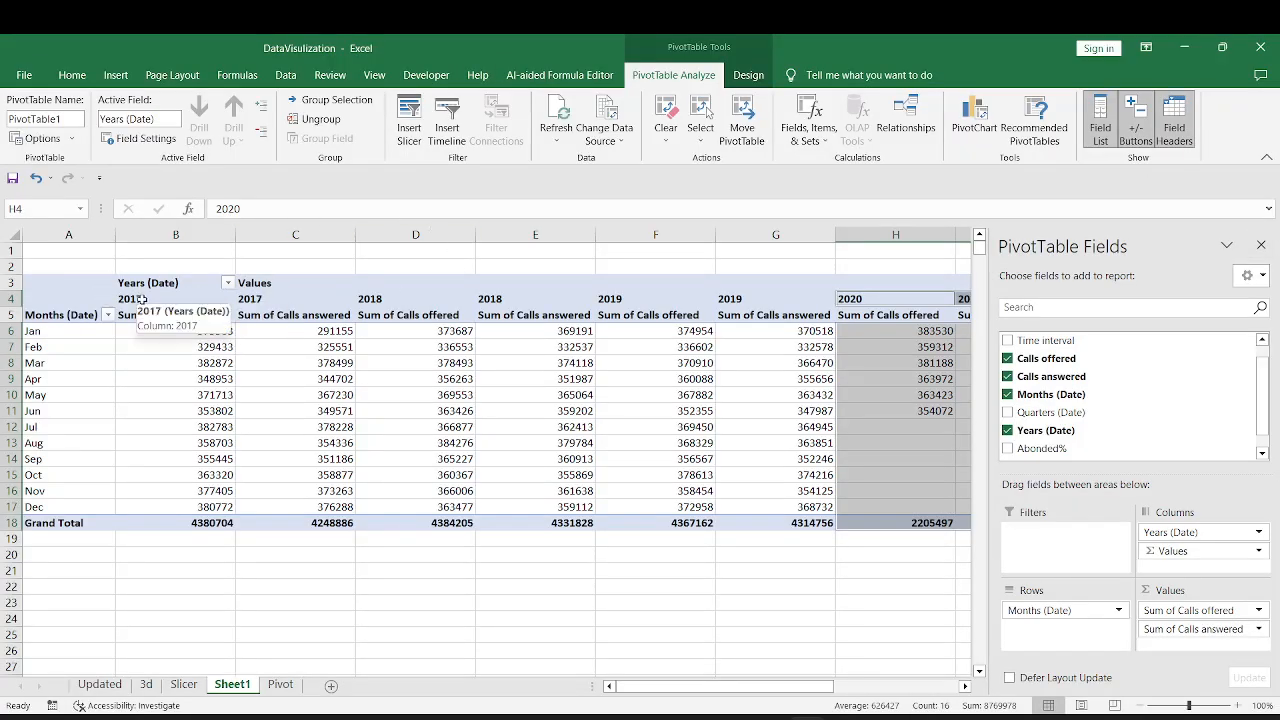
# Compare the calls offered and calls answered columns for each year from 2017 to 2020
pyautogui.click(218, 304)
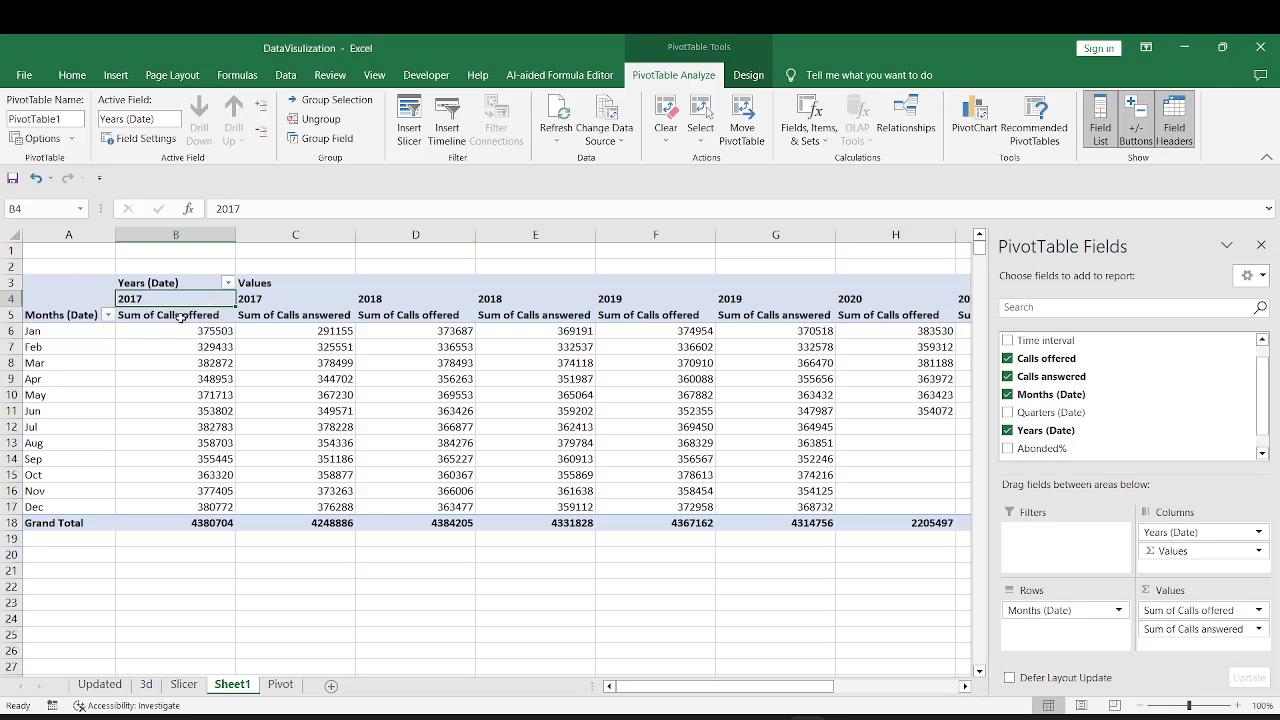
pyautogui.click(181, 318)
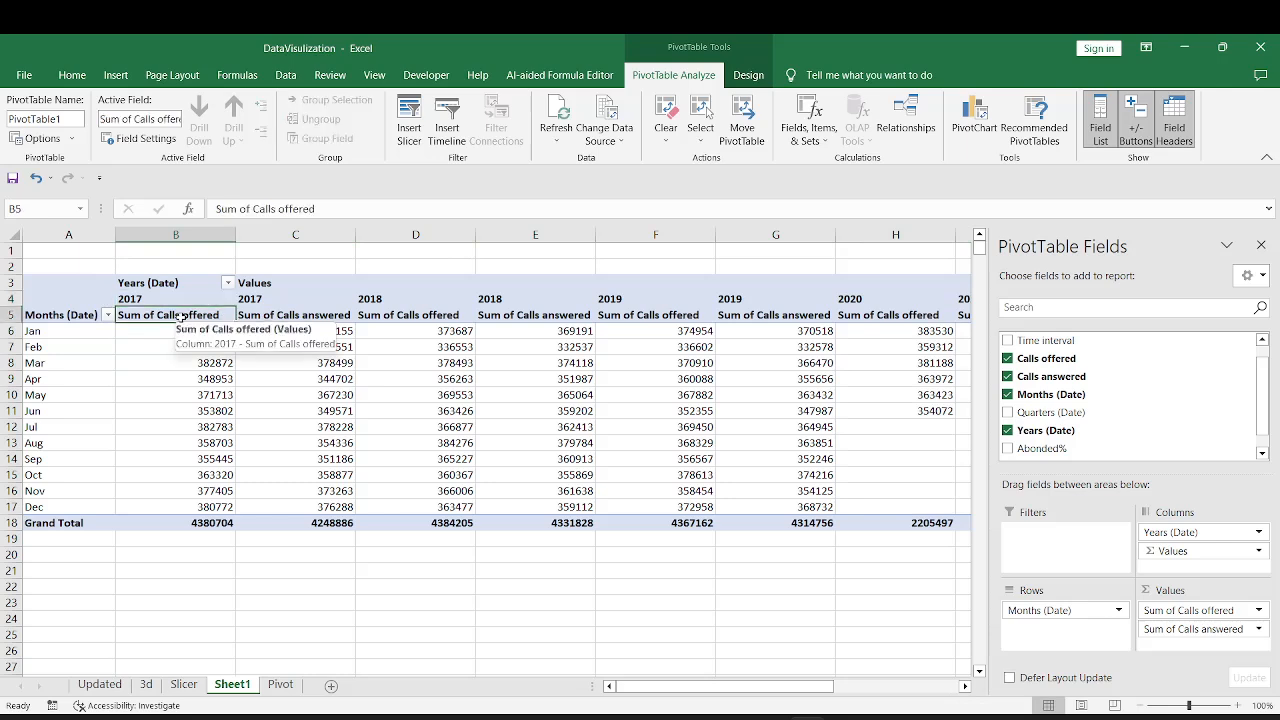
pyautogui.click(288, 314)
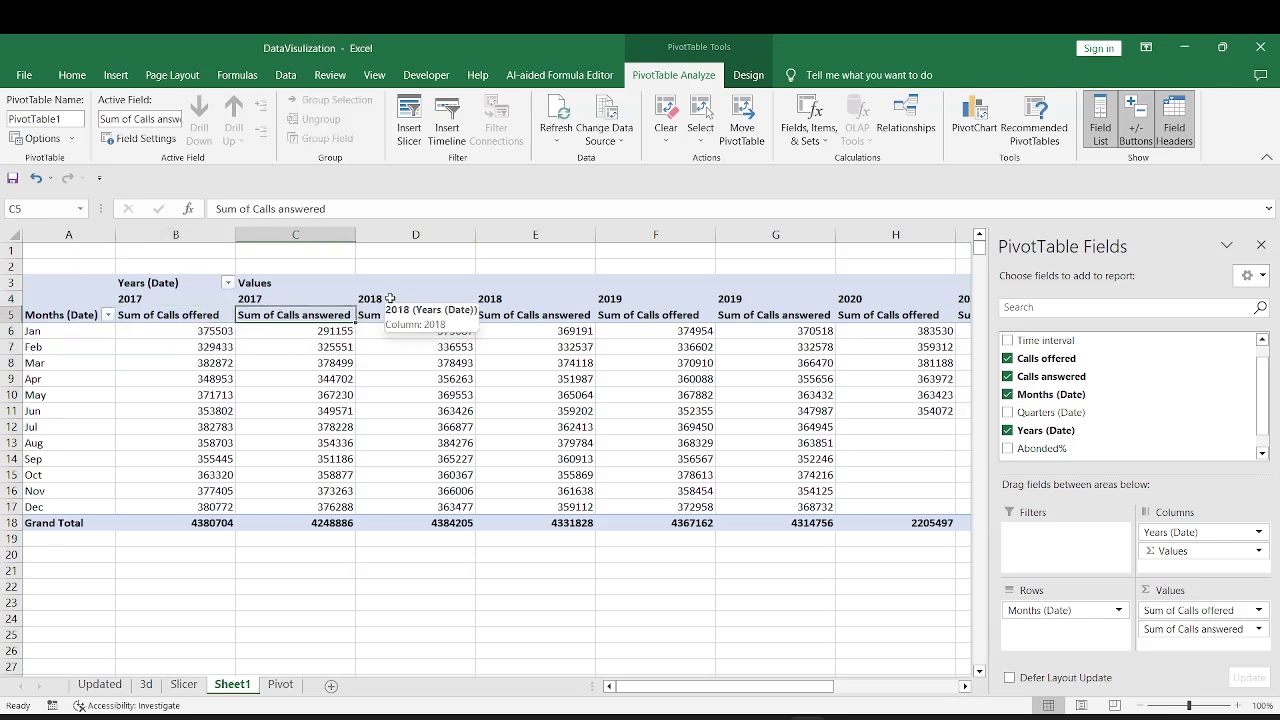
pyautogui.moveTo(390, 298); pyautogui.dragTo(523, 515)
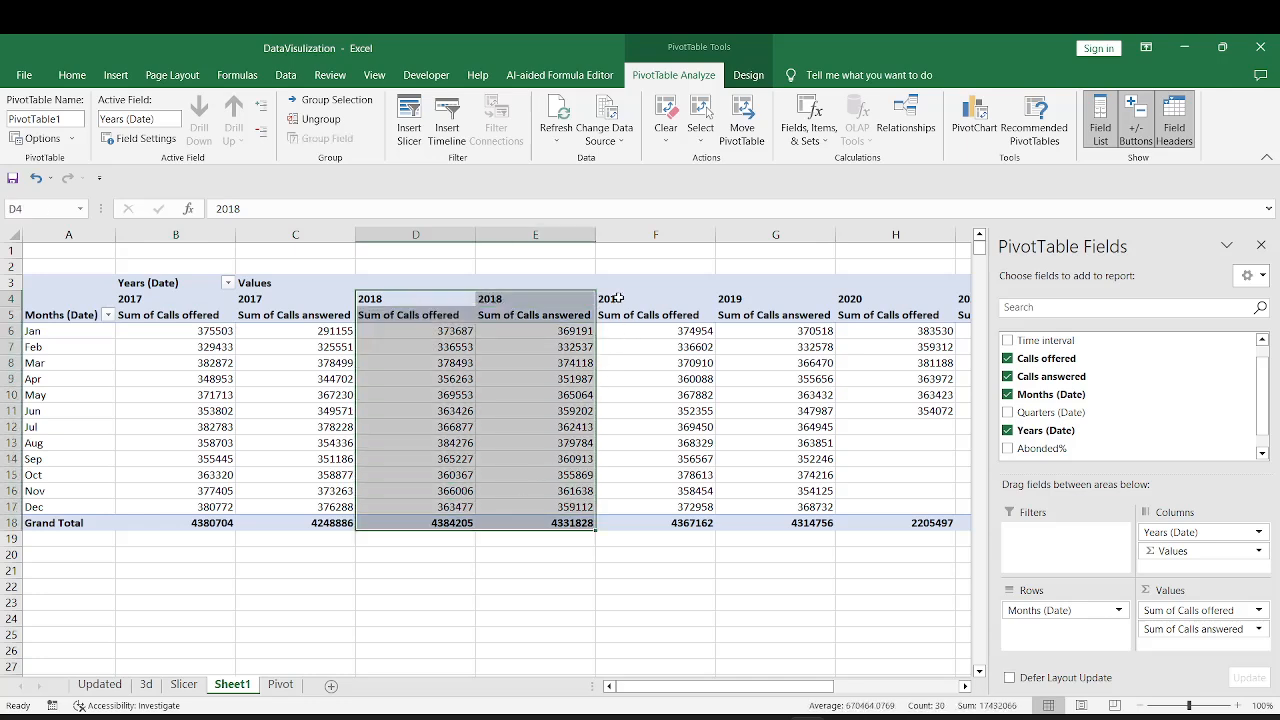
pyautogui.moveTo(619, 298); pyautogui.dragTo(795, 518)
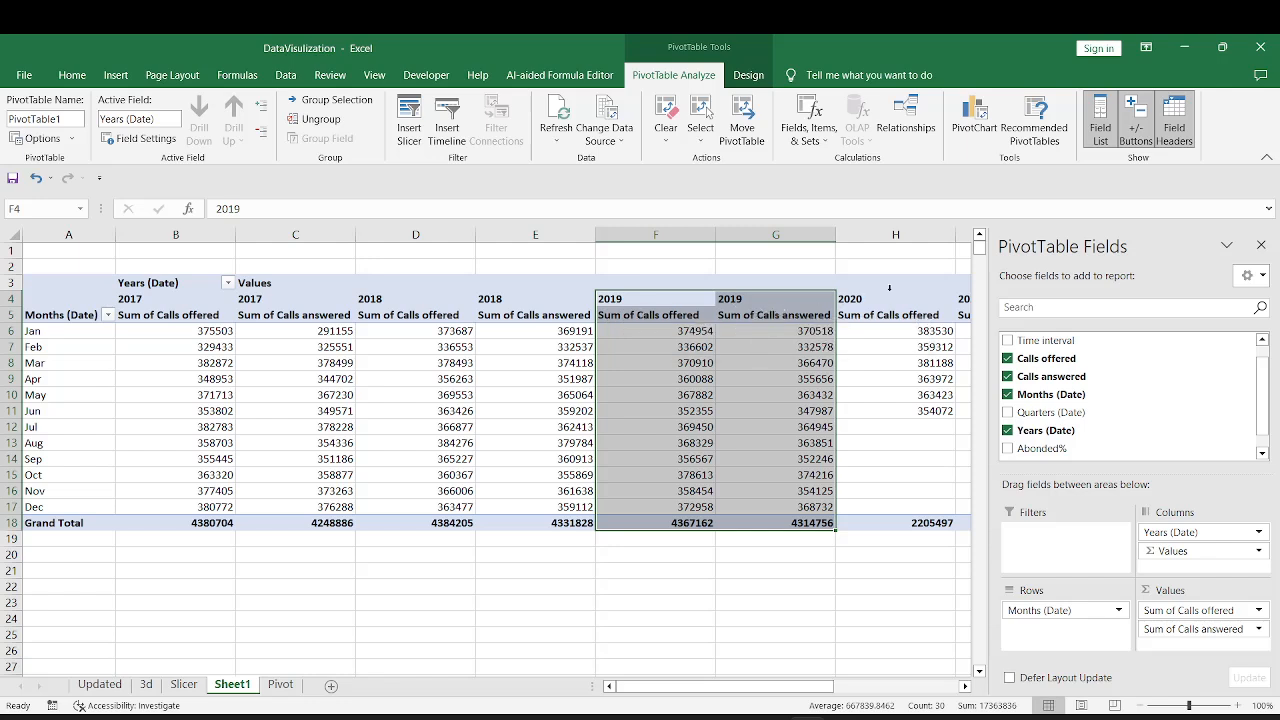
pyautogui.click(853, 300)
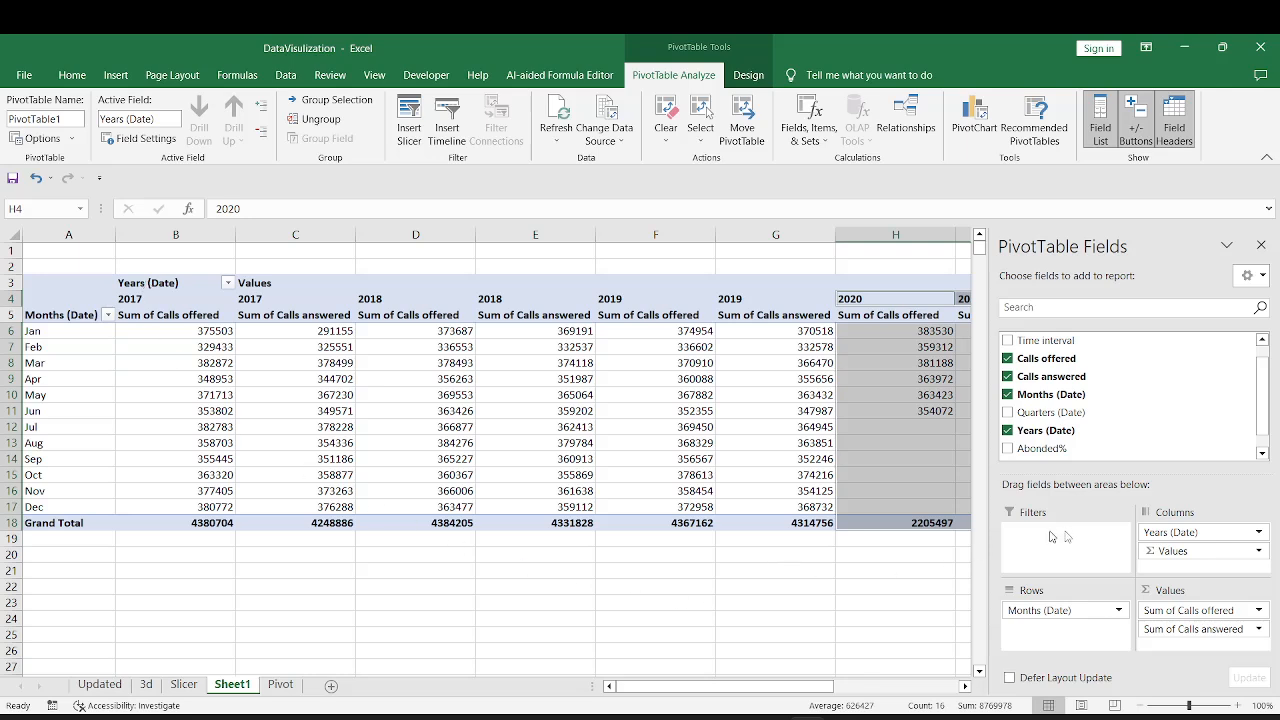
# Move the Years (Date) field from Columns to Filters, and filter the PivotTable to 2017
pyautogui.moveTo(1167, 535); pyautogui.dragTo(1060, 546)
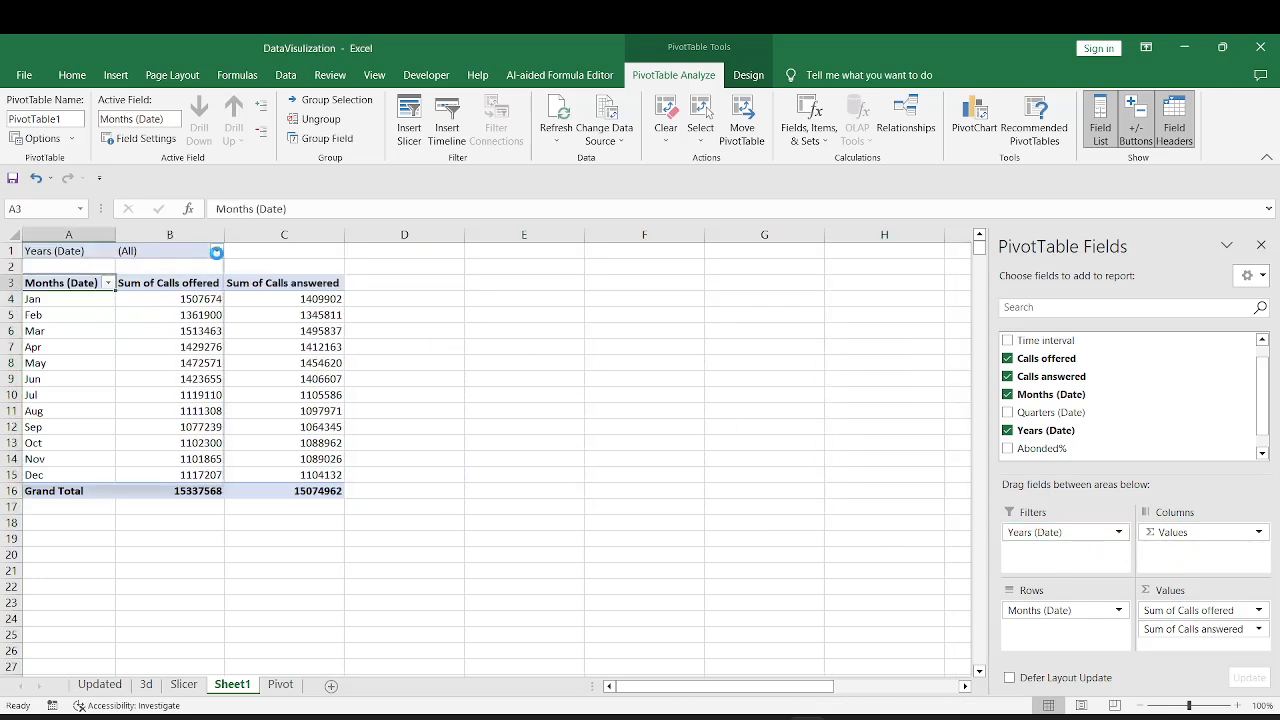
pyautogui.click(216, 251)
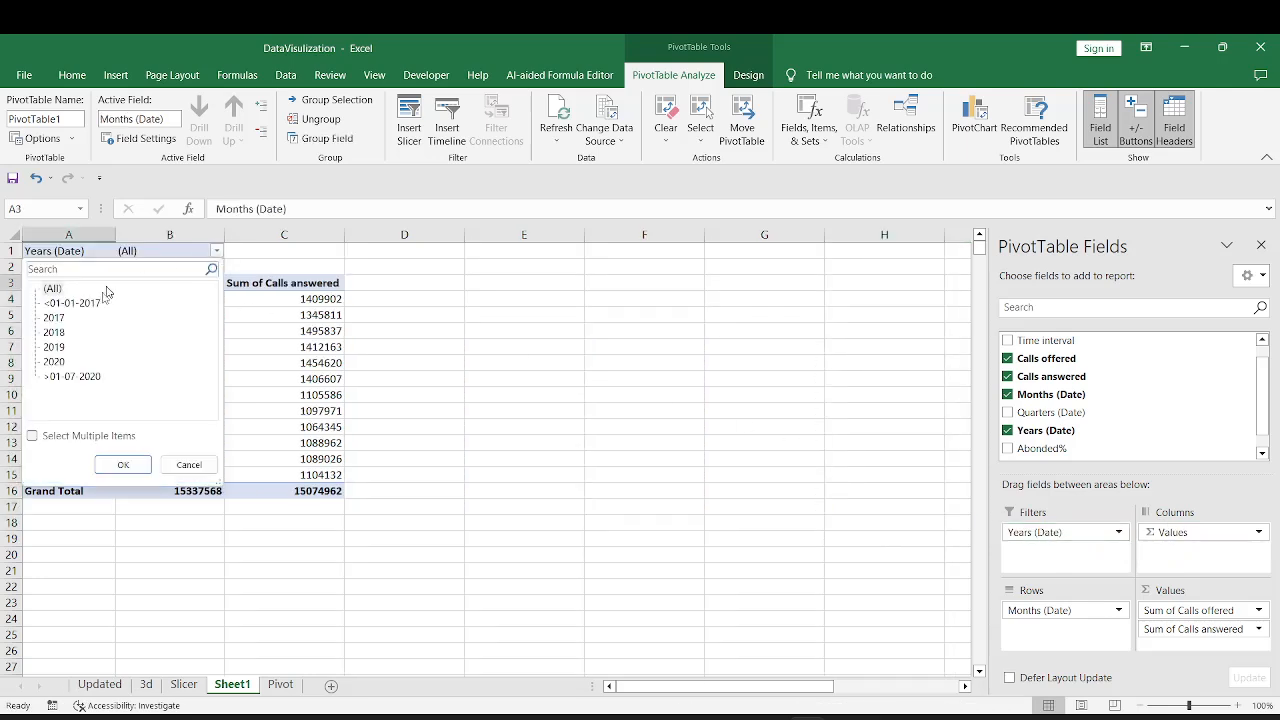
pyautogui.click(54, 317)
pyautogui.click(123, 464)
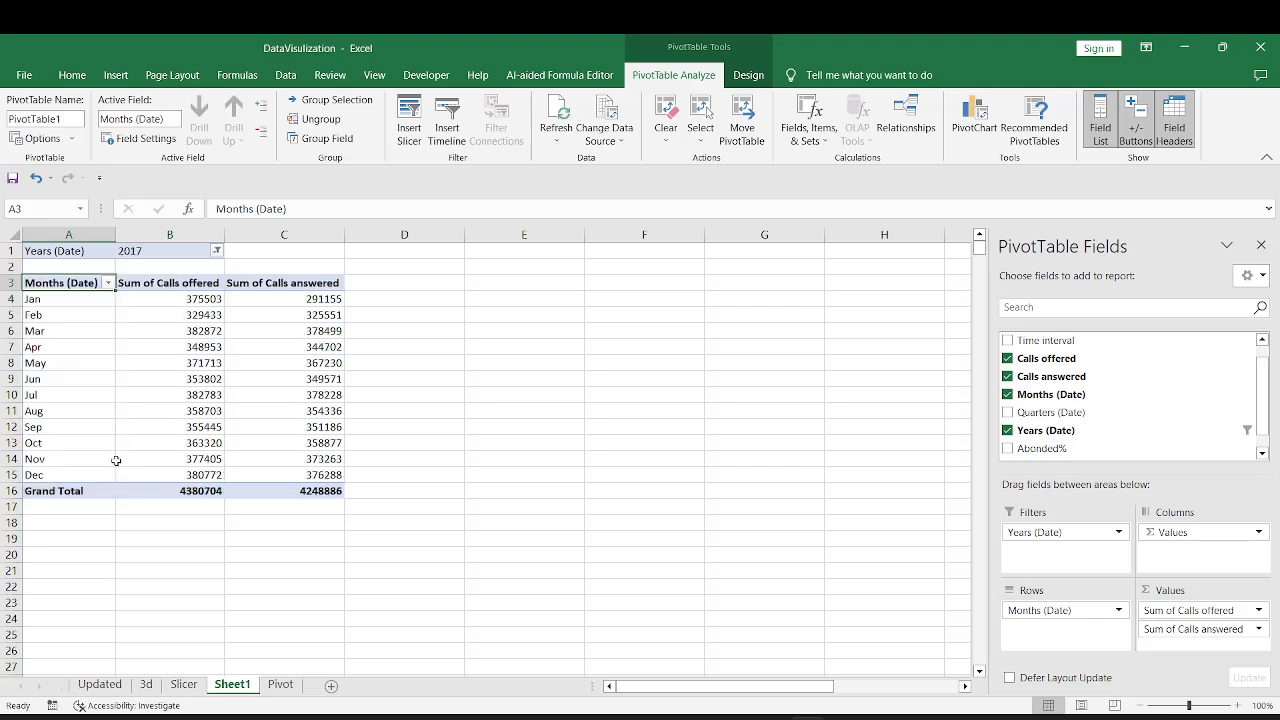
pyautogui.click(163, 250)
pyautogui.click(157, 284)
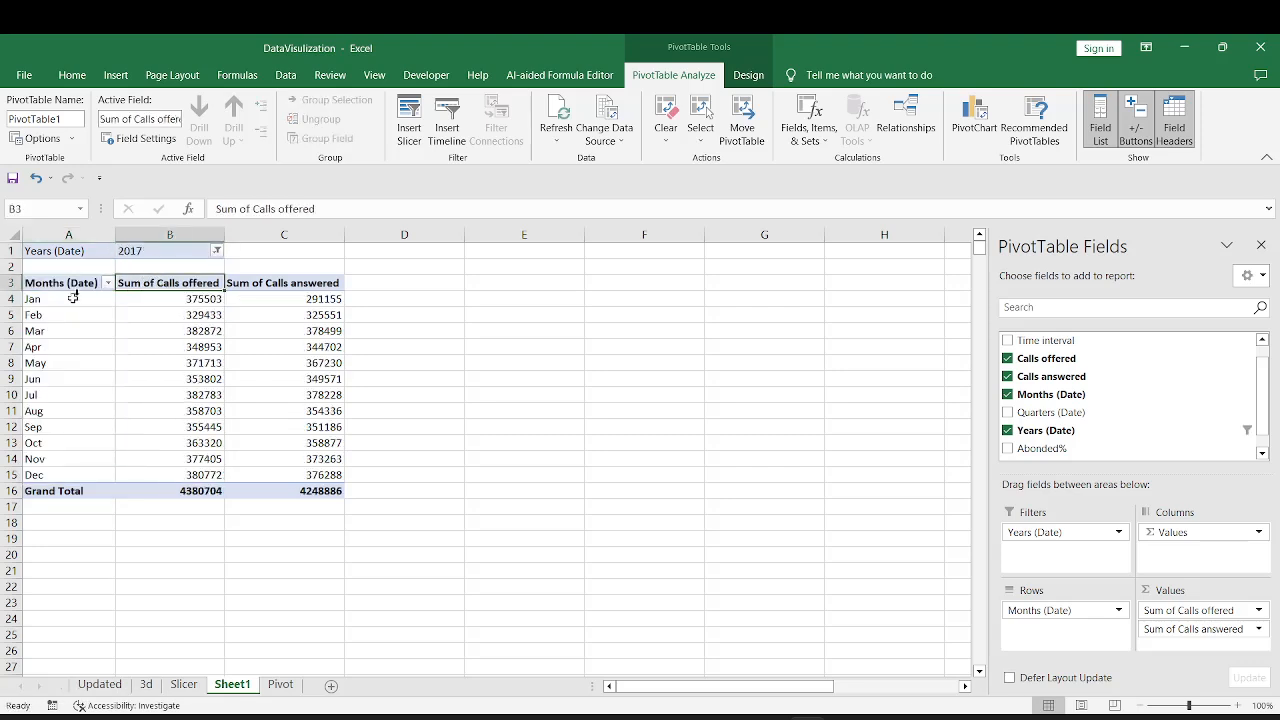
pyautogui.click(289, 284)
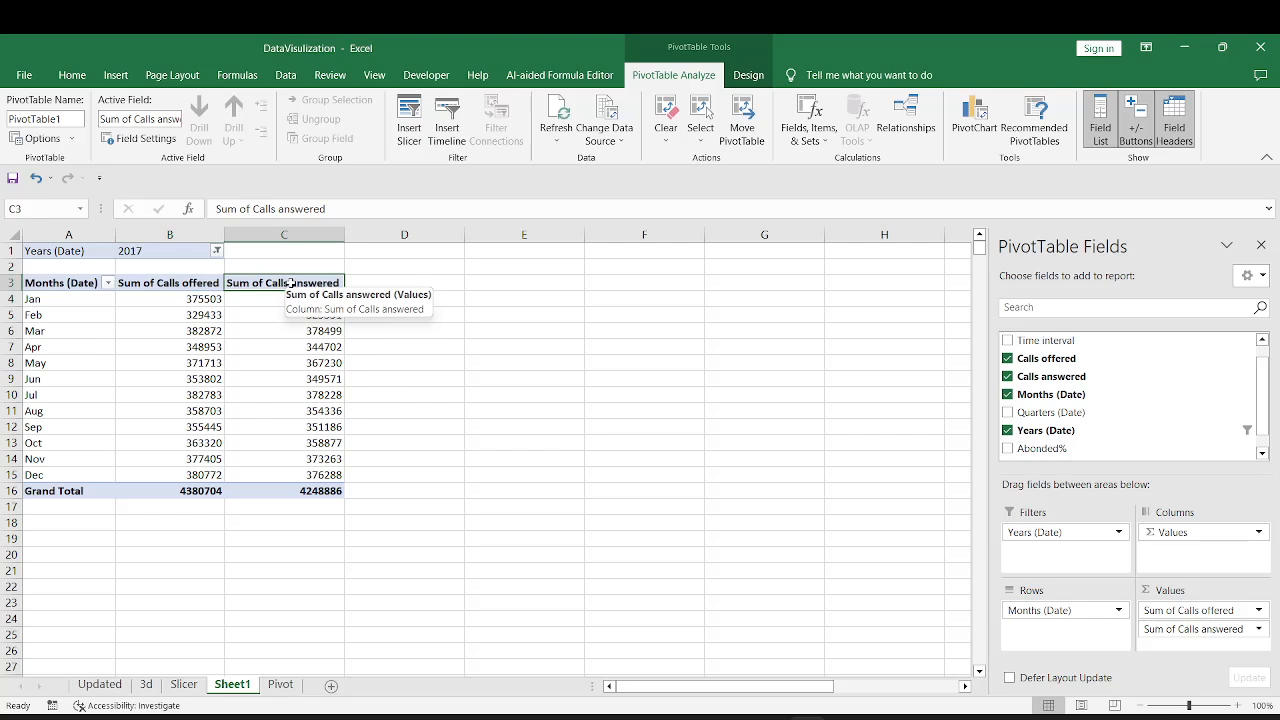
# Filter the PivotTable to 2018, and reset the year filter to (All)
pyautogui.click(217, 251)
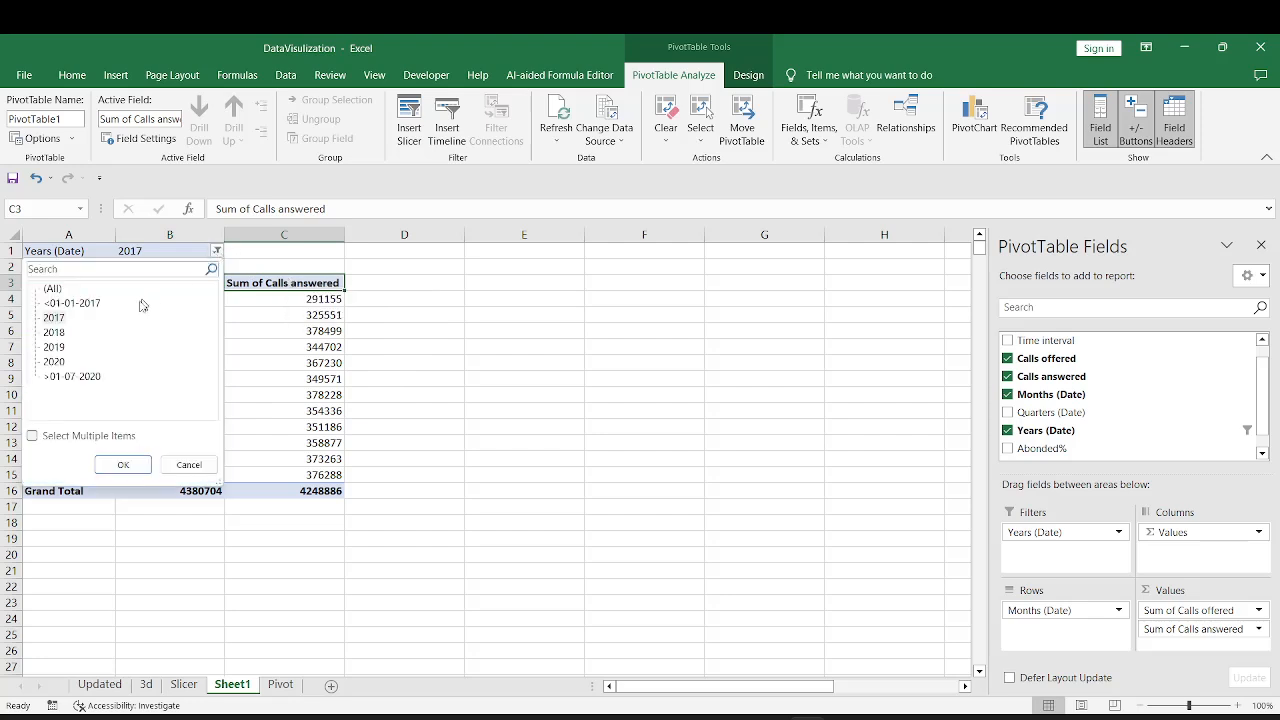
pyautogui.click(123, 464)
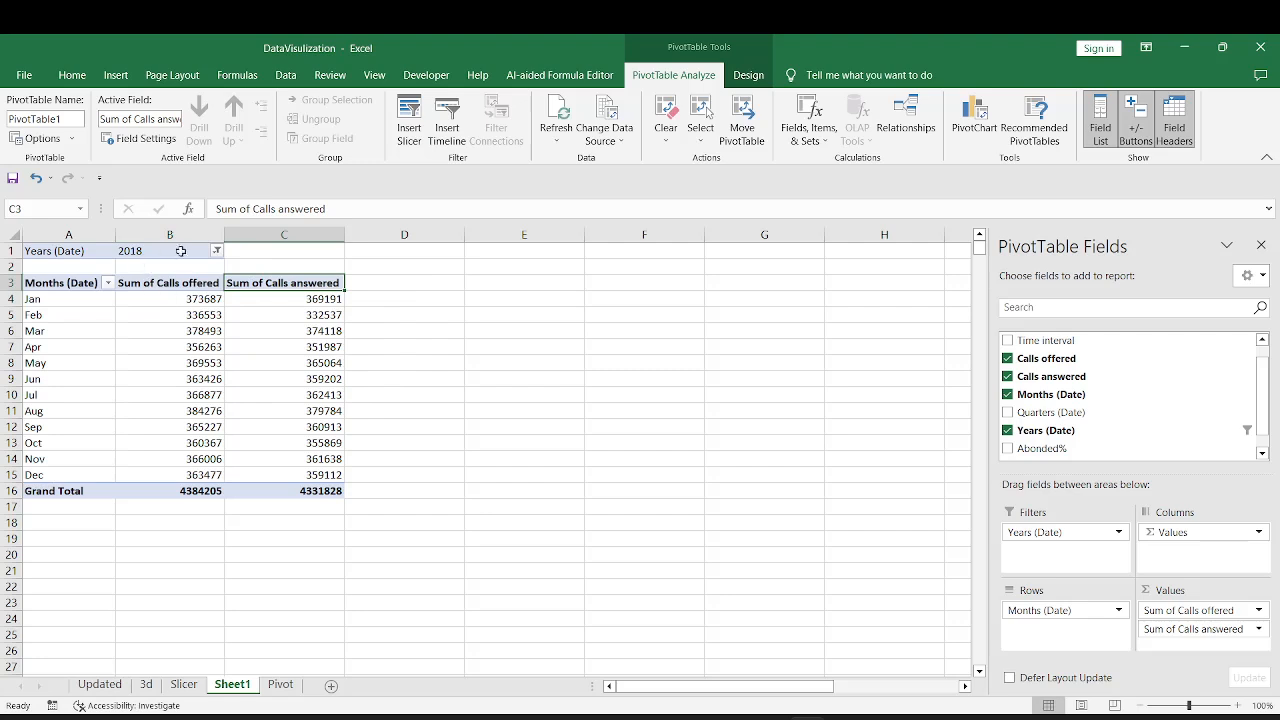
pyautogui.click(217, 251)
pyautogui.click(51, 288)
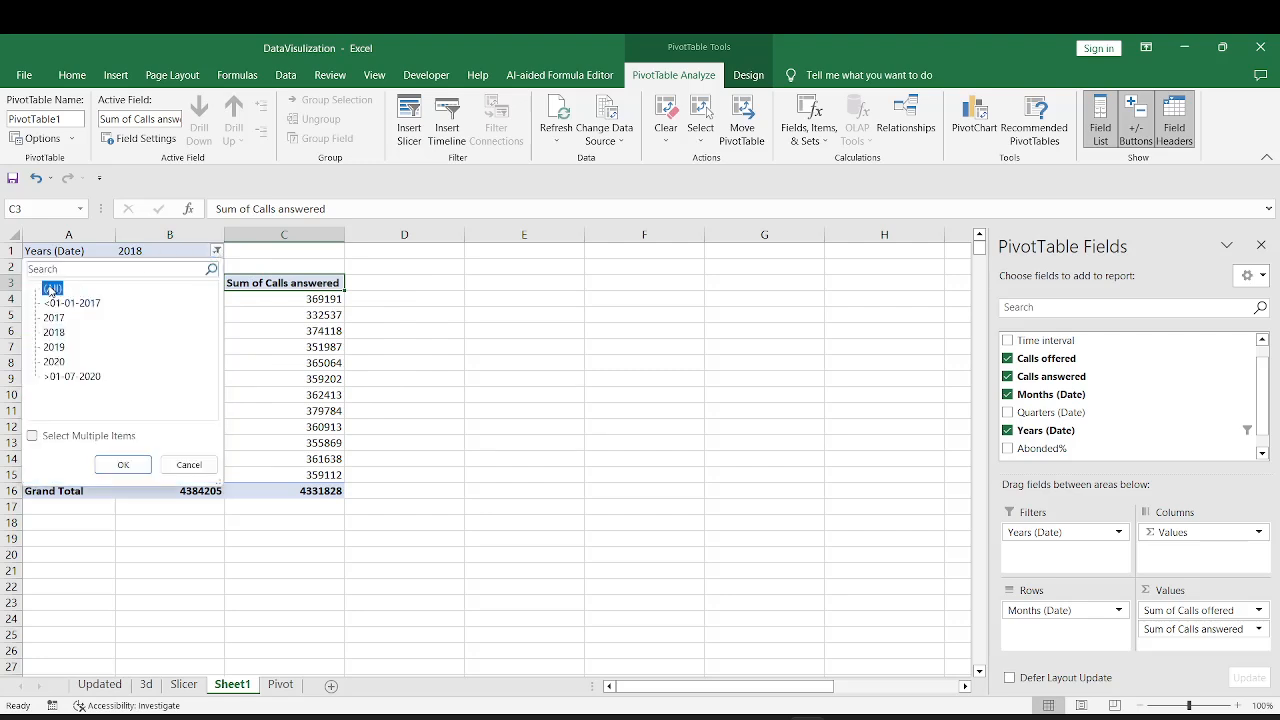
pyautogui.click(123, 464)
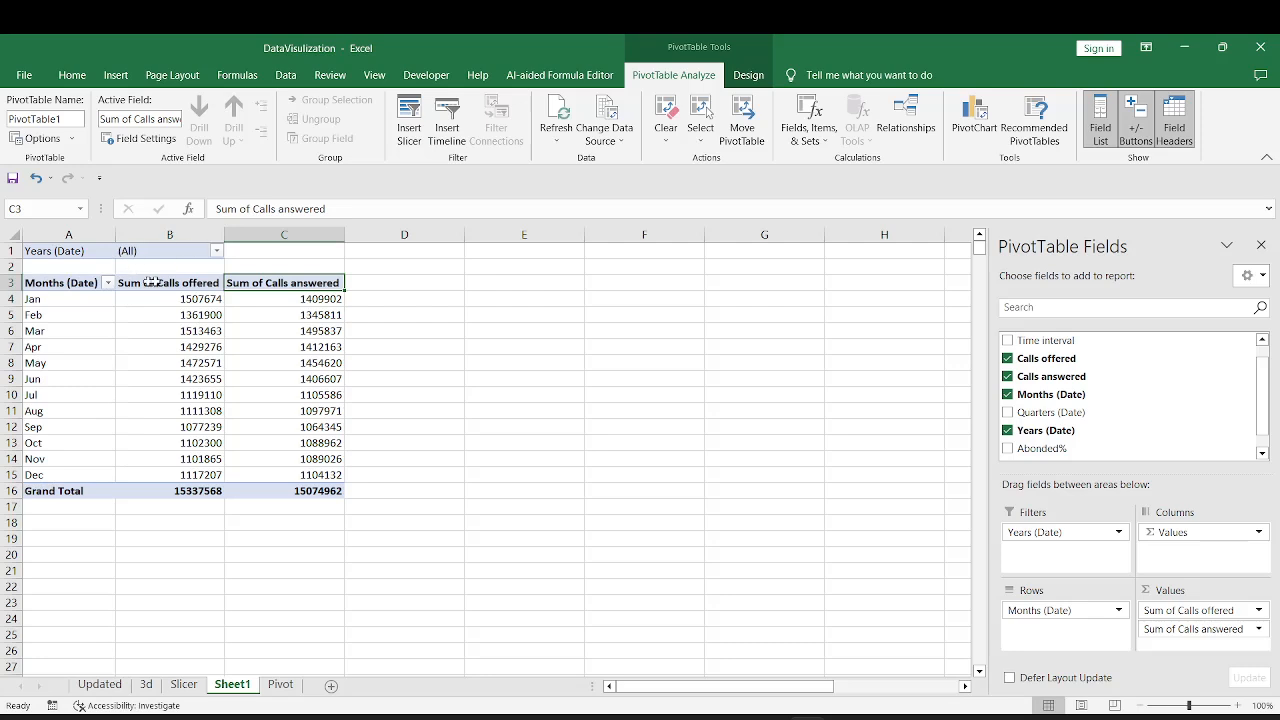
pyautogui.click(202, 301)
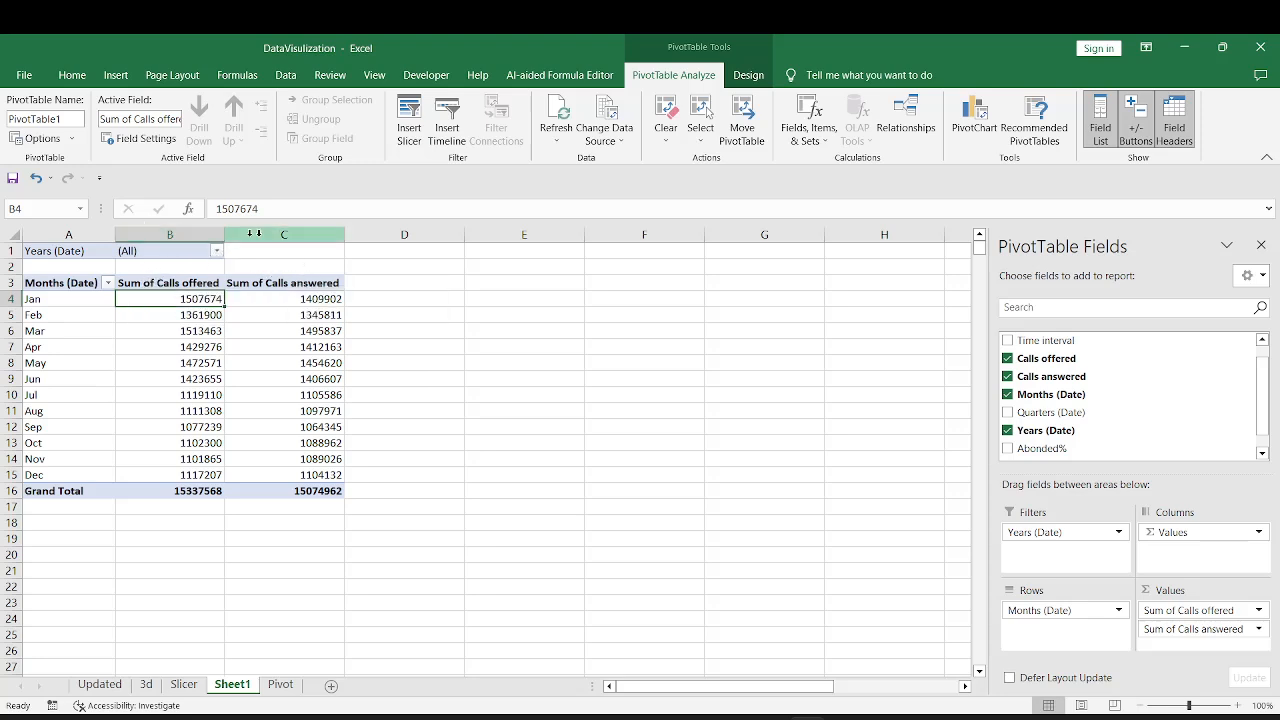
# Filter the PivotTable to 2019, and add the Time interval field to Rows below Months (Date)
pyautogui.click(216, 251)
pyautogui.click(54, 348)
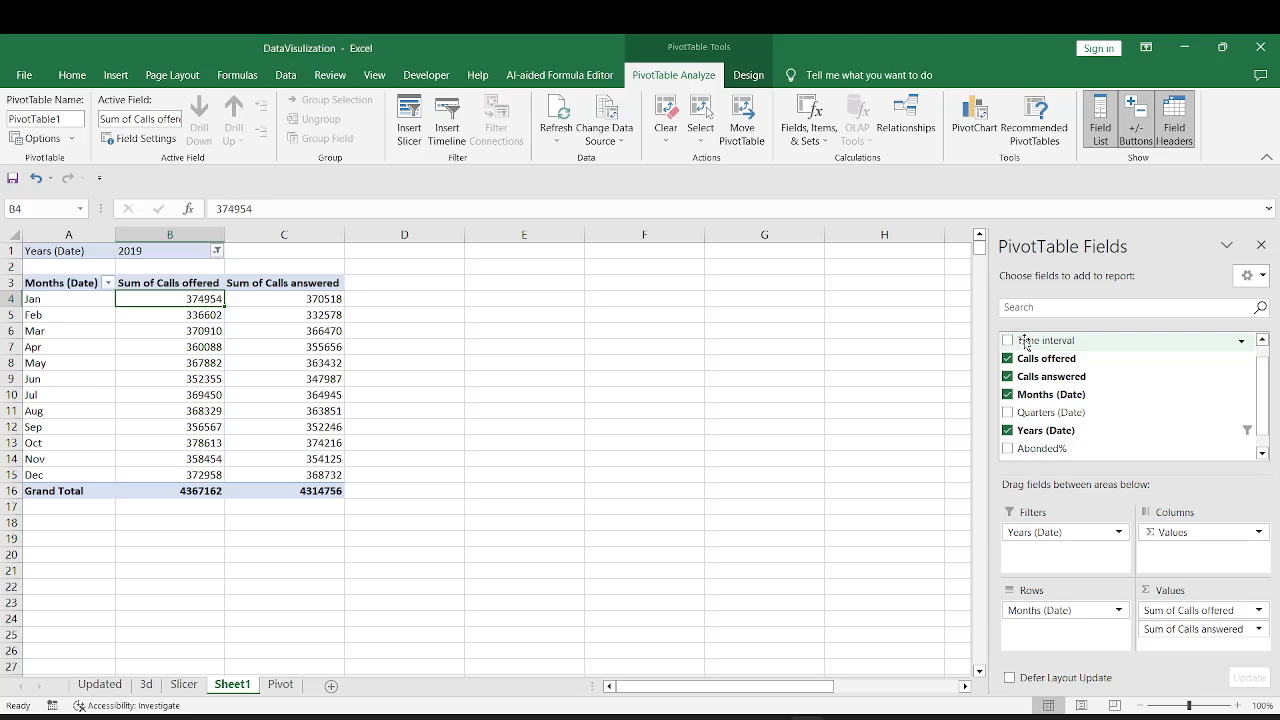
pyautogui.moveTo(1025, 343); pyautogui.dragTo(1040, 630)
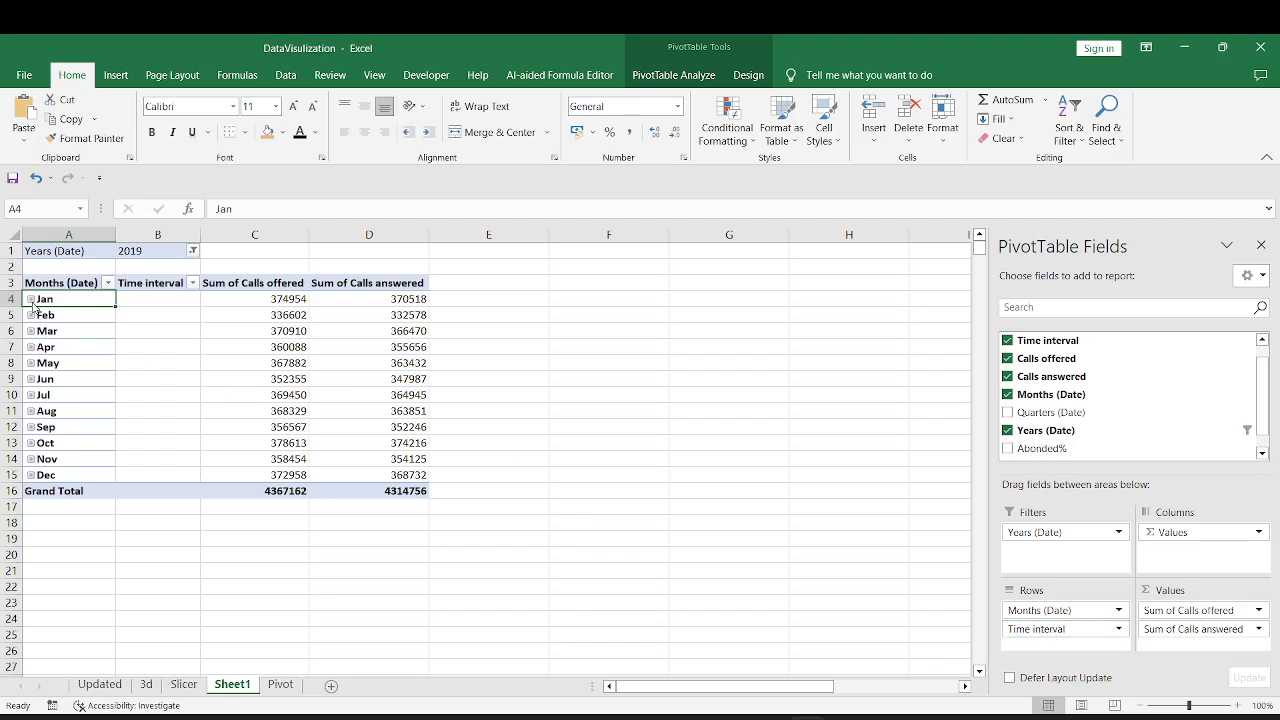
pyautogui.click(156, 252)
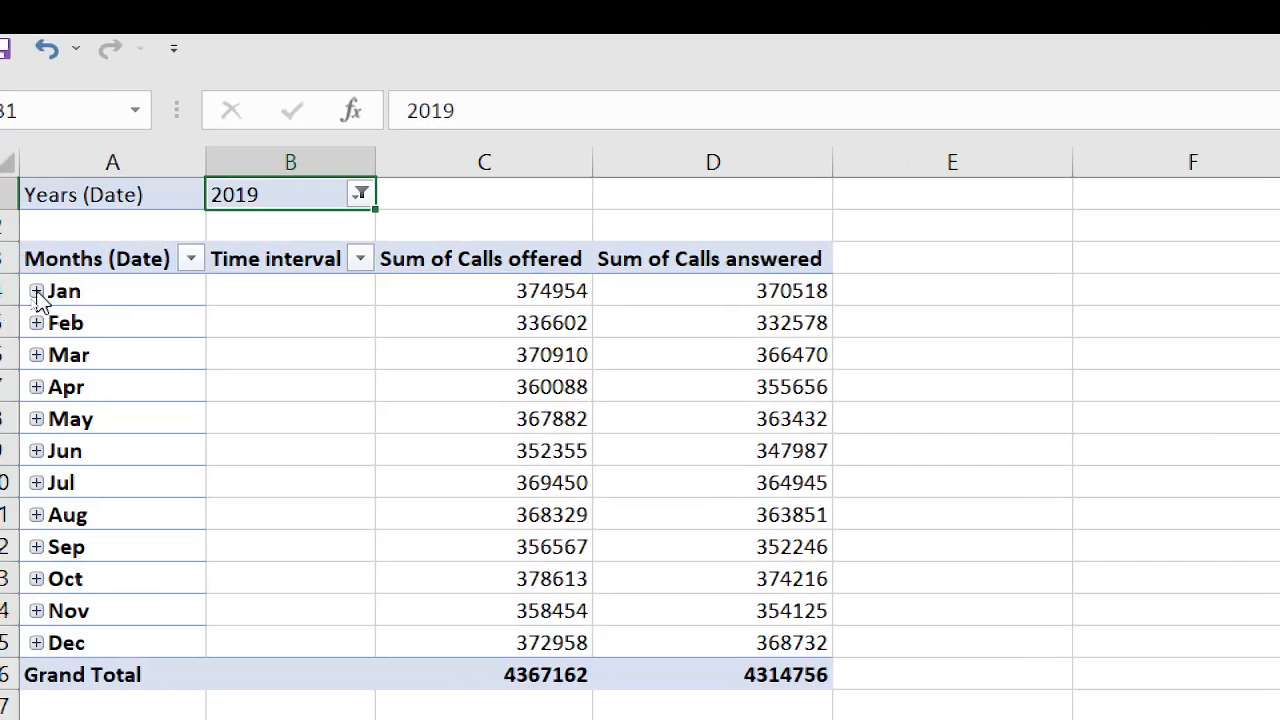
# Expand January into its time intervals and examine the hourly calls offered and answered, including the 05:00:00 row
pyautogui.click(36, 291)
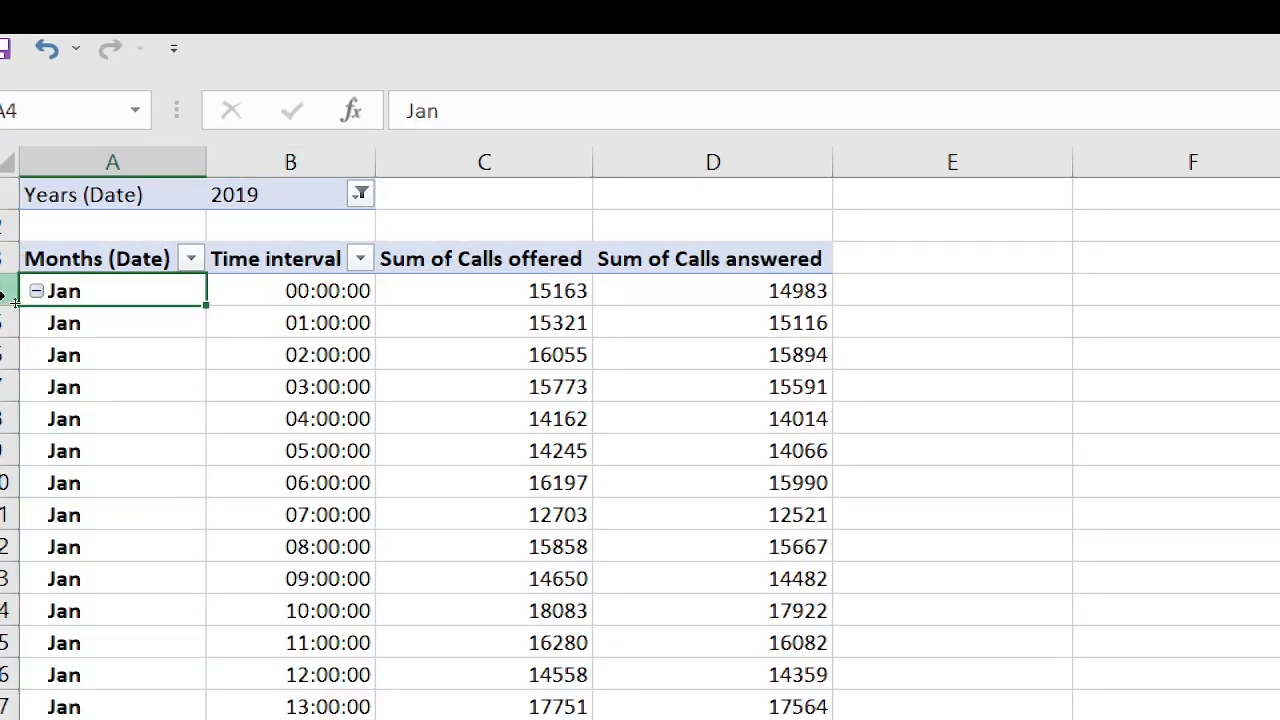
pyautogui.moveTo(340, 290); pyautogui.dragTo(303, 714)
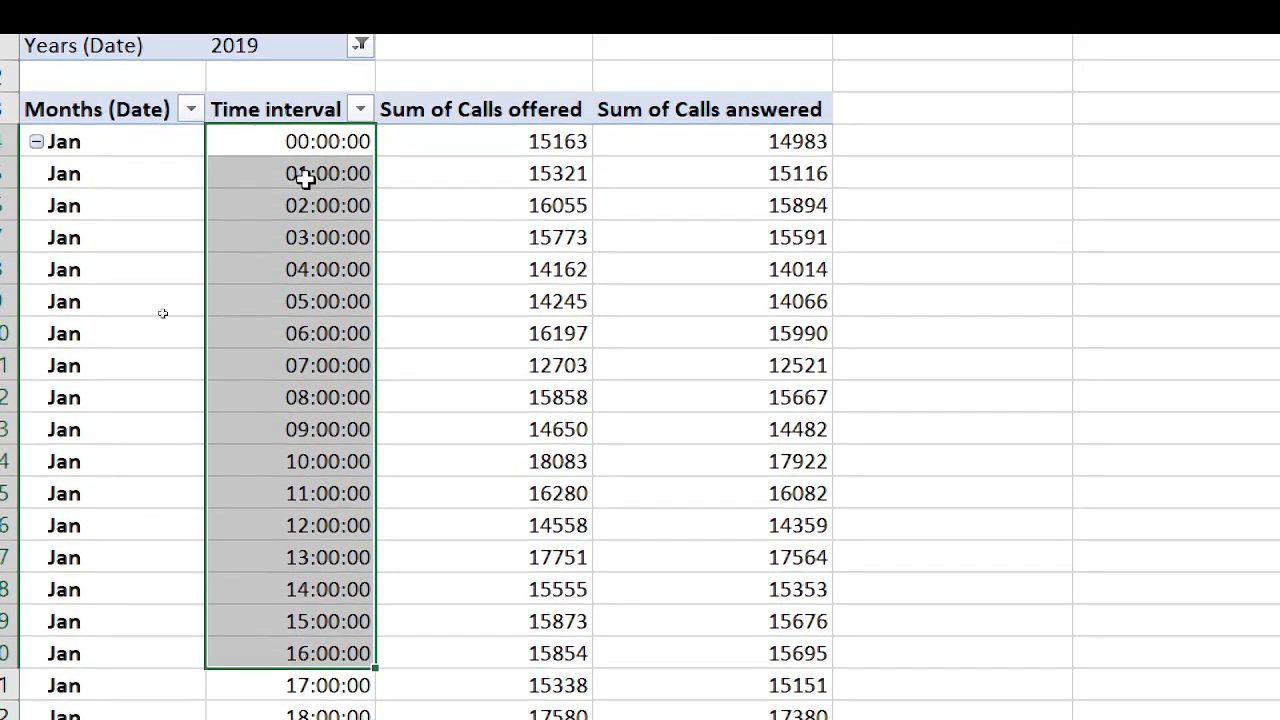
pyautogui.click(290, 144)
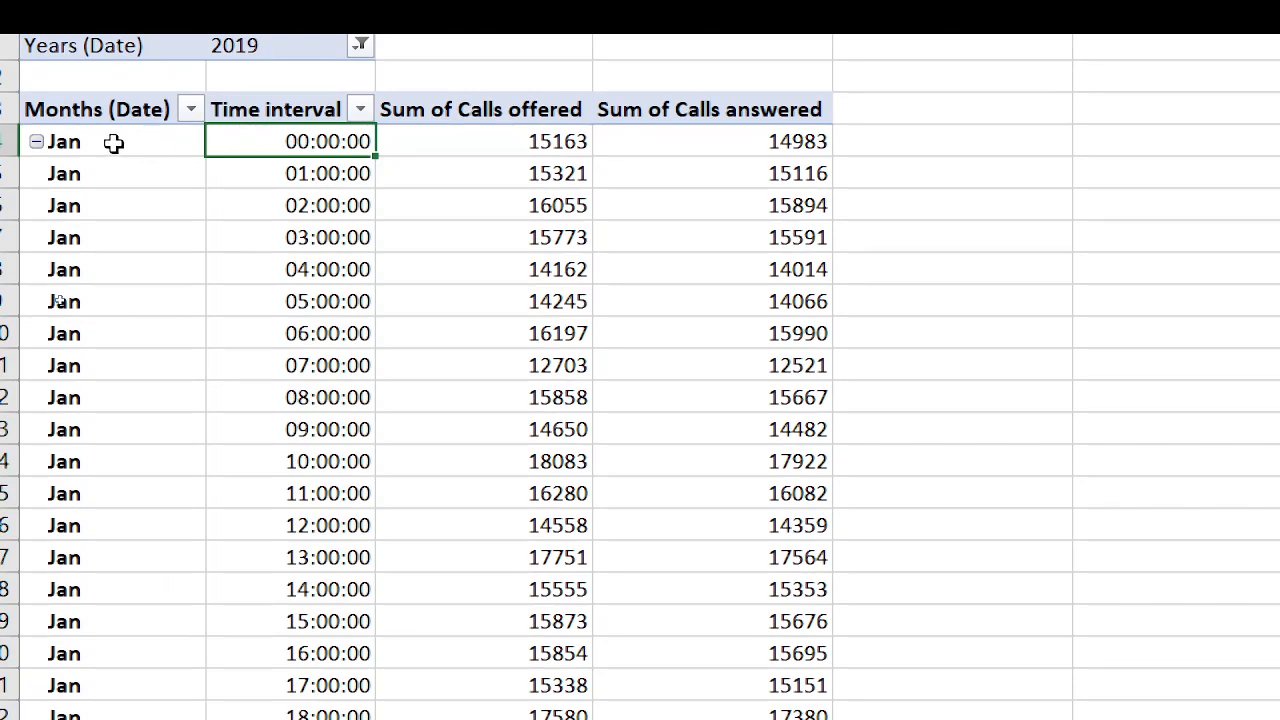
pyautogui.click(70, 144)
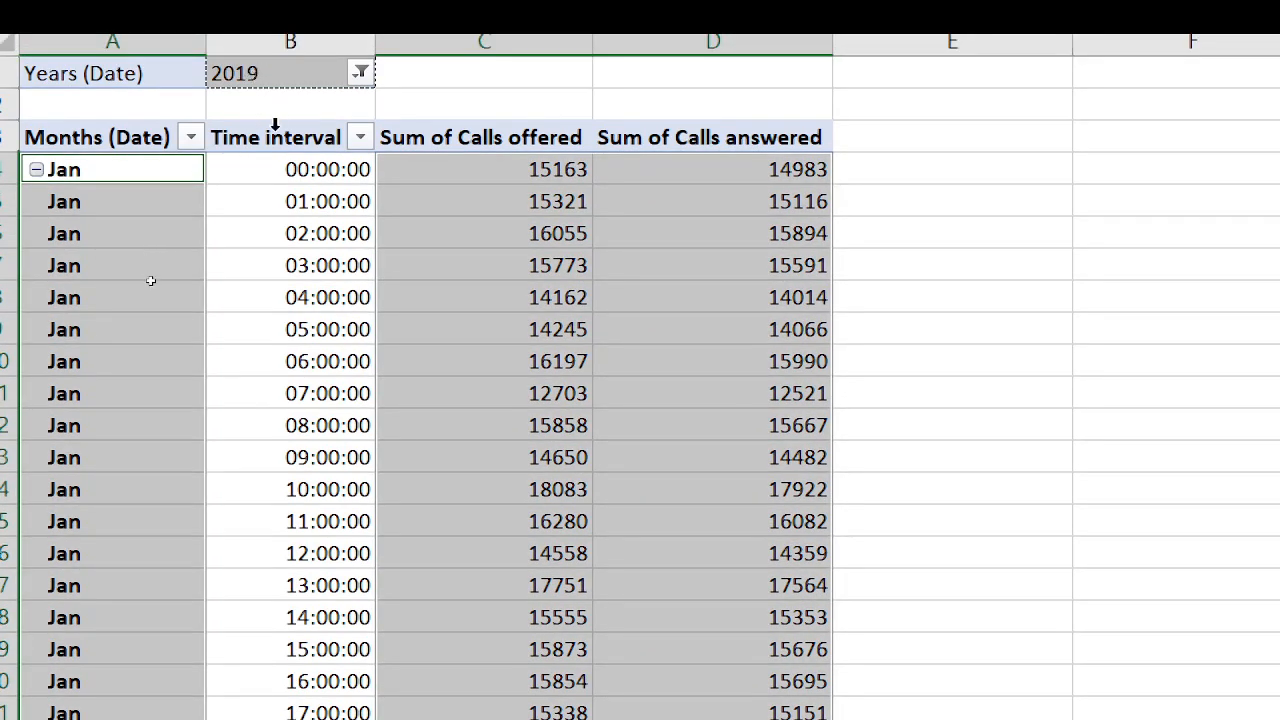
pyautogui.click(280, 310)
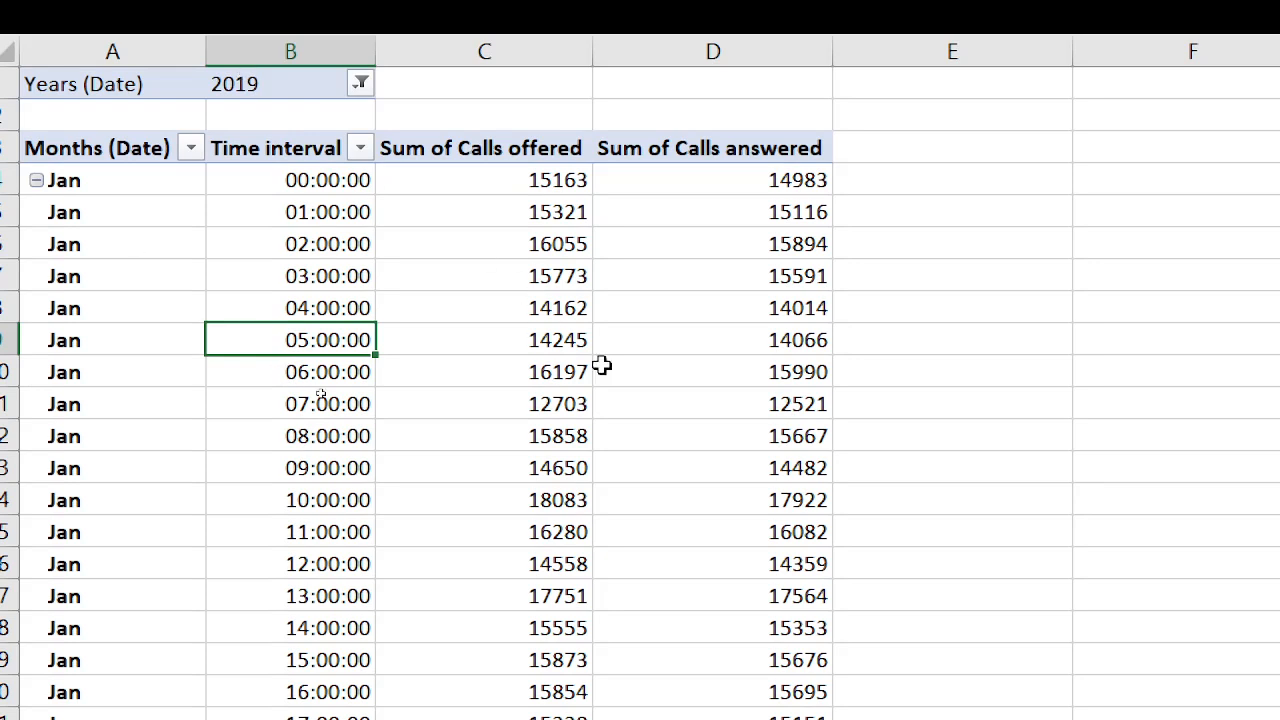
pyautogui.click(534, 343)
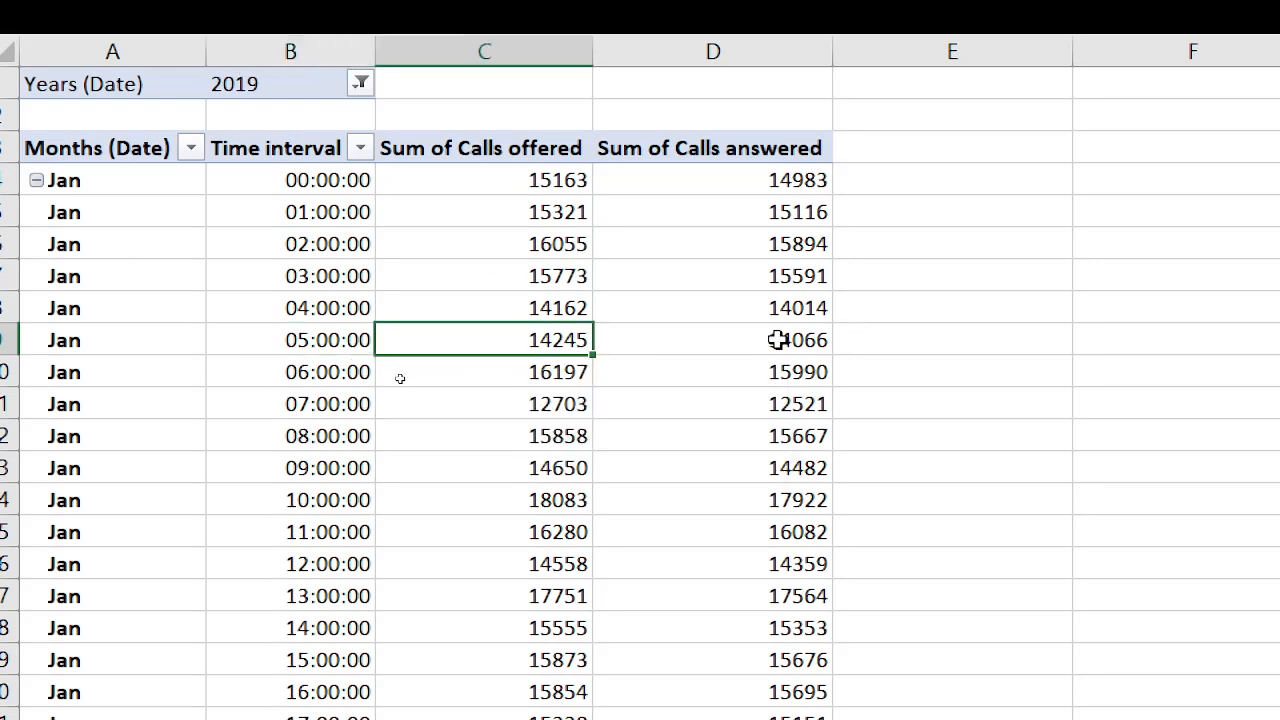
pyautogui.click(746, 343)
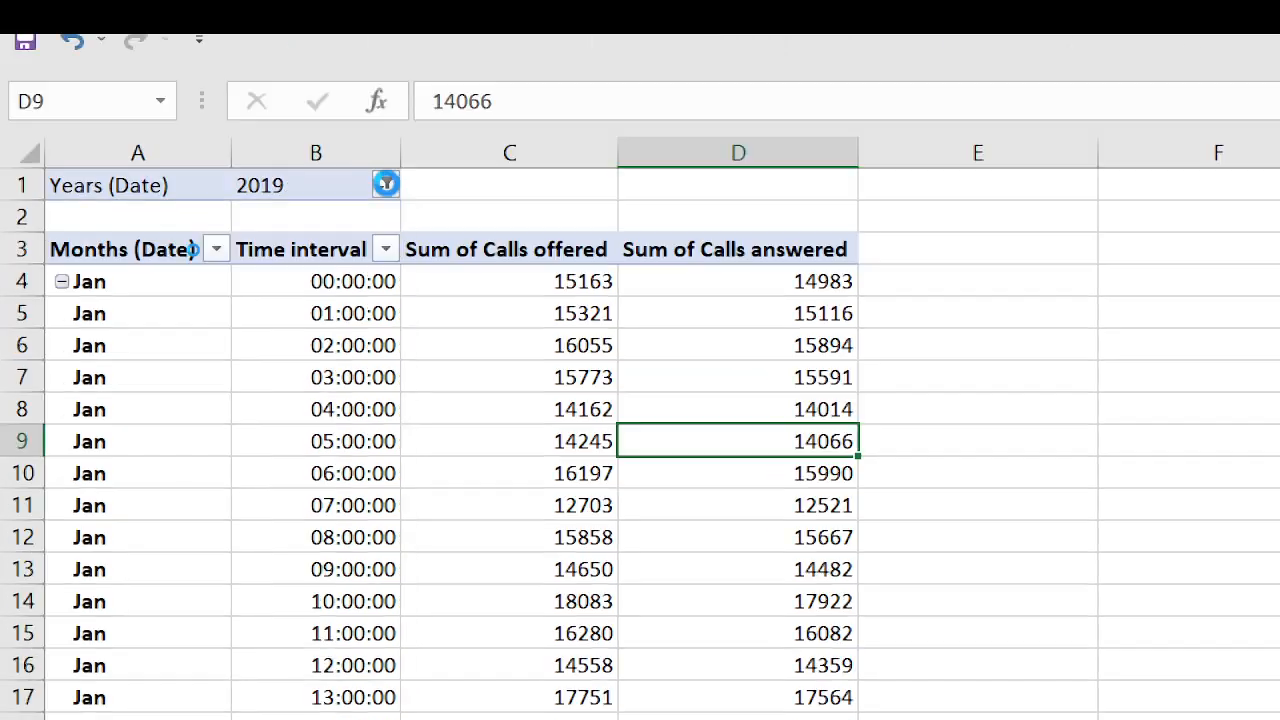
# Reset the year filter to (All) and examine January's calls offered for the 05:00:00 interval
pyautogui.click(360, 83)
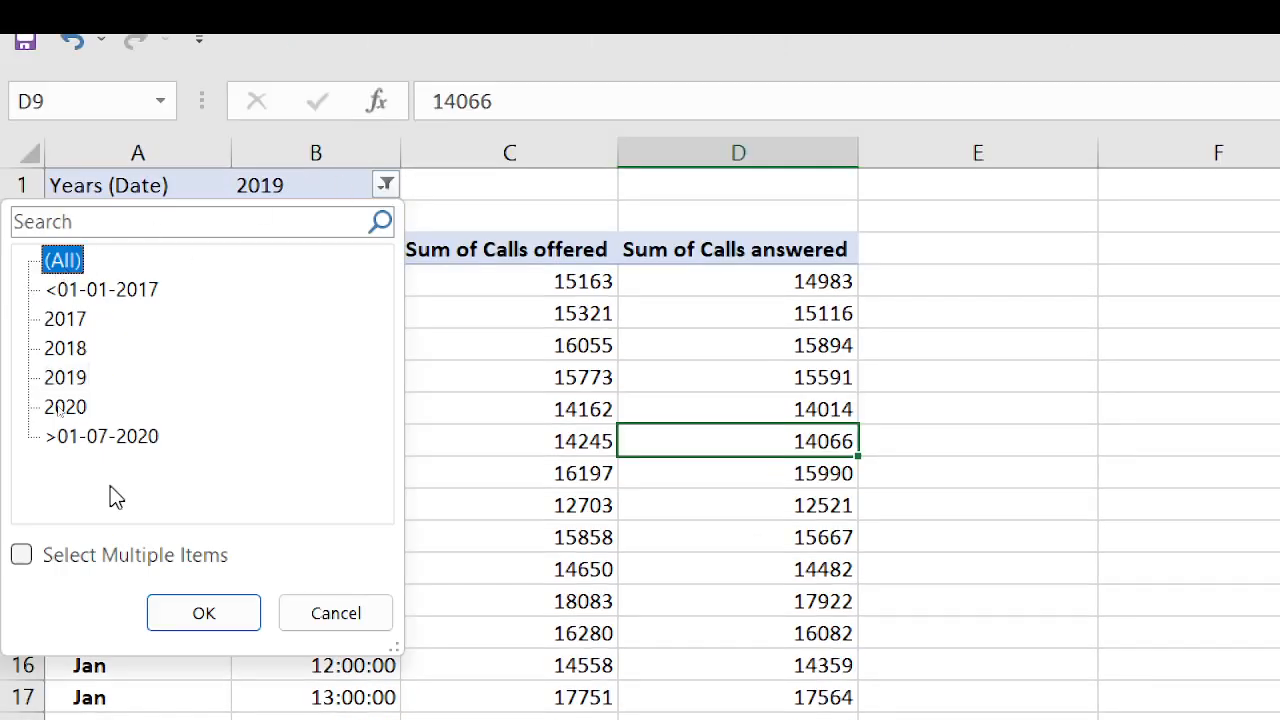
pyautogui.click(200, 613)
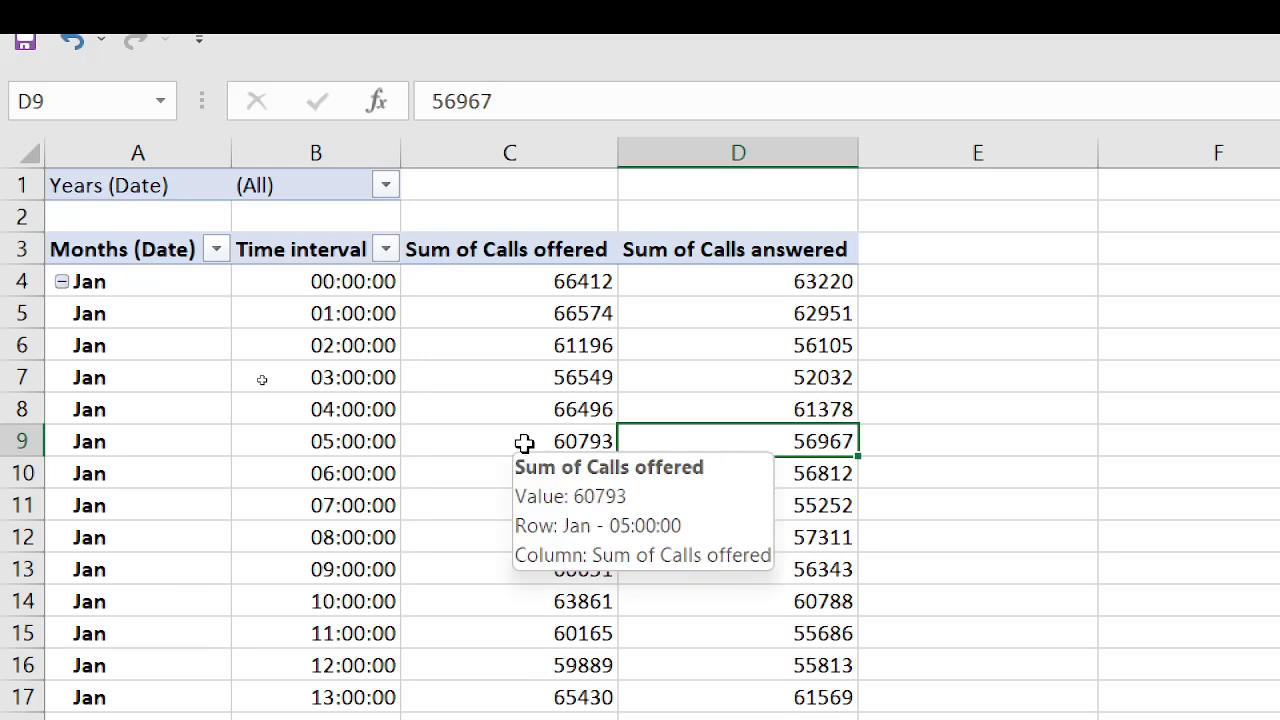
pyautogui.moveTo(520, 441)
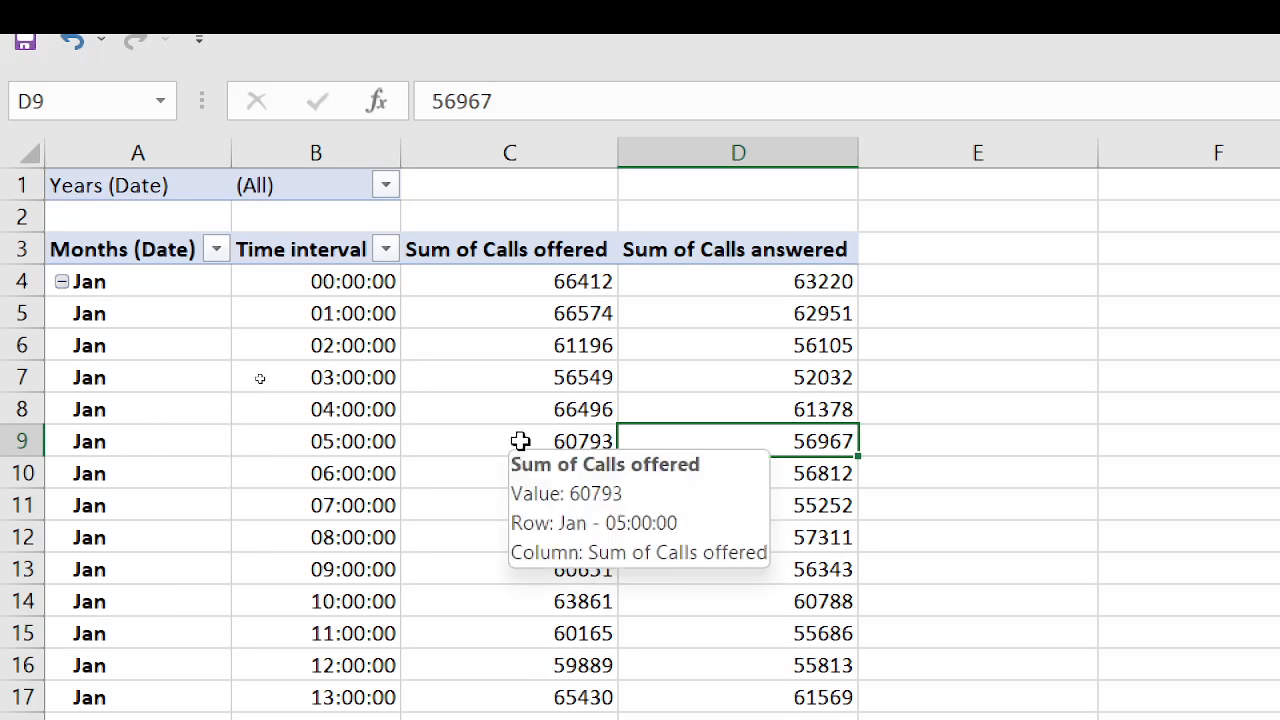
pyautogui.moveTo(325, 441)
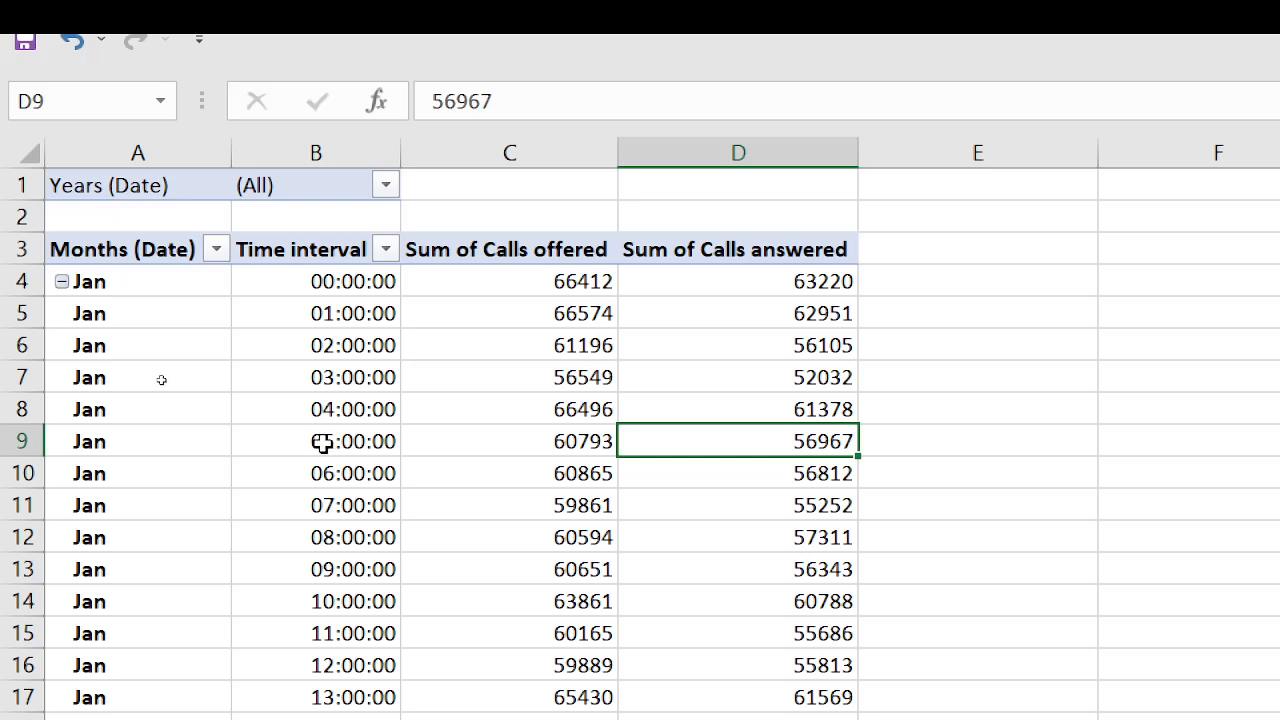
pyautogui.click(323, 442)
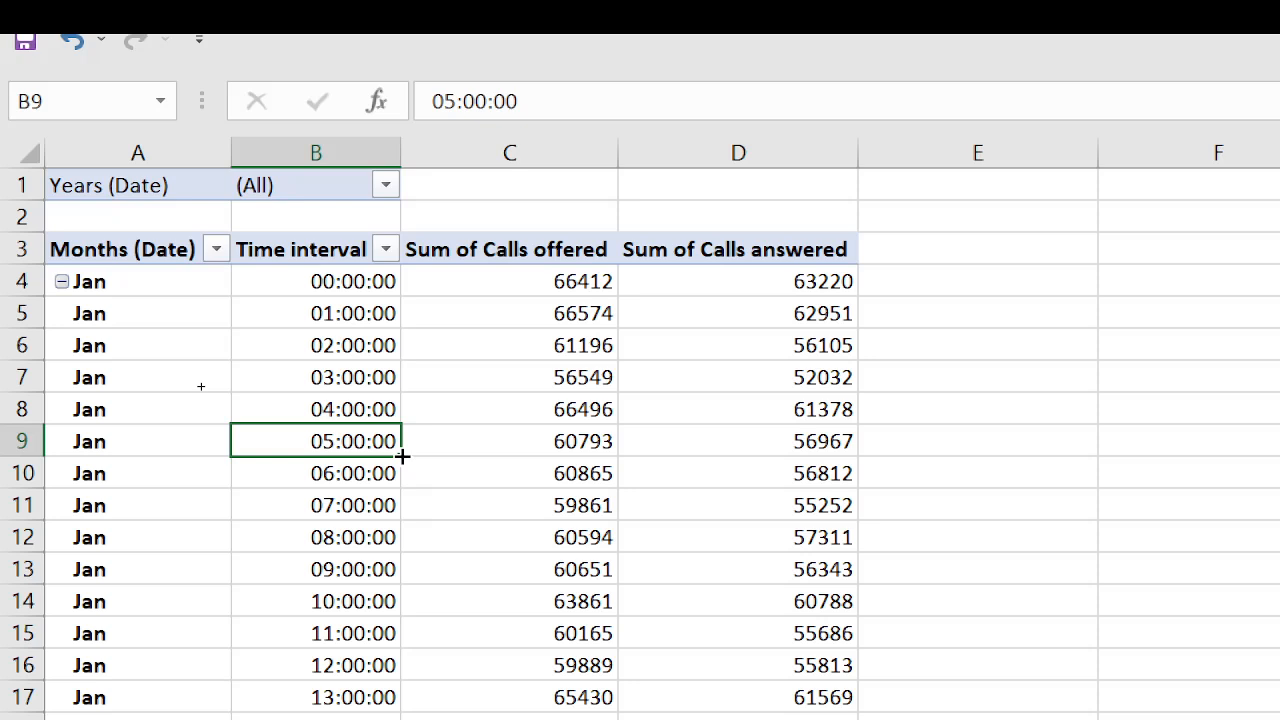
pyautogui.click(527, 446)
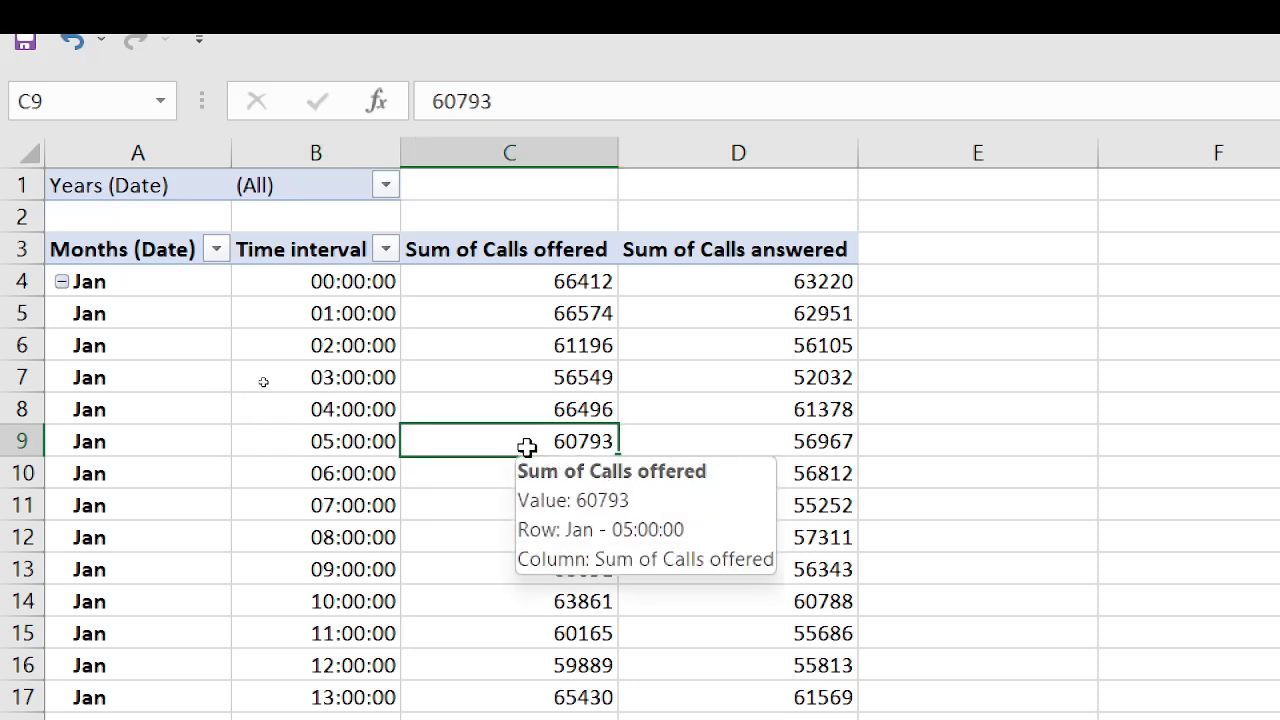
# Collapse January, expand February into its time intervals, and examine its calls offered for the 10:00:00 interval
pyautogui.click(61, 281)
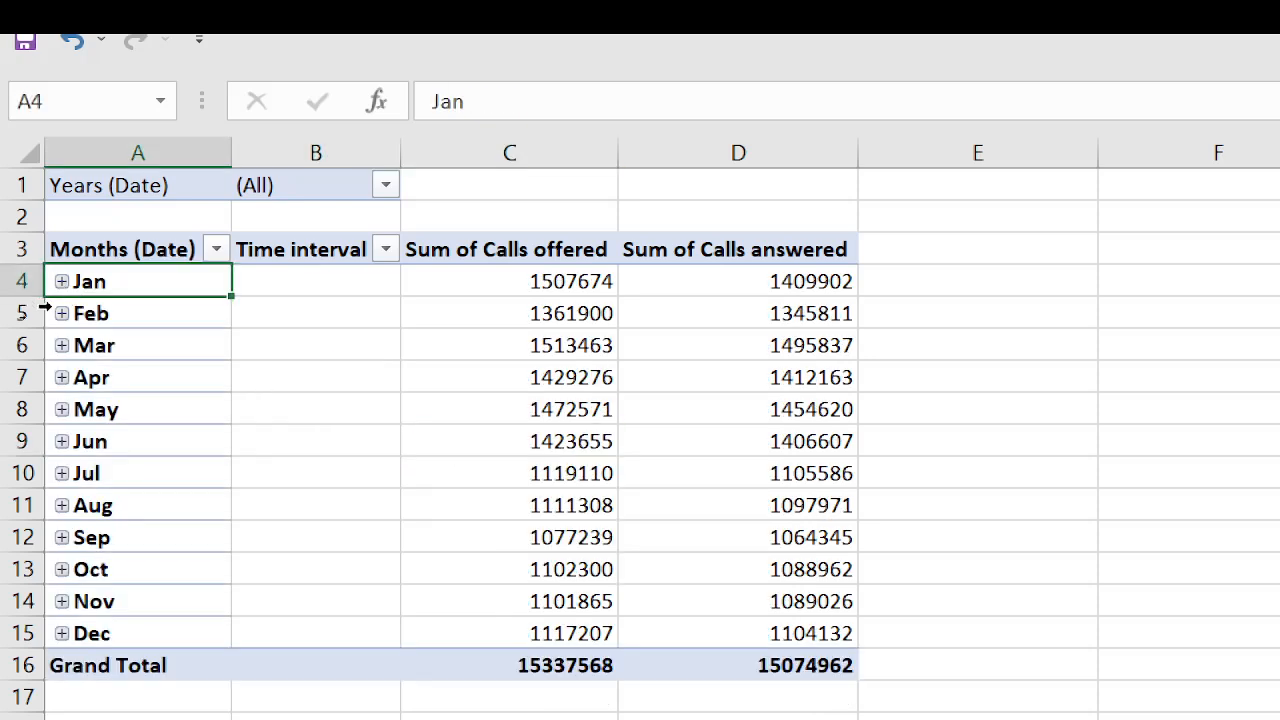
pyautogui.click(66, 316)
pyautogui.click(62, 313)
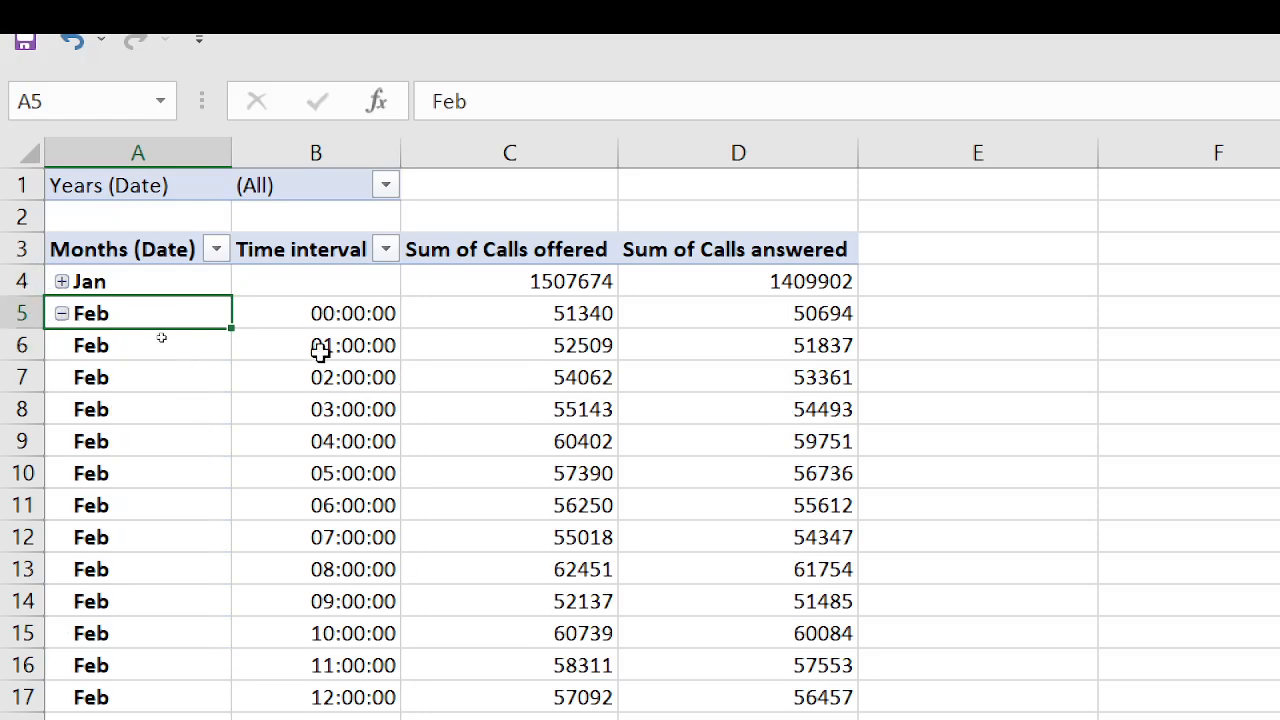
pyautogui.click(336, 636)
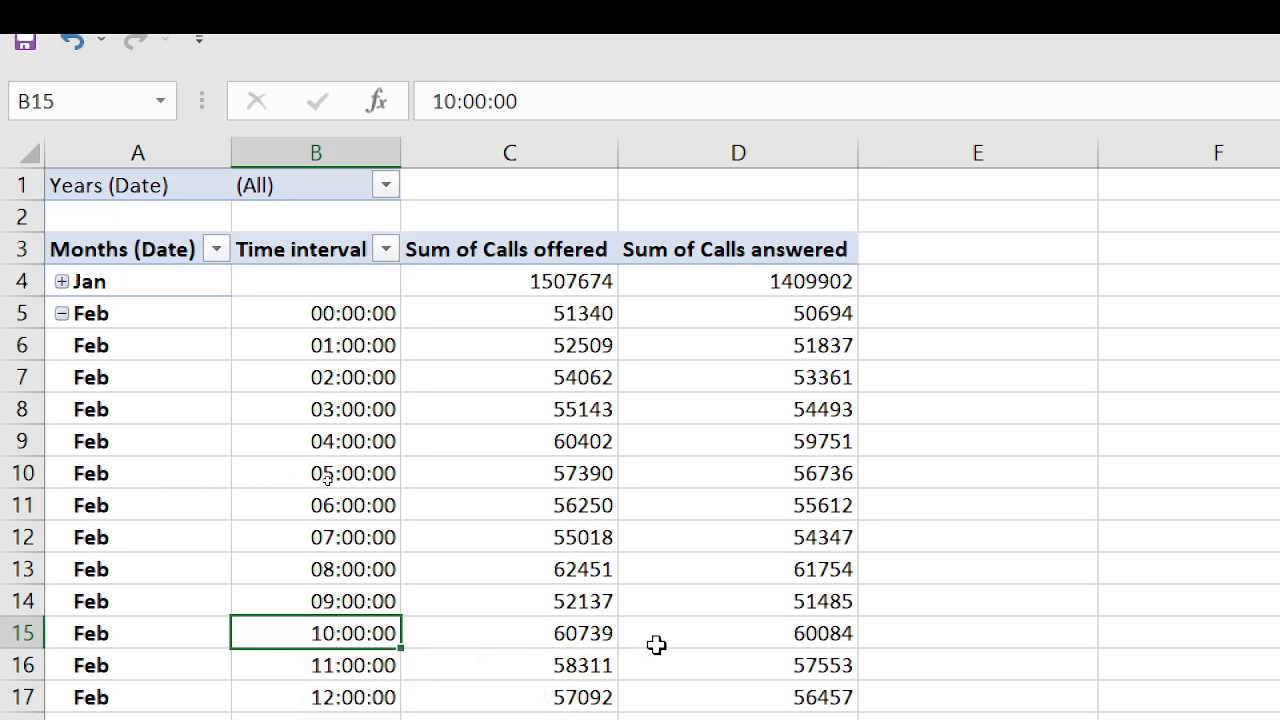
pyautogui.click(586, 638)
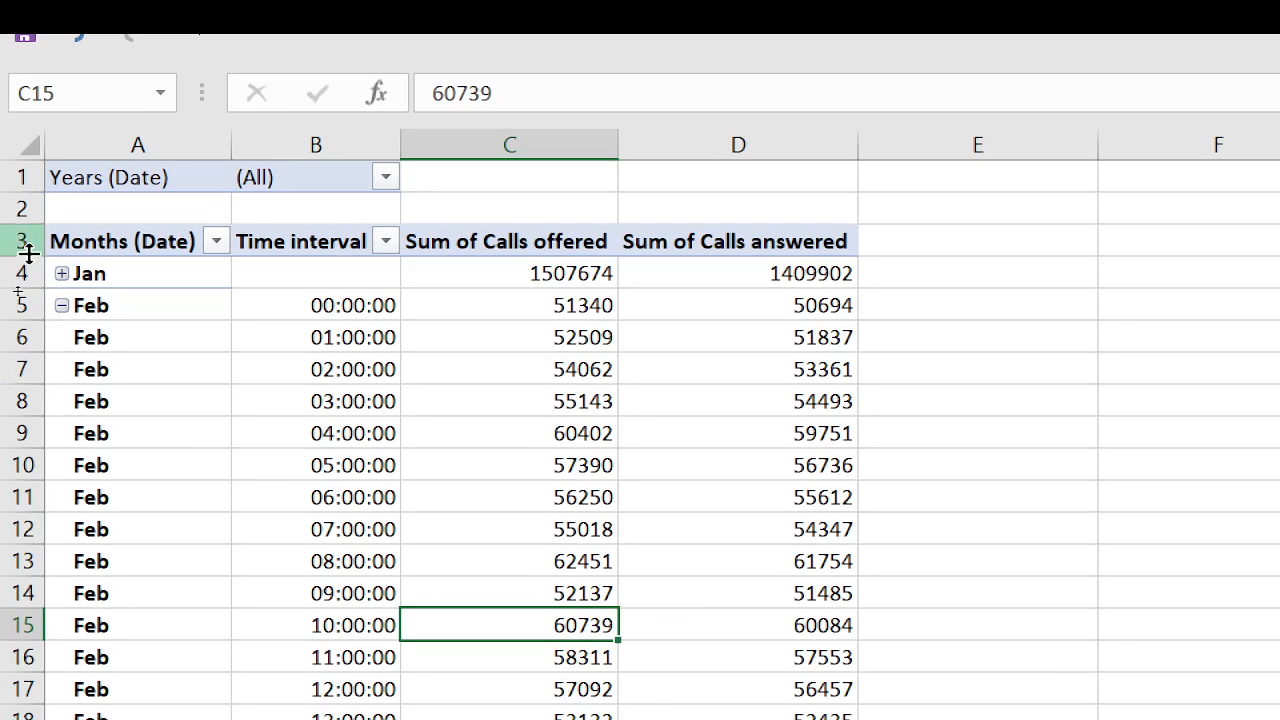
# Collapse February and remove the Time interval field from the PivotTable's Rows area
pyautogui.click(63, 306)
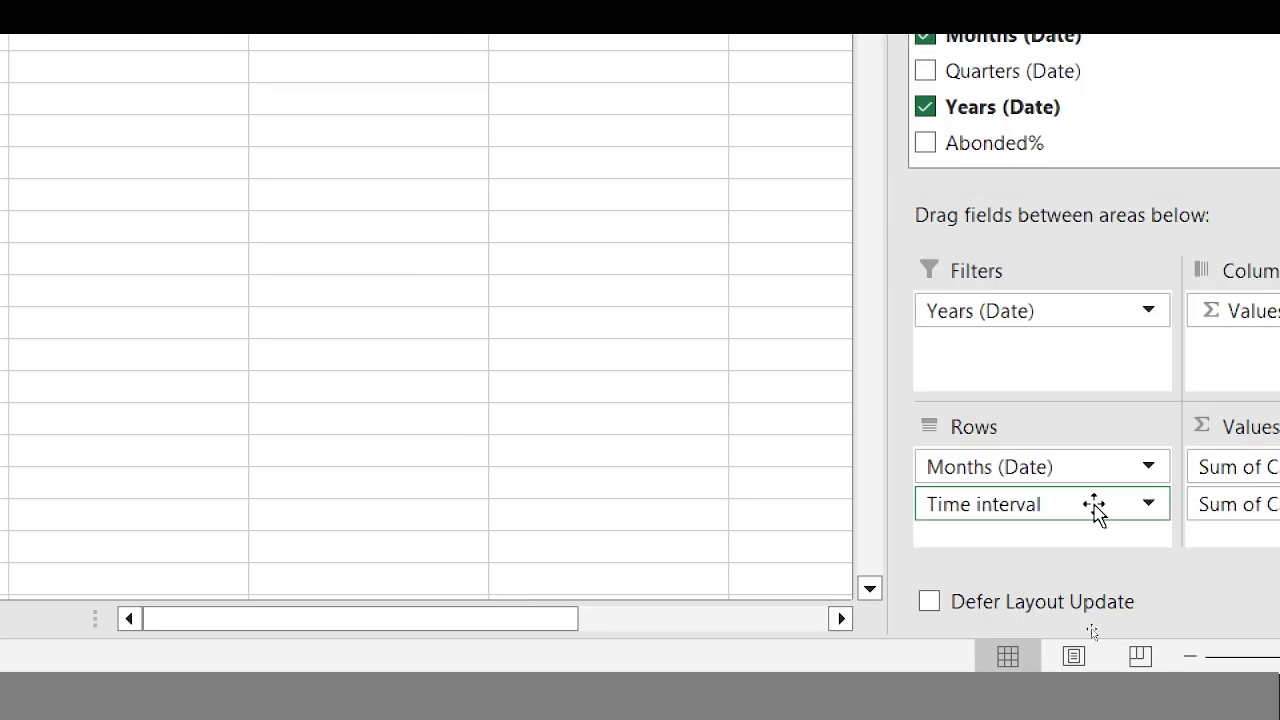
pyautogui.moveTo(1094, 507); pyautogui.dragTo(809, 397)
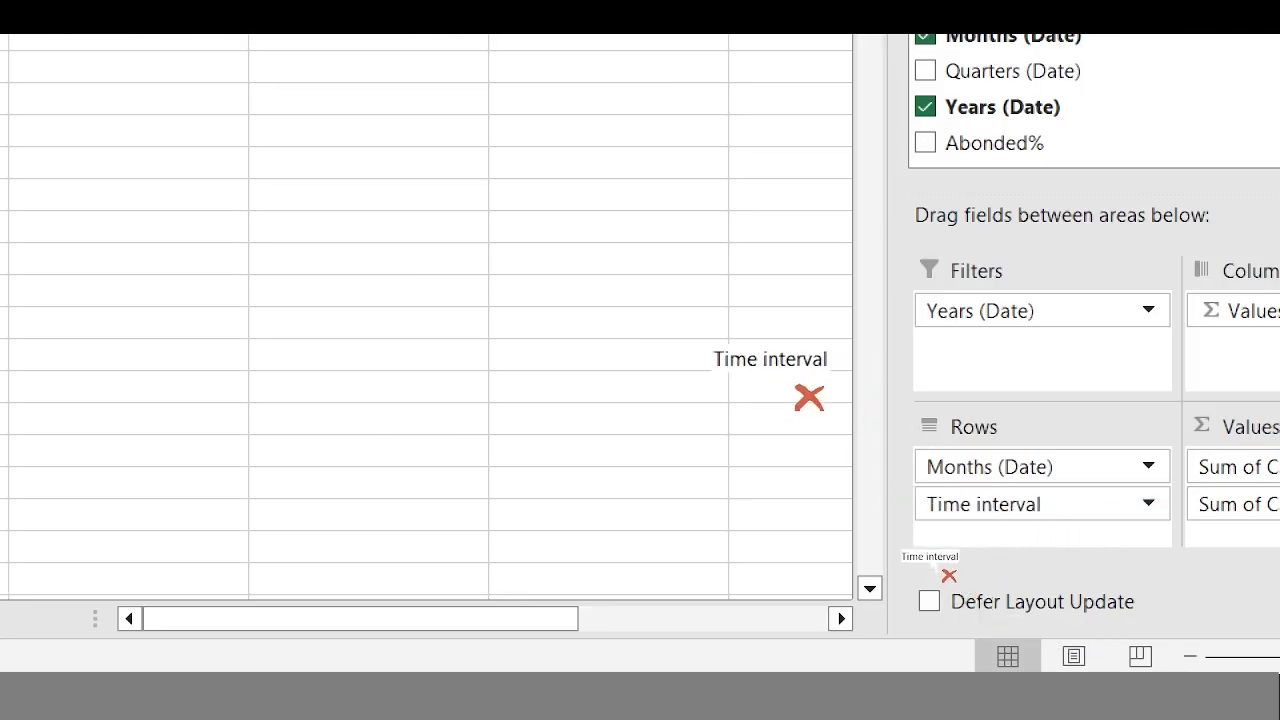
pyautogui.moveTo(770, 358); pyautogui.dragTo(770, 358)
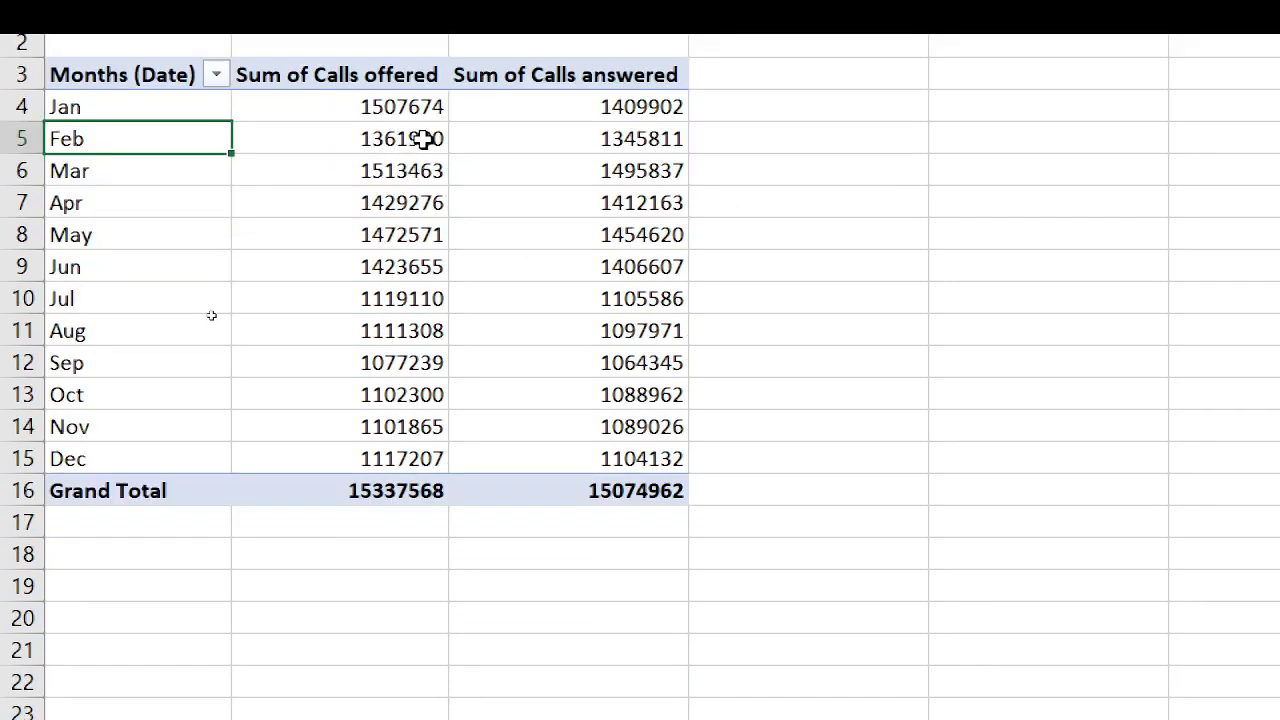
# Extract the source records behind February's calls offered to a new sheet, and examine the years listed in its Date filter
pyautogui.click(430, 138)
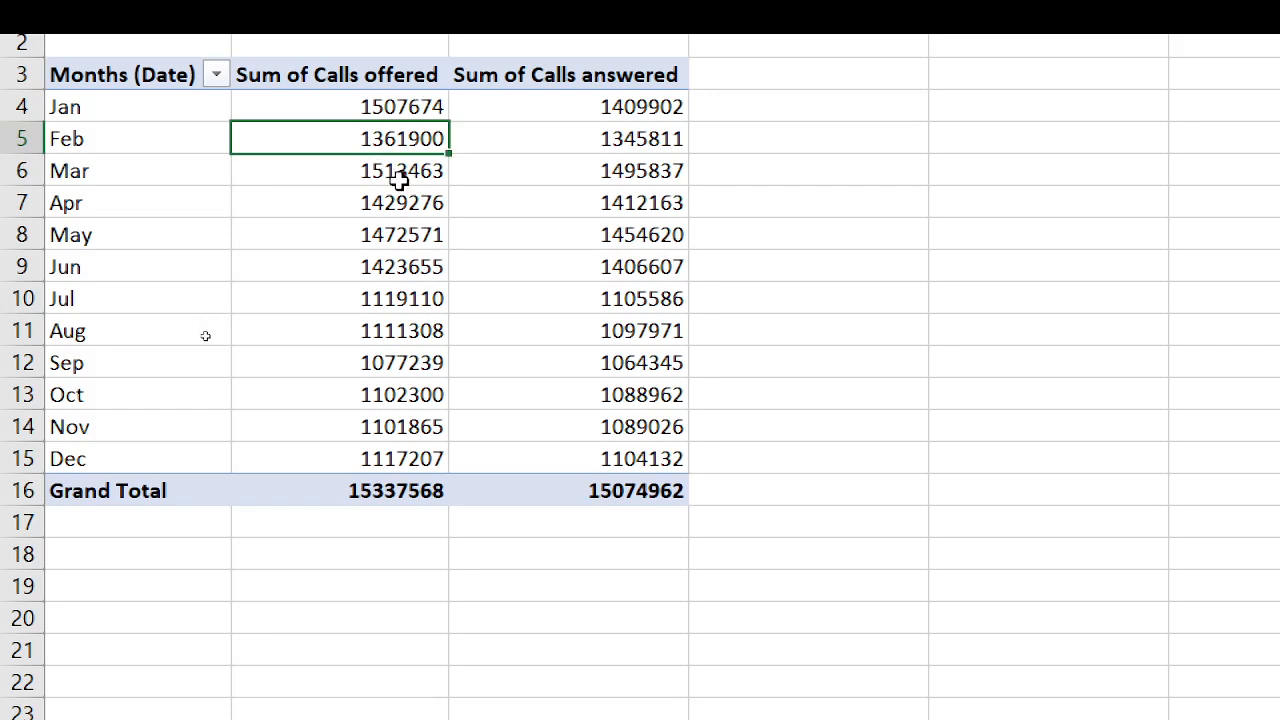
pyautogui.doubleClick(444, 145)
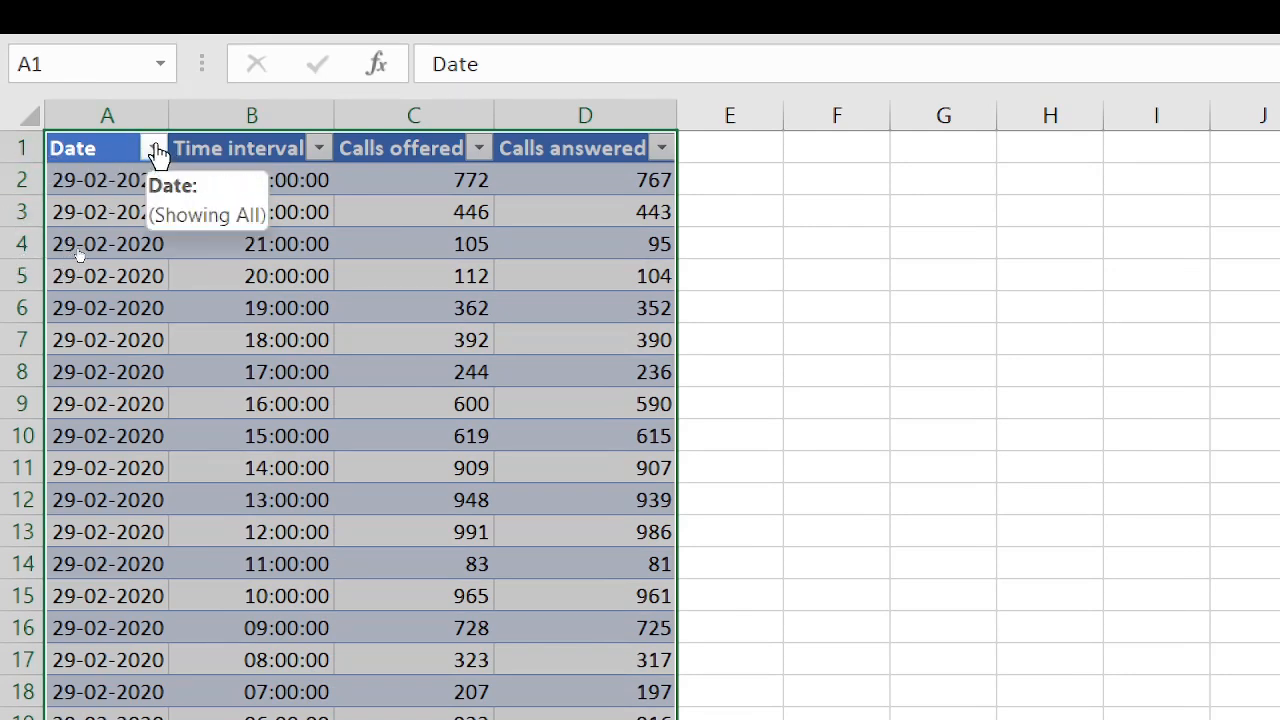
pyautogui.click(153, 147)
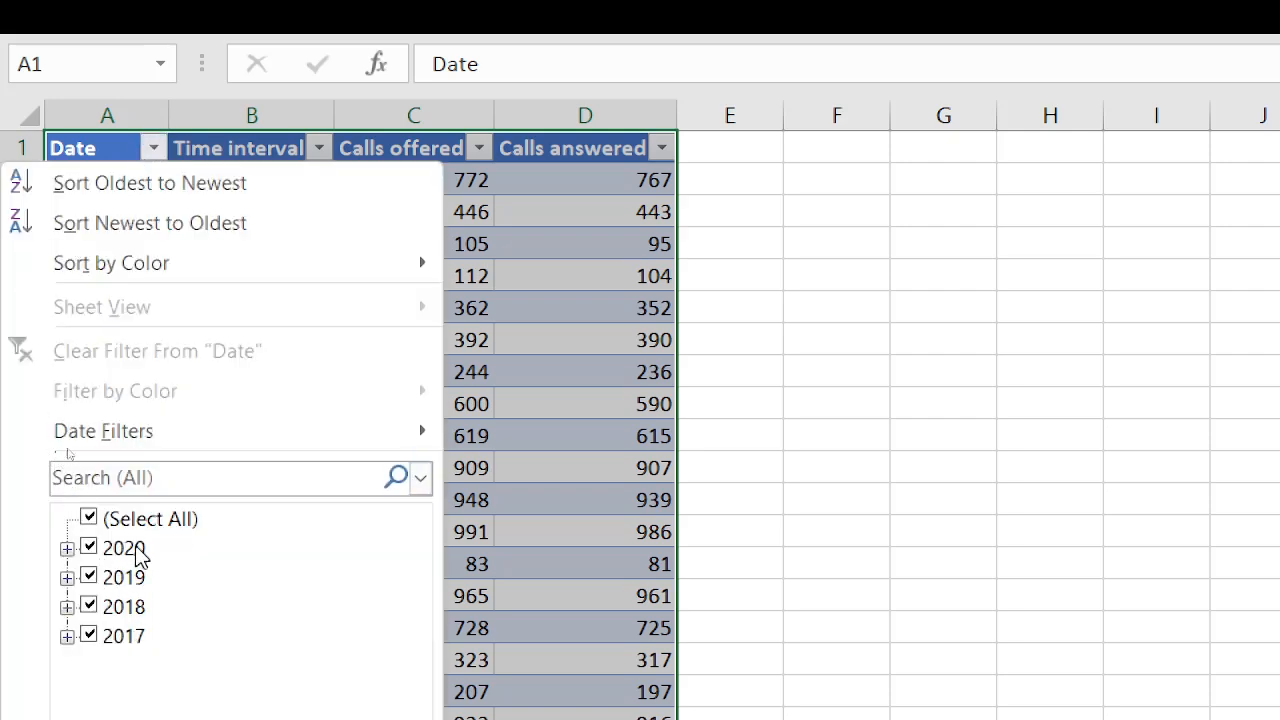
pyautogui.click(390, 142)
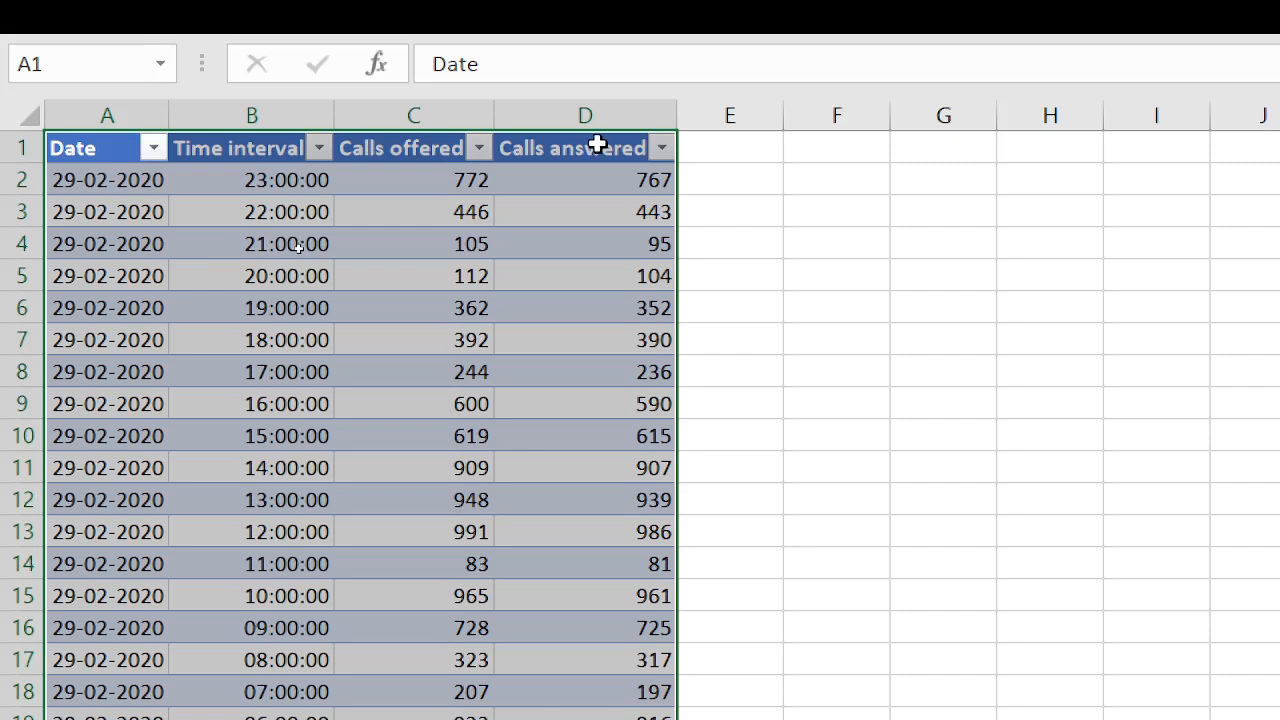
pyautogui.click(154, 148)
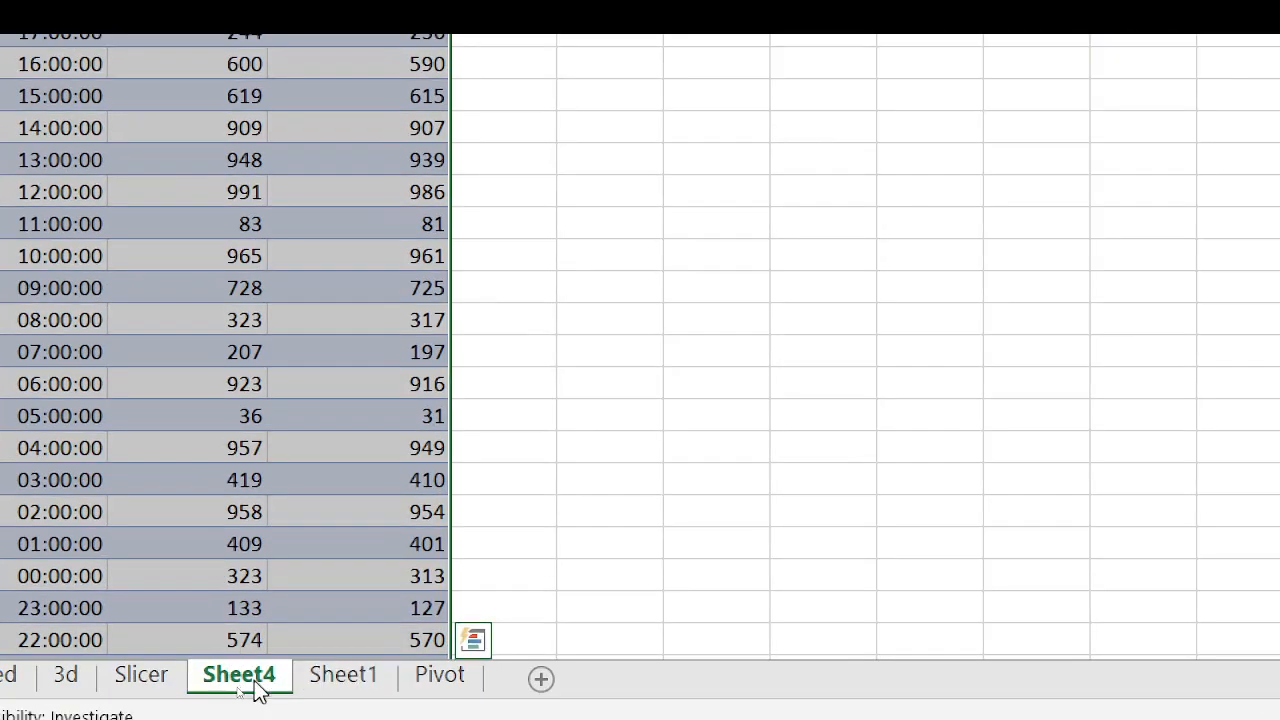
# Return to the PivotTable on Sheet1 and filter it to the year 2017
pyautogui.click(345, 676)
pyautogui.click(327, 352)
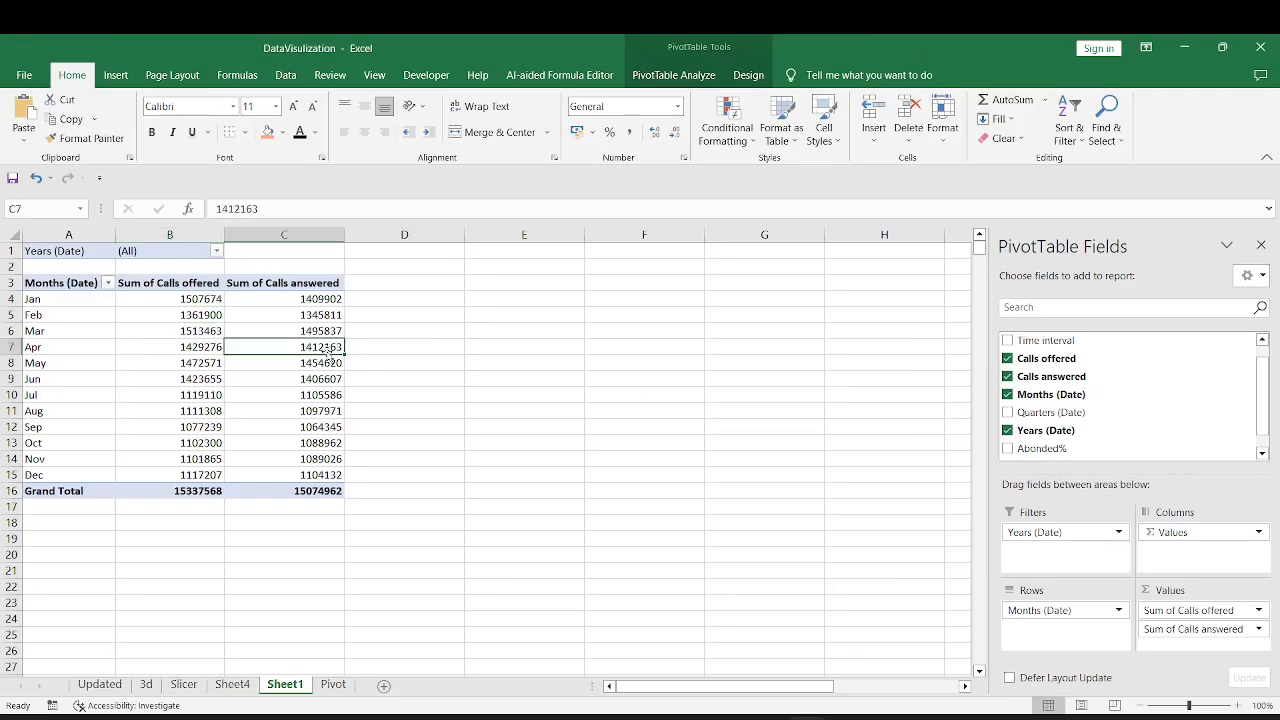
pyautogui.click(168, 250)
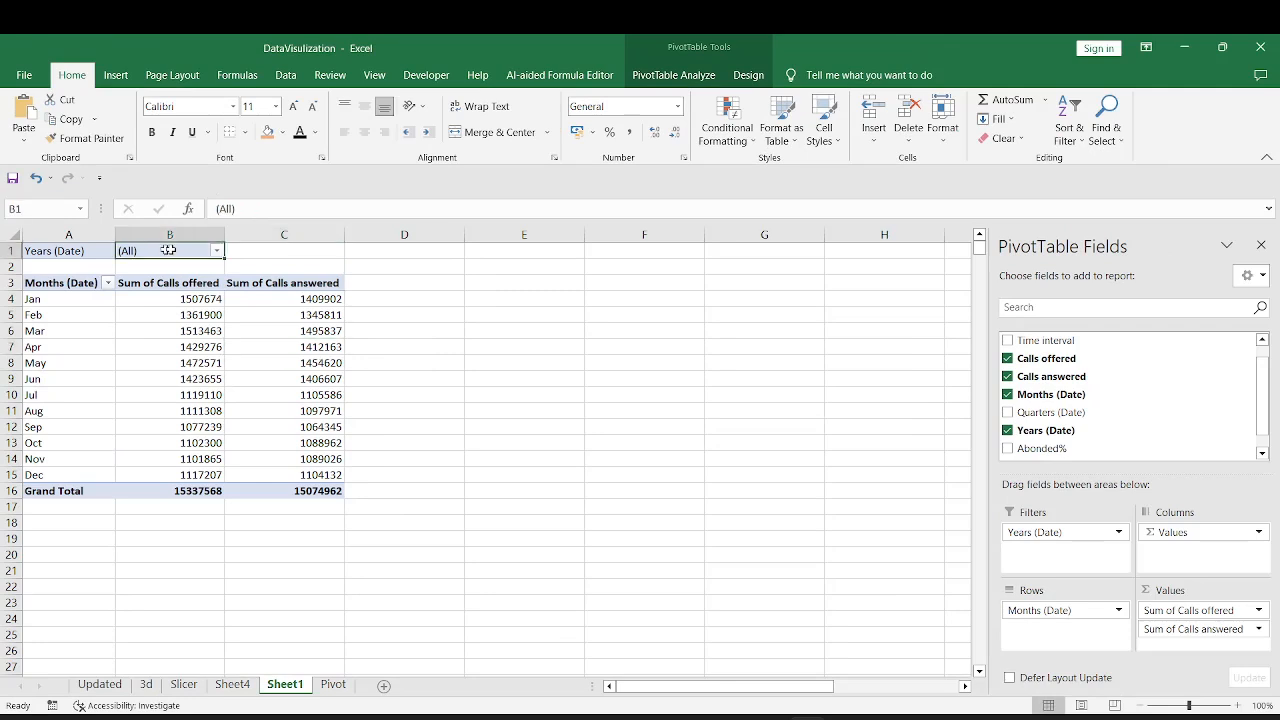
pyautogui.click(216, 250)
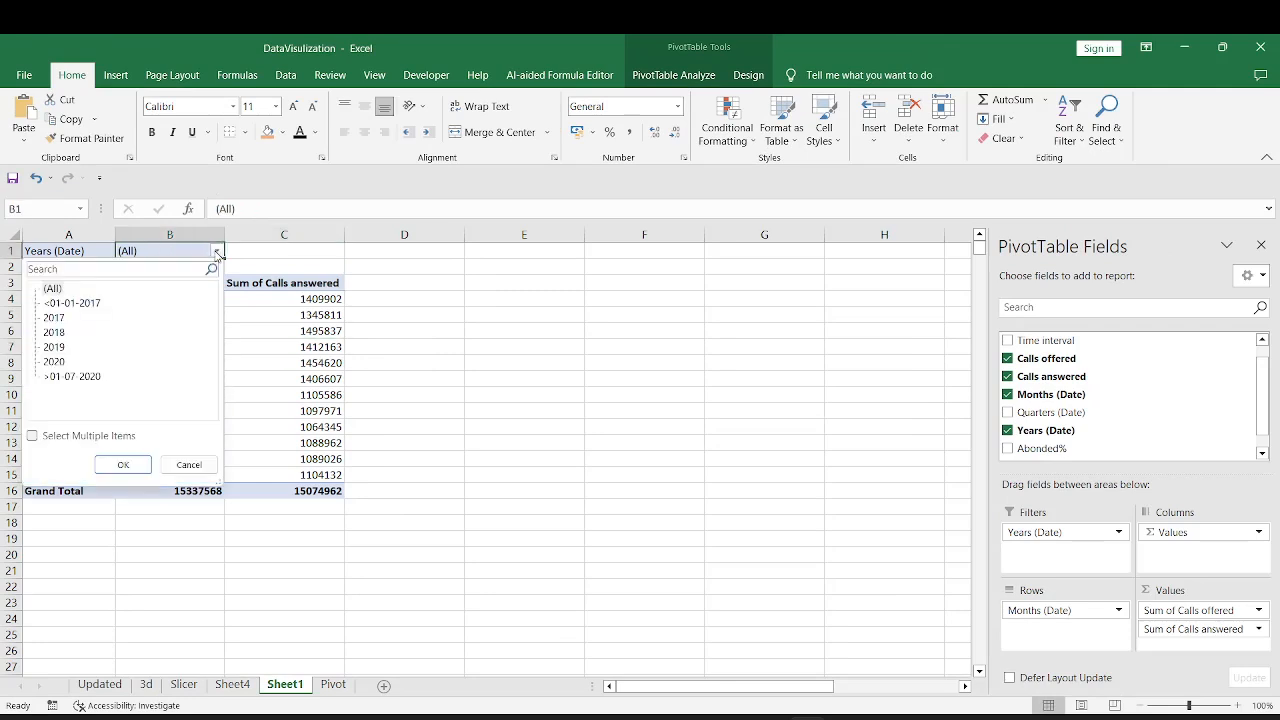
pyautogui.doubleClick(52, 318)
# Extract the source records behind April's calls answered to a new sheet, check its Date filter, and widen the Date column
pyautogui.click(322, 348)
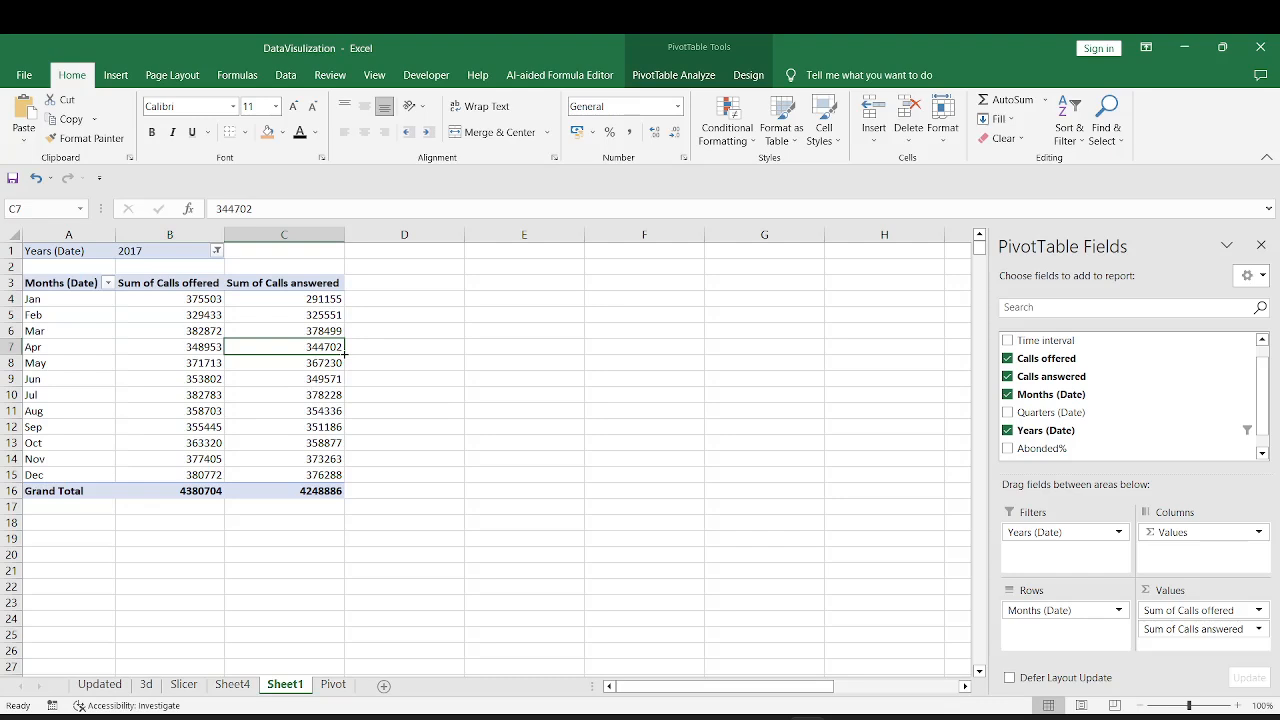
pyautogui.doubleClick(338, 348)
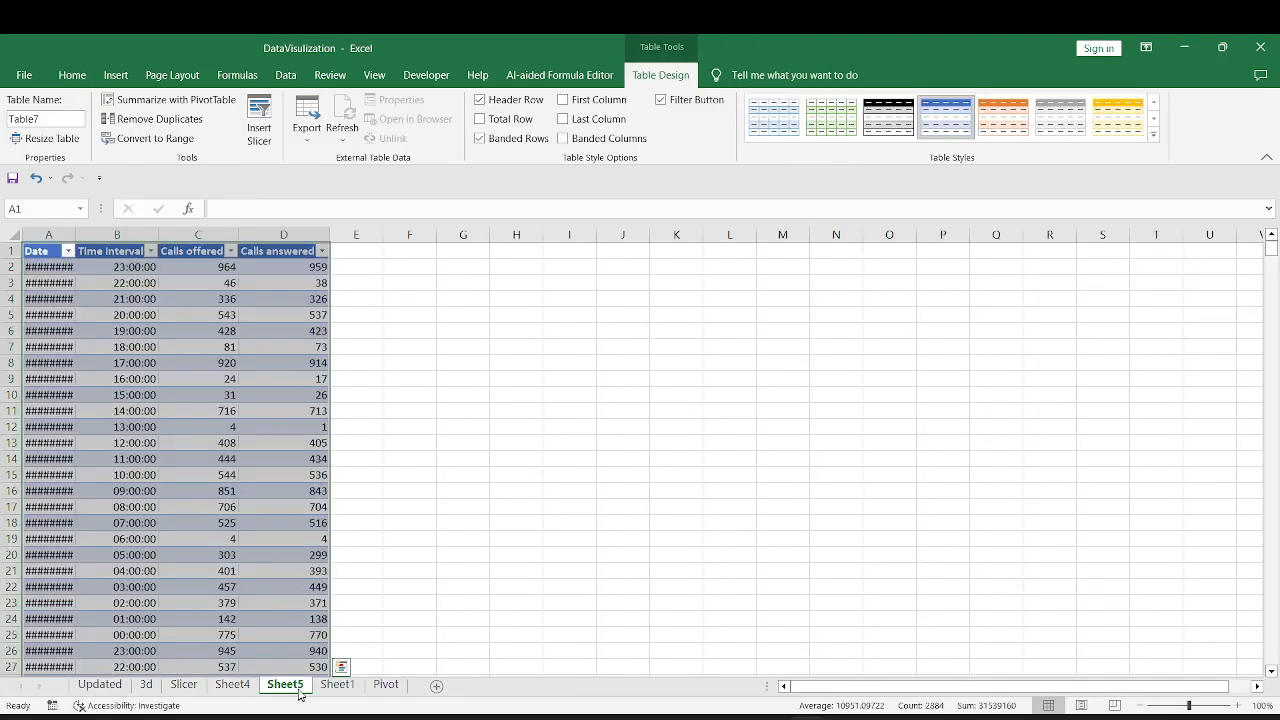
pyautogui.click(68, 251)
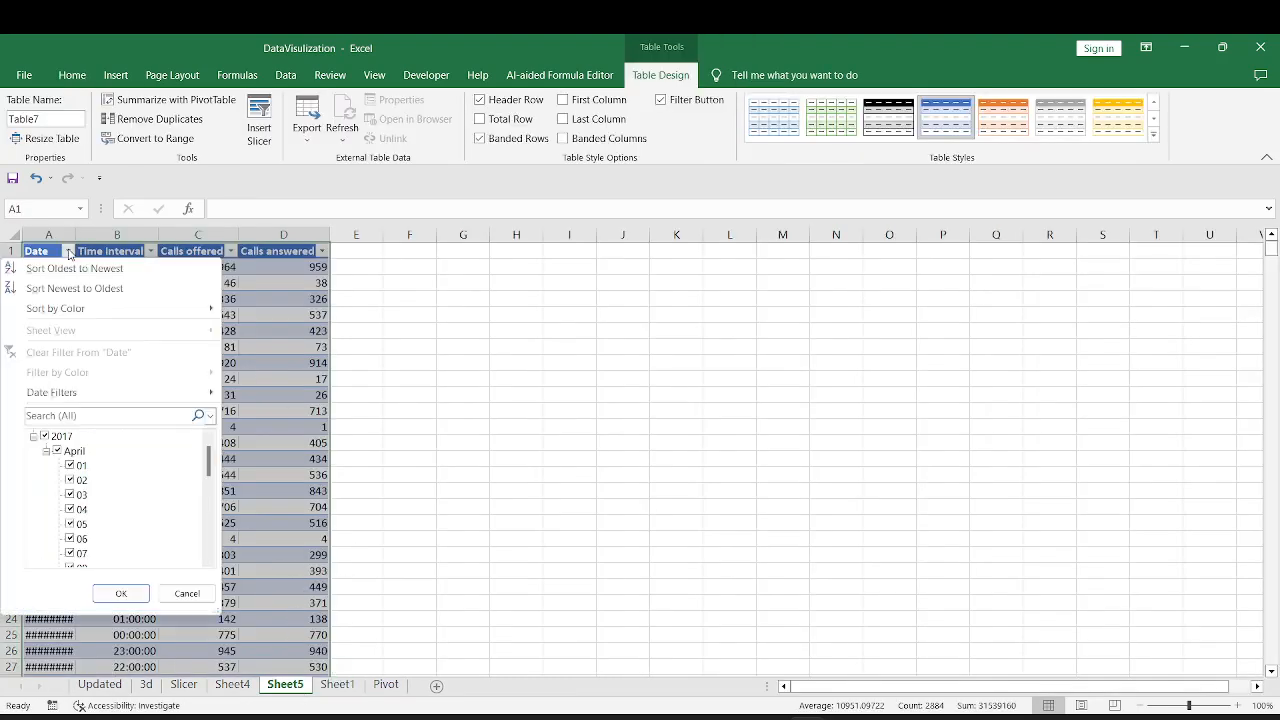
pyautogui.click(48, 452)
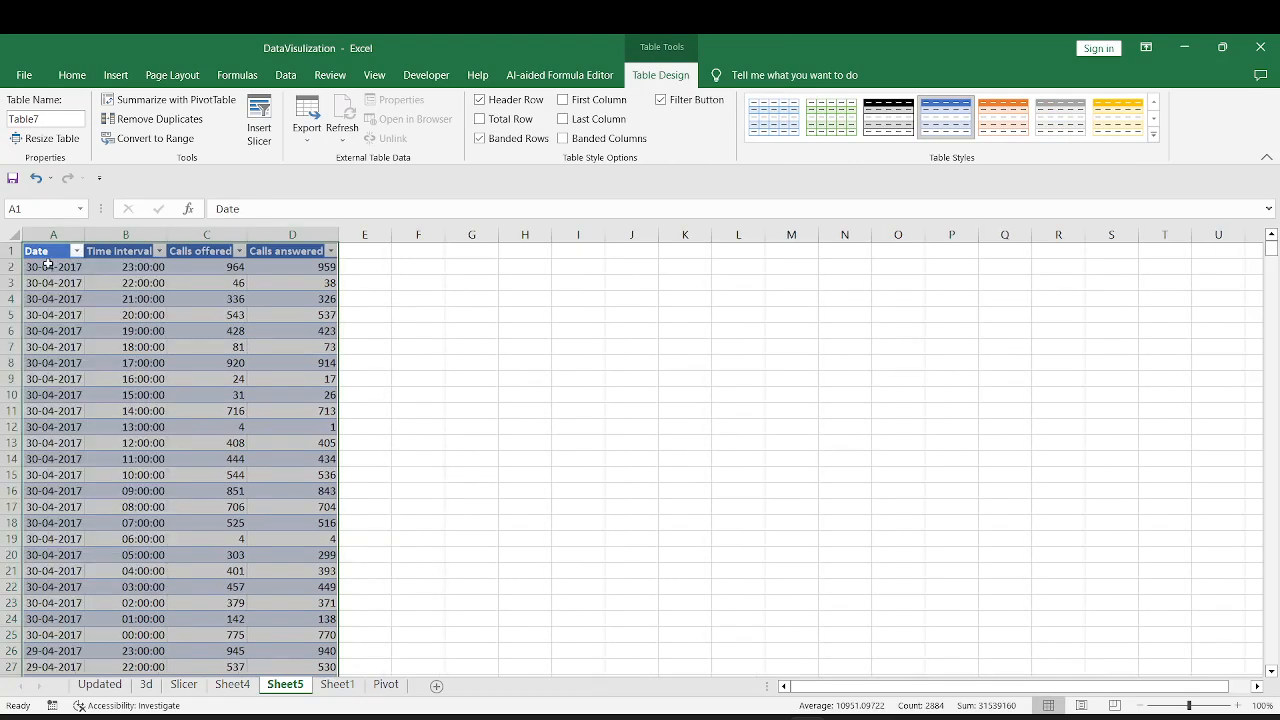
pyautogui.click(213, 270)
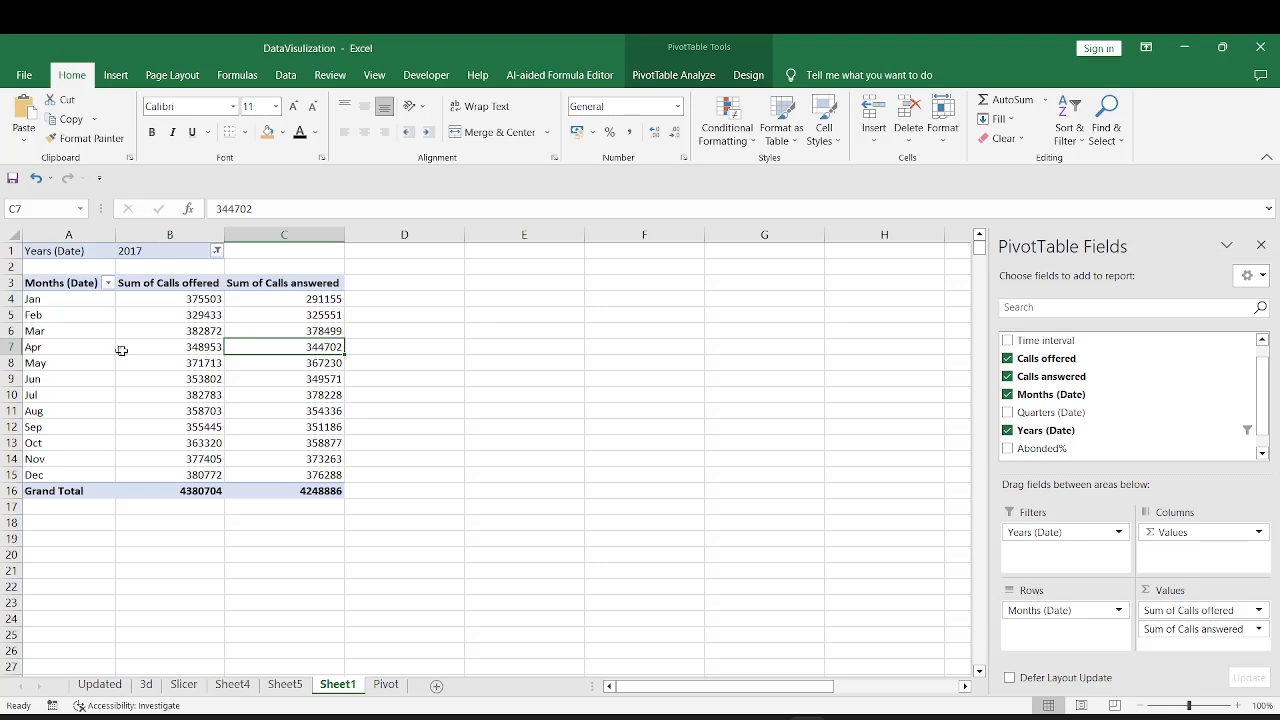
# Examine the 2017 year filter and April's calls offered and answered in the PivotTable on Sheet1
pyautogui.click(218, 252)
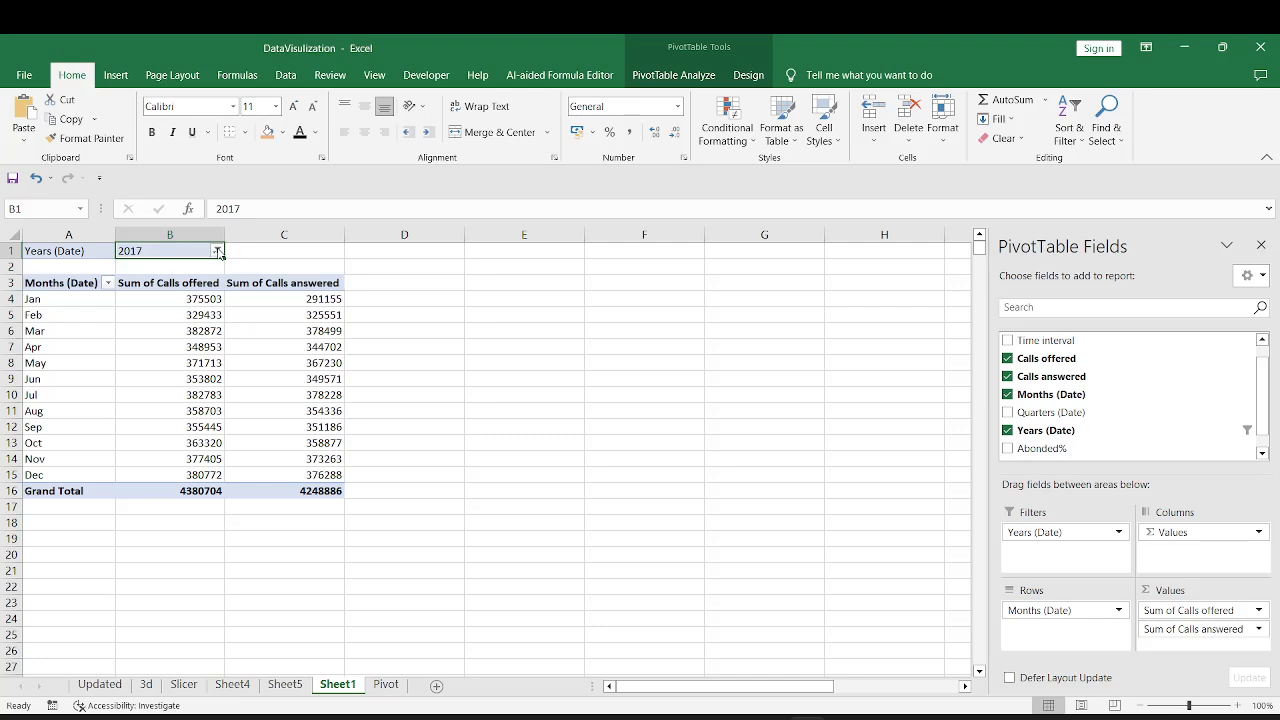
pyautogui.click(30, 347)
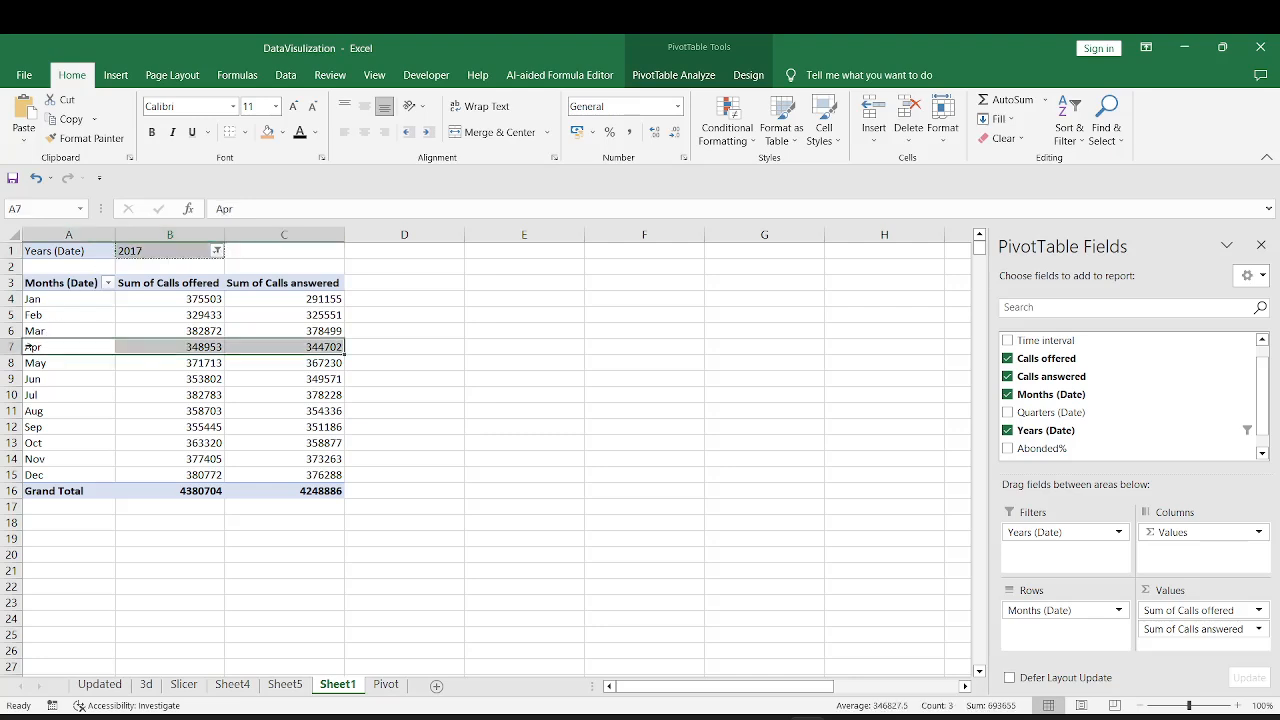
pyautogui.click(208, 347)
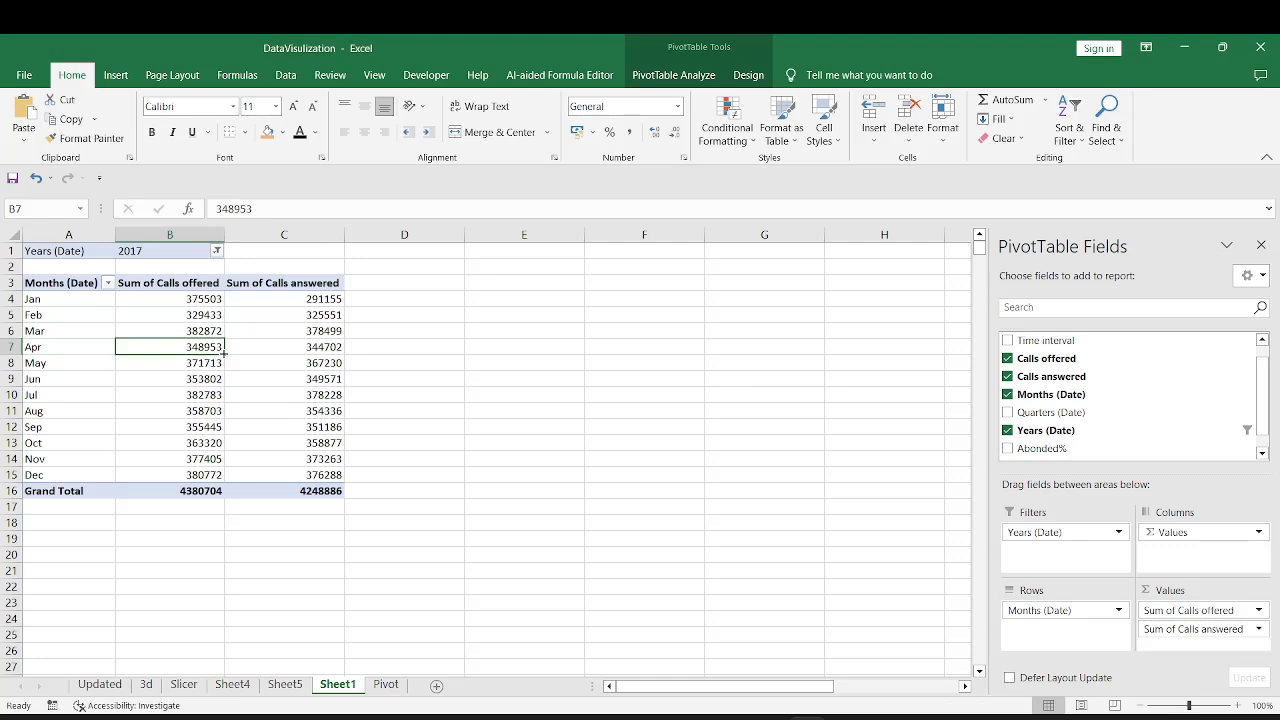
pyautogui.click(296, 347)
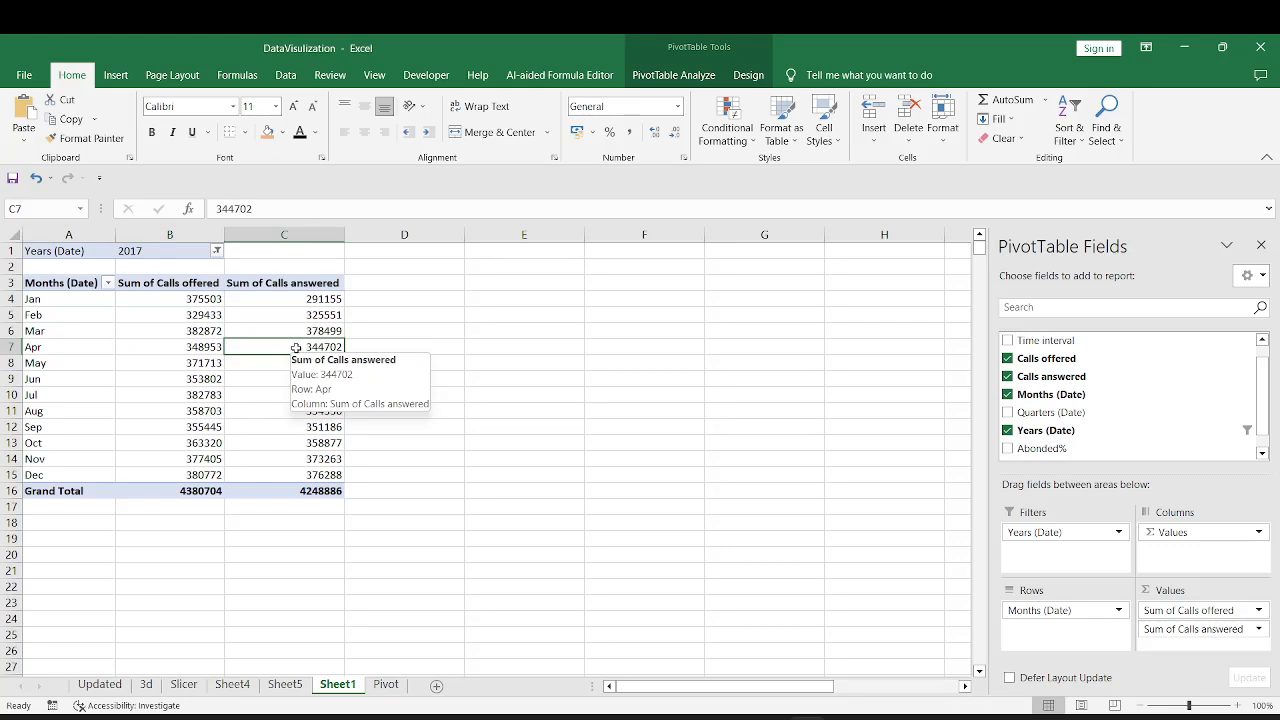
pyautogui.doubleClick(296, 347)
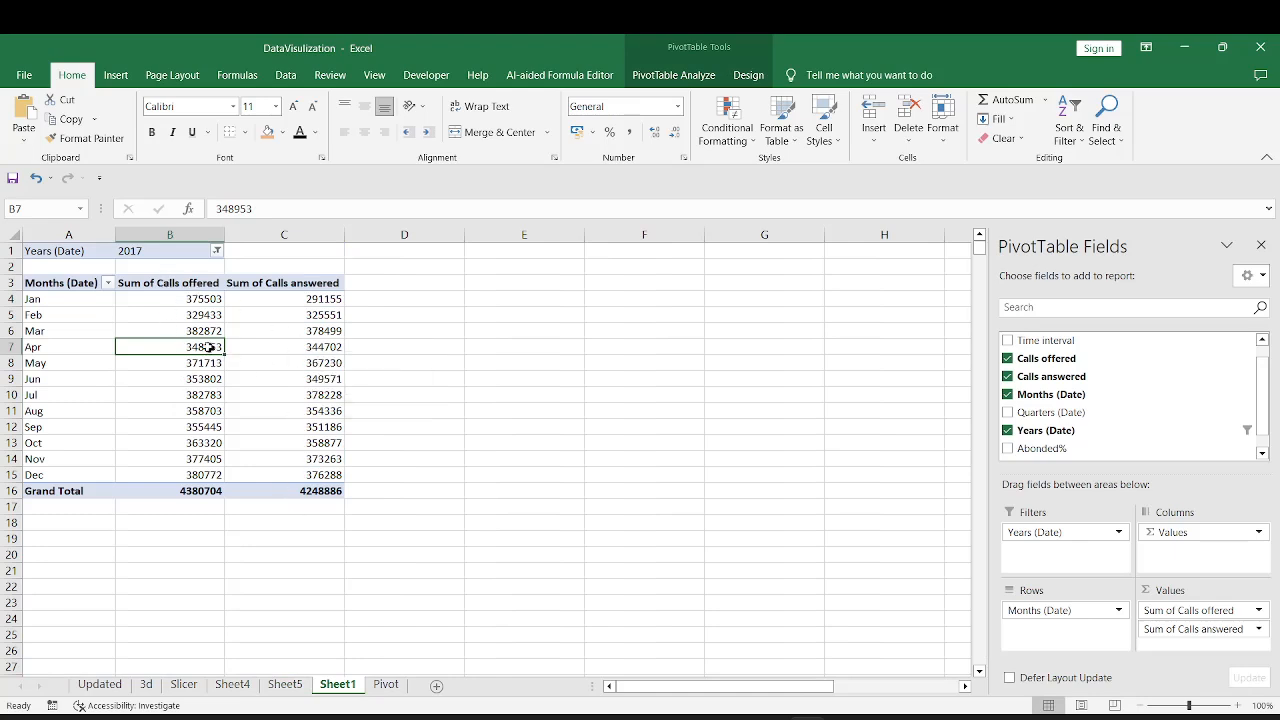
pyautogui.moveTo(191, 345)
# Check on Sheet5 which April days the Date filter lists and which hours the Time interval filter lists, keeping everything selected
pyautogui.click(285, 686)
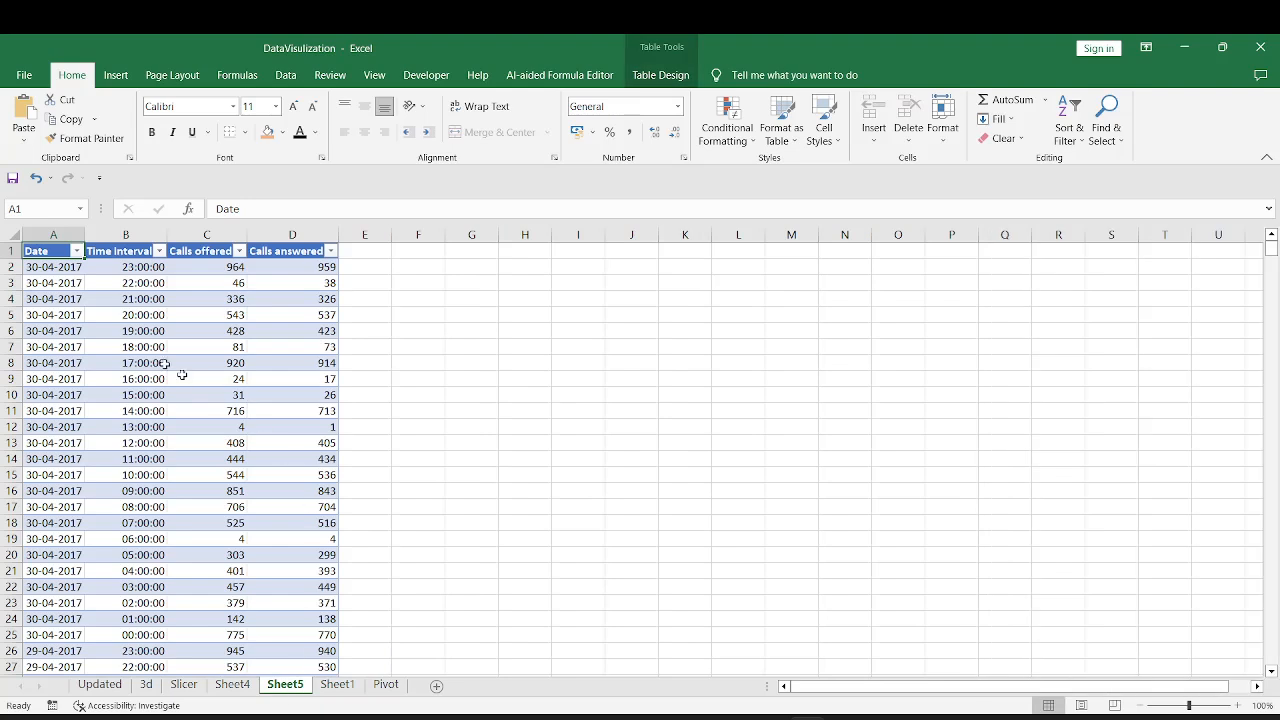
pyautogui.click(77, 252)
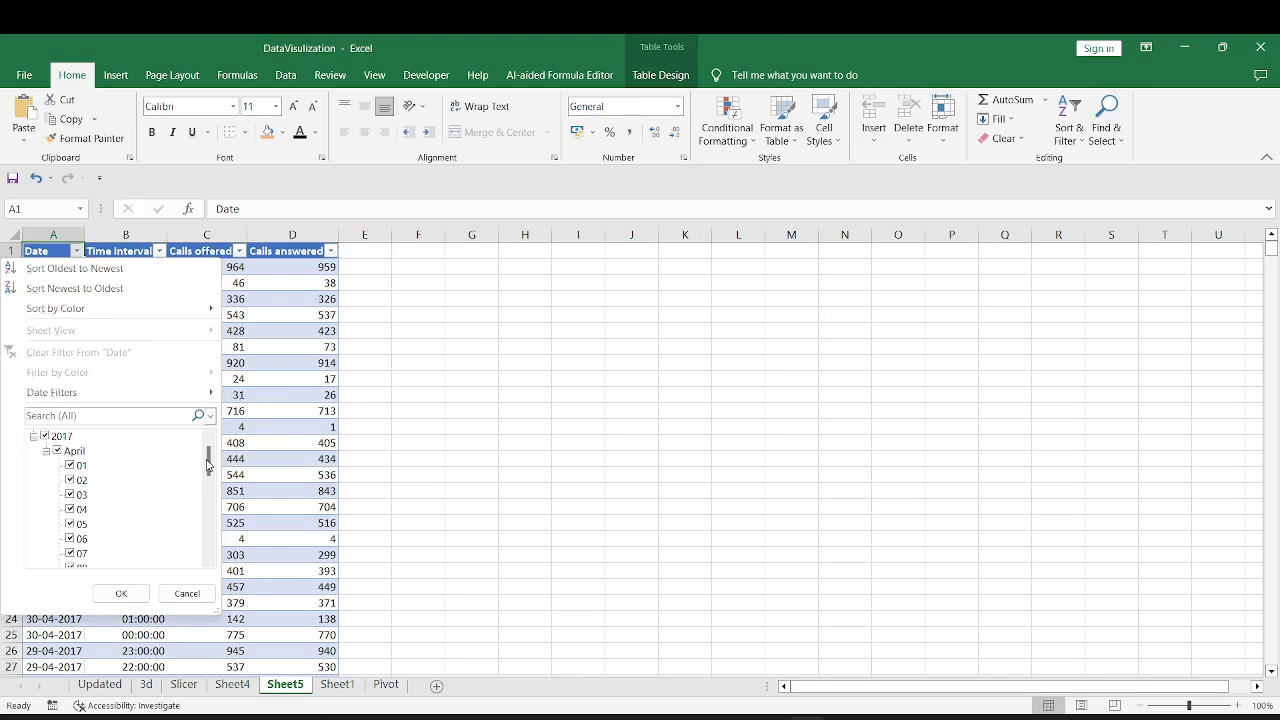
pyautogui.moveTo(207, 462); pyautogui.dragTo(211, 566)
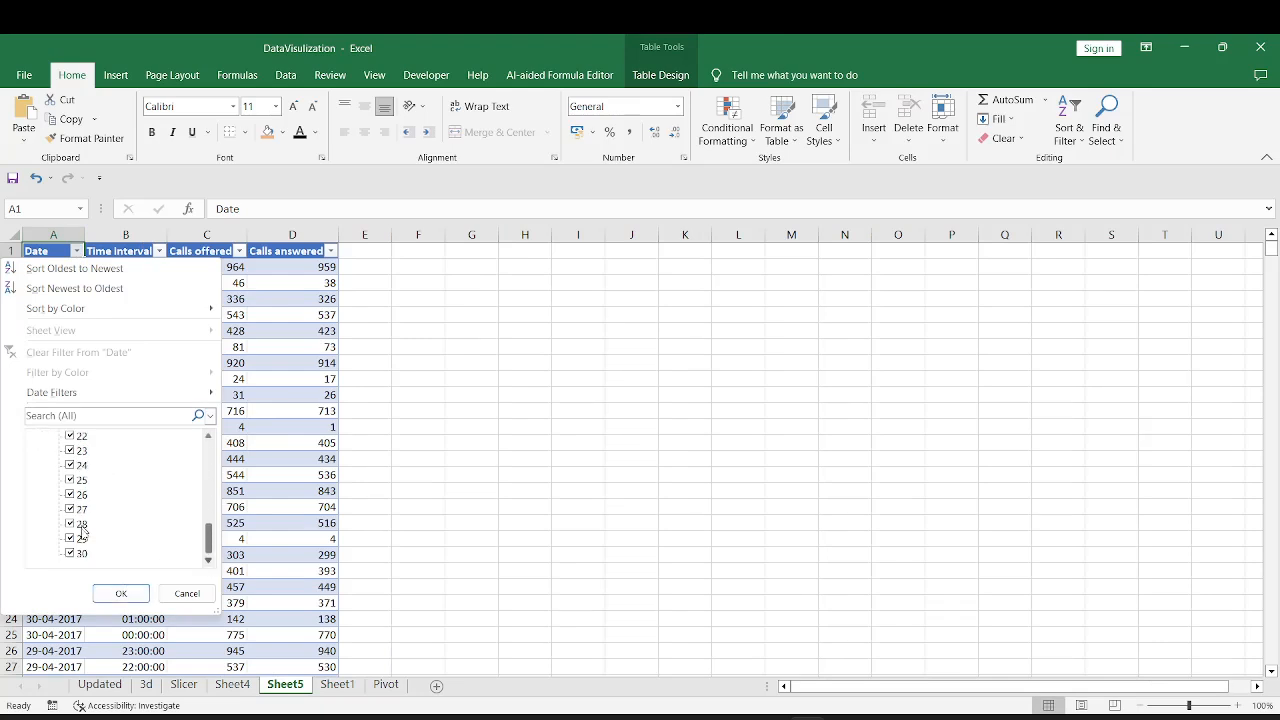
pyautogui.click(119, 592)
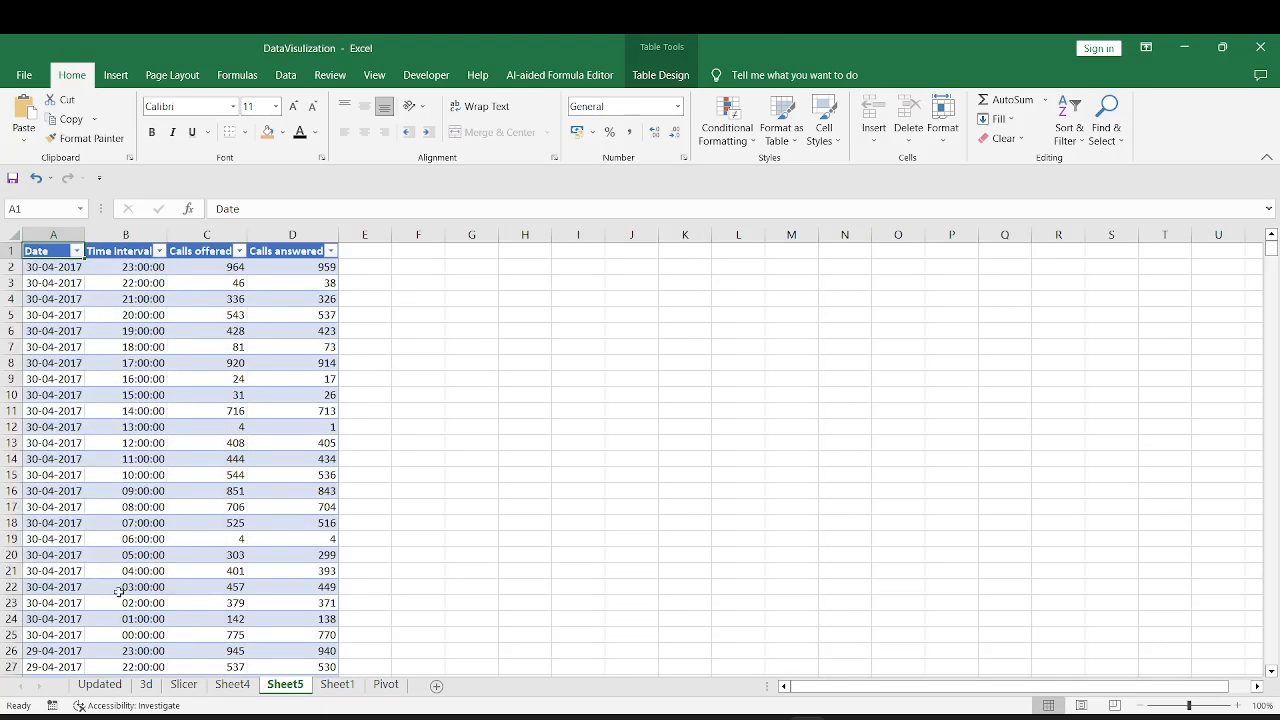
pyautogui.click(120, 264)
pyautogui.click(159, 251)
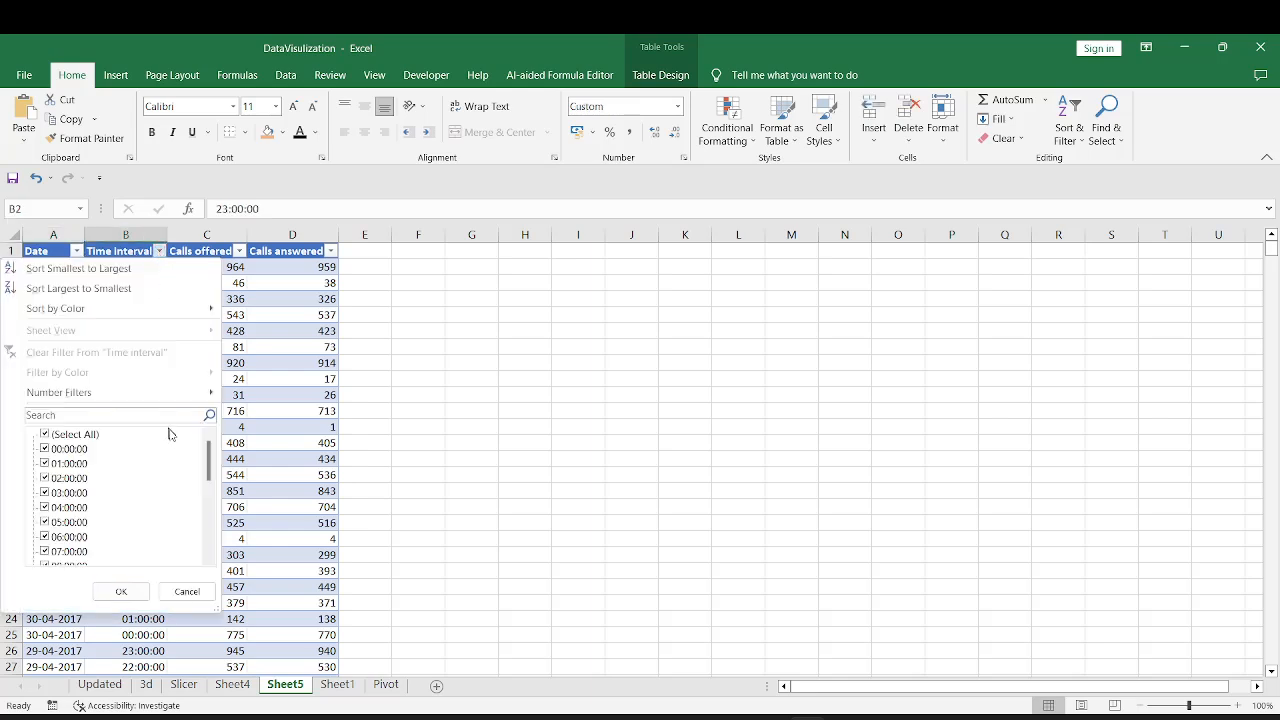
pyautogui.click(120, 591)
# Check the Calls offered total in the last row of the Sheet5 table
pyautogui.click(234, 270)
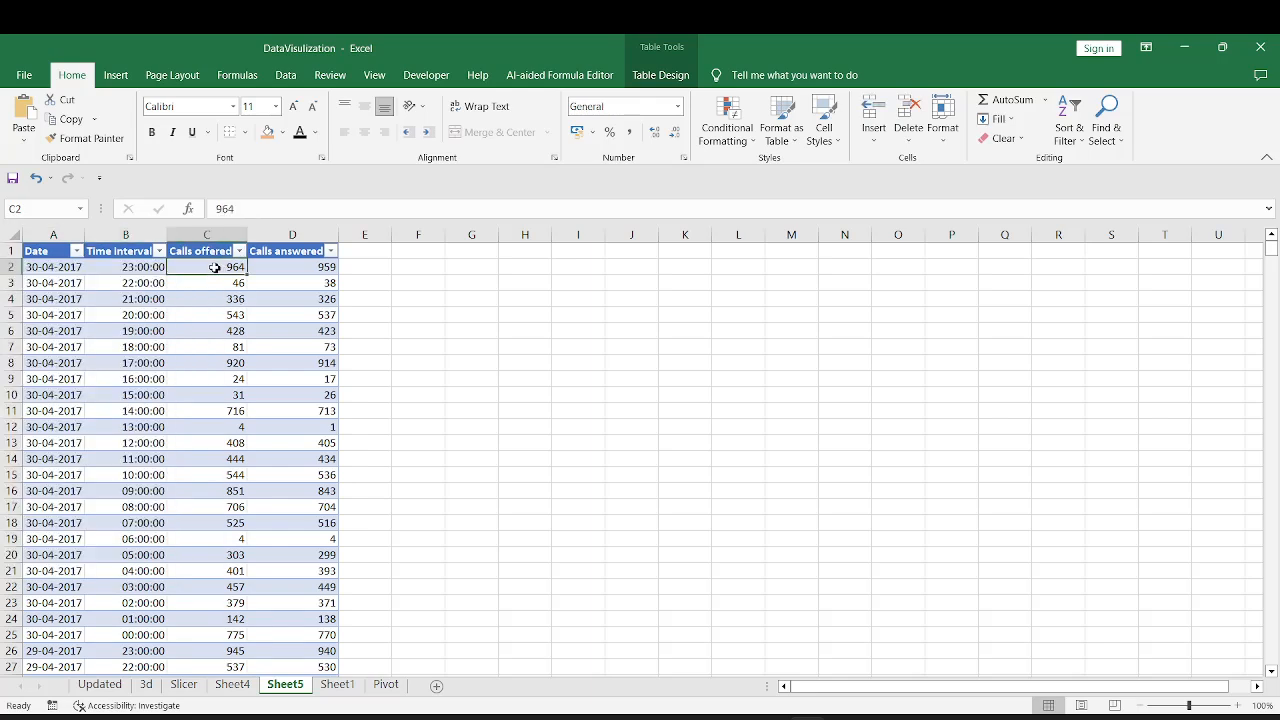
pyautogui.press('Right')
pyautogui.click(224, 267)
pyautogui.hotkey('ctrl', 'Down')
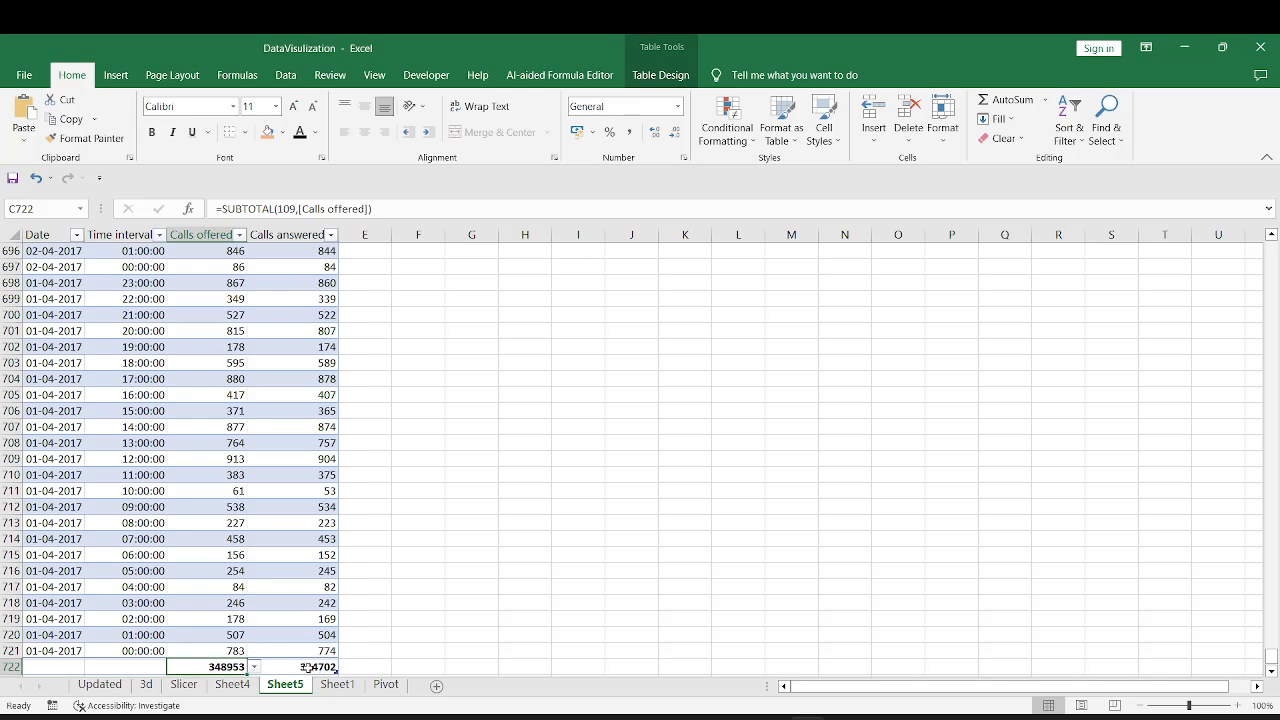
# Compare April's calls offered and answered in the Sheet1 PivotTable with the Sheet5 totals, and return to cell A1 of Sheet5
pyautogui.click(337, 684)
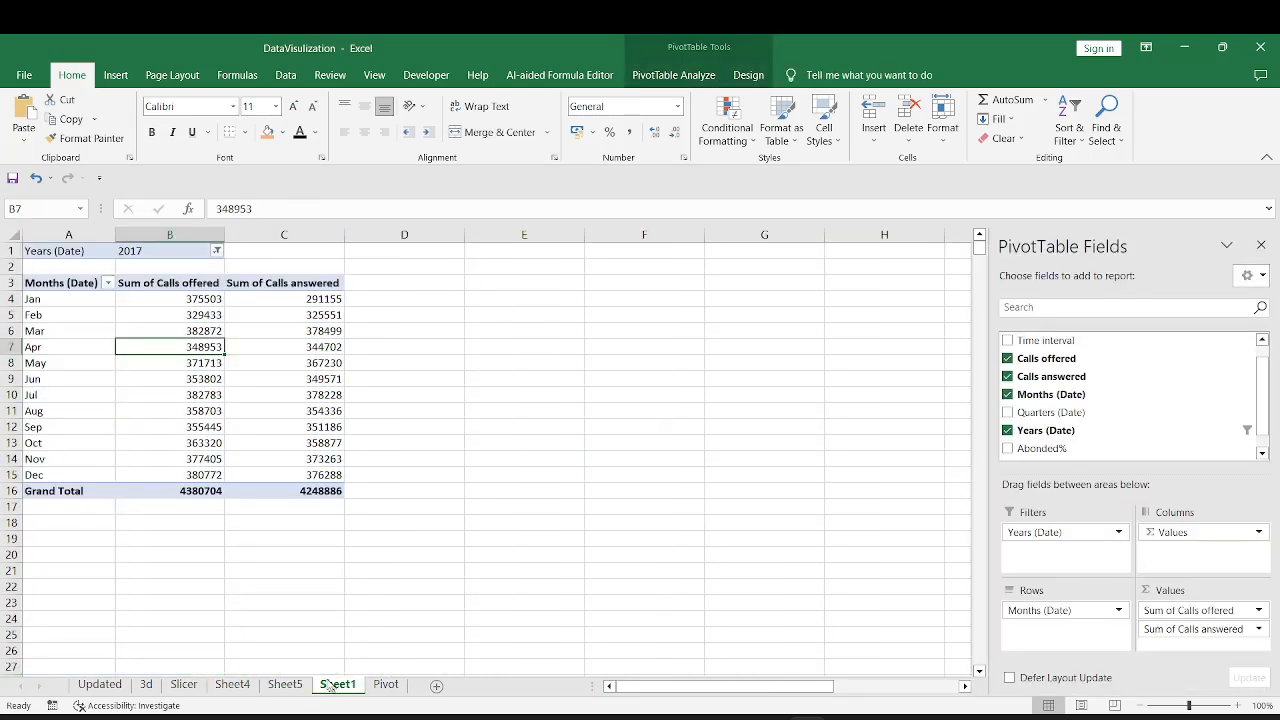
pyautogui.moveTo(293, 348); pyautogui.dragTo(190, 347)
pyautogui.click(285, 684)
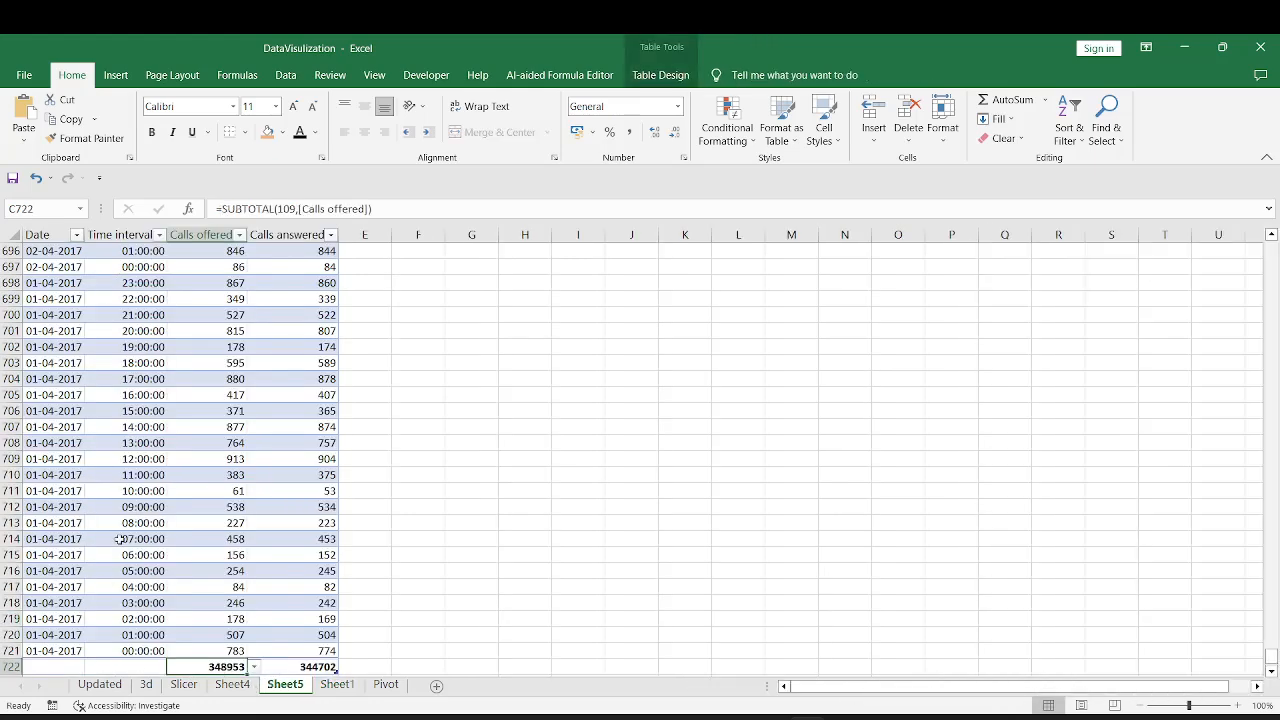
pyautogui.hotkey('ctrl', 'Home')
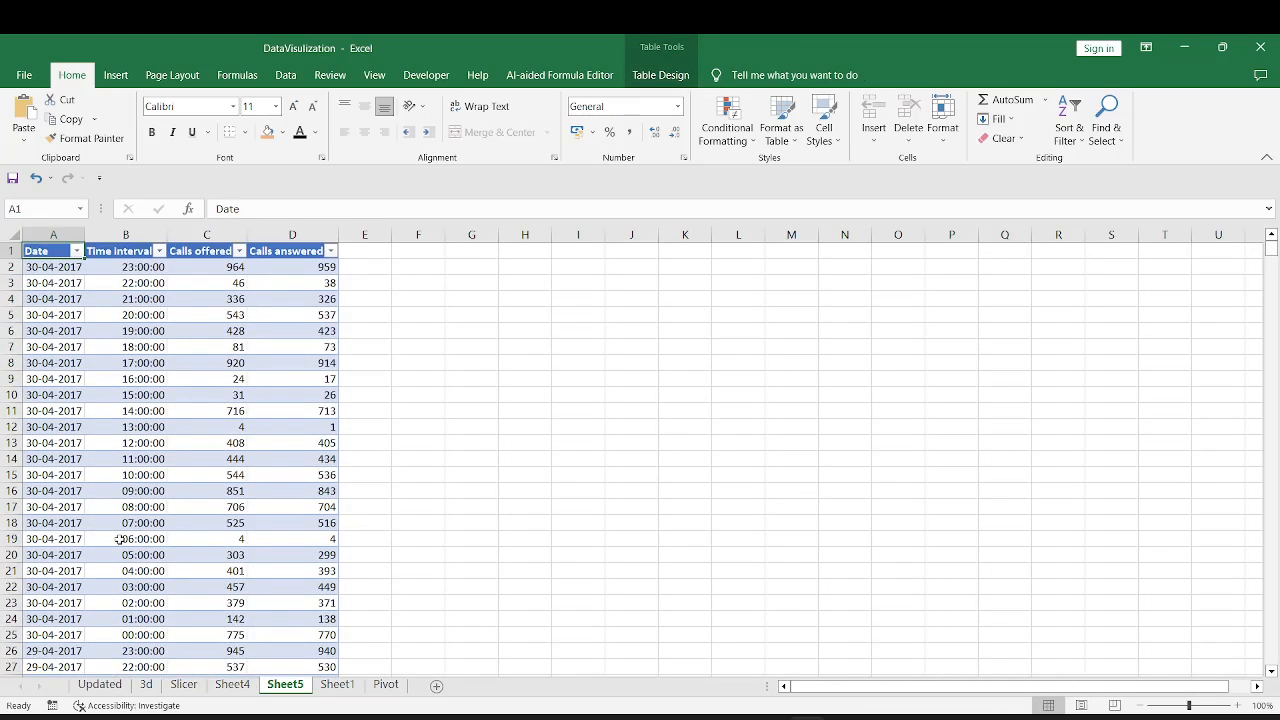
# Delete Sheet4 and set the year filter of the PivotTable on Sheet1 to (All)
pyautogui.click(337, 684)
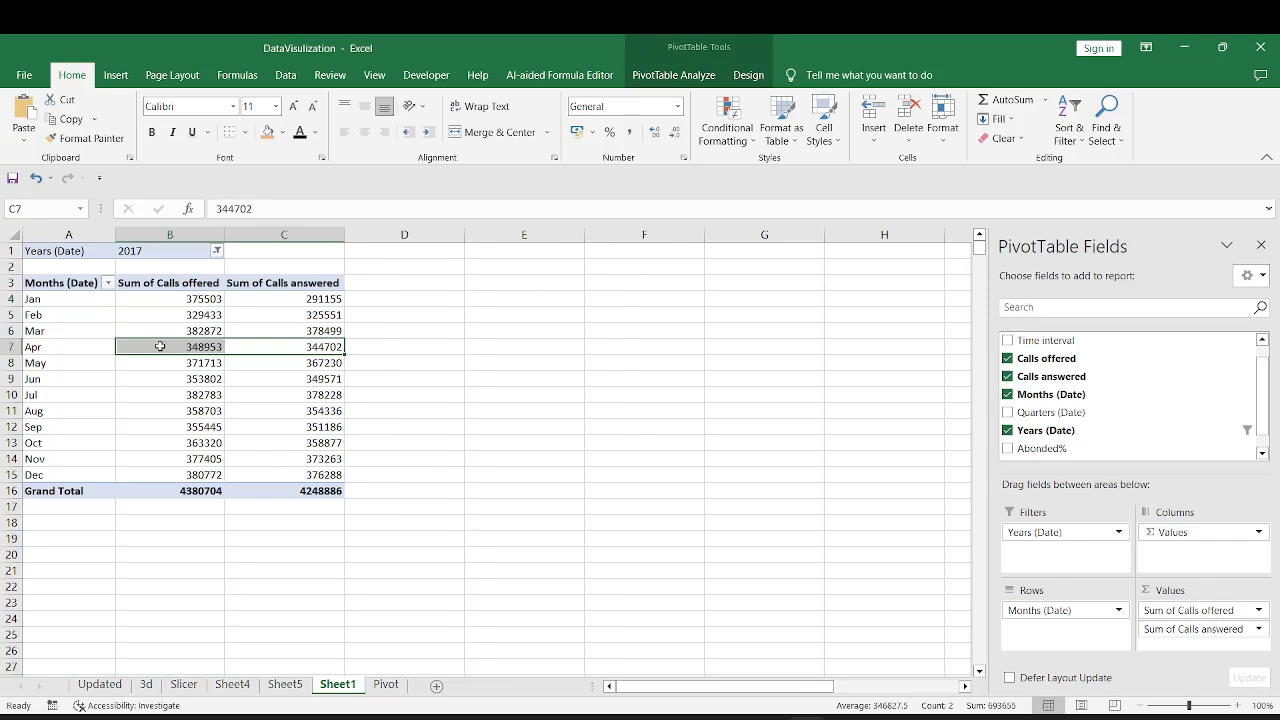
pyautogui.click(285, 684)
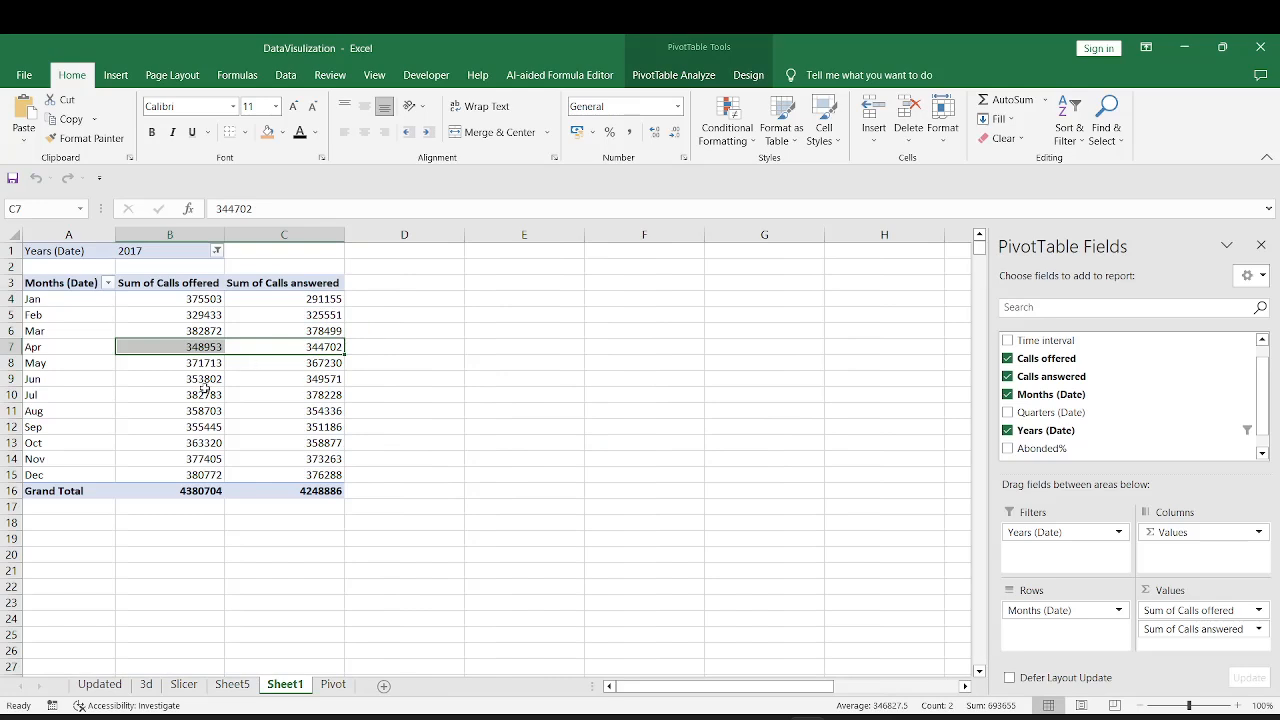
pyautogui.click(204, 388)
pyautogui.click(217, 250)
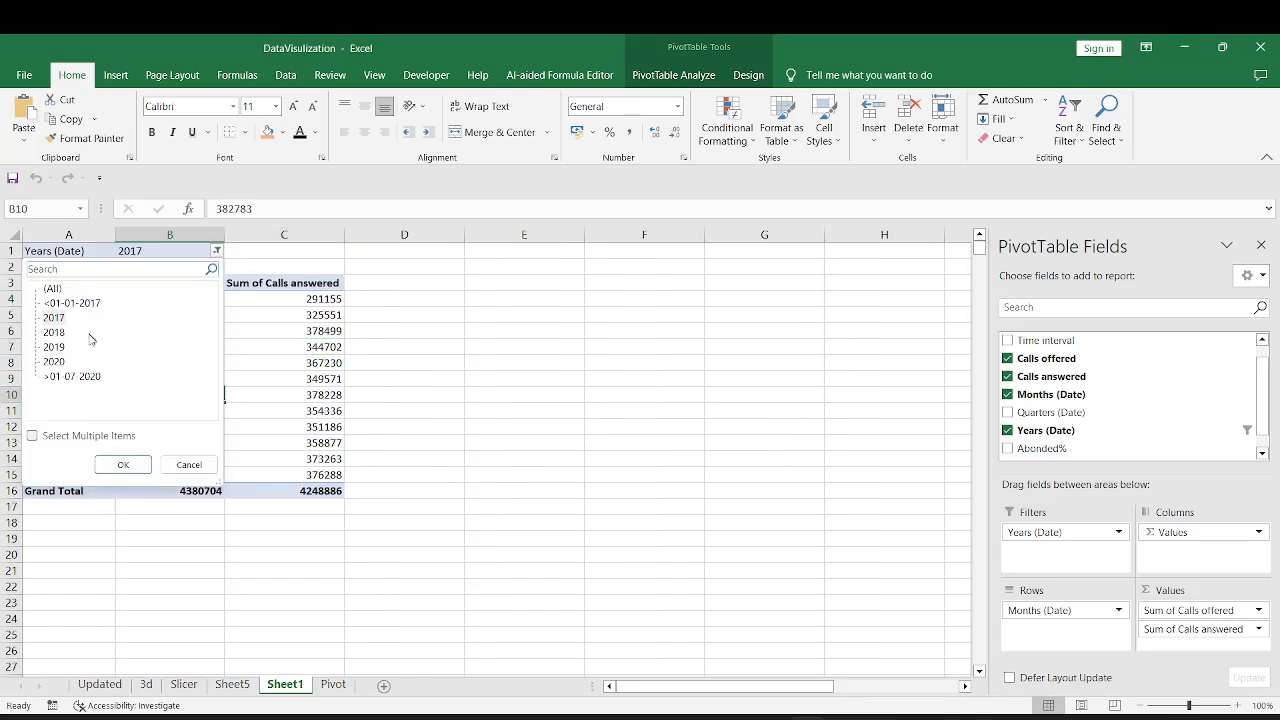
pyautogui.click(121, 465)
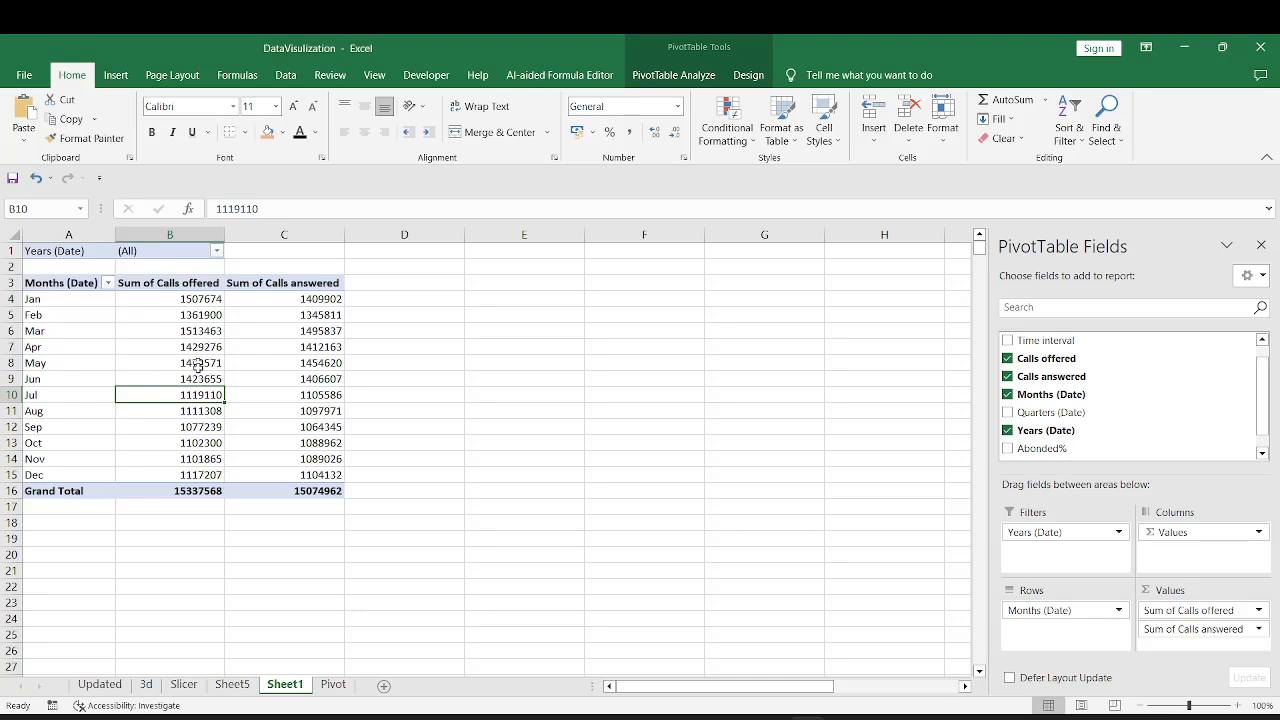
# Drill into September's calls offered value in the PivotTable to list its underlying records on a new sheet
pyautogui.click(183, 427)
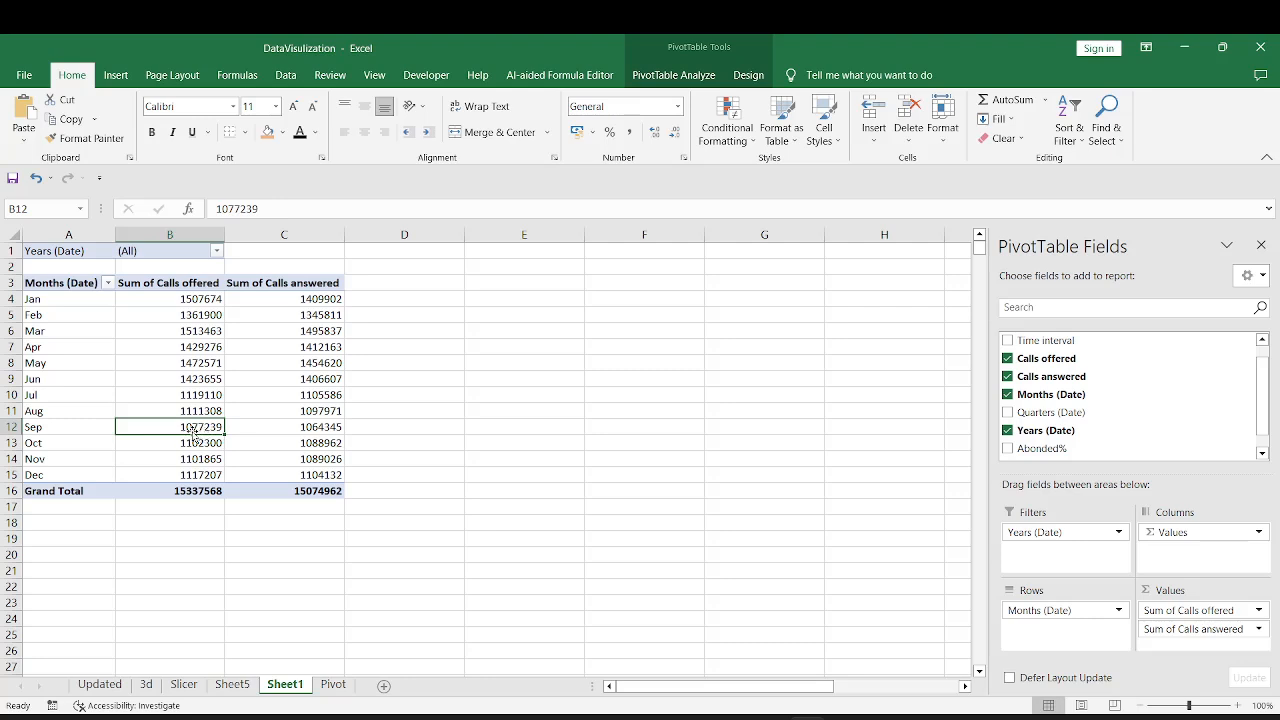
pyautogui.click(86, 430)
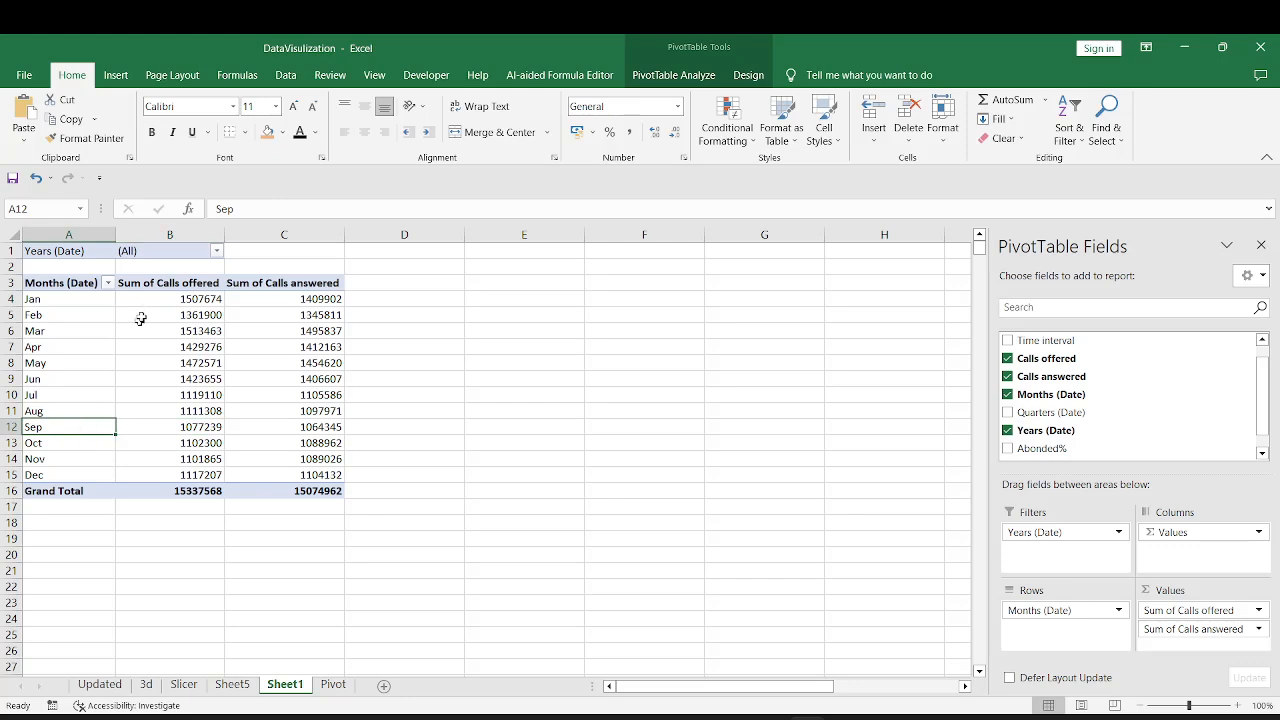
pyautogui.click(198, 425)
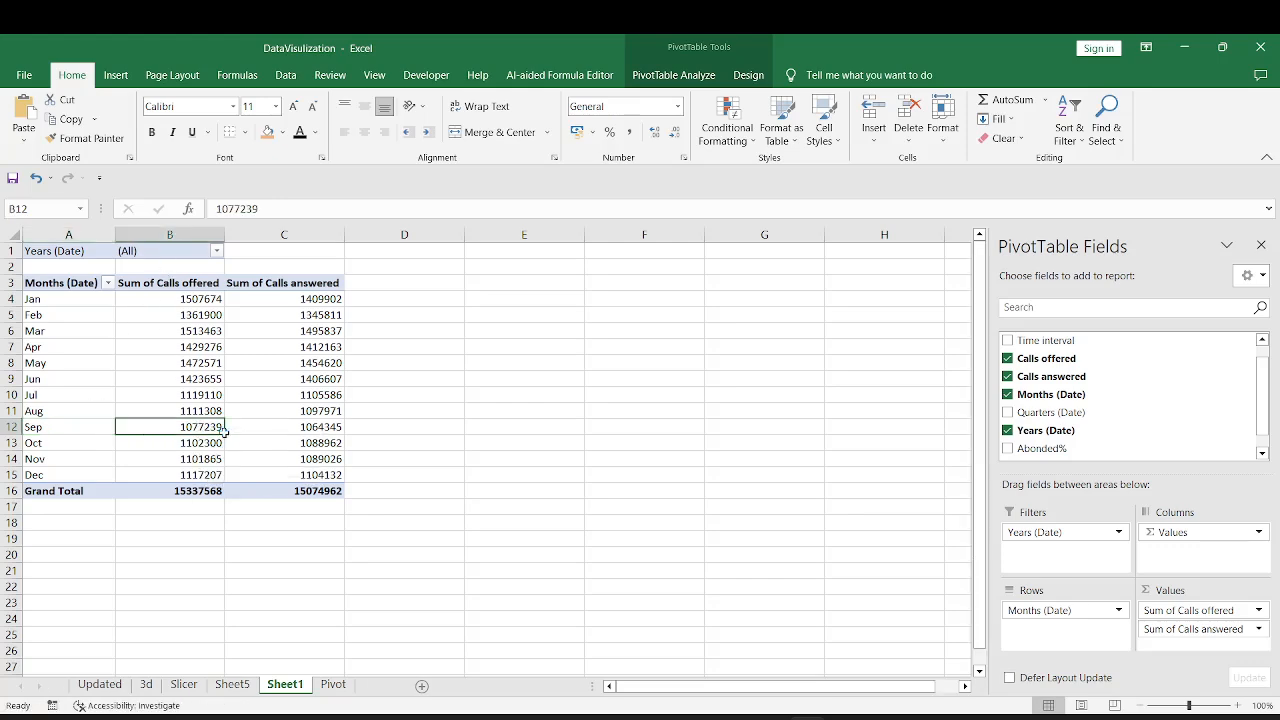
pyautogui.doubleClick(205, 427)
# Check on Sheet6 which years and months the Date filter lists and which hours the Time interval filter lists, keeping everything selected
pyautogui.click(77, 251)
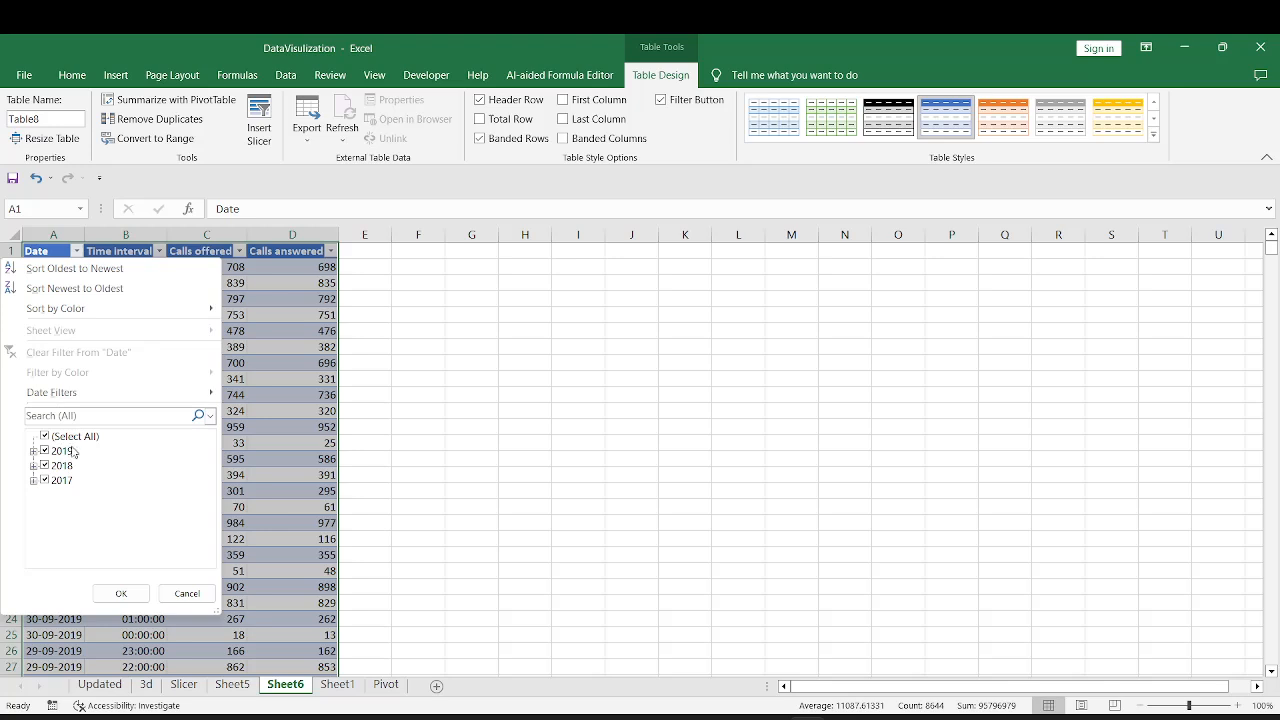
pyautogui.click(158, 251)
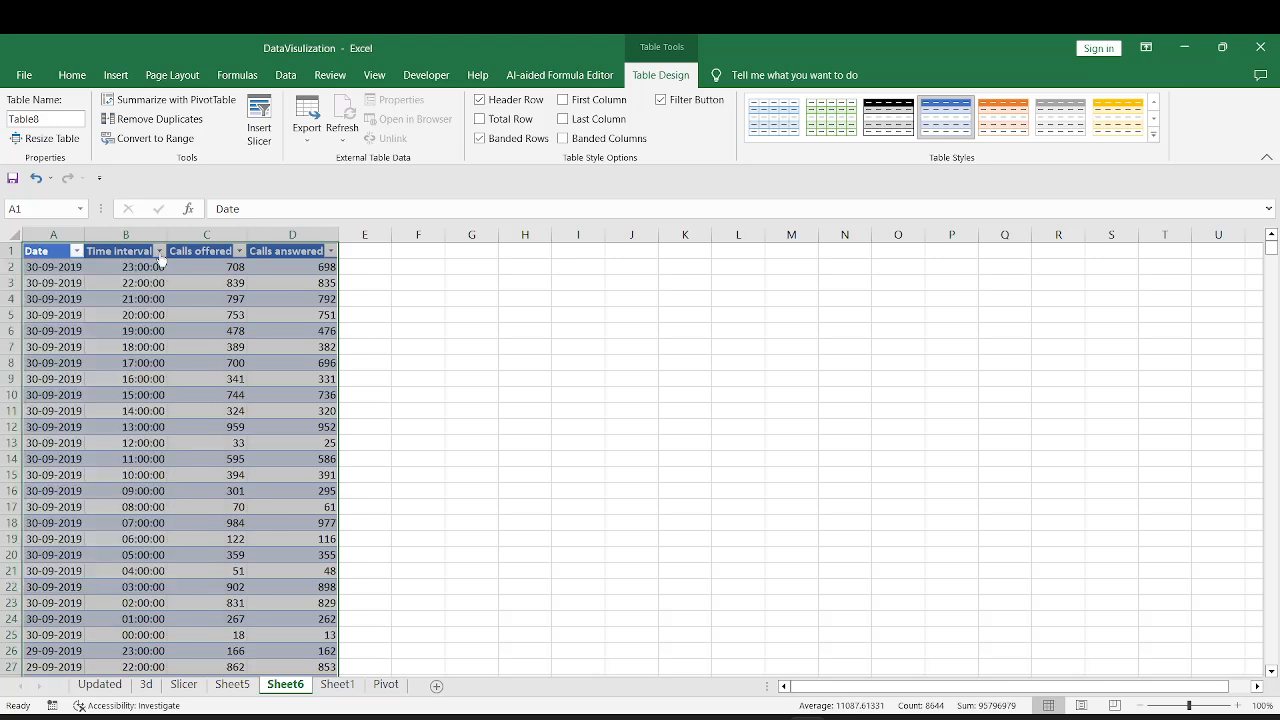
pyautogui.click(158, 251)
pyautogui.moveTo(203, 455); pyautogui.dragTo(208, 545)
pyautogui.click(121, 591)
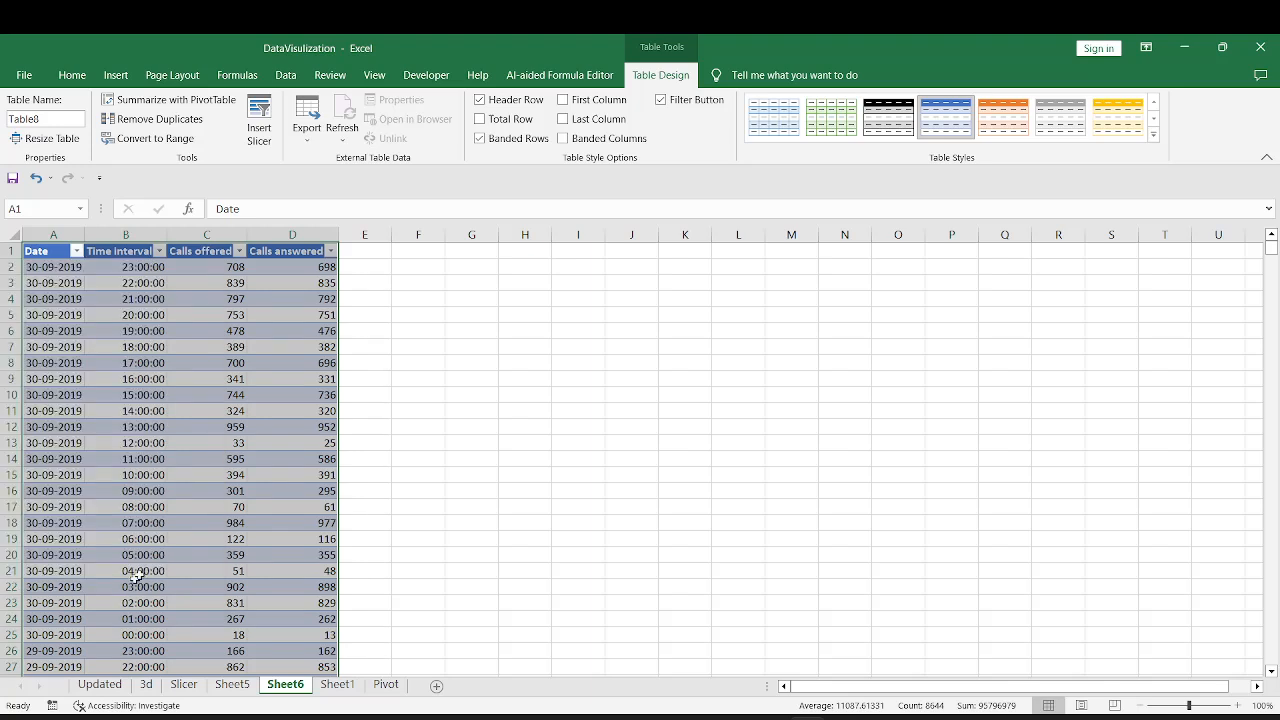
pyautogui.click(47, 318)
pyautogui.click(76, 251)
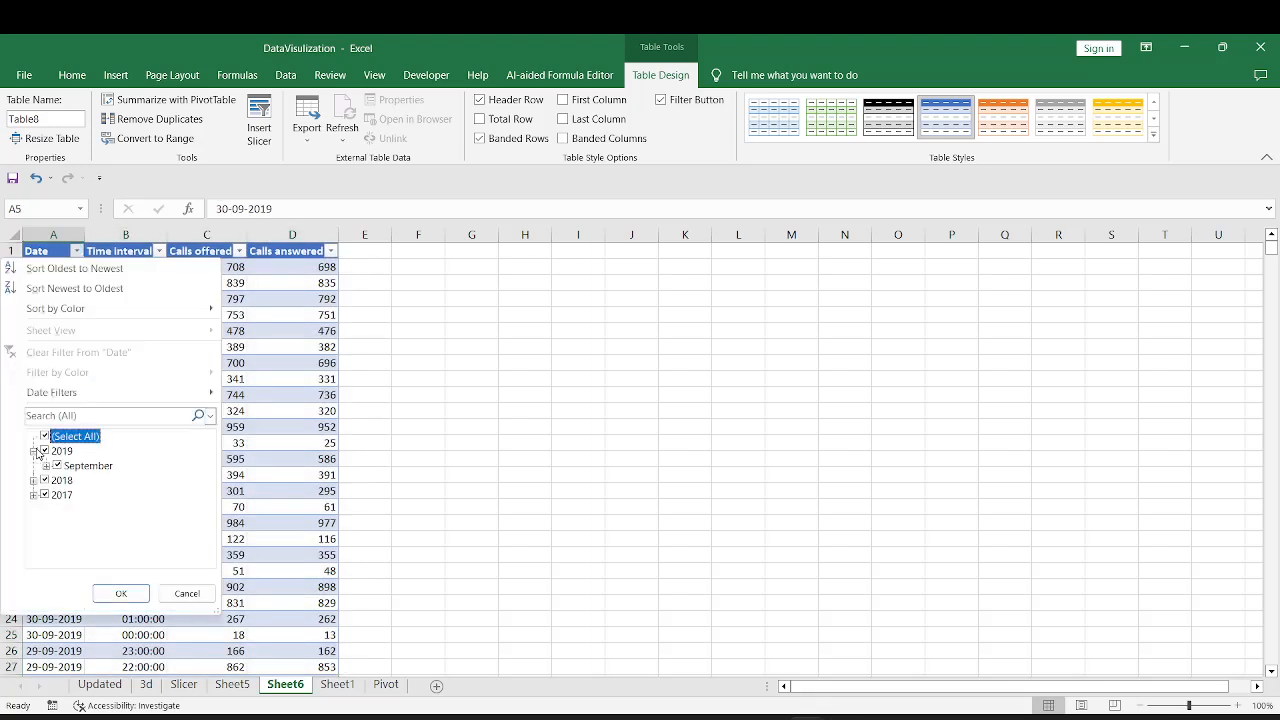
pyautogui.click(35, 451)
pyautogui.click(35, 466)
pyautogui.click(35, 466)
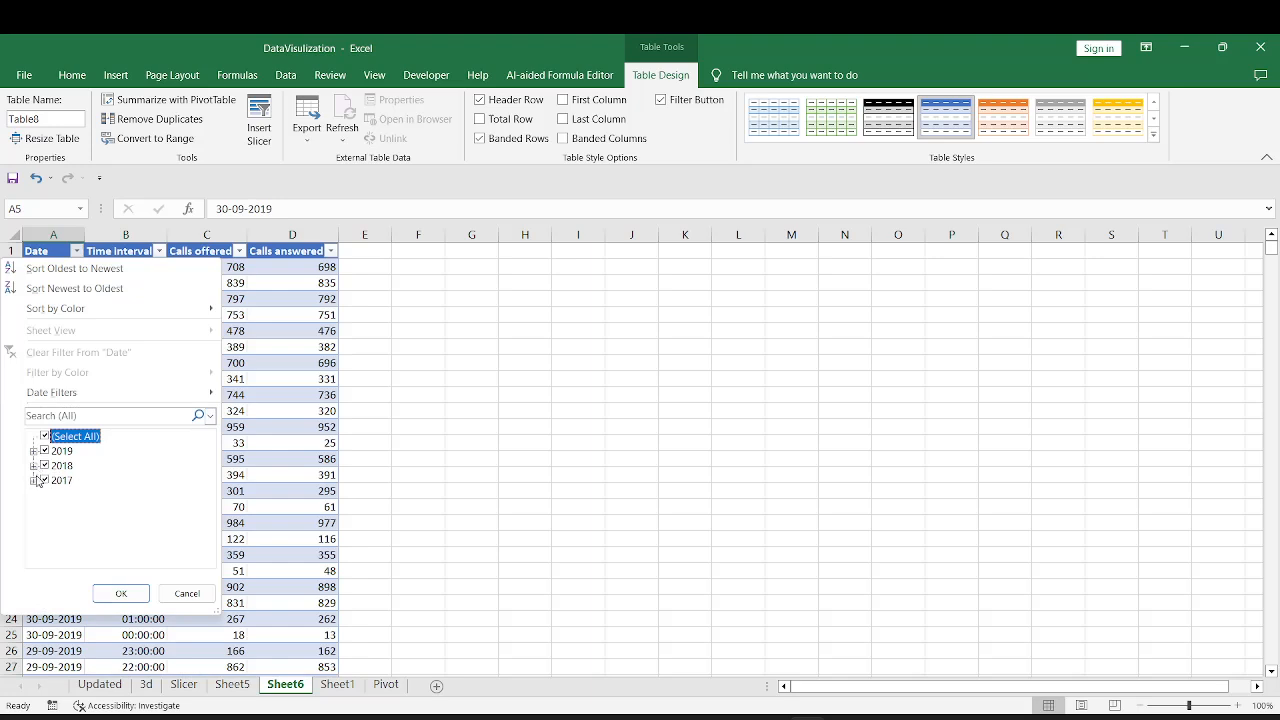
pyautogui.click(35, 481)
pyautogui.click(115, 591)
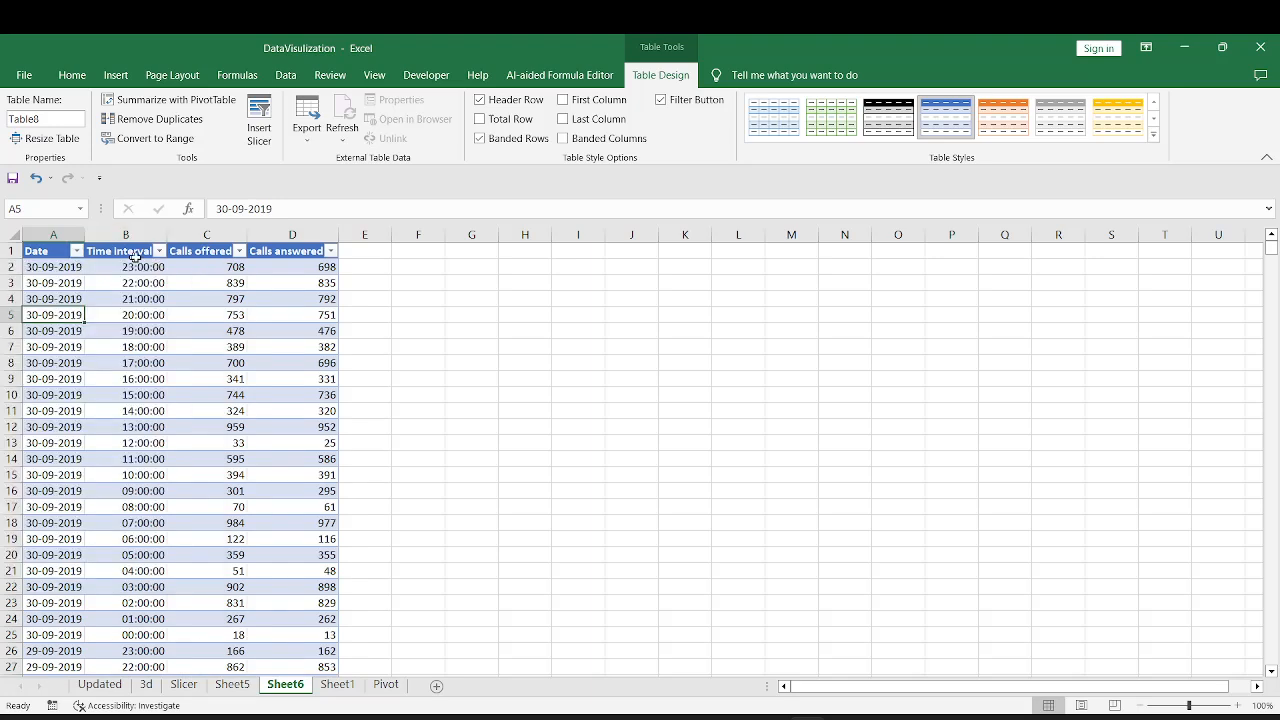
# Add totals for Calls offered and Calls answered directly below the last record of the Sheet6 table
pyautogui.click(205, 267)
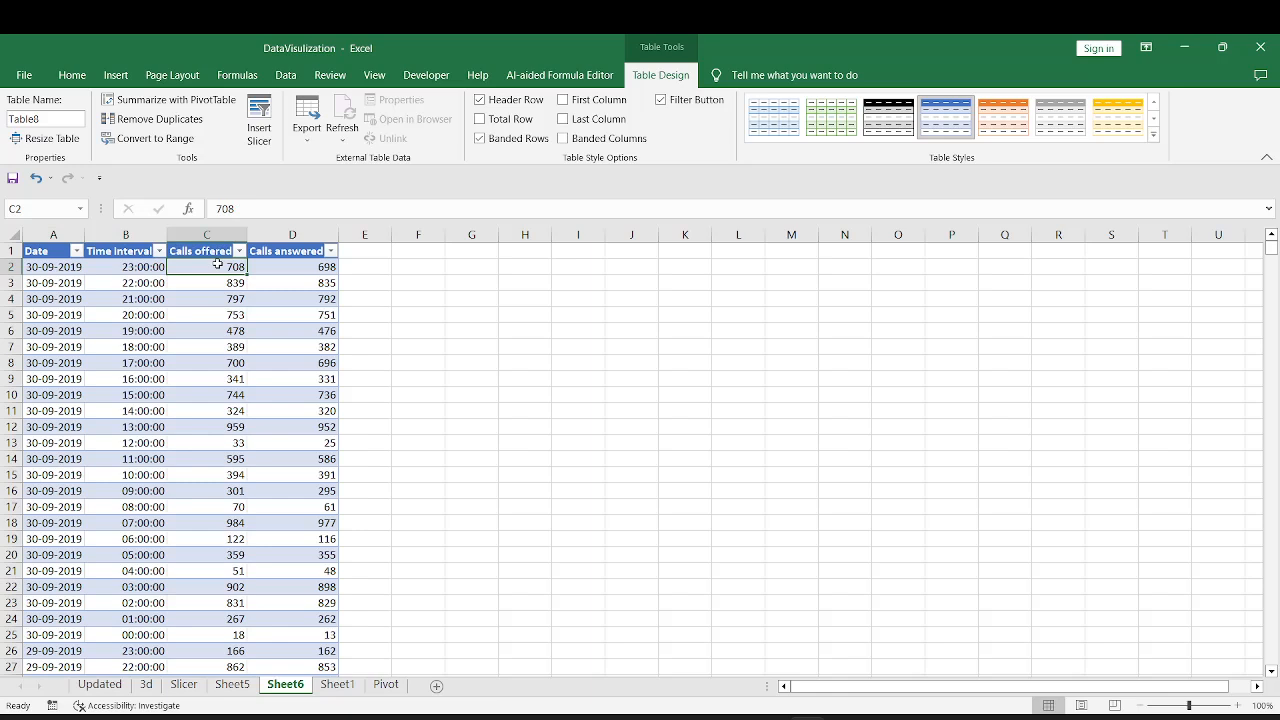
pyautogui.hotkey('ctrl', 'Down')
pyautogui.press('Down')
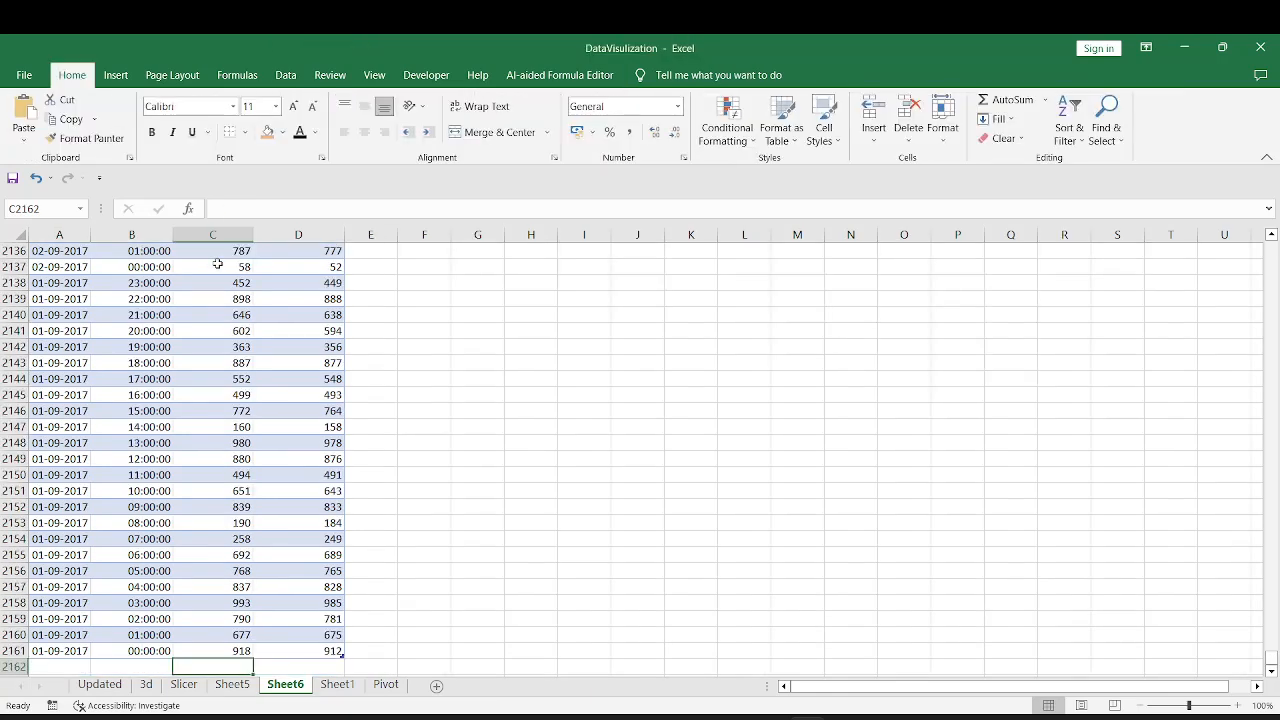
pyautogui.hotkey('alt', '=')
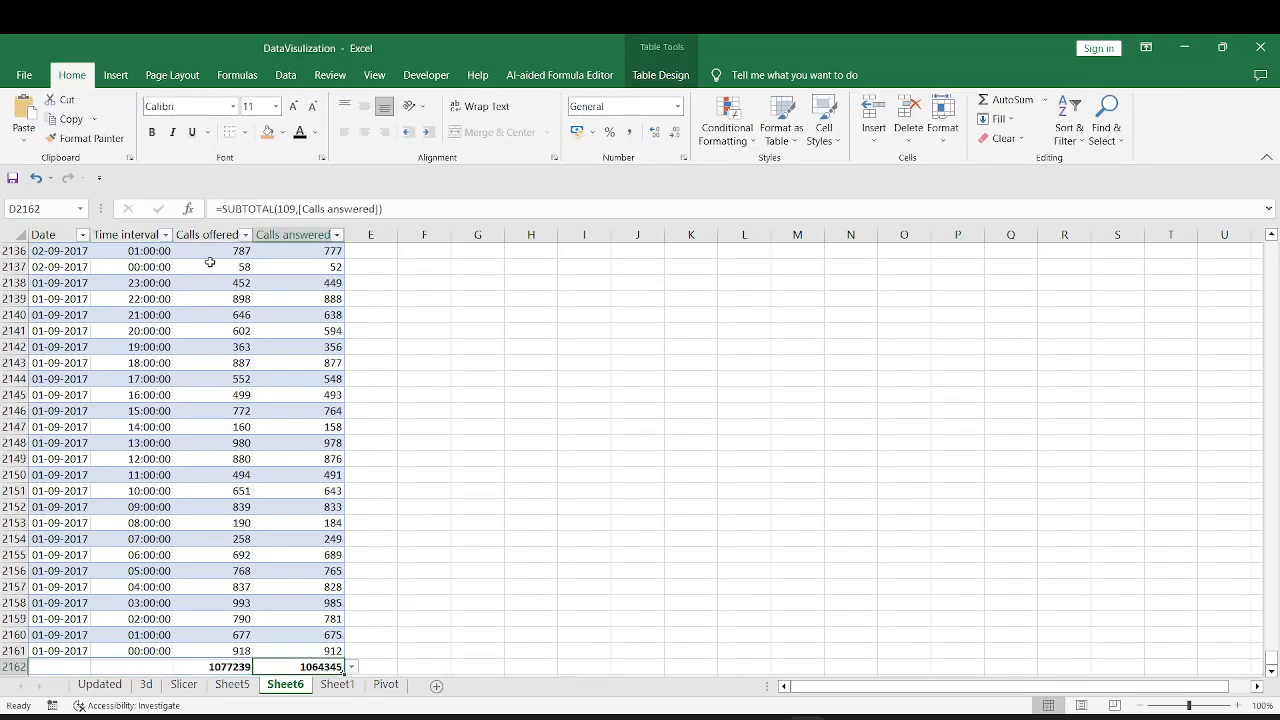
pyautogui.click(207, 667)
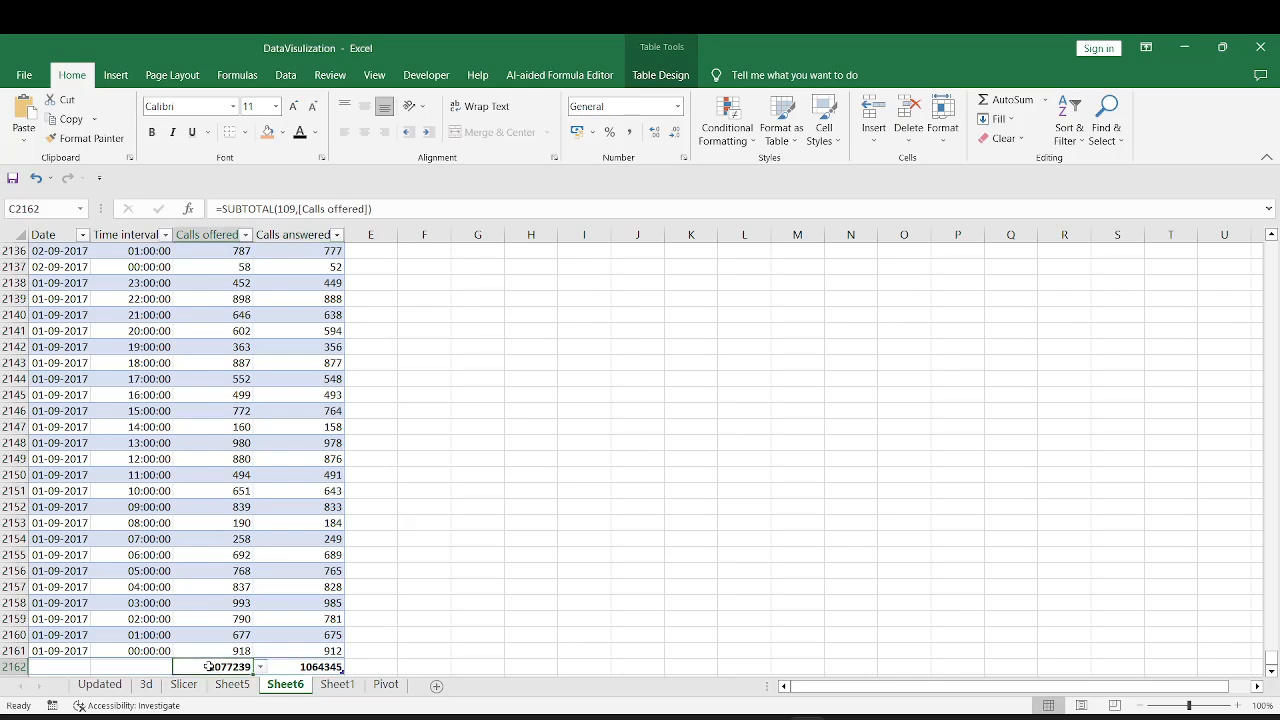
# Compare September's calls offered and answered in the Sheet1 PivotTable with the totals on Sheet6
pyautogui.click(337, 685)
pyautogui.moveTo(184, 427); pyautogui.dragTo(307, 426)
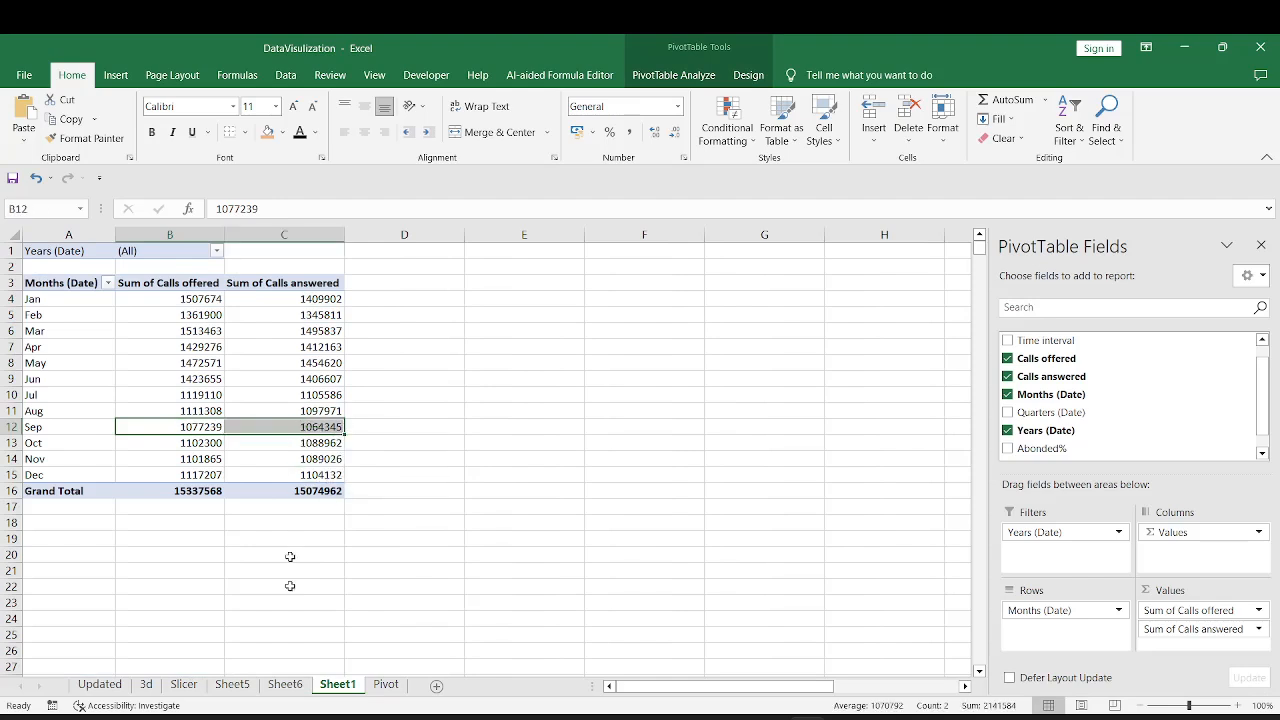
pyautogui.click(285, 685)
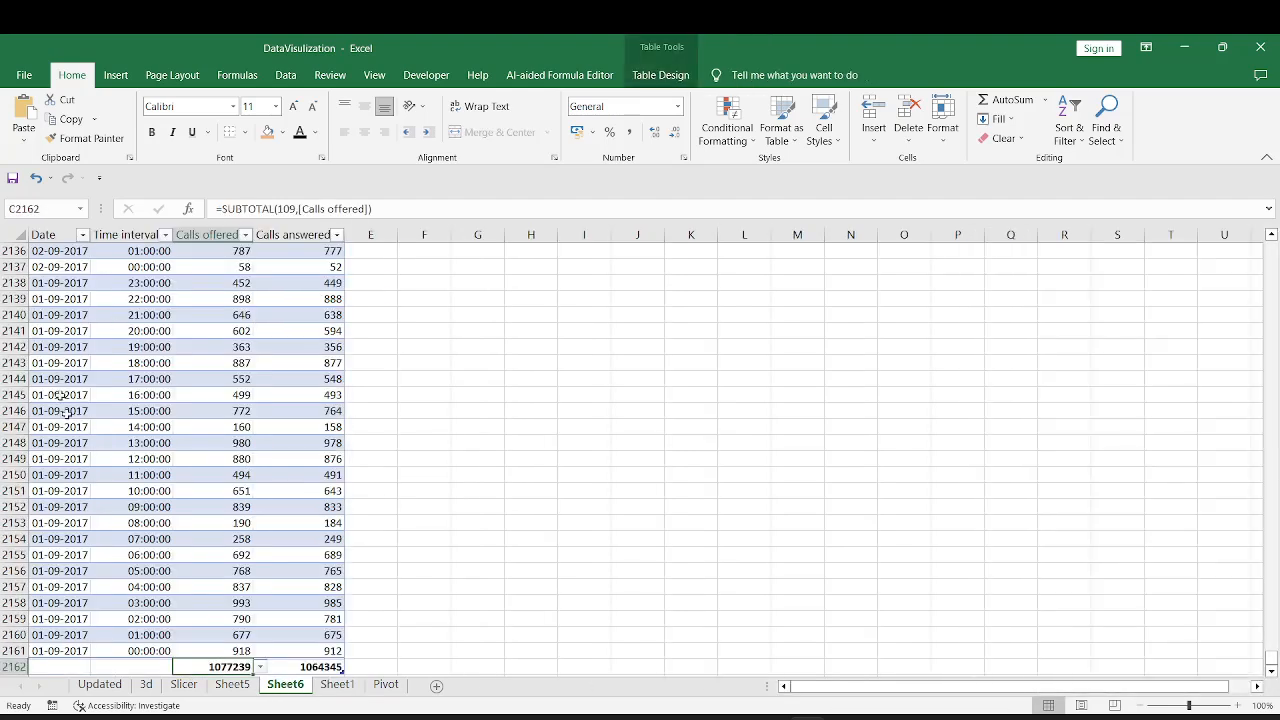
pyautogui.click(337, 685)
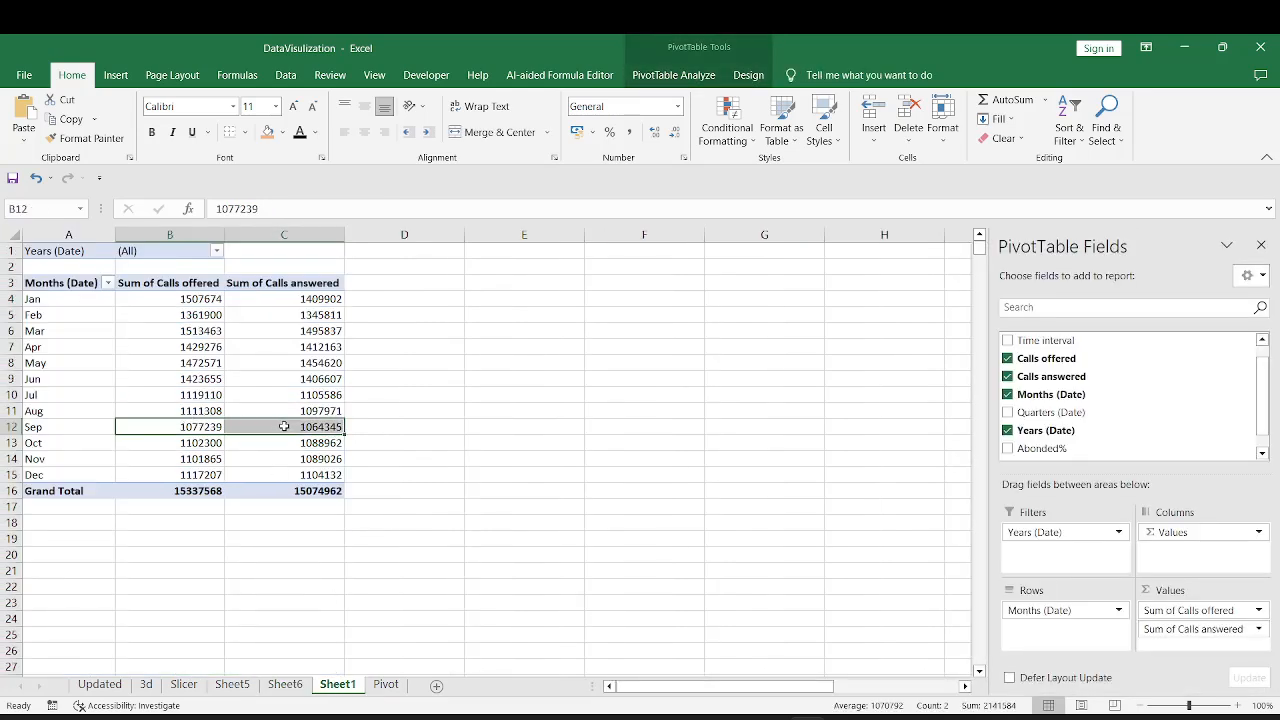
# Examine the monthly Sum of Calls offered and Sum of Calls answered columns of the PivotTable and the empty column beside them
pyautogui.hotkey('ctrl', 'Up')
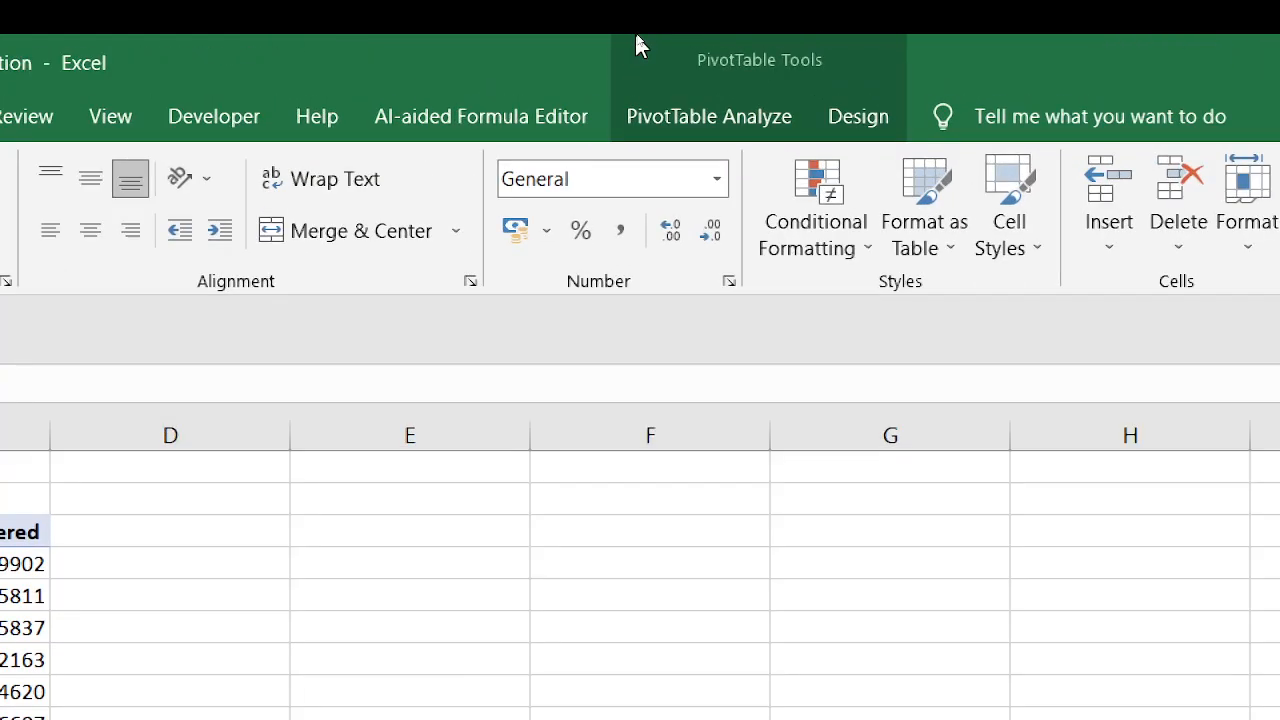
pyautogui.click(720, 125)
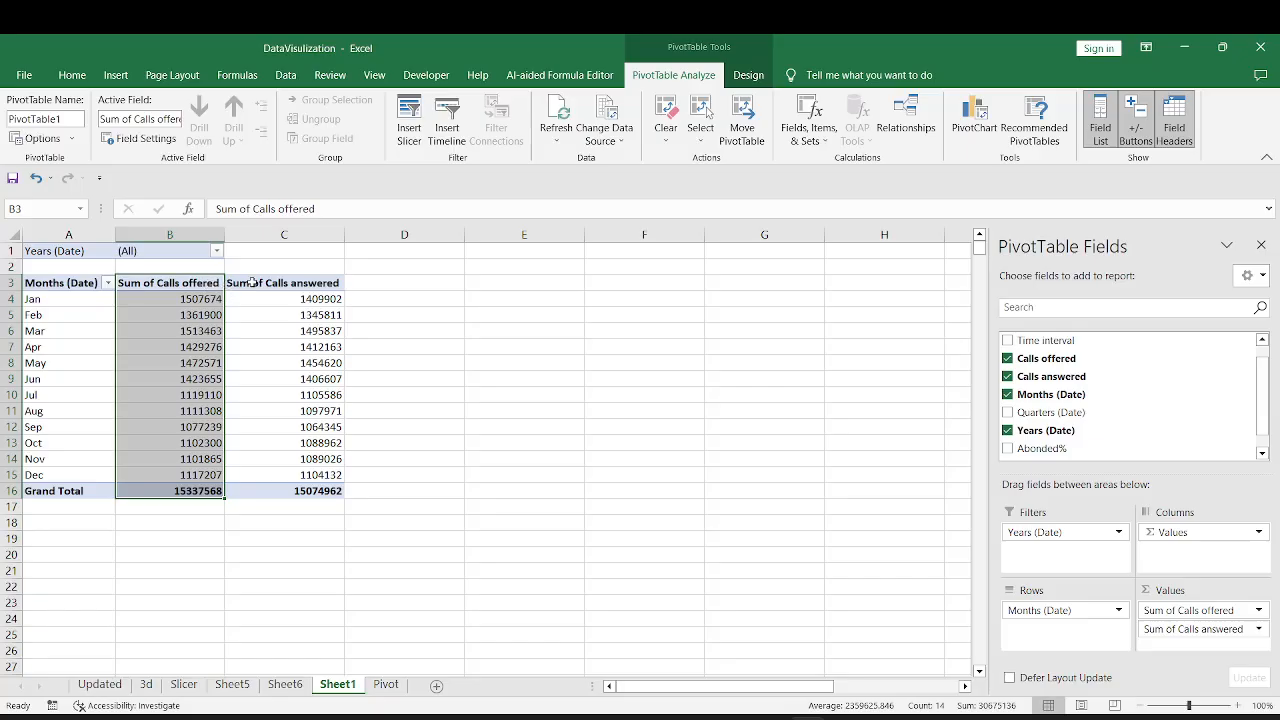
pyautogui.click(250, 283)
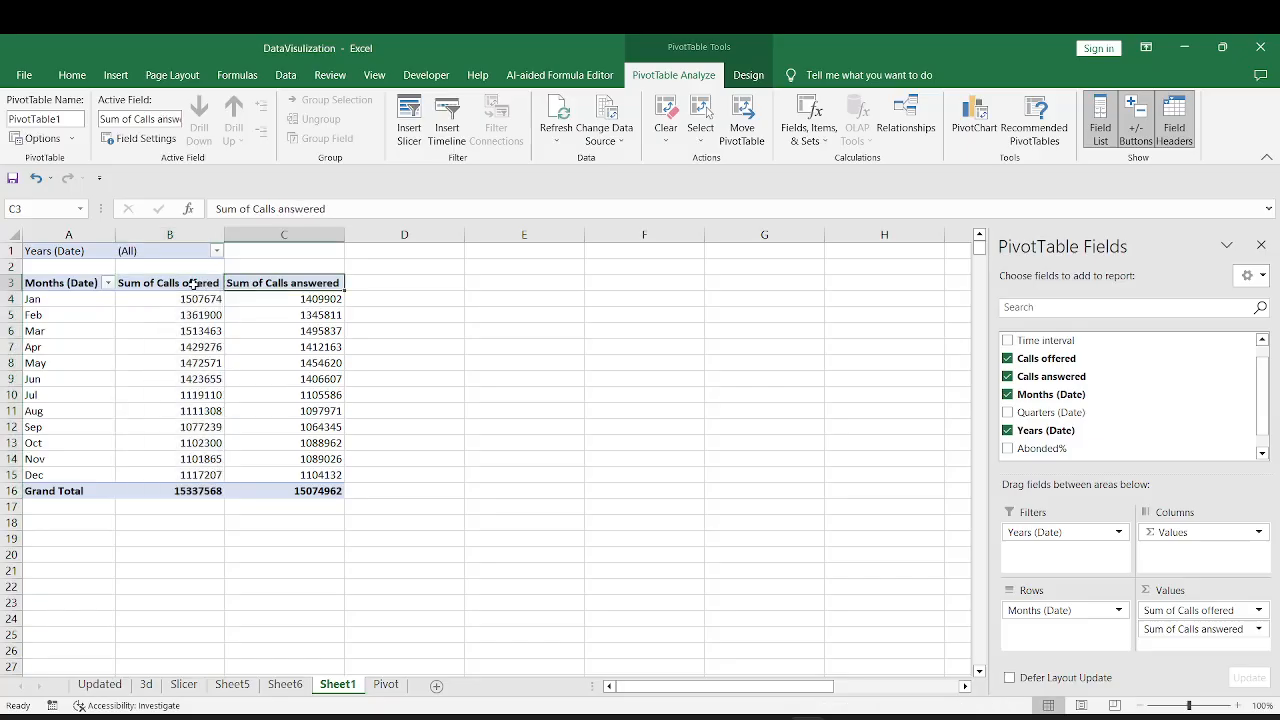
pyautogui.moveTo(167, 283); pyautogui.dragTo(170, 460)
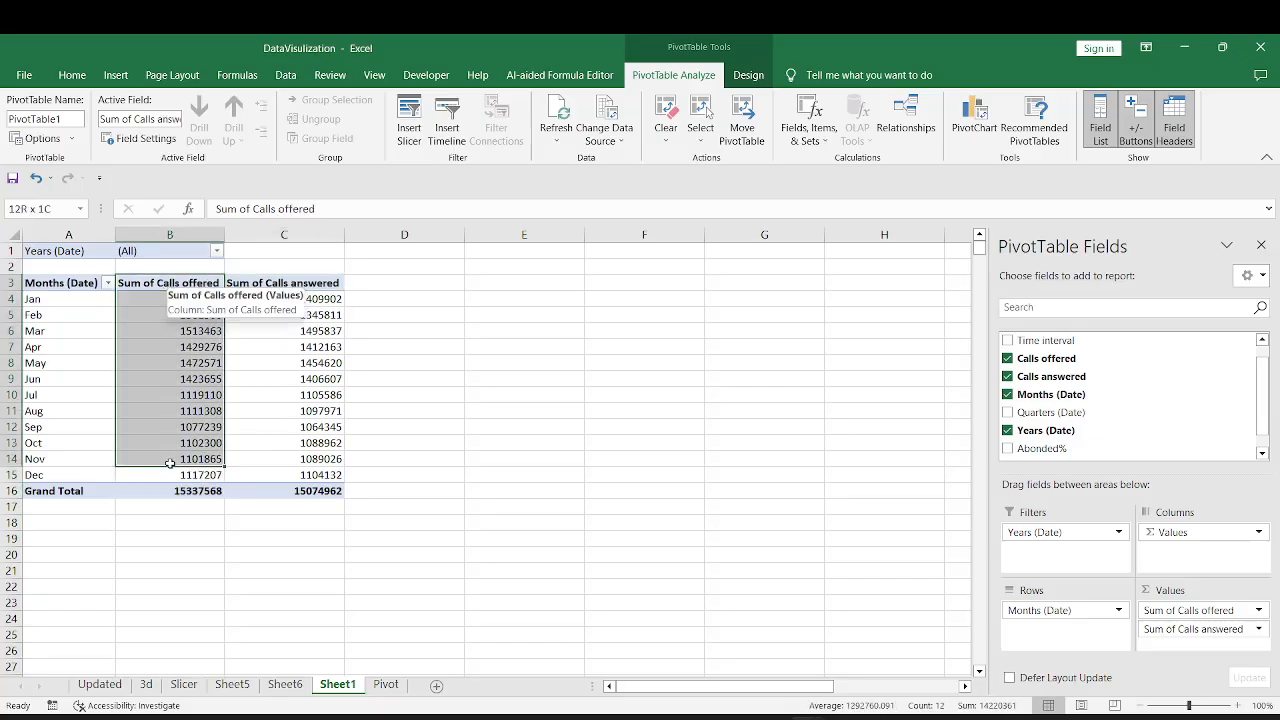
pyautogui.moveTo(172, 283); pyautogui.dragTo(174, 473)
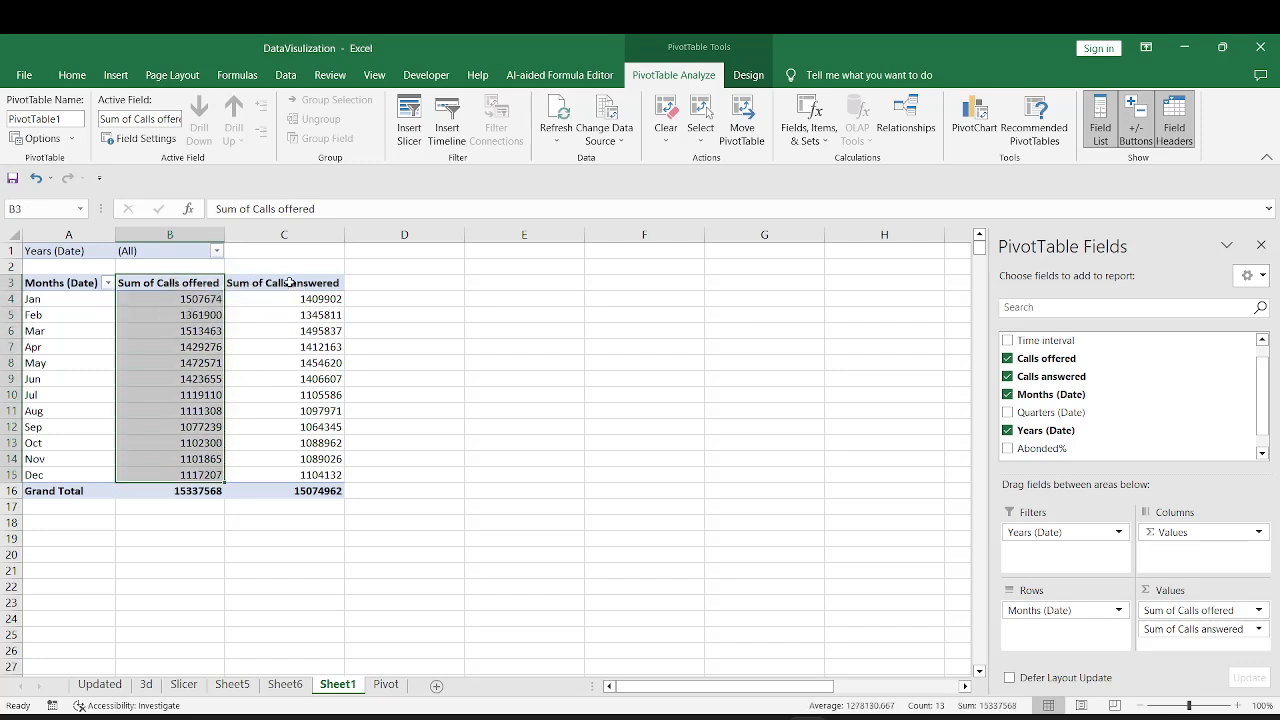
pyautogui.moveTo(287, 283); pyautogui.dragTo(289, 473)
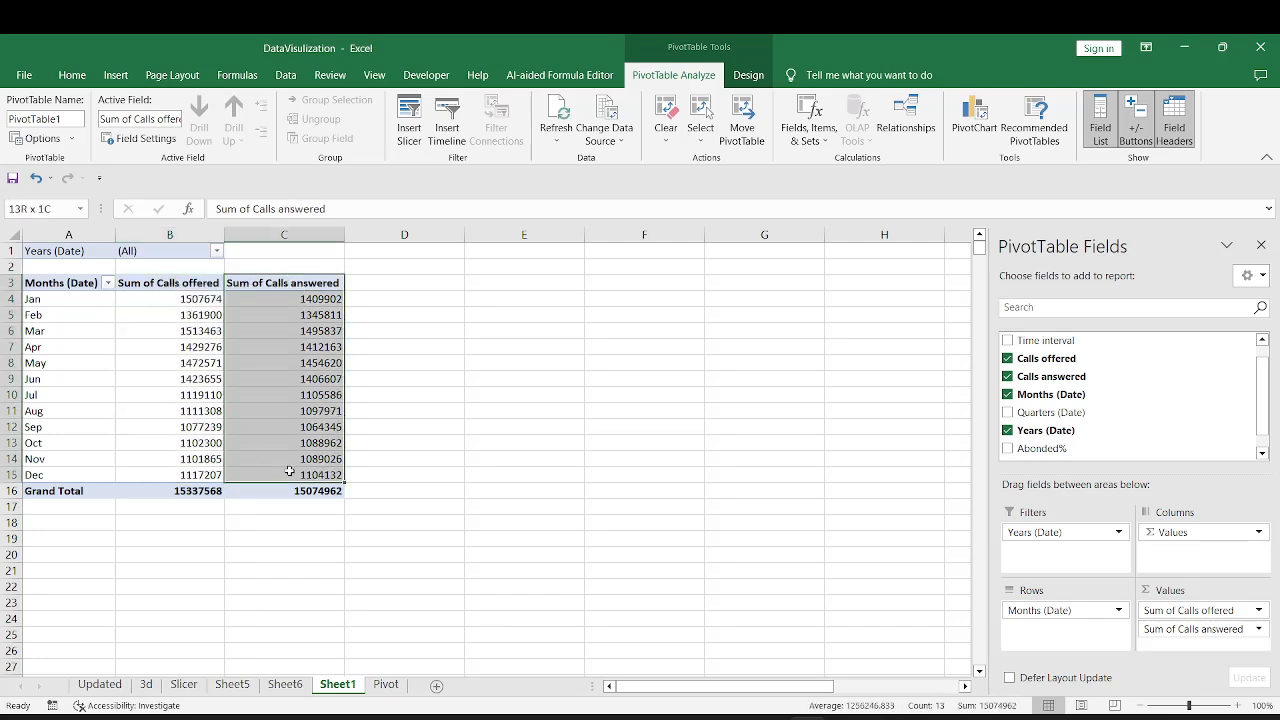
pyautogui.click(291, 285)
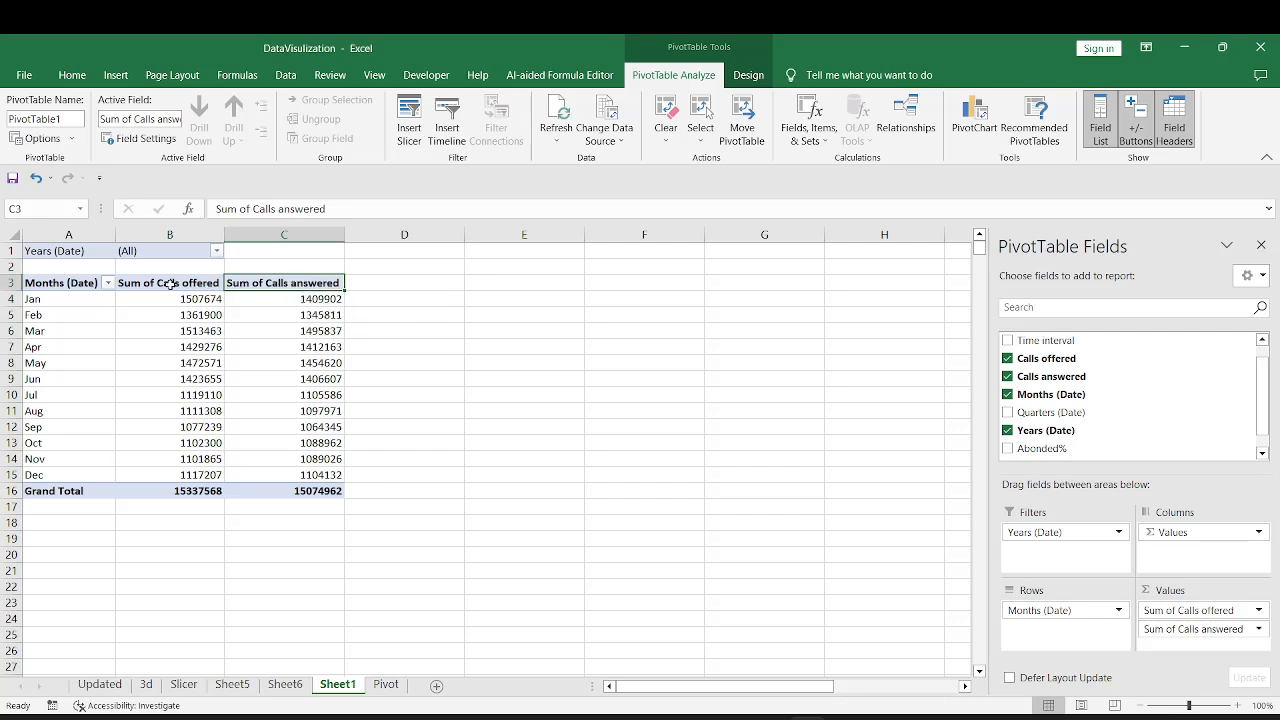
pyautogui.moveTo(170, 284); pyautogui.dragTo(170, 475)
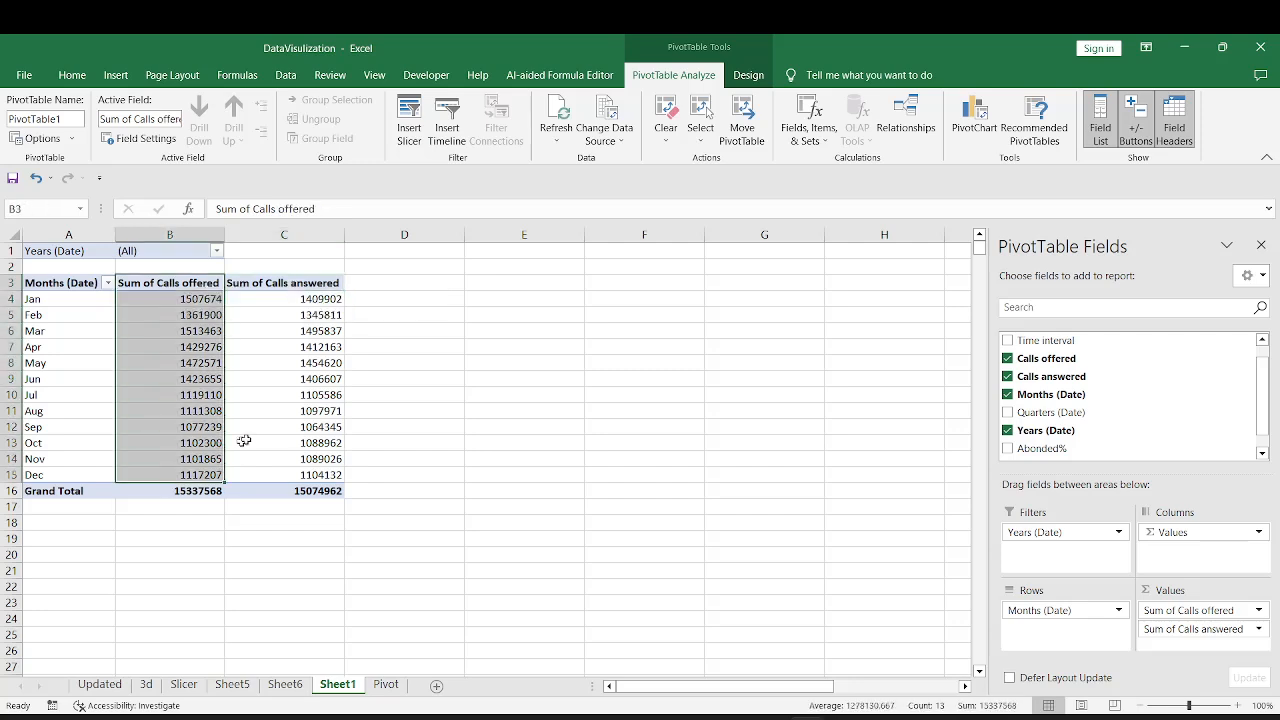
pyautogui.click(298, 284)
pyautogui.moveTo(298, 284); pyautogui.dragTo(300, 471)
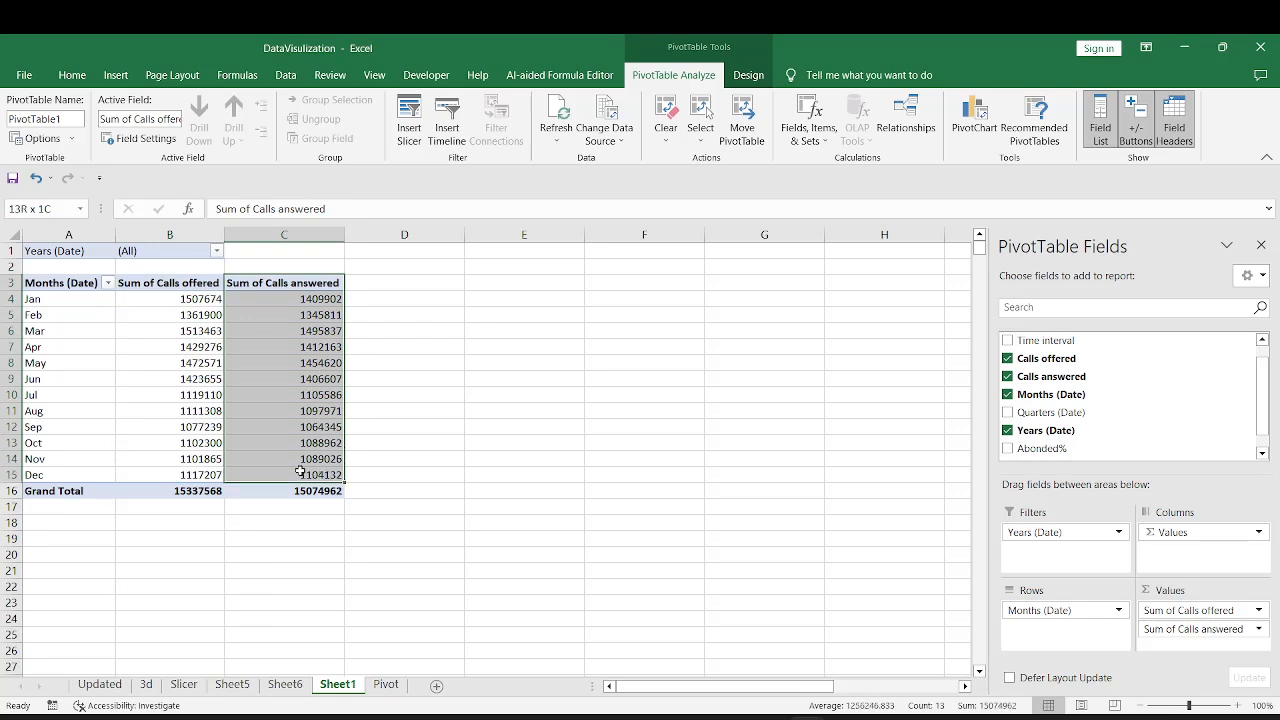
pyautogui.click(382, 300)
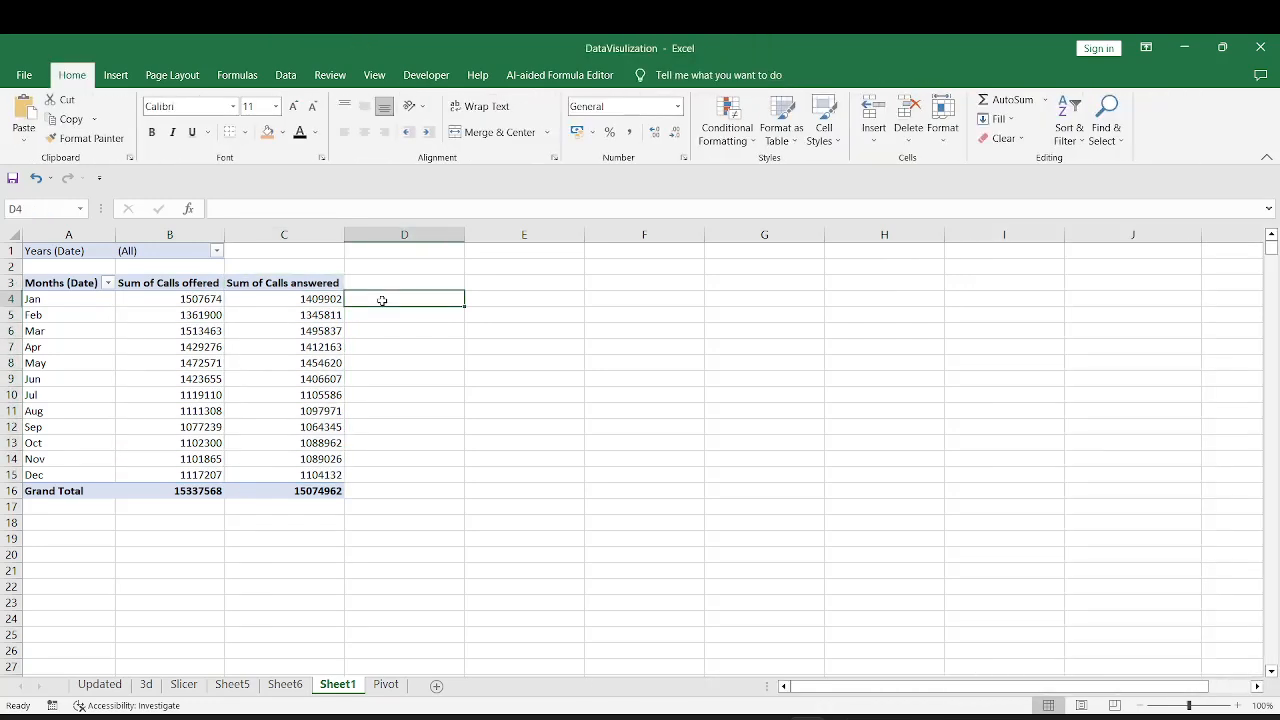
# Start a new calculated field for the PivotTable and name it Total Abandoned calls
pyautogui.click(295, 284)
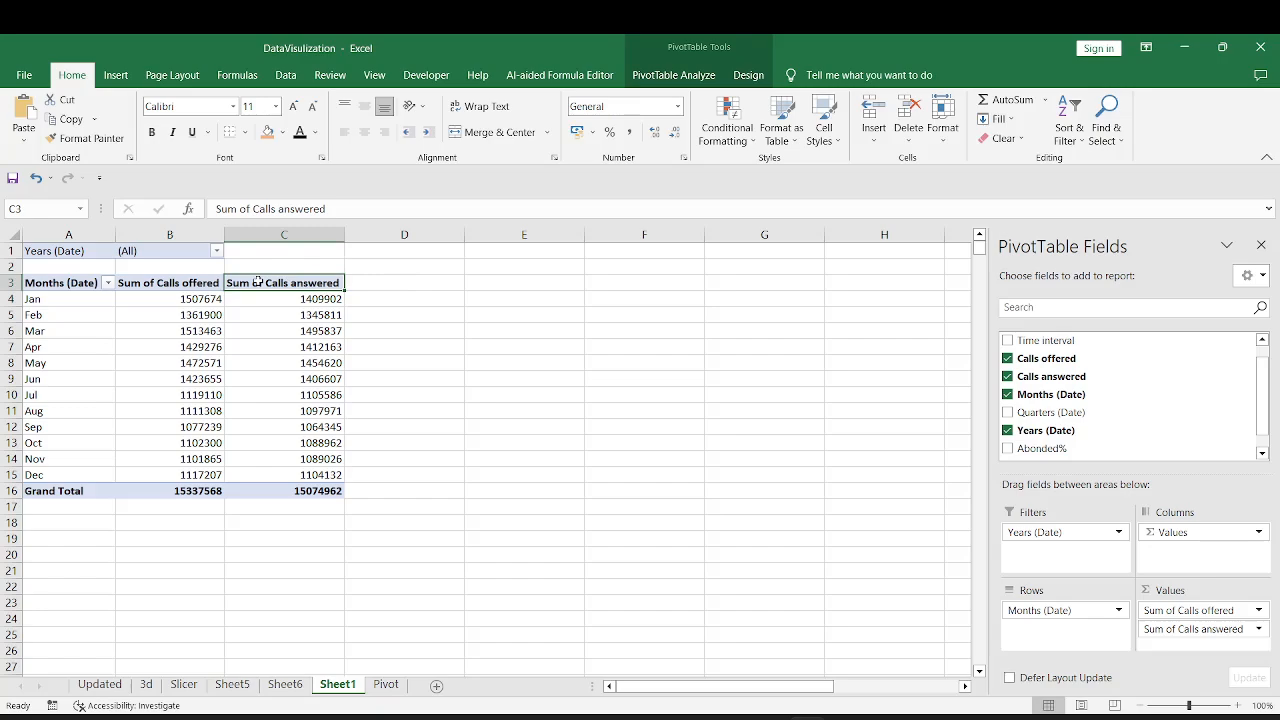
pyautogui.click(674, 76)
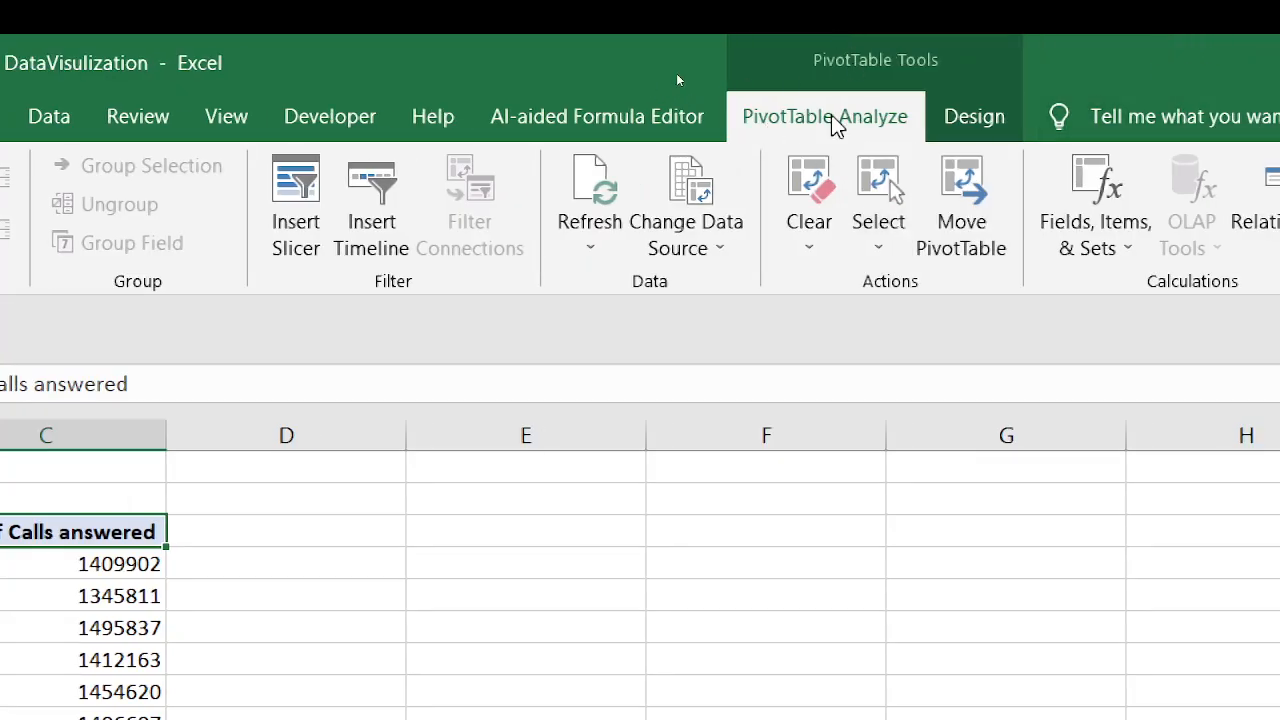
pyautogui.click(1129, 250)
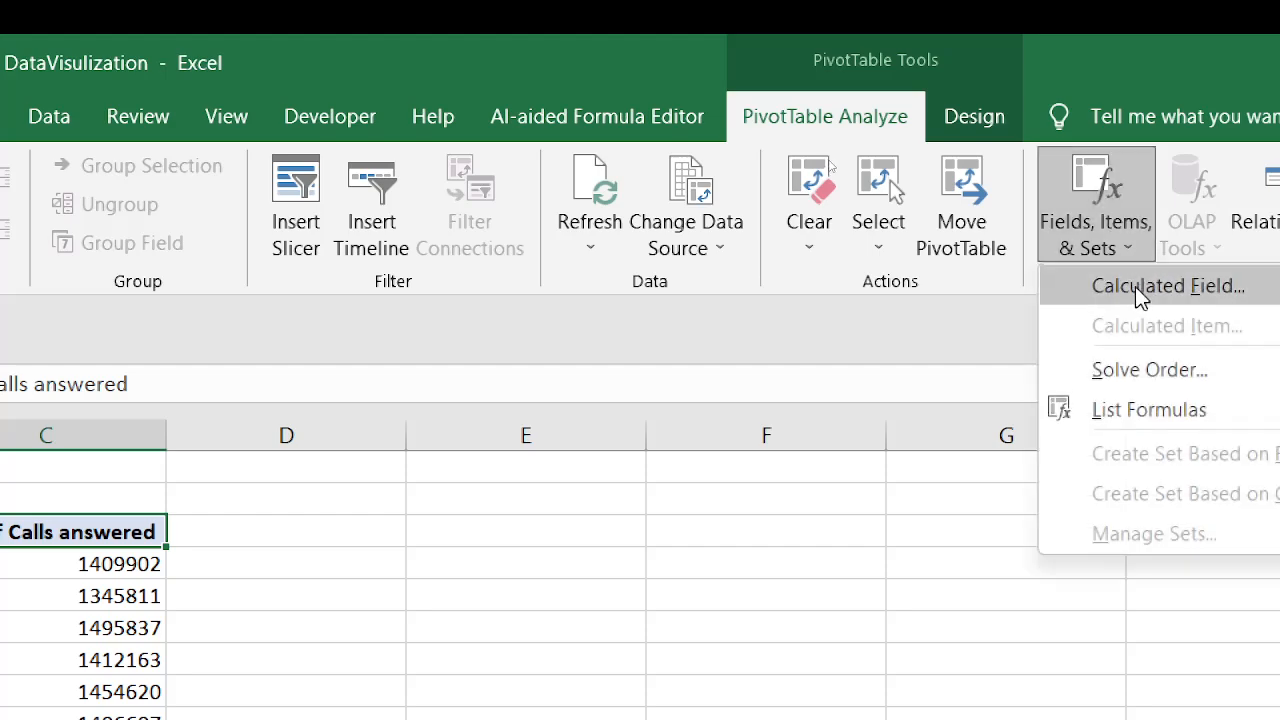
pyautogui.click(1135, 286)
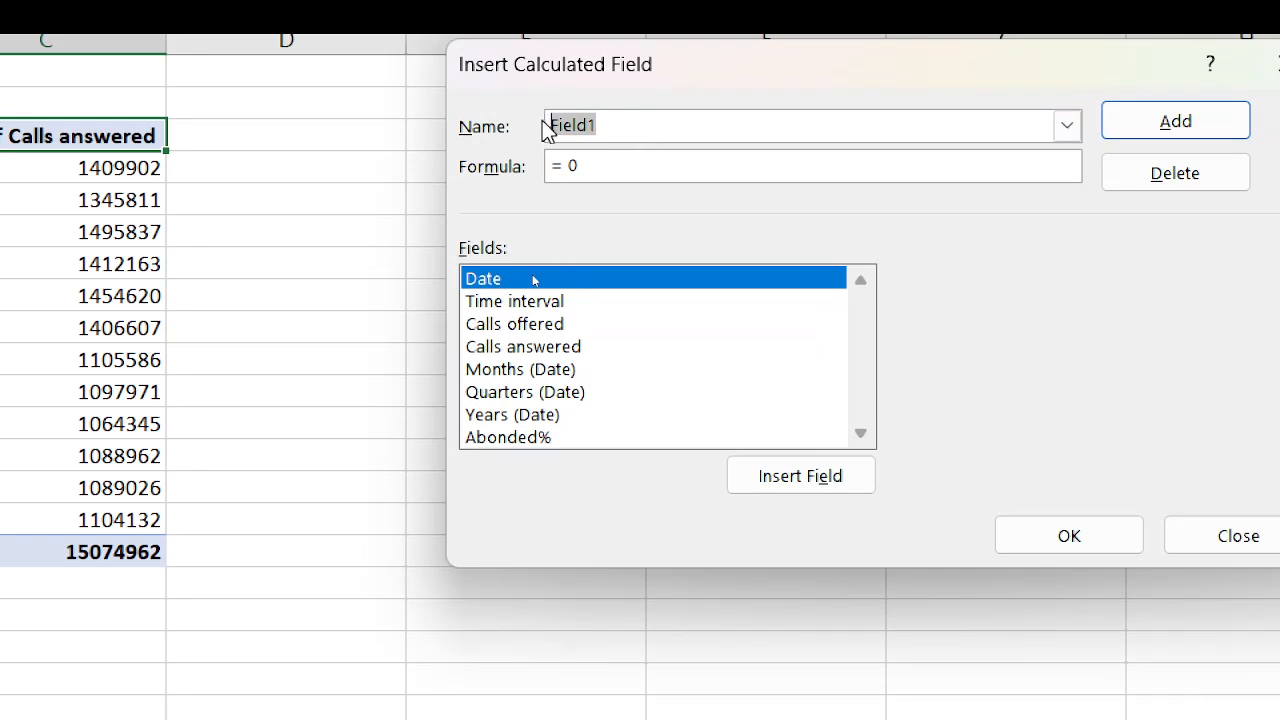
pyautogui.write('Ab')
pyautogui.press('BackSpace')
pyautogui.press('BackSpace')
pyautogui.write('Total')
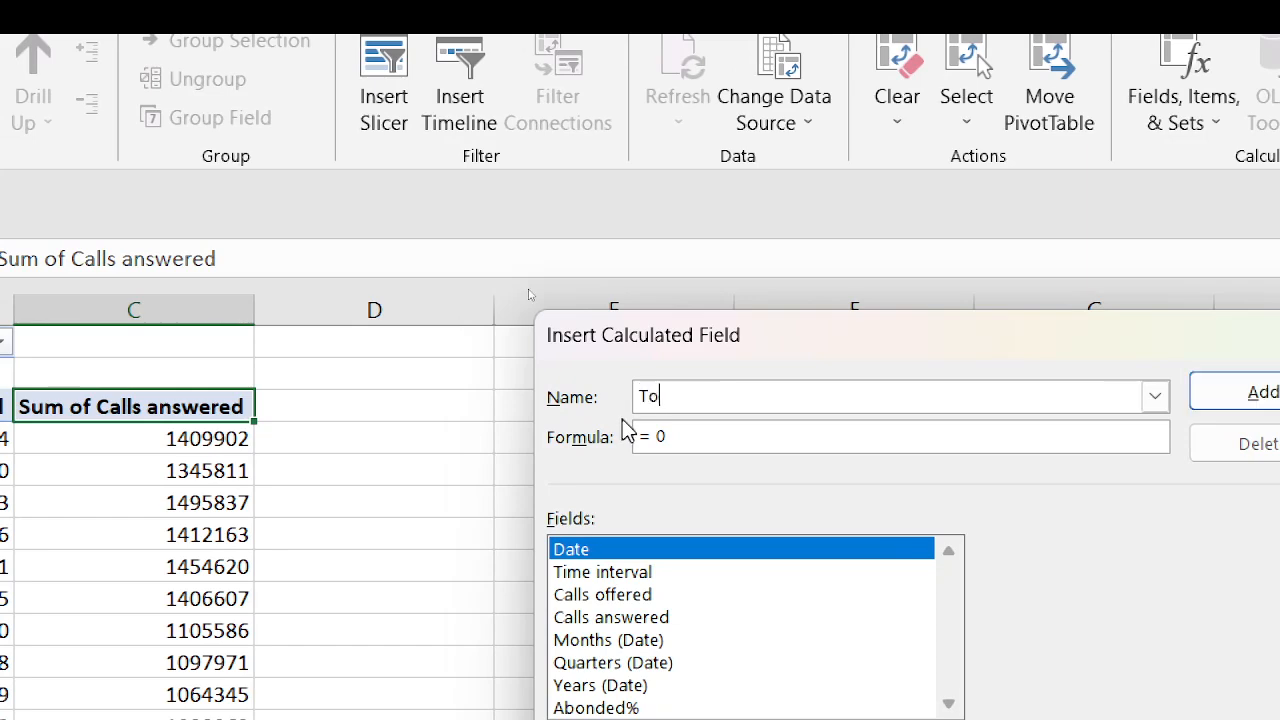
pyautogui.write(' An')
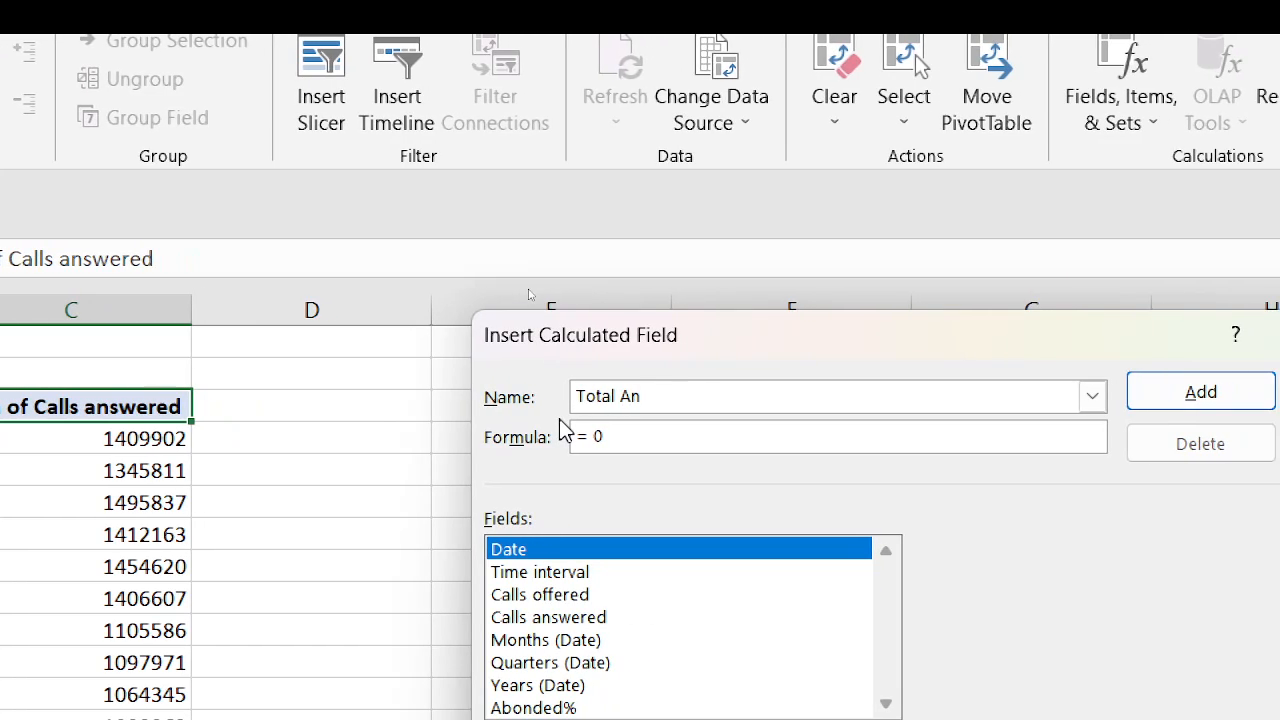
pyautogui.press('BackSpace')
pyautogui.write('bandoned')
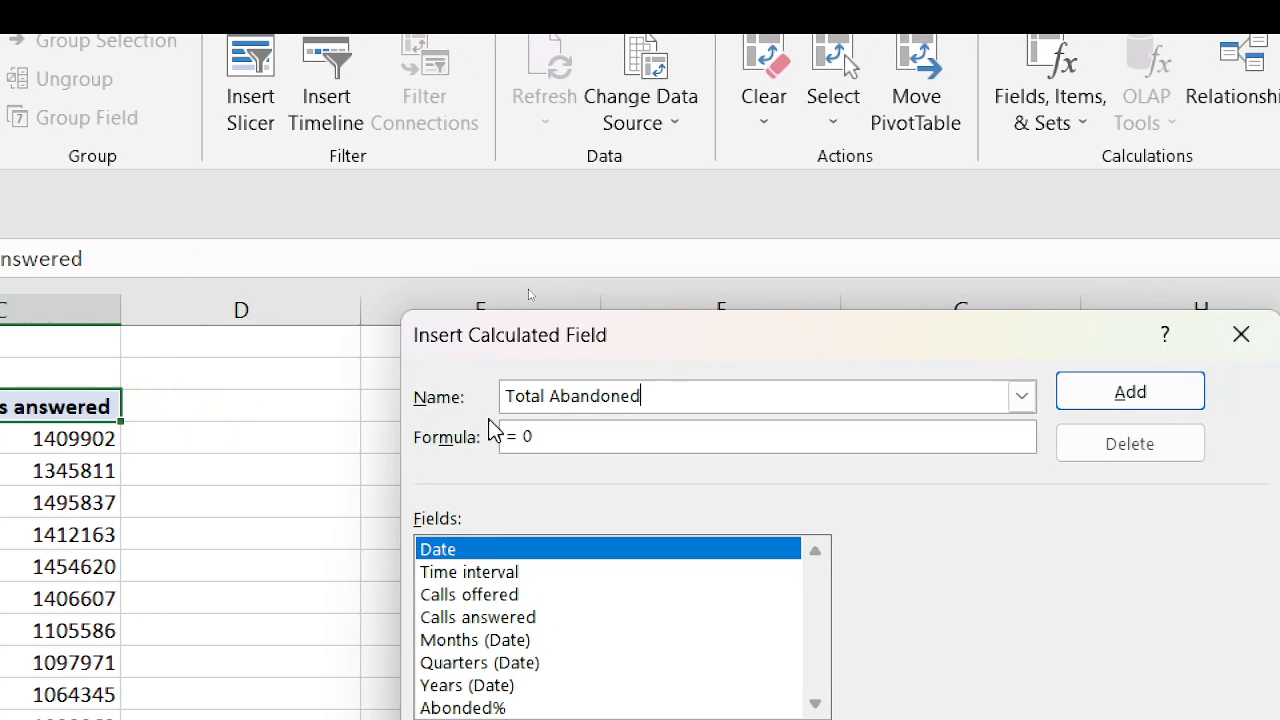
pyautogui.write(' calls')
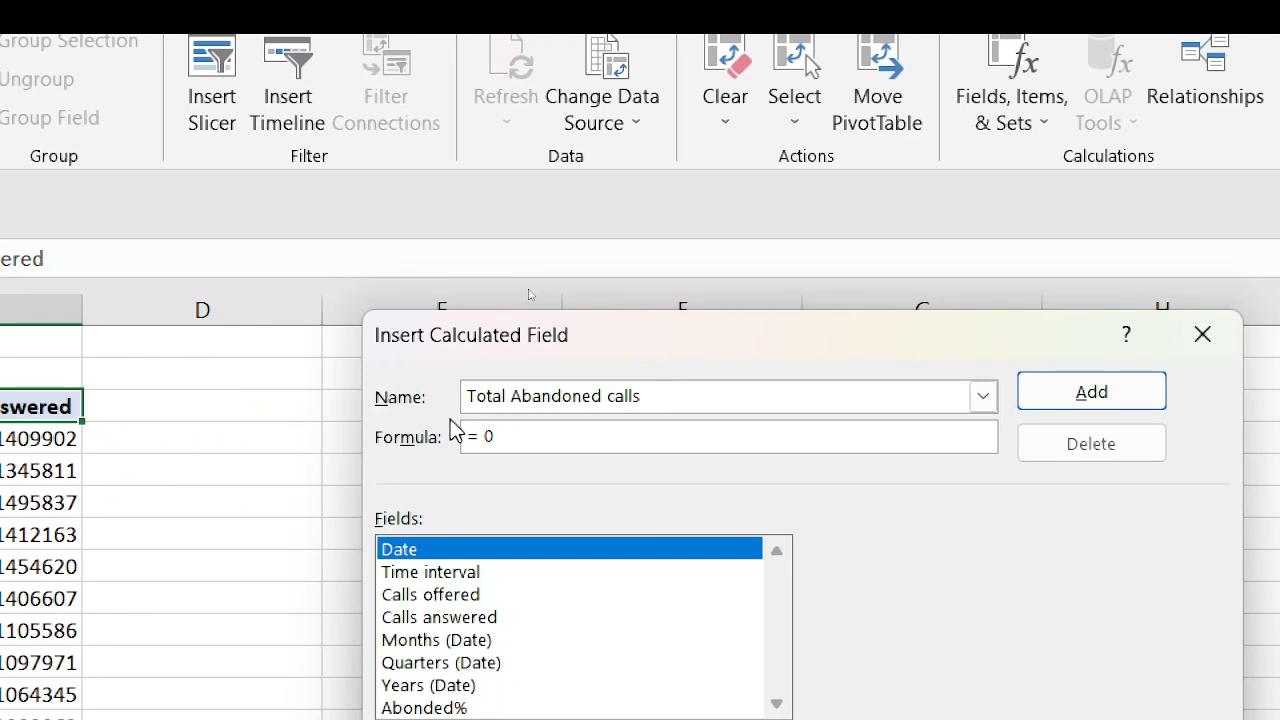
pyautogui.press('Tab')
pyautogui.click(508, 434)
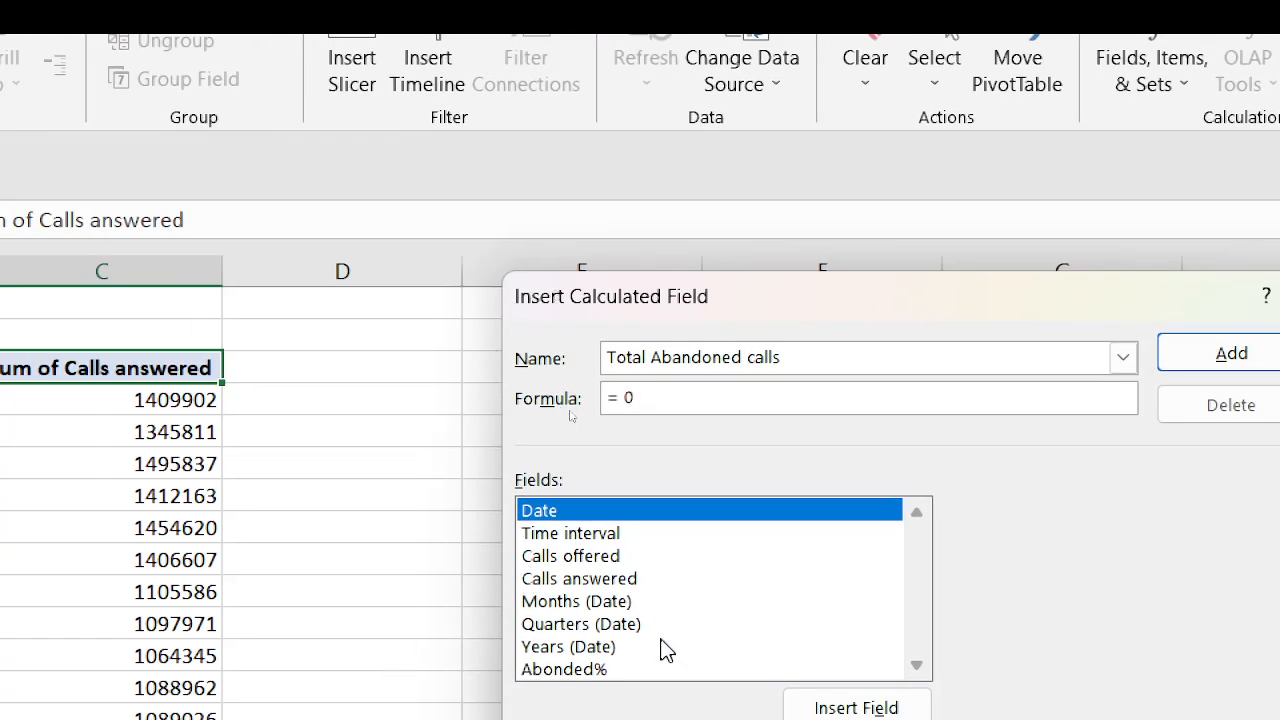
# Set the calculated field's formula to = 'Calls offered'- 'Calls answered' and add it to the PivotTable
pyautogui.click(570, 558)
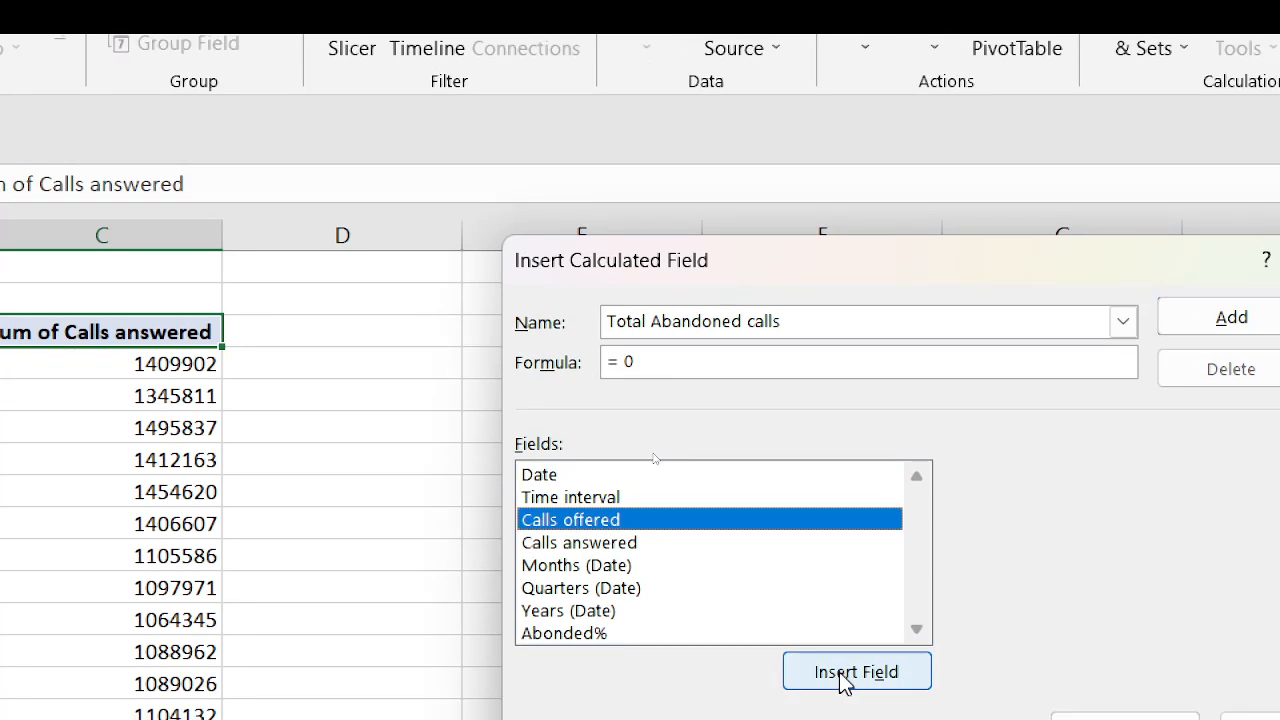
pyautogui.click(843, 712)
pyautogui.write('-')
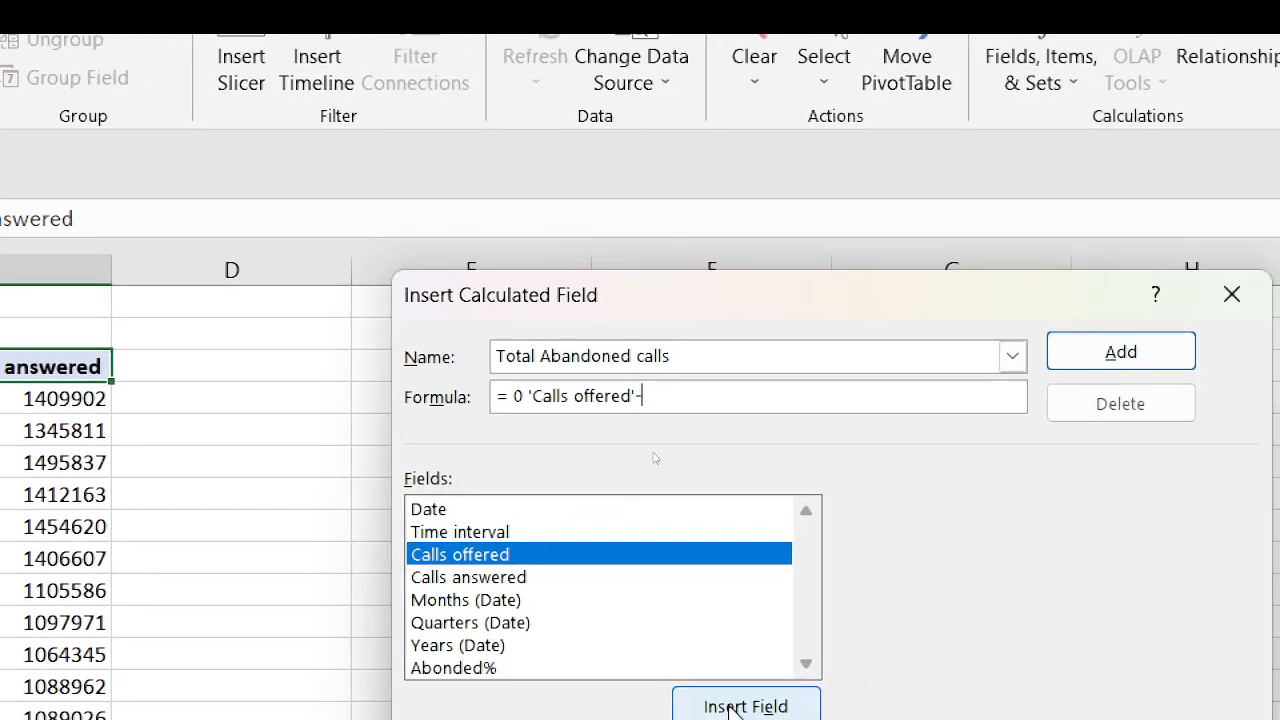
pyautogui.click(525, 397)
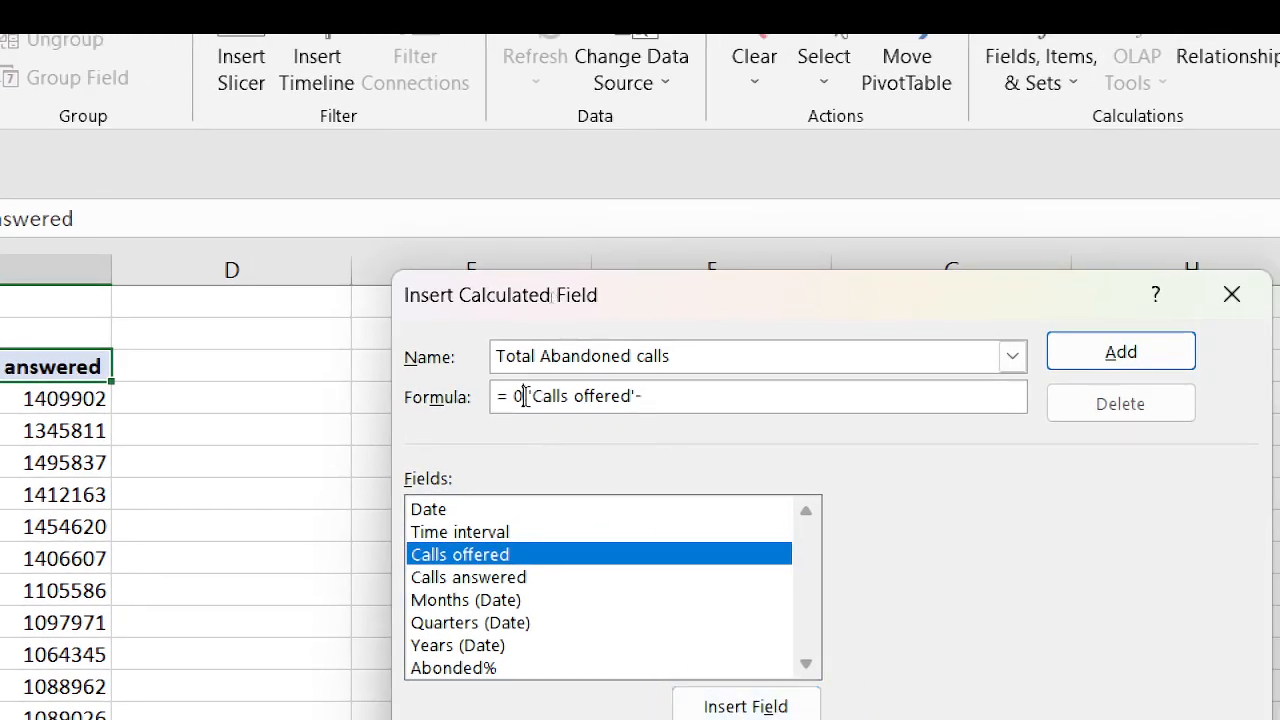
pyautogui.press('BackSpace')
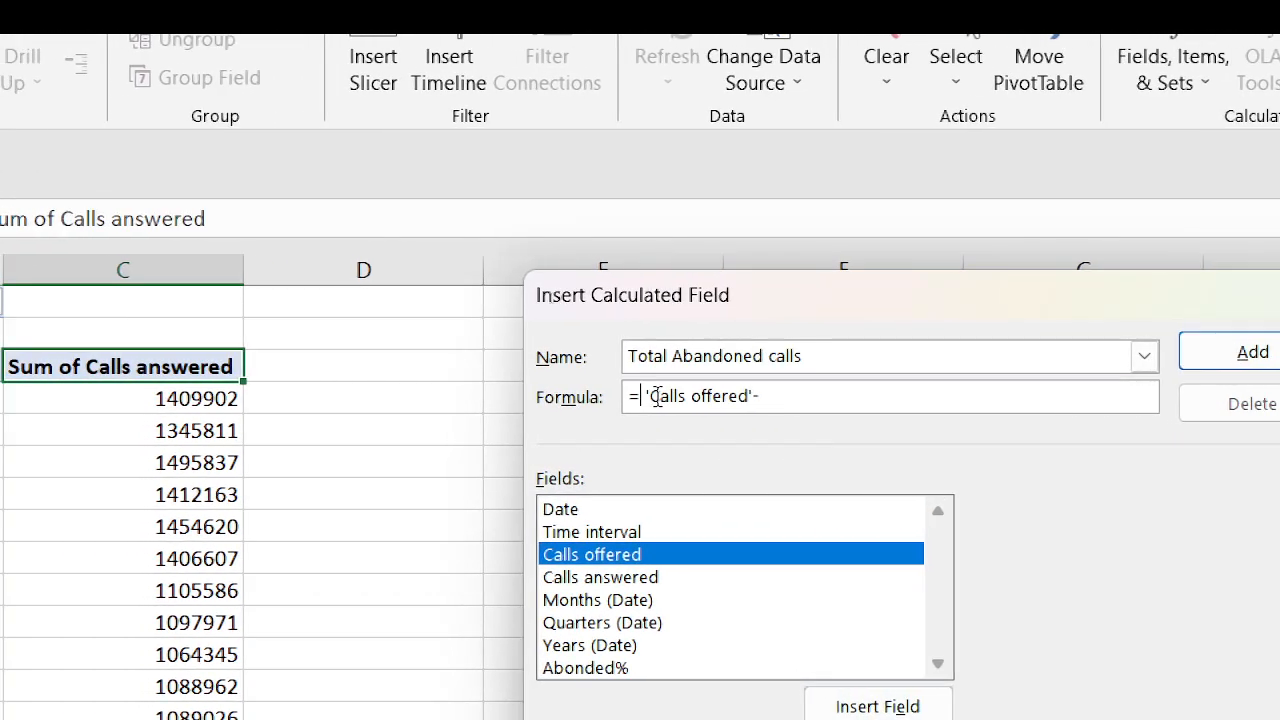
pyautogui.click(772, 397)
pyautogui.click(590, 578)
pyautogui.click(835, 700)
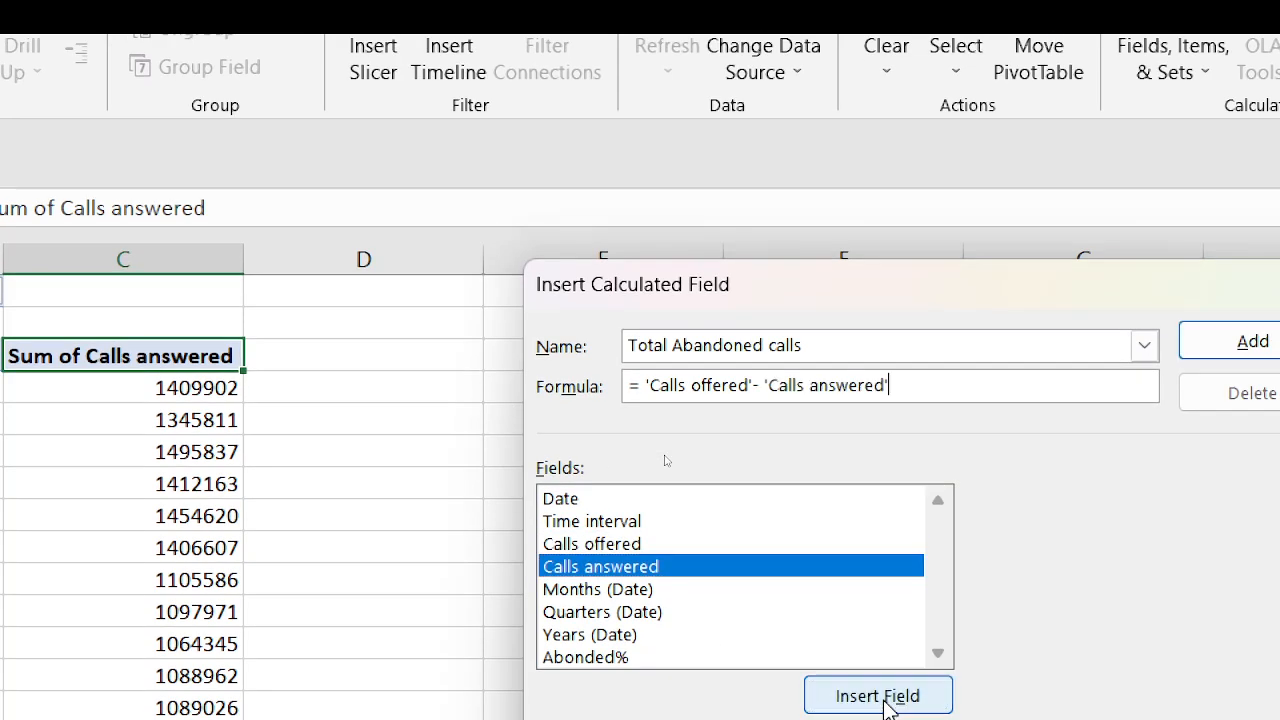
pyautogui.moveTo(667, 345); pyautogui.dragTo(820, 340)
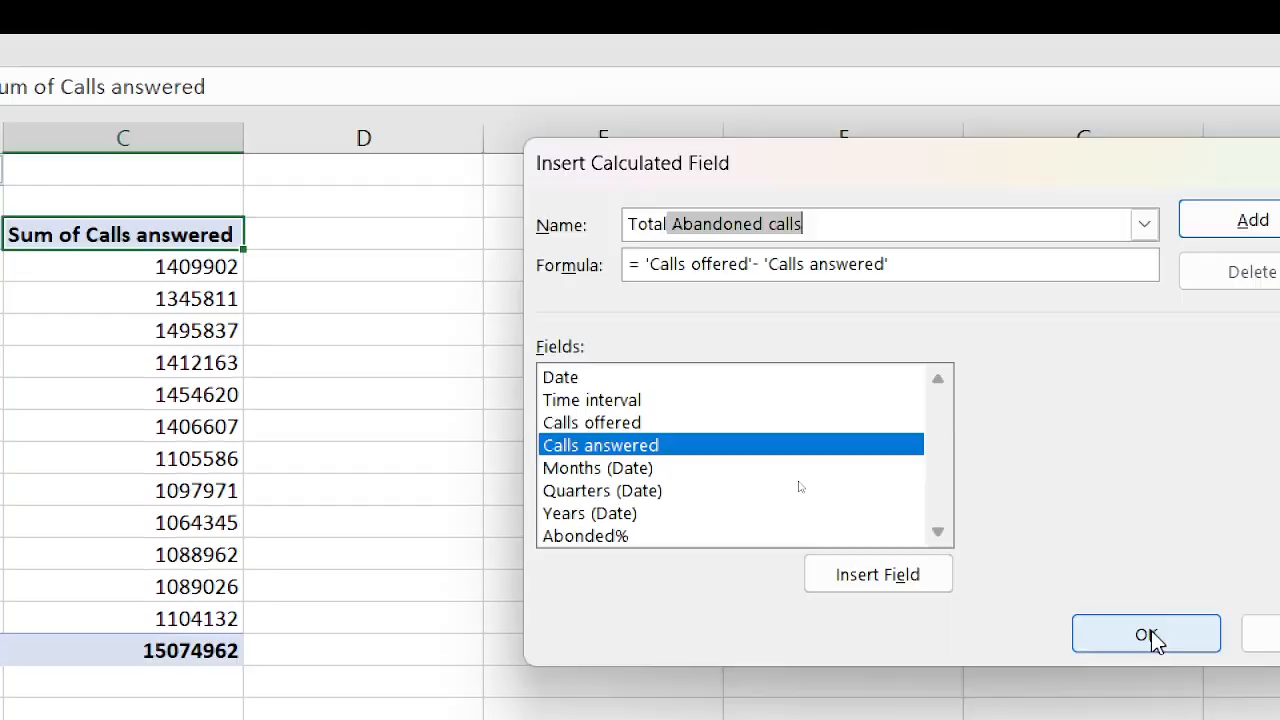
pyautogui.click(1146, 636)
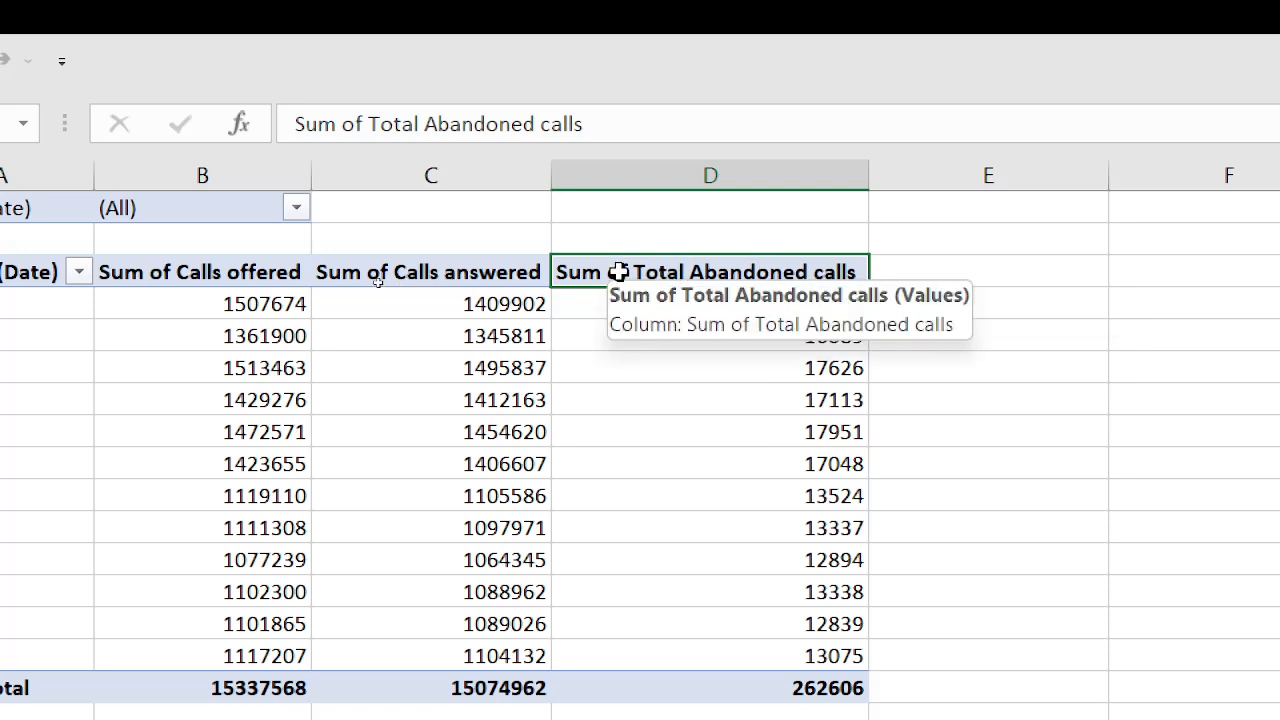
# Cross-check January's abandoned calls by subtracting its calls answered from its calls offered with a formula in cell E4
pyautogui.click(740, 655)
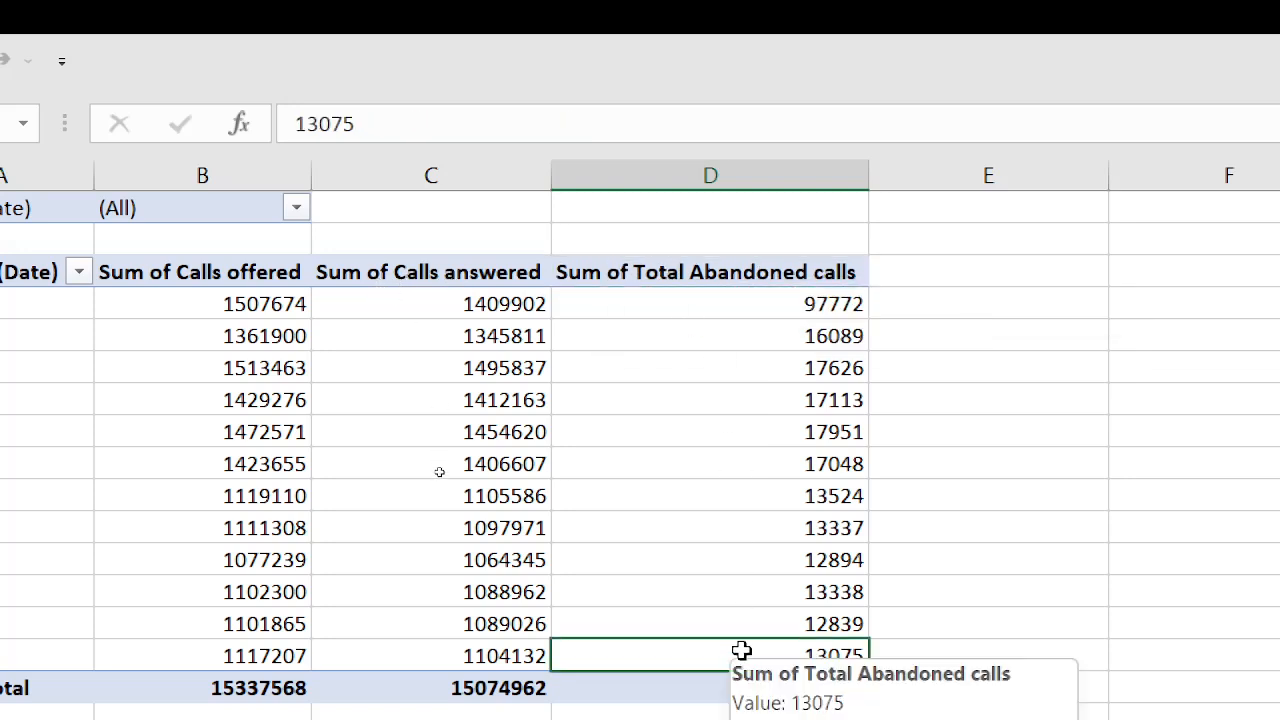
pyautogui.click(1003, 307)
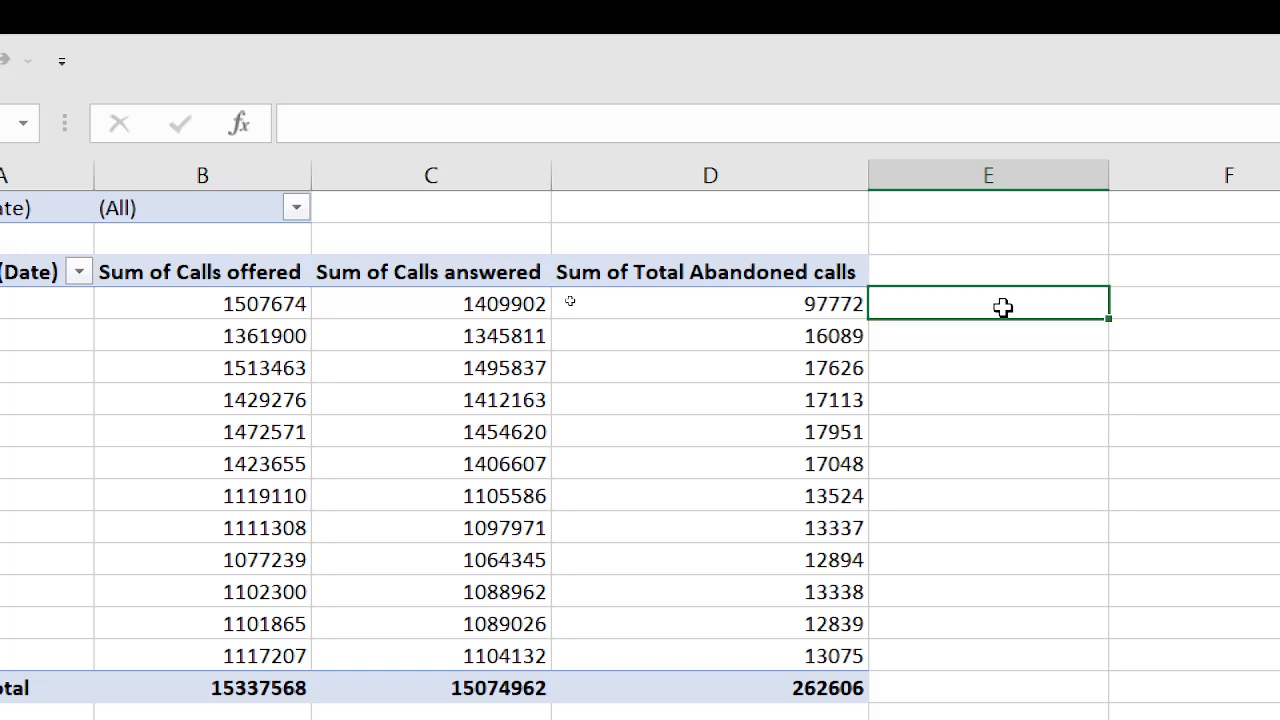
pyautogui.write('=')
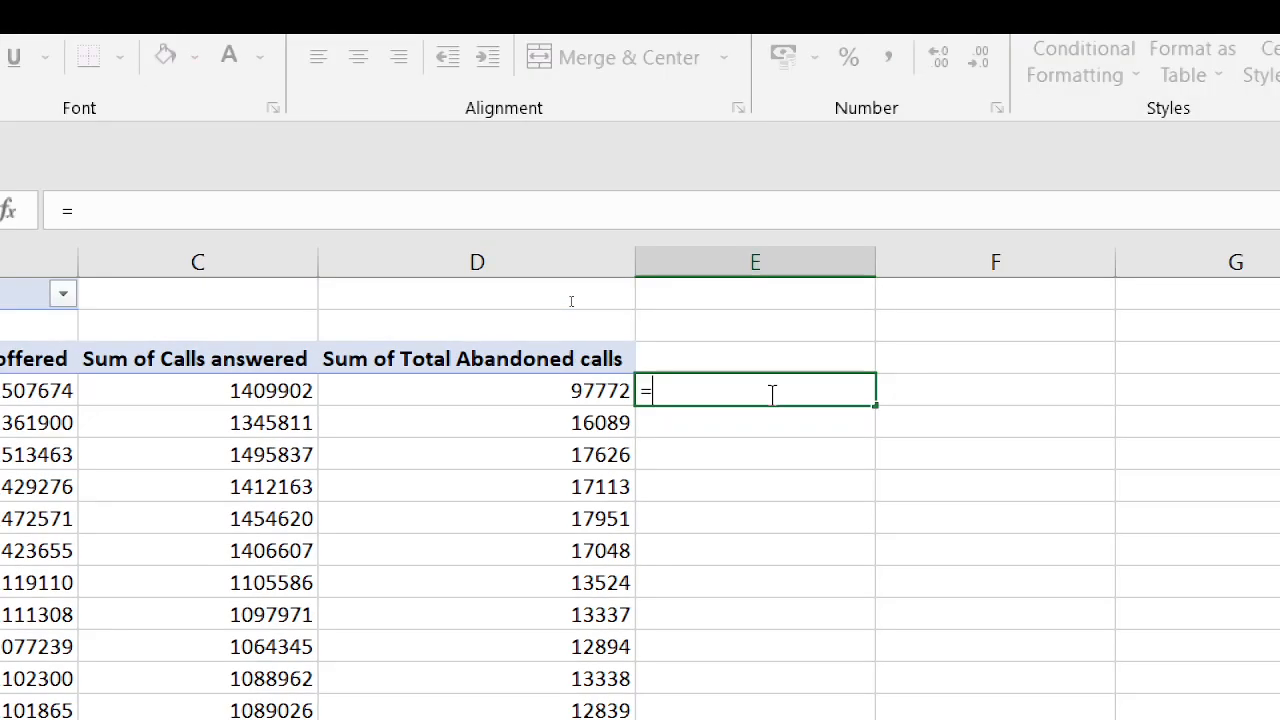
pyautogui.click(33, 397)
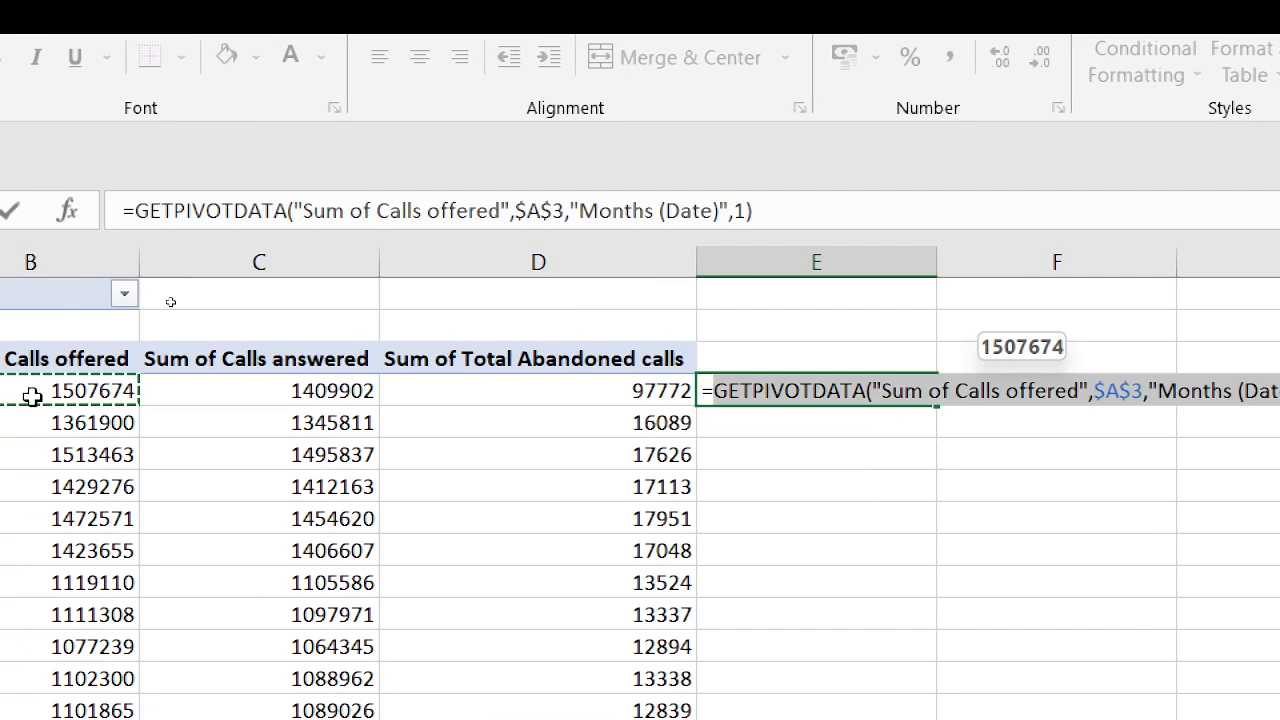
pyautogui.write('-')
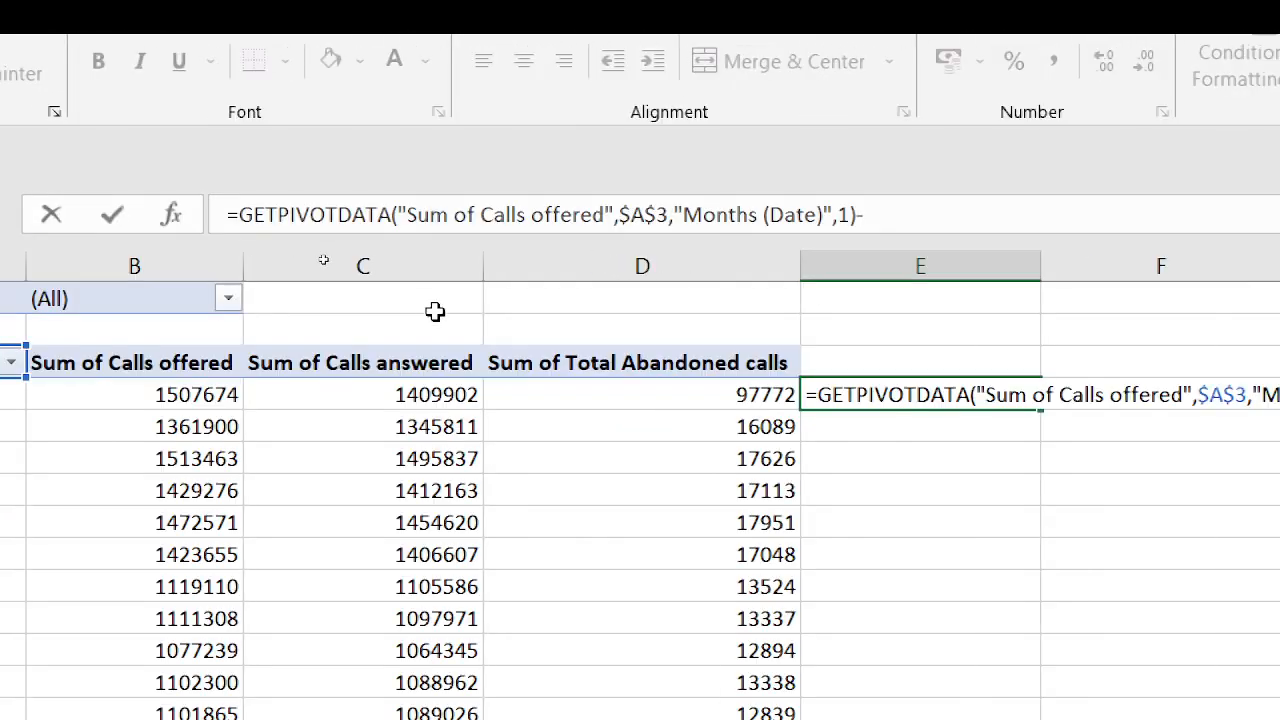
pyautogui.click(302, 399)
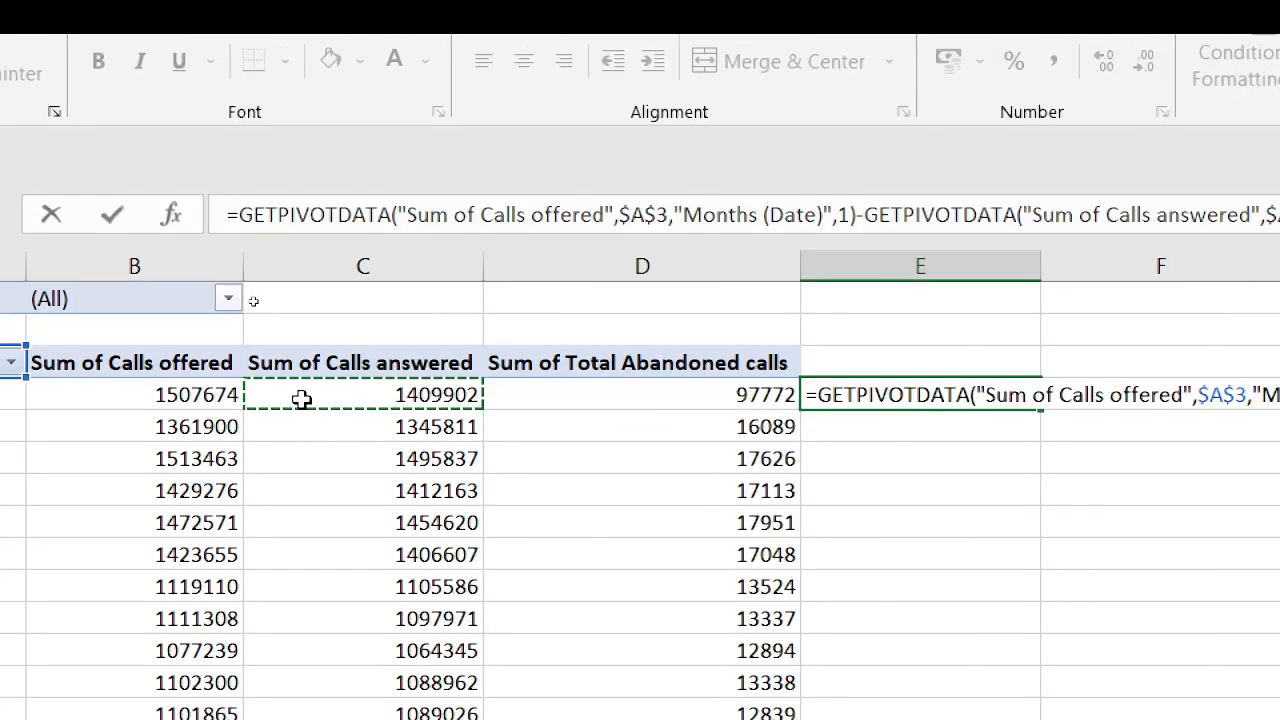
pyautogui.press('Return')
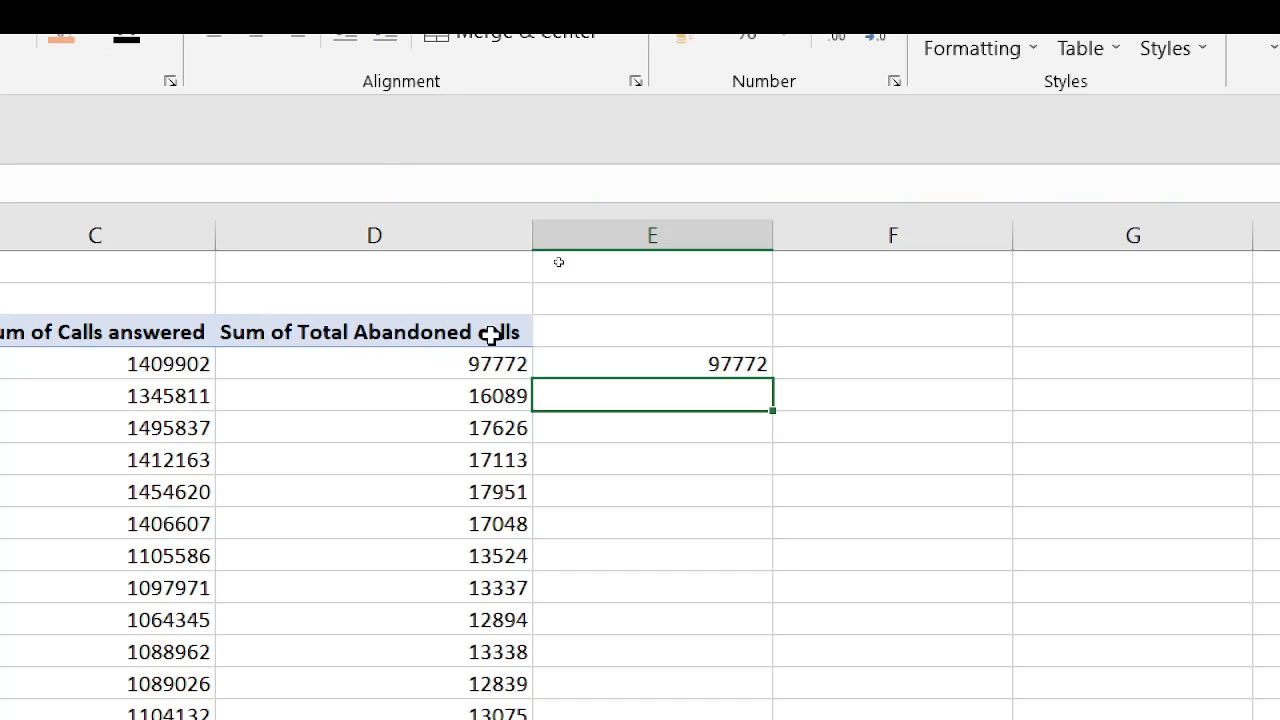
pyautogui.click(685, 360)
pyautogui.click(377, 359)
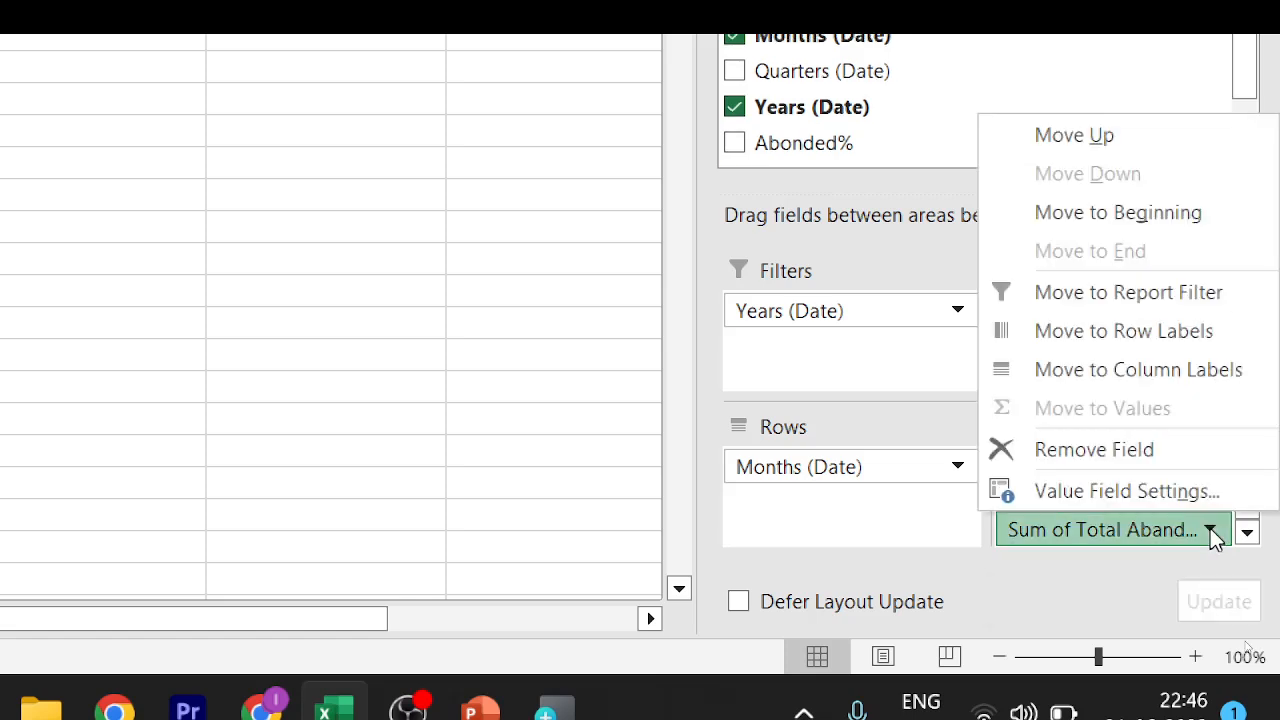
# Choose to show the Total Abandoned calls values as % of Grand Total in the value field settings
pyautogui.click(1138, 491)
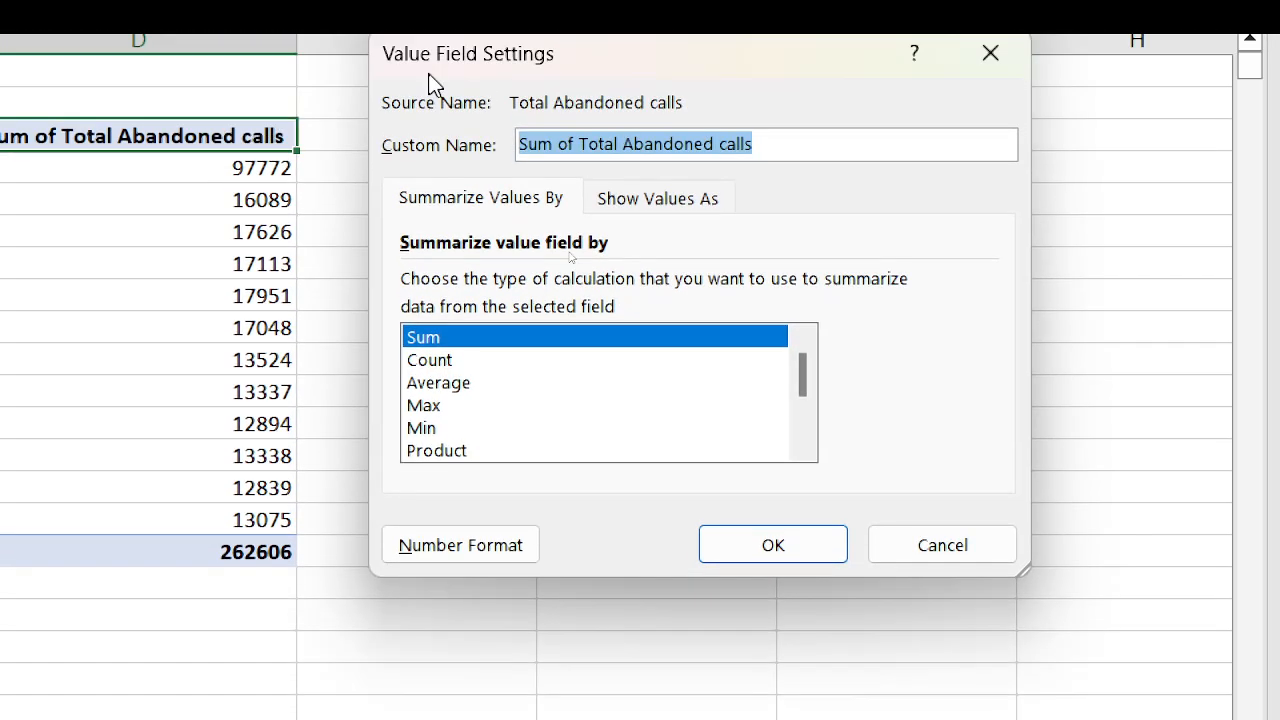
pyautogui.click(612, 69)
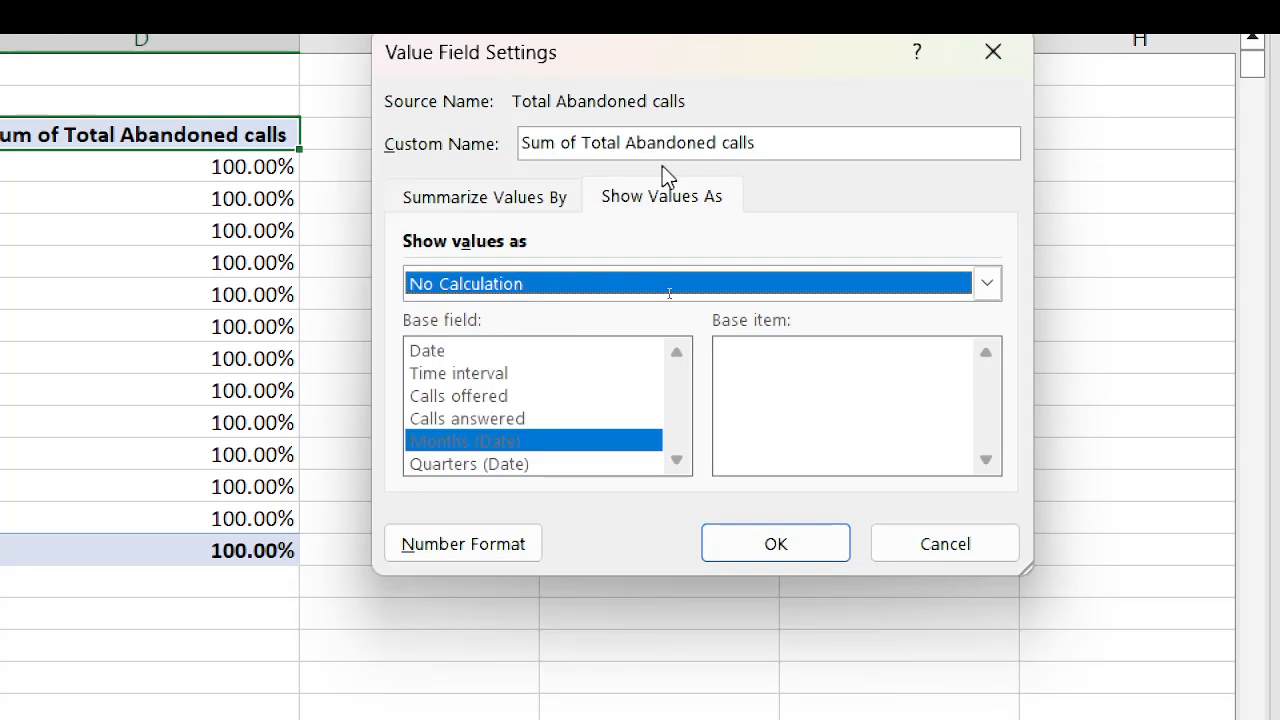
pyautogui.click(557, 285)
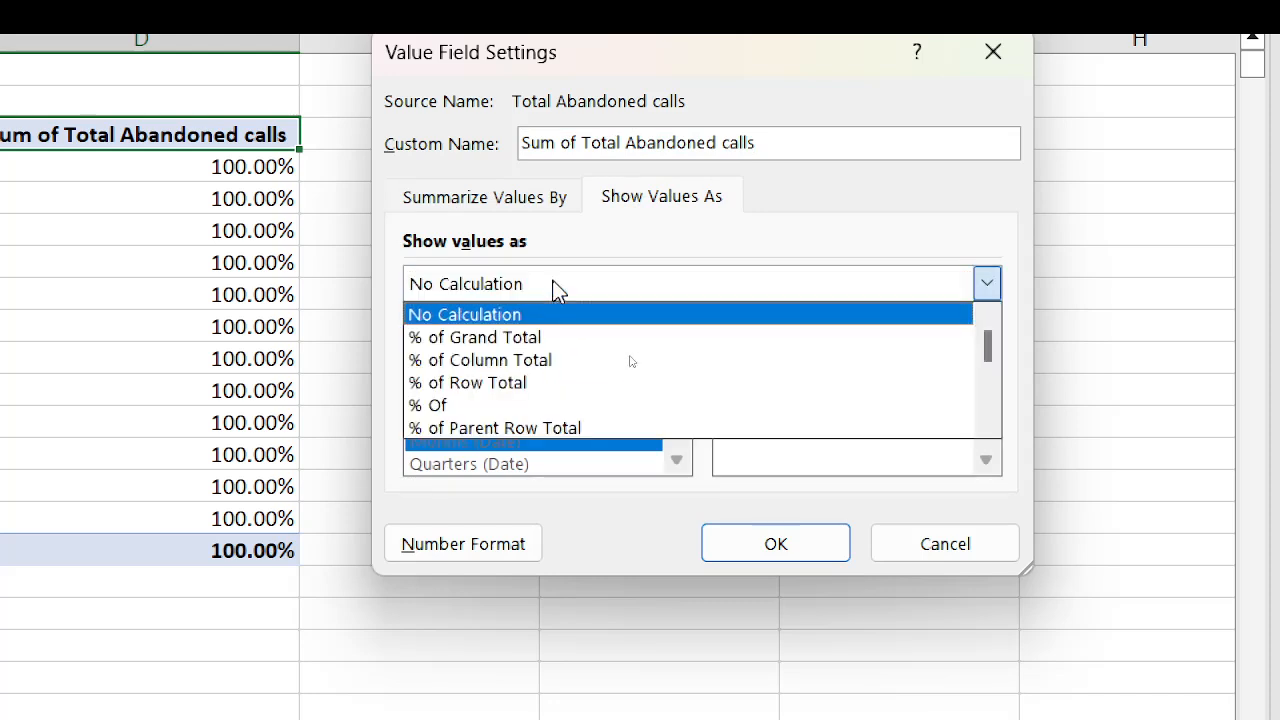
pyautogui.click(478, 343)
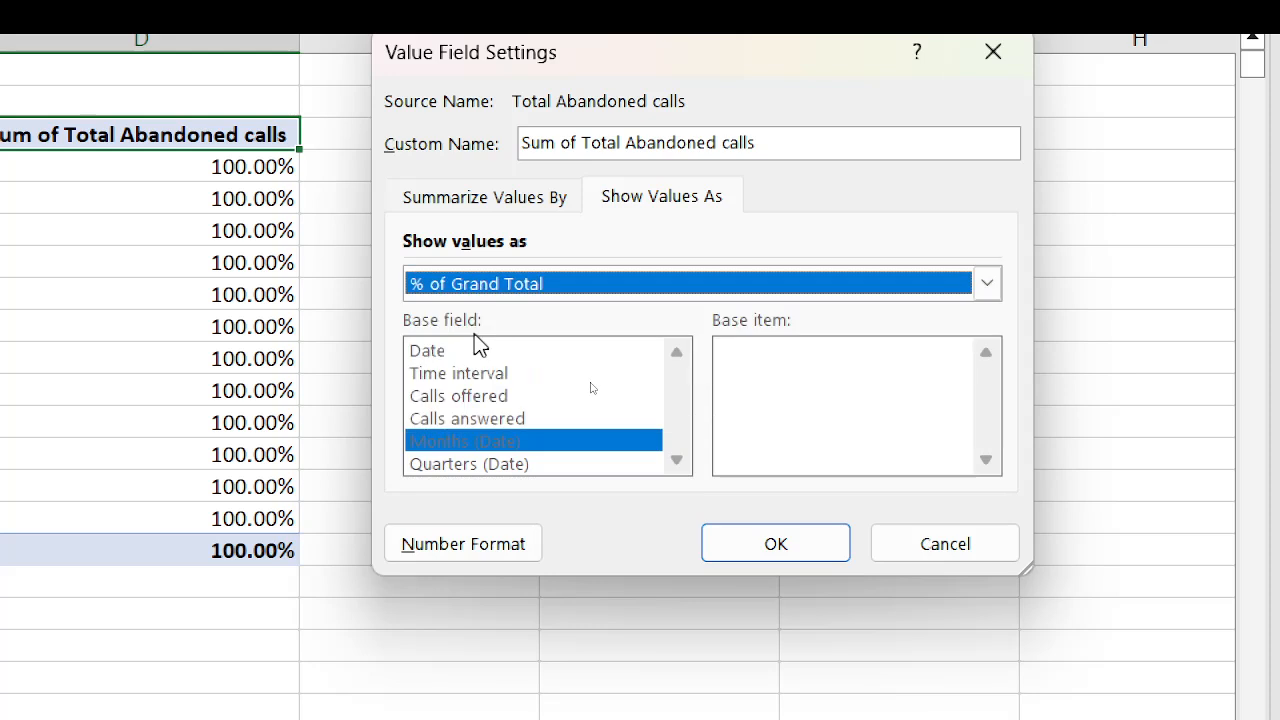
# Change the value field's custom name to Sum of Abandoned calls and apply the settings
pyautogui.moveTo(627, 143); pyautogui.dragTo(515, 155)
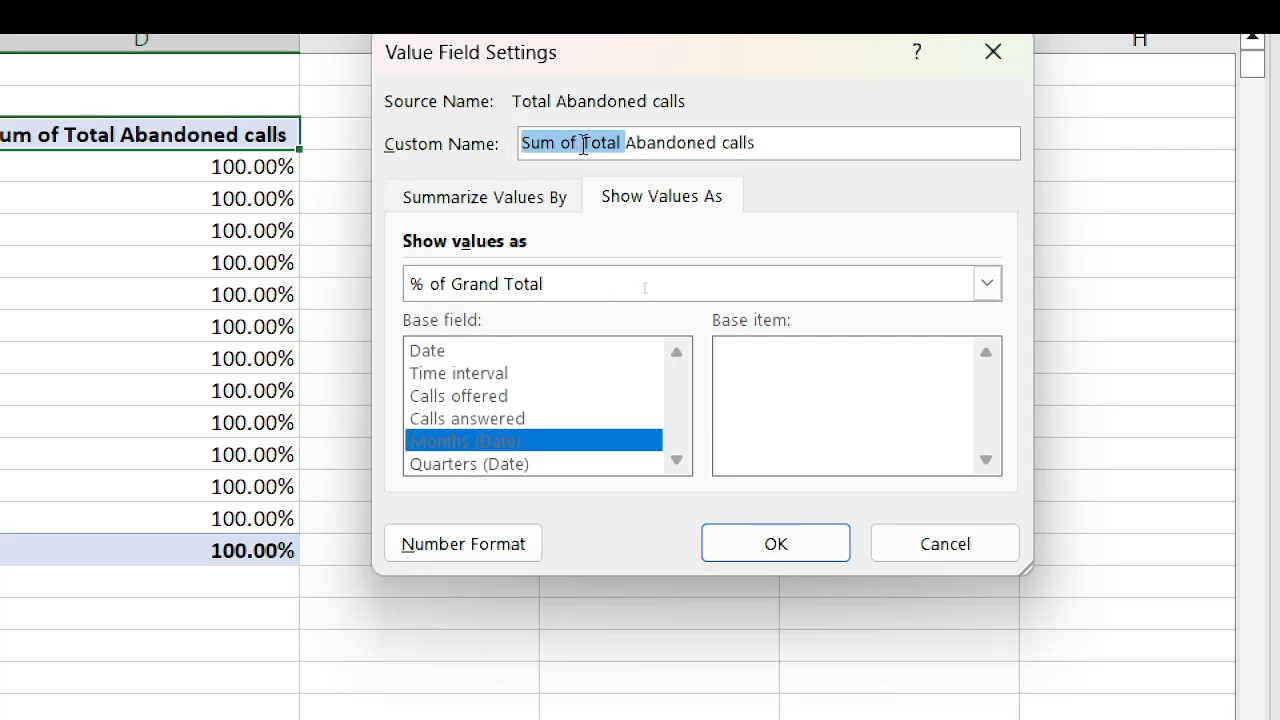
pyautogui.moveTo(584, 146); pyautogui.dragTo(511, 145)
pyautogui.press('BackSpace')
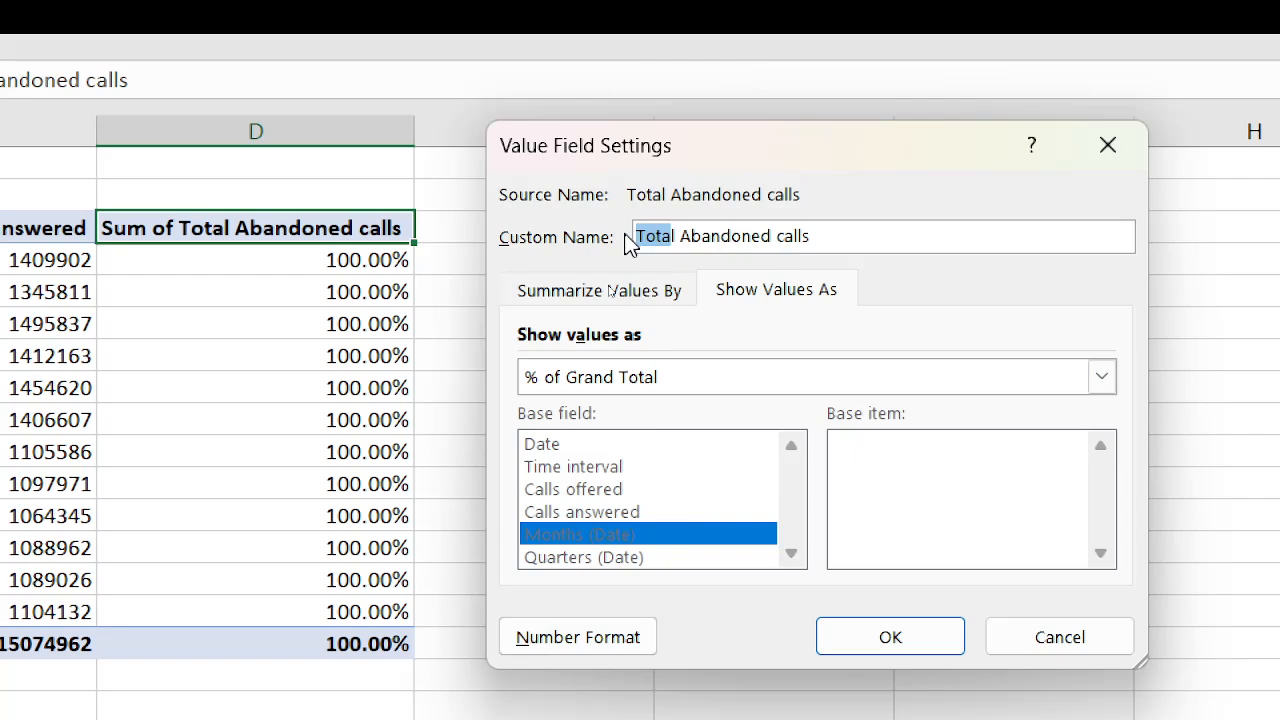
pyautogui.write('Su')
pyautogui.write('m of')
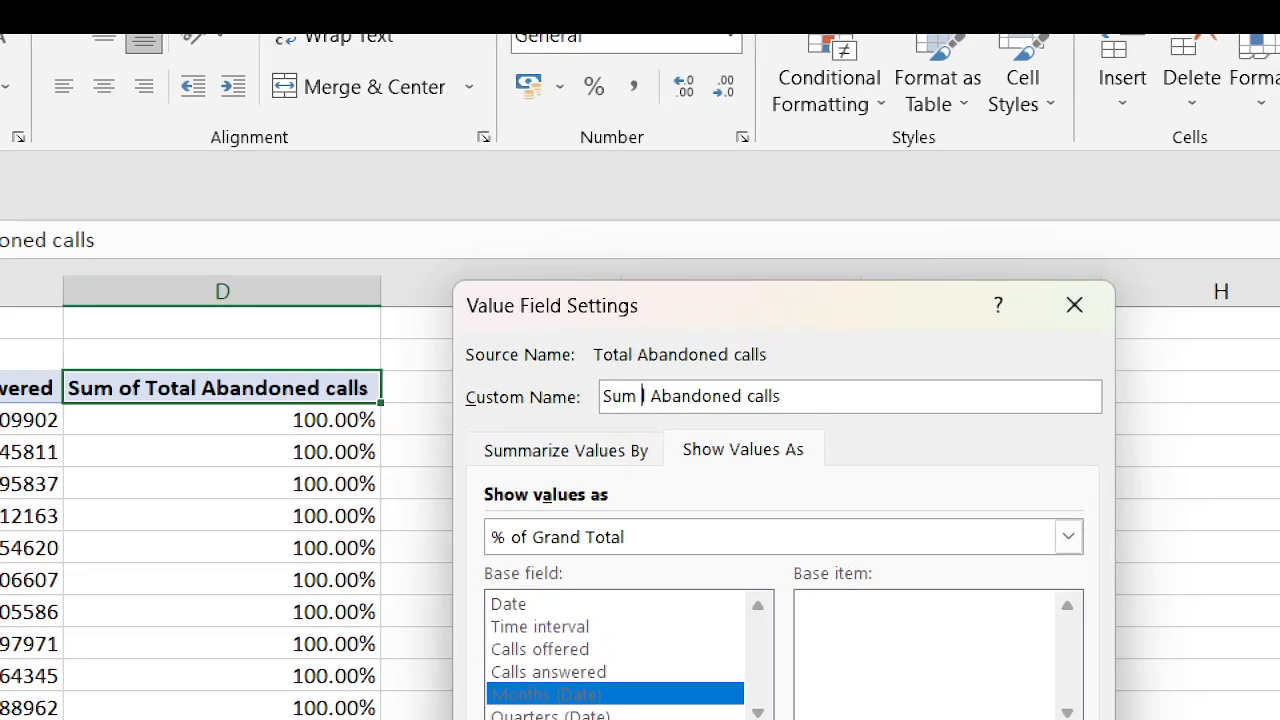
pyautogui.press('BackSpace')
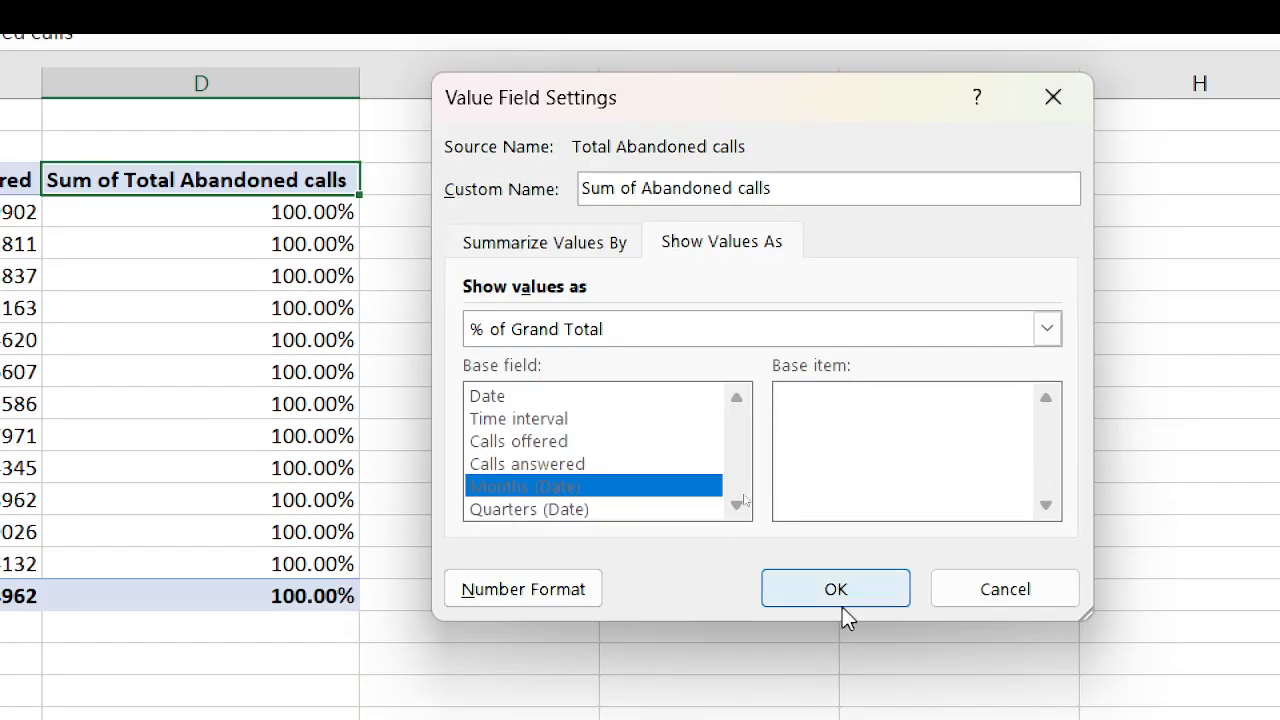
pyautogui.click(838, 596)
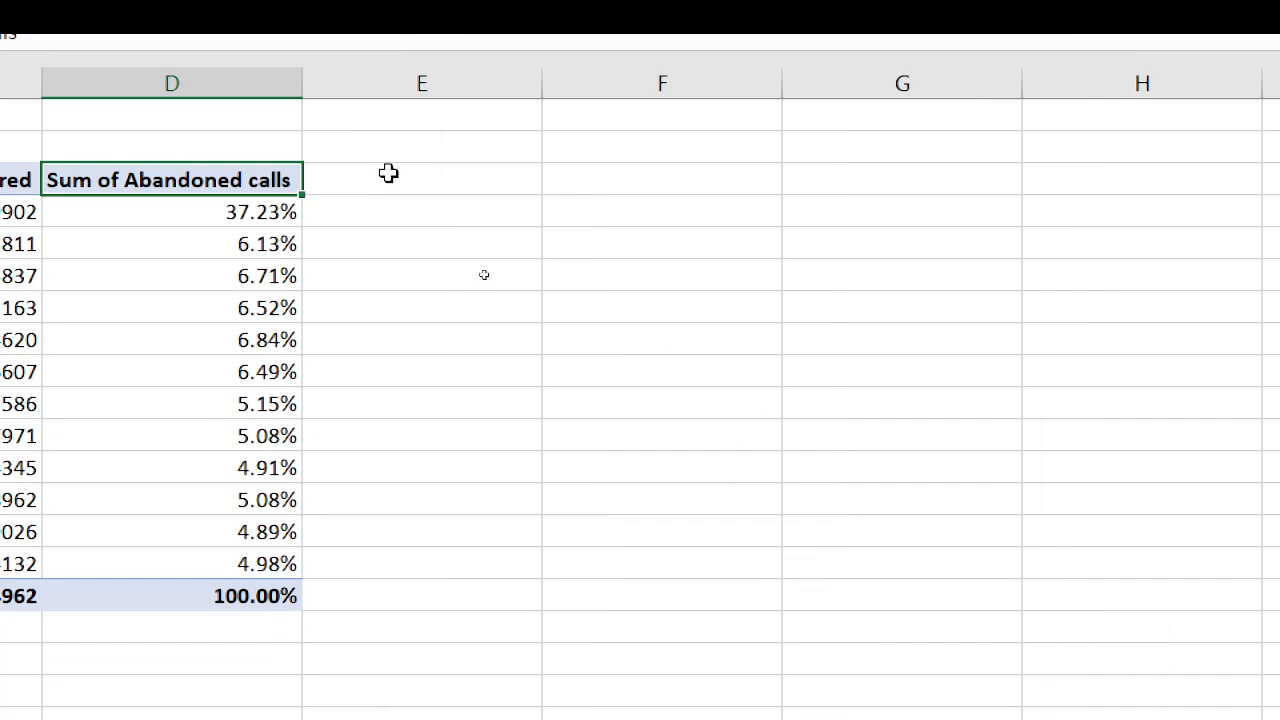
# Examine the monthly abandoned-call percentages in the PivotTable, especially those from September to December
pyautogui.click(106, 209)
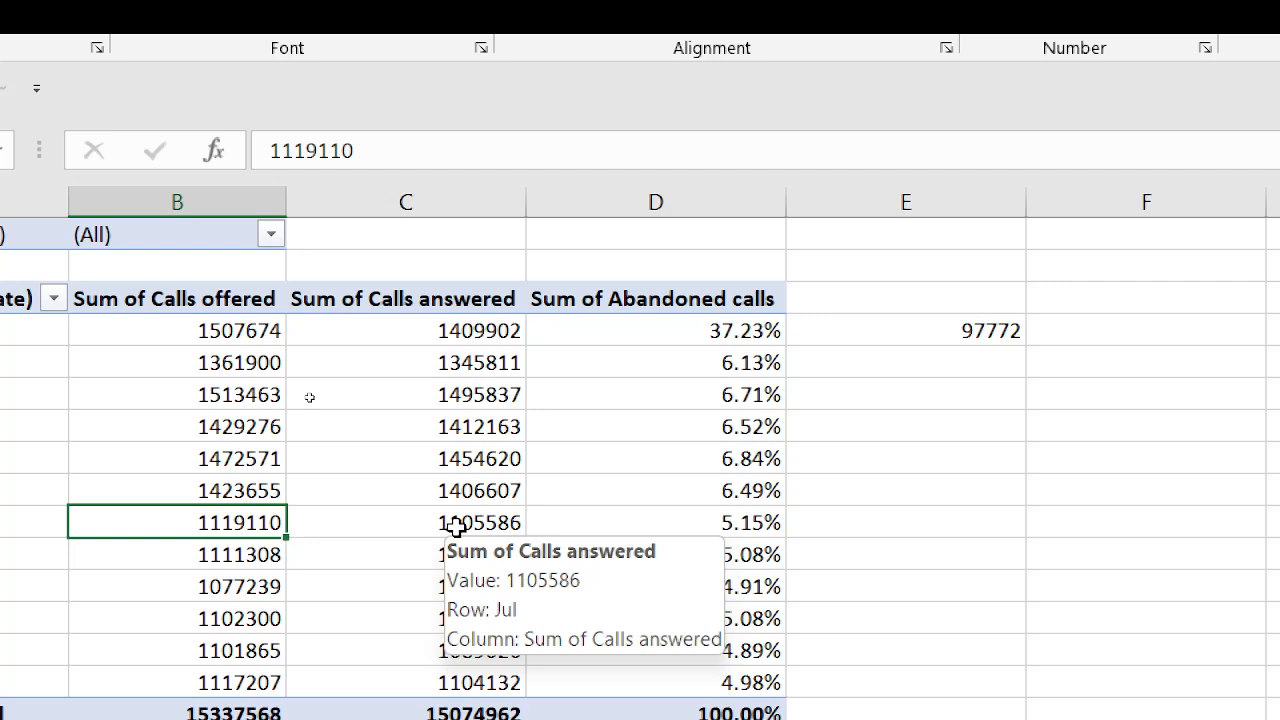
pyautogui.moveTo(700, 587); pyautogui.dragTo(703, 682)
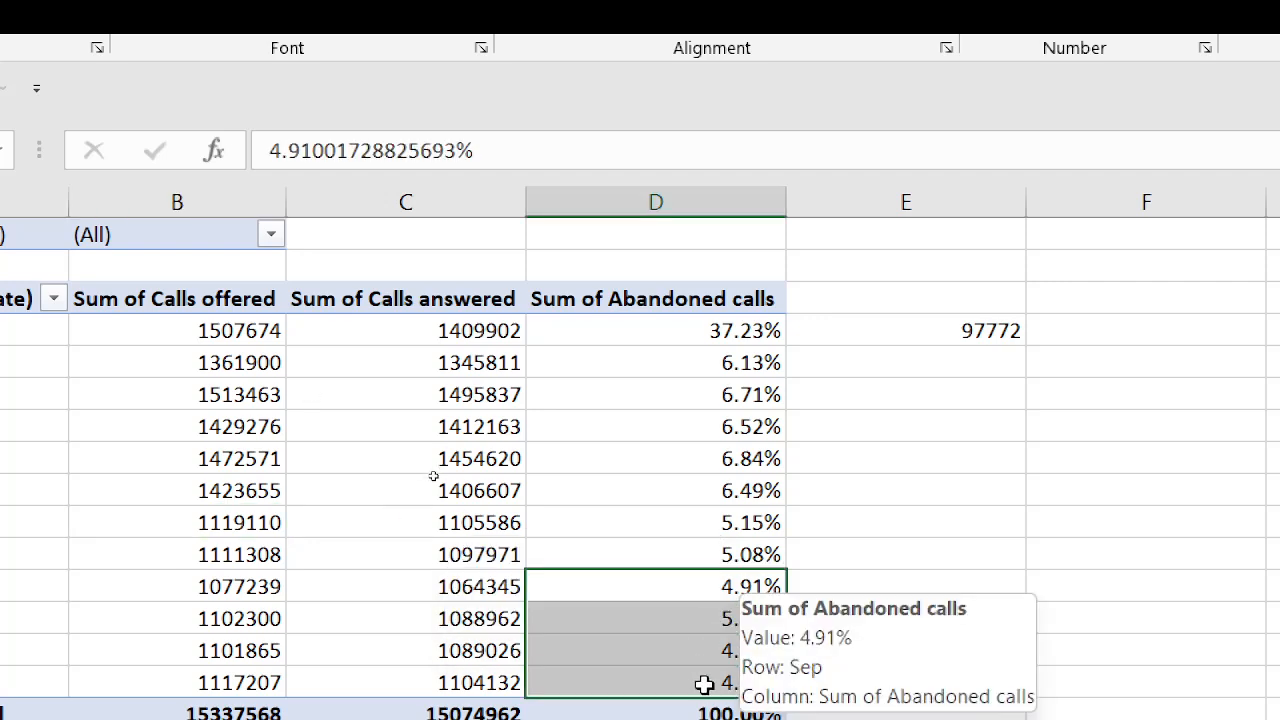
# Try light orange, light yellow and gold Medium PivotTable styles on the monthly calls PivotTable
pyautogui.click(690, 591)
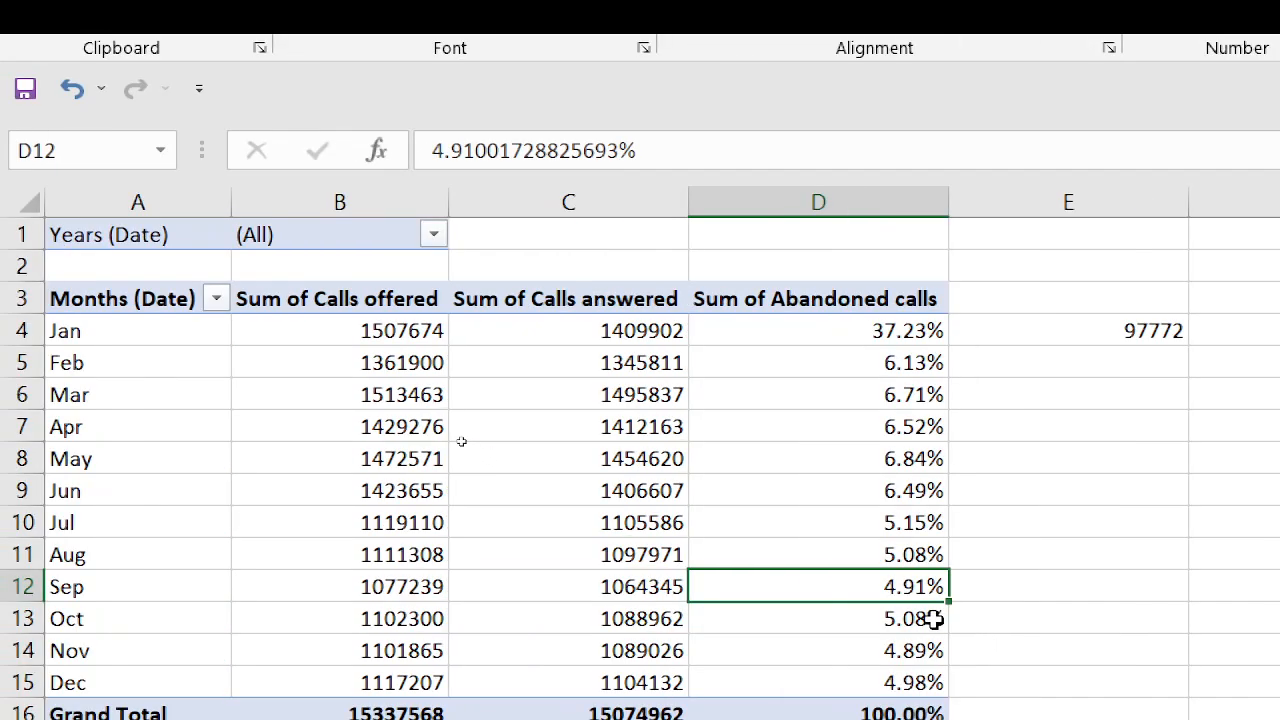
pyautogui.moveTo(853, 329)
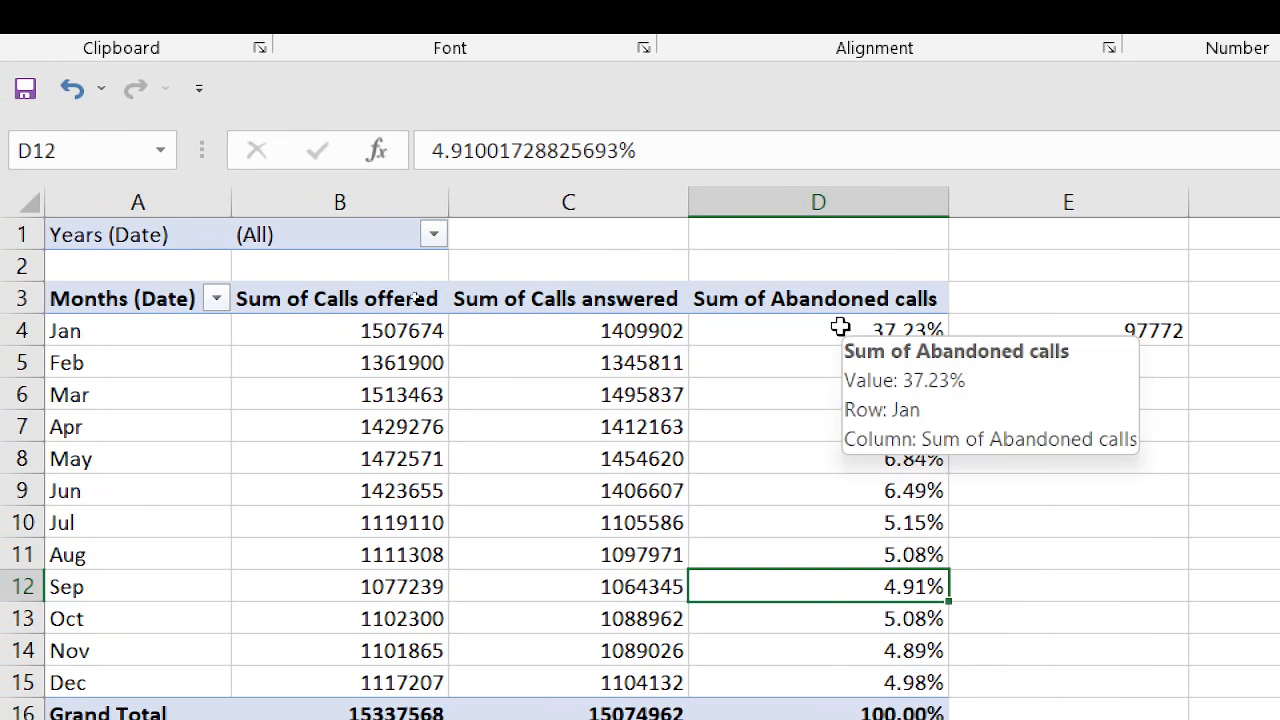
pyautogui.click(732, 300)
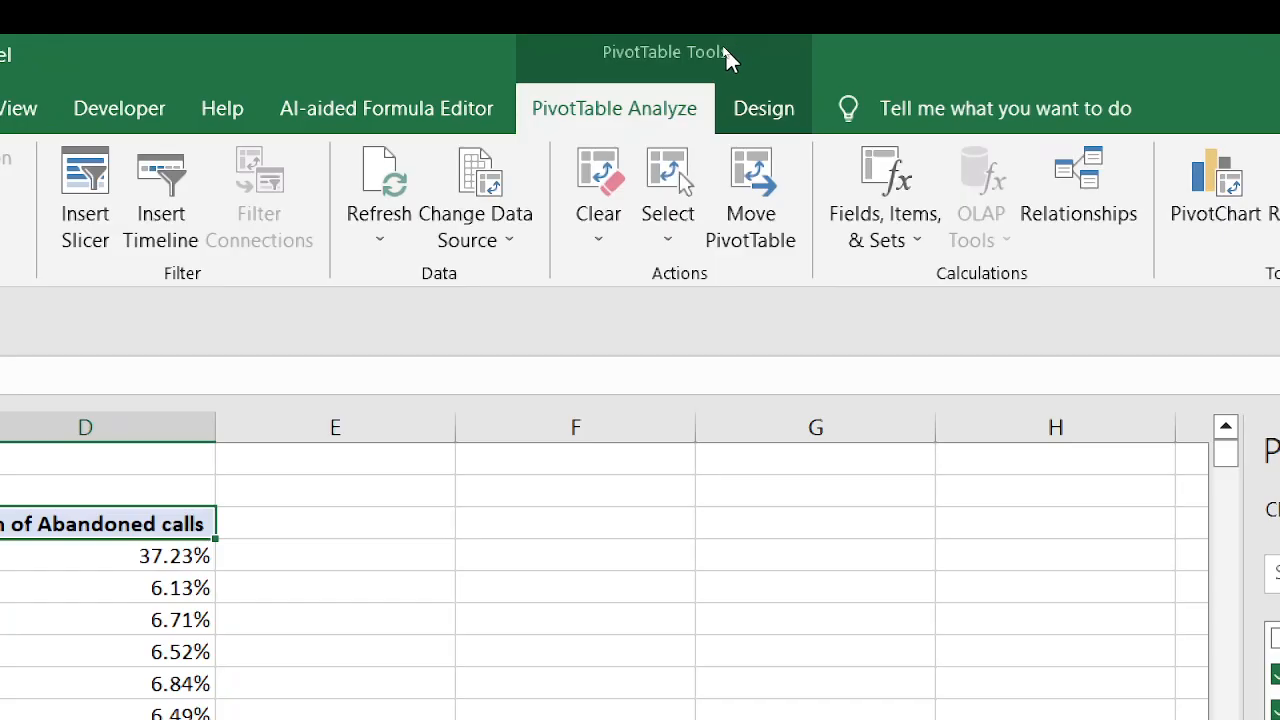
pyautogui.click(750, 104)
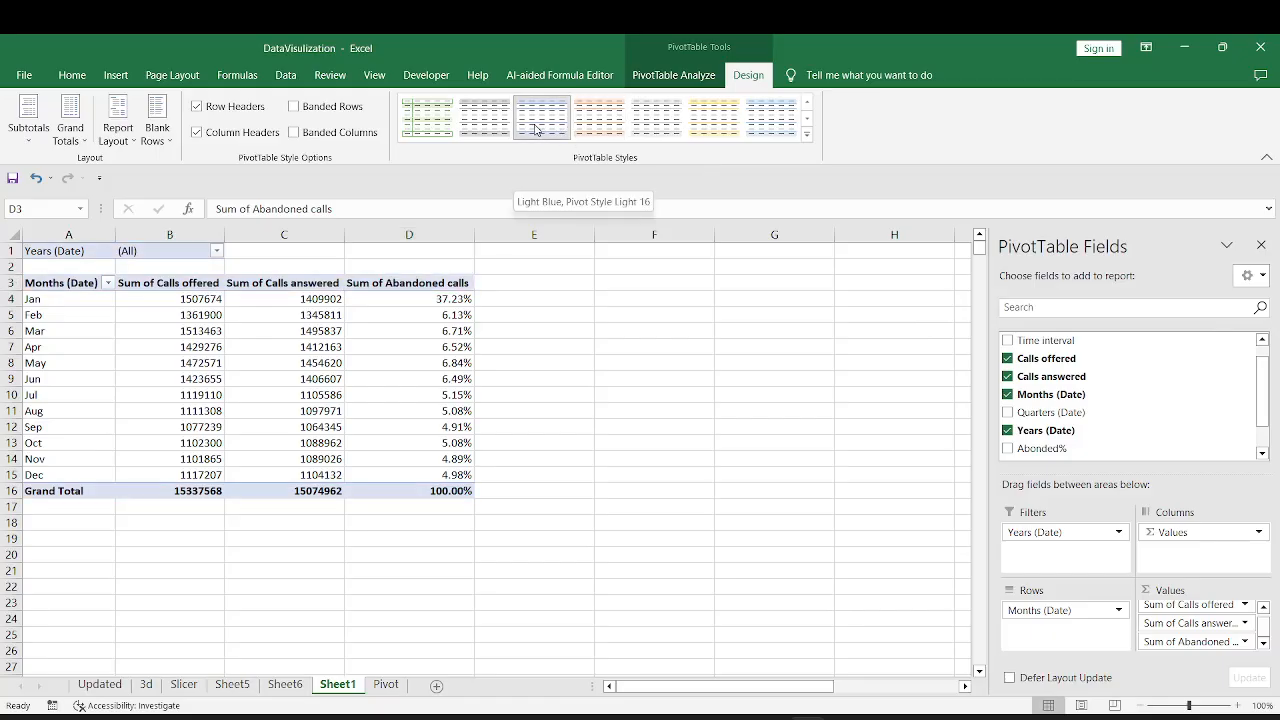
pyautogui.click(537, 129)
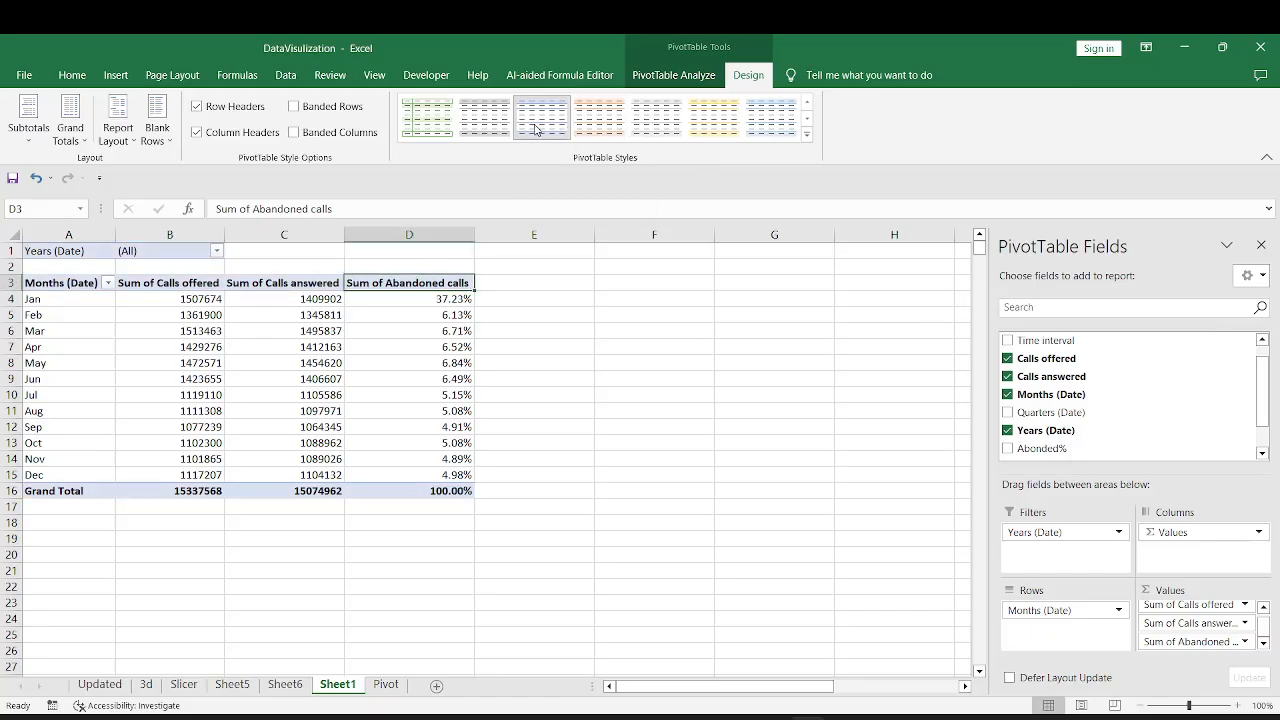
pyautogui.click(610, 118)
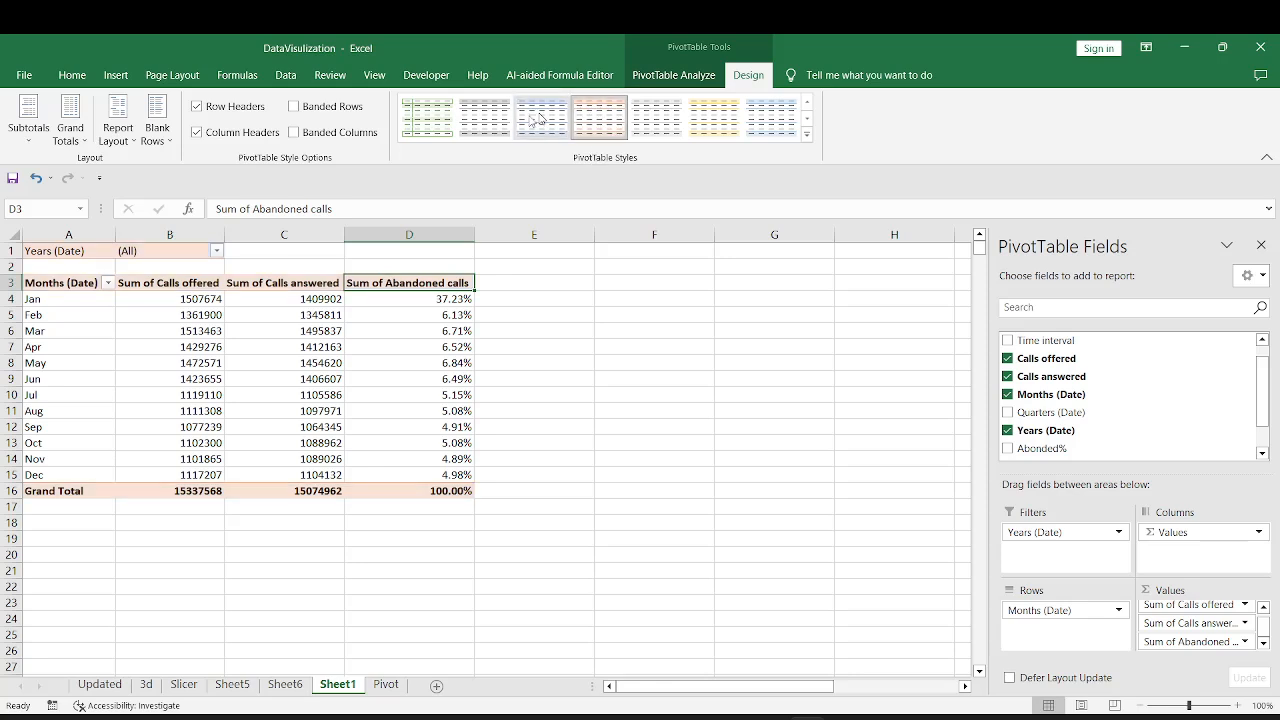
pyautogui.click(723, 131)
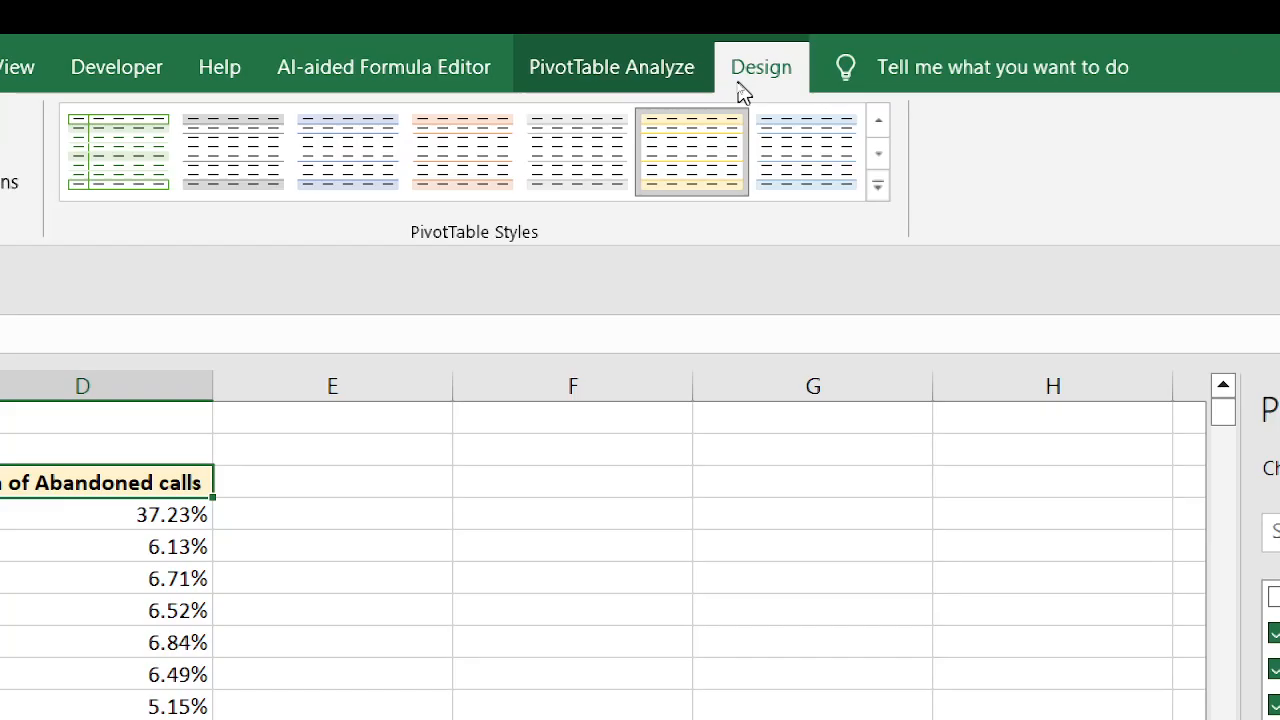
pyautogui.click(877, 186)
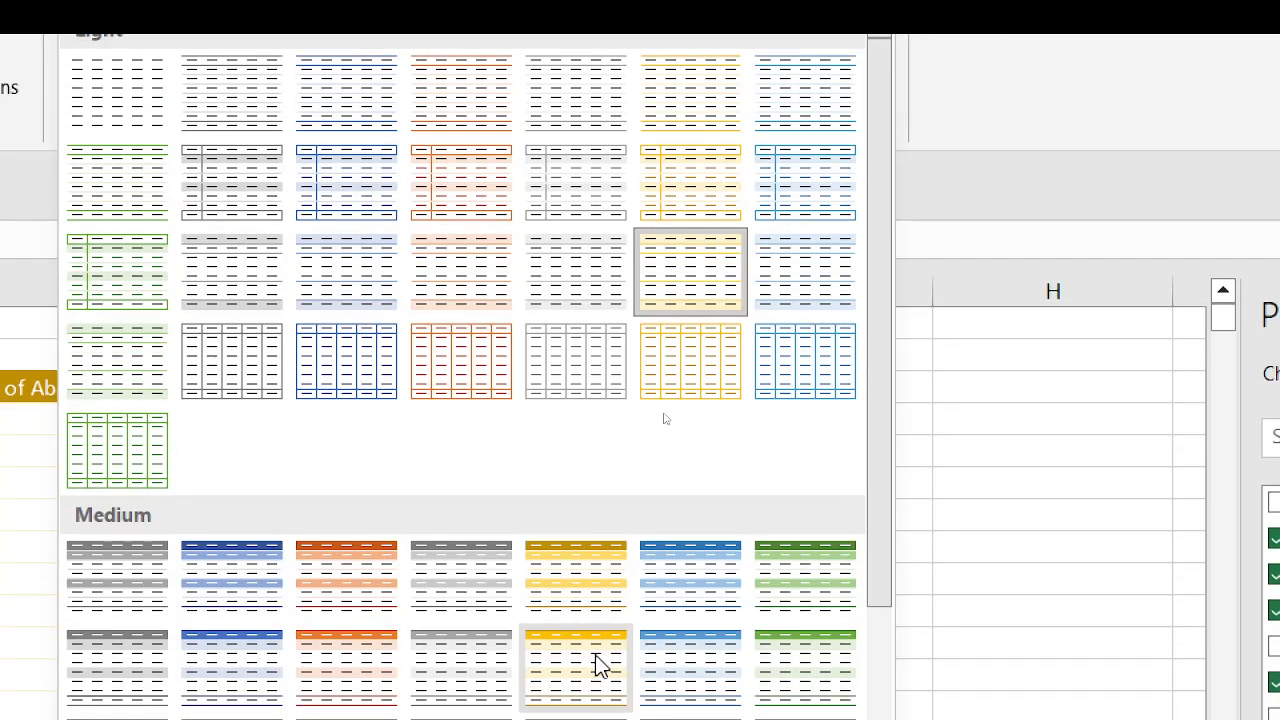
pyautogui.click(577, 595)
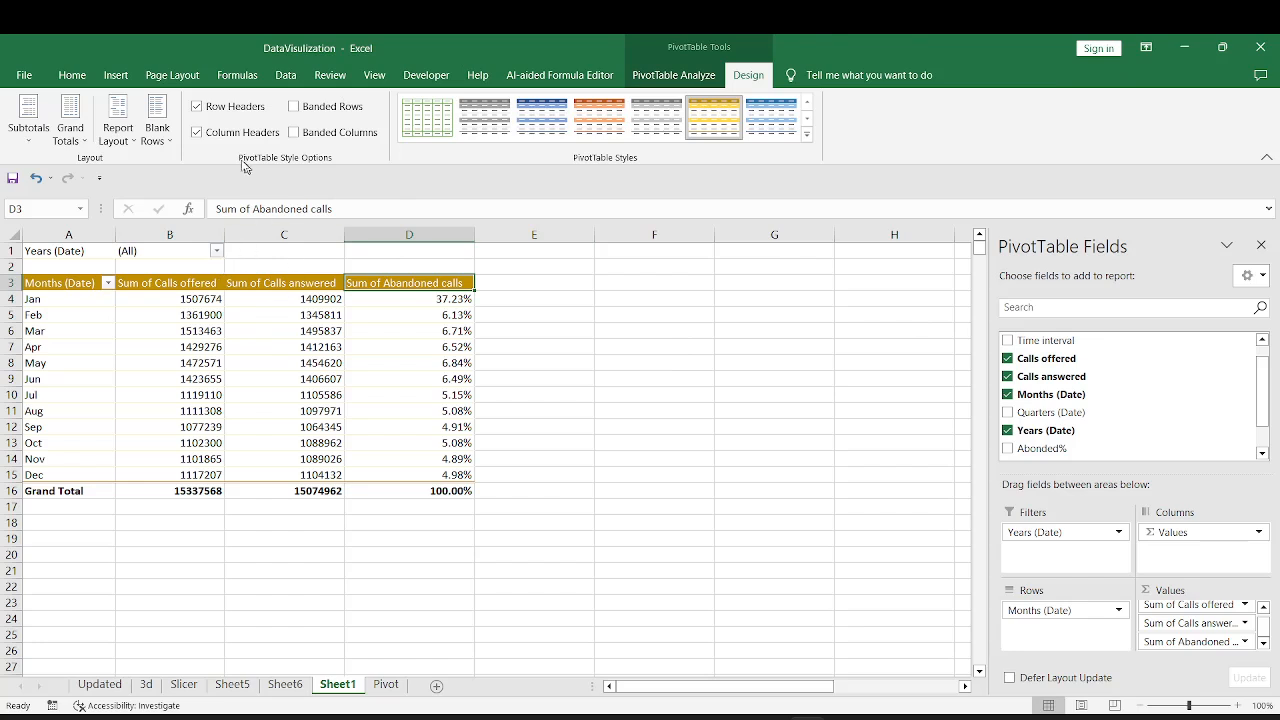
# Give the PivotTable banded rows and banded columns in an orange Medium style, with column headers on and row headers off
pyautogui.click(294, 107)
pyautogui.click(294, 132)
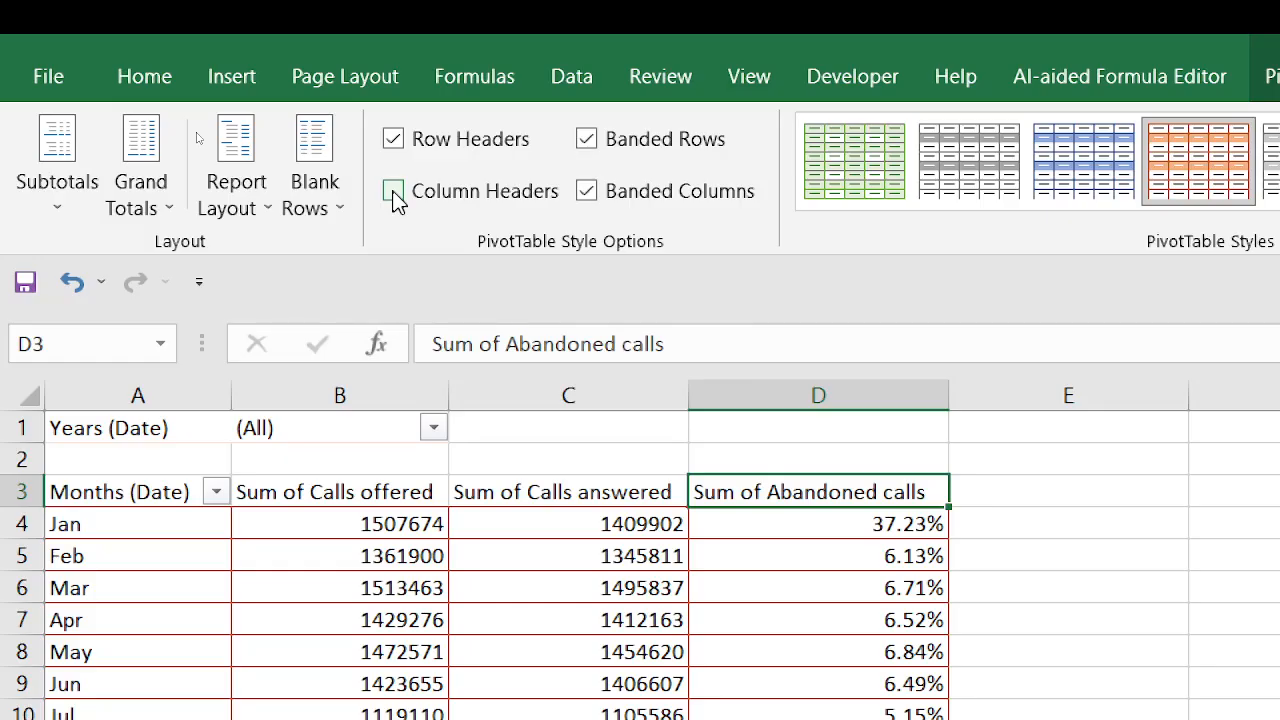
pyautogui.click(196, 133)
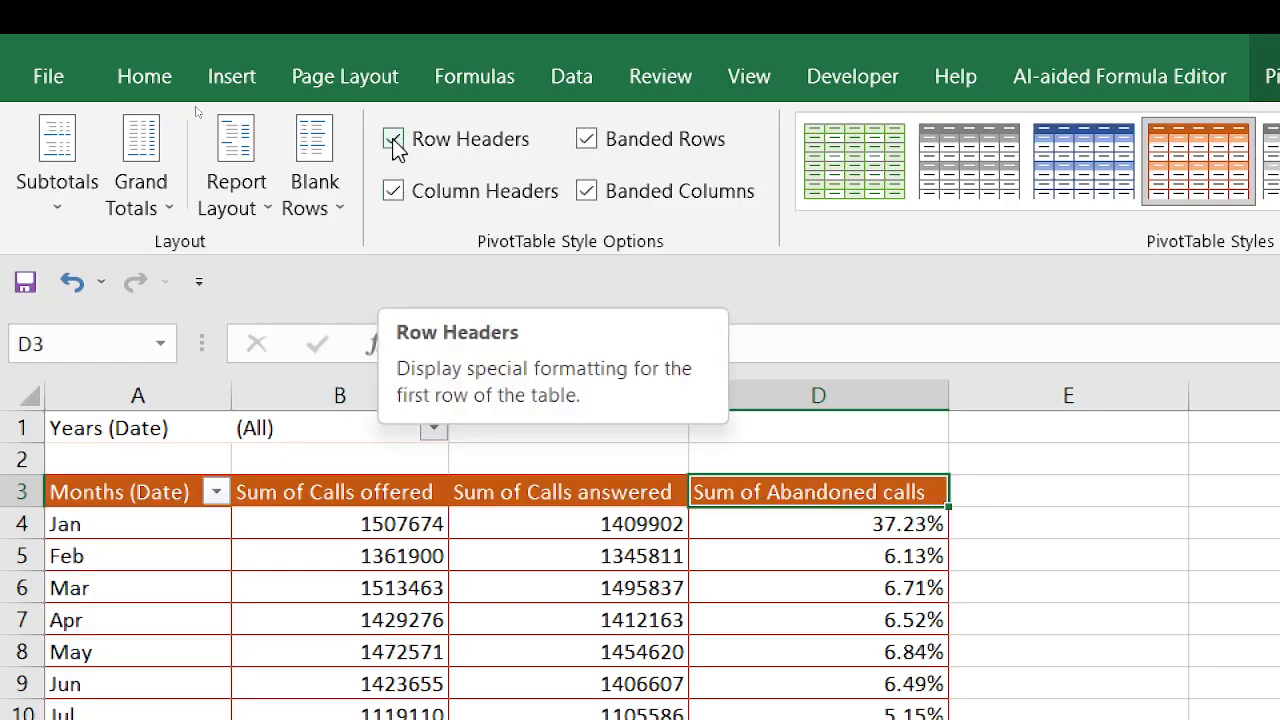
pyautogui.click(394, 142)
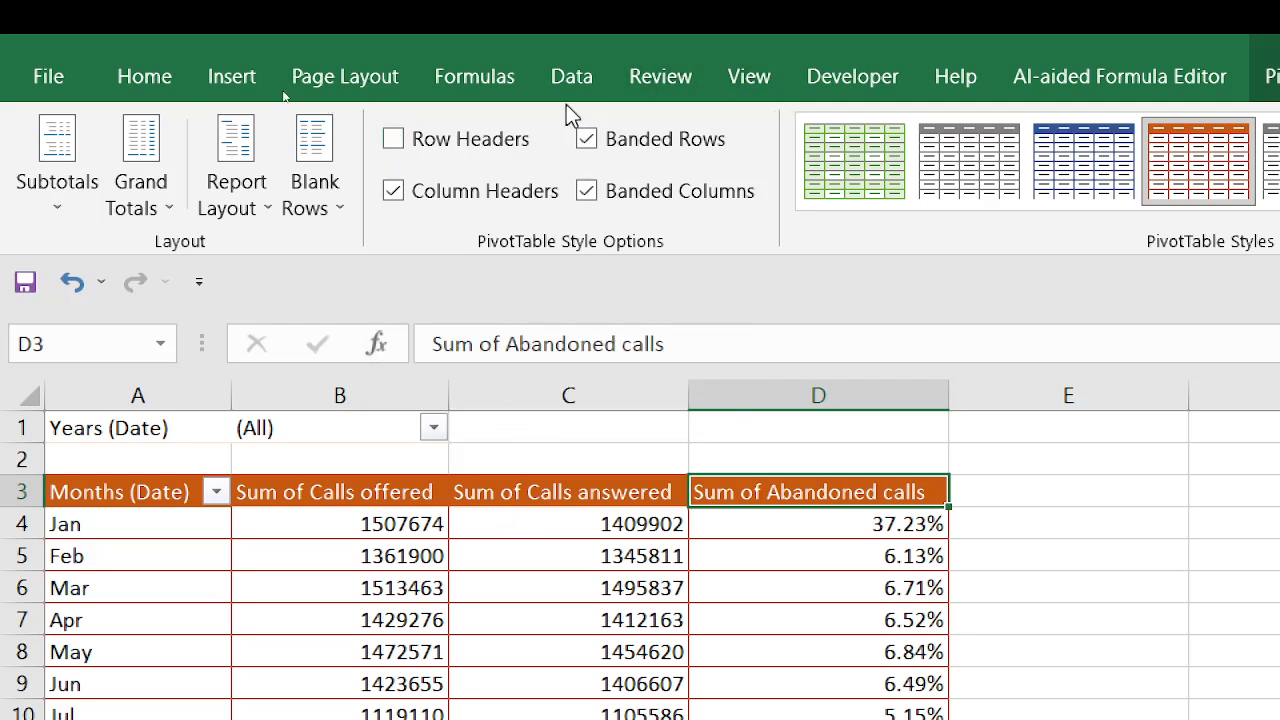
# Try grand totals for rows only and for columns only, and set them on for rows and columns
pyautogui.click(168, 216)
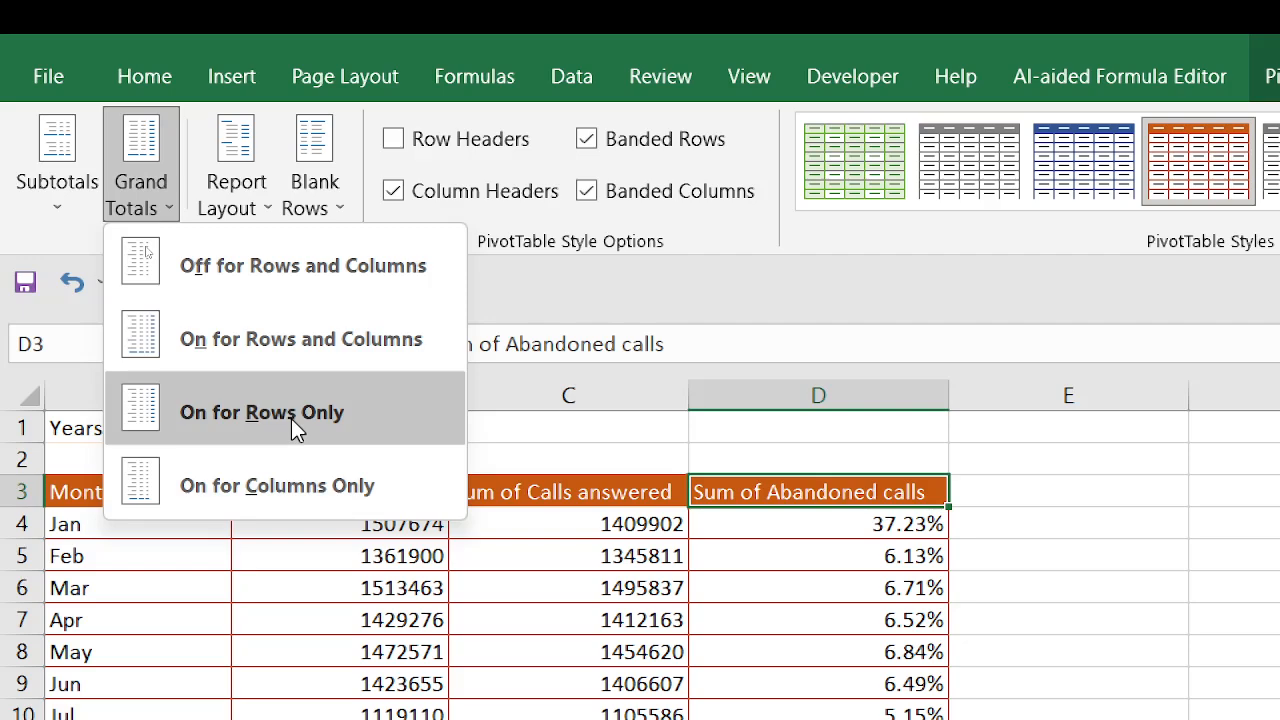
pyautogui.click(291, 418)
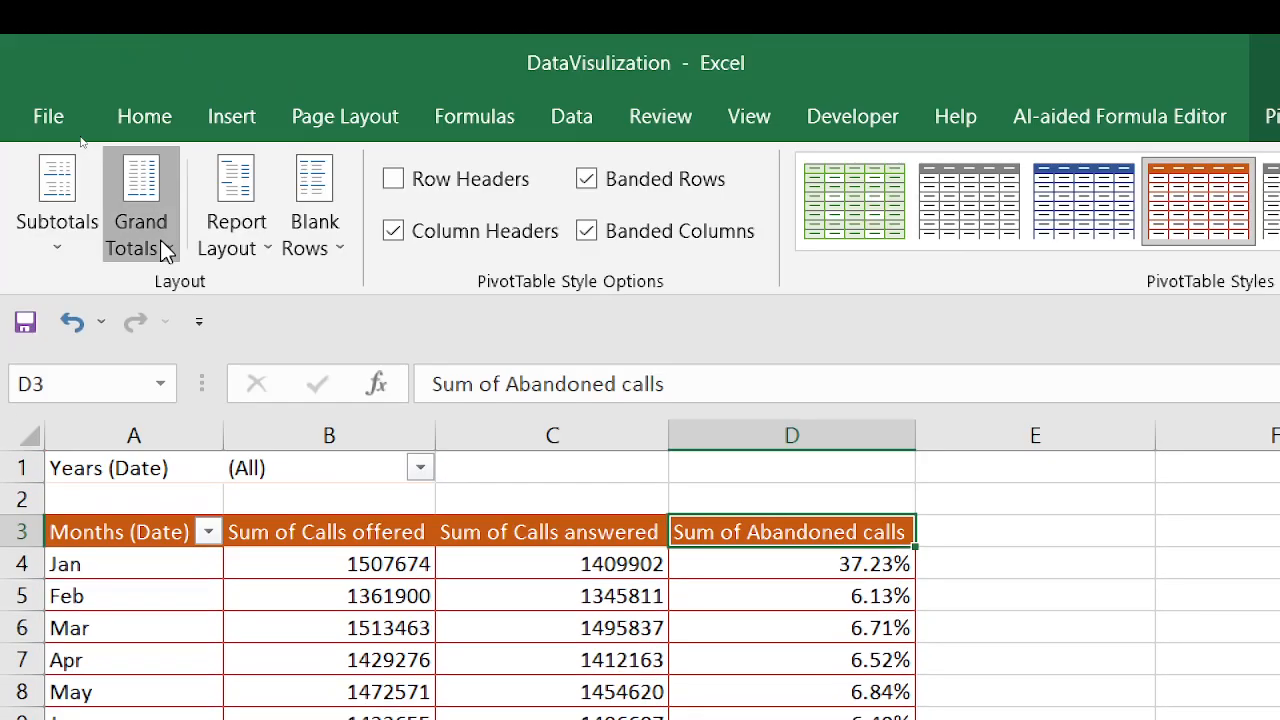
pyautogui.click(160, 245)
pyautogui.click(258, 531)
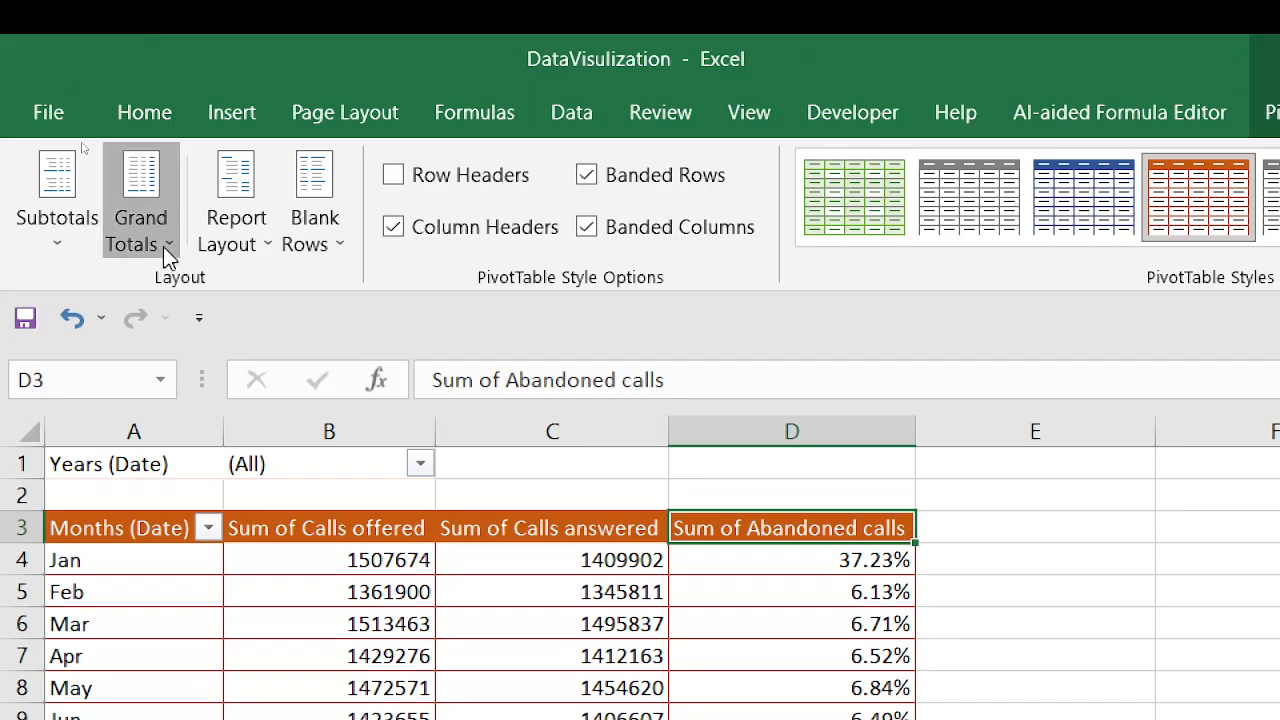
pyautogui.click(163, 246)
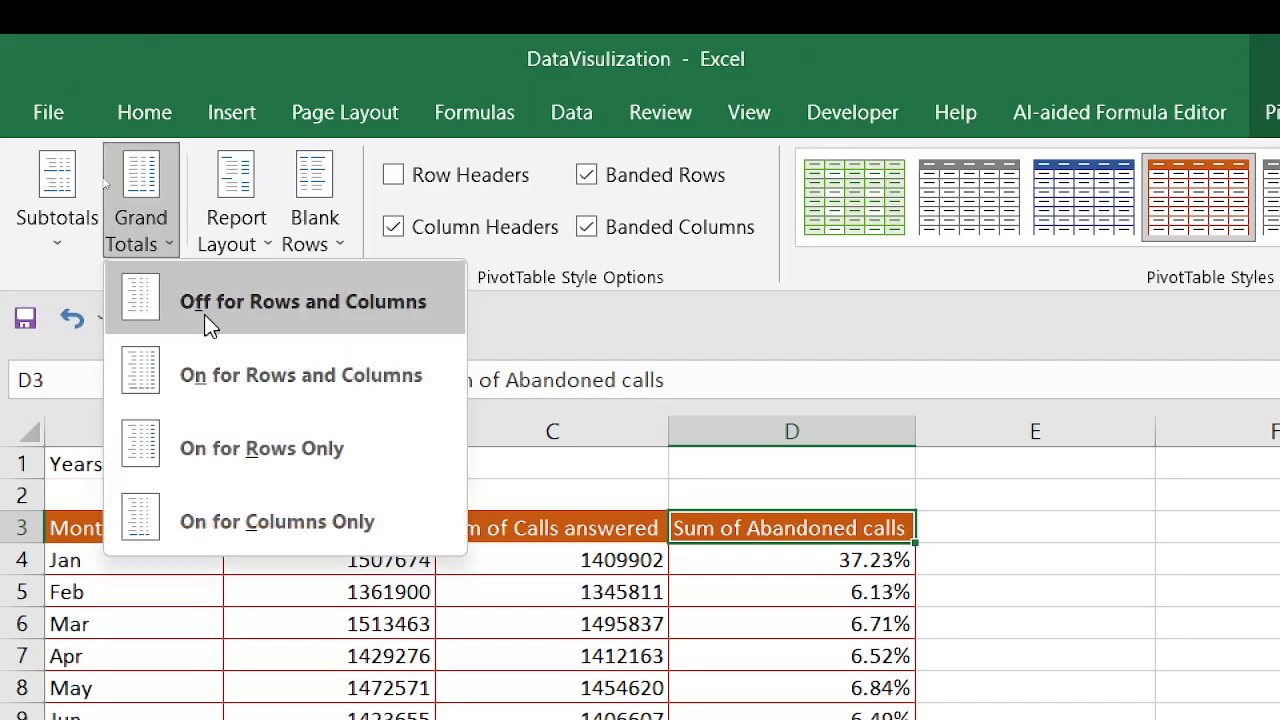
pyautogui.click(251, 380)
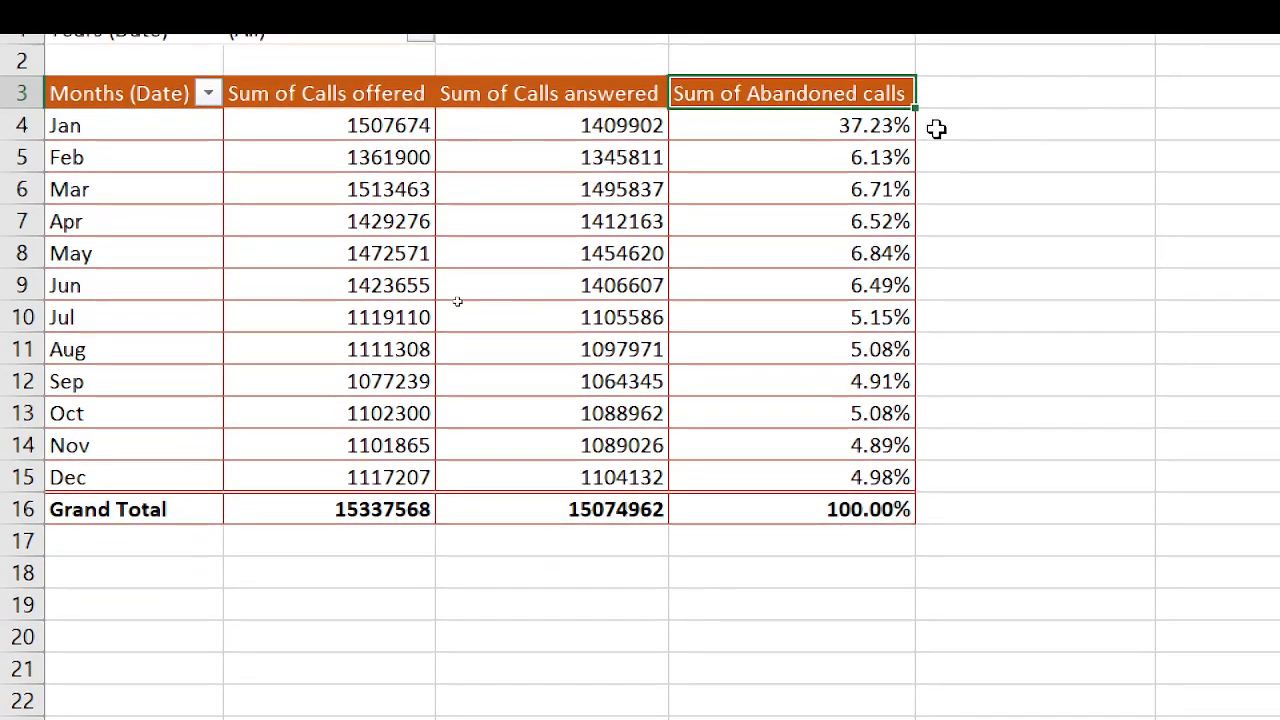
# Insert slicers for Calls offered, Calls answered, Months (Date), Quarters (Date) and Years (Date) into the PivotTable
pyautogui.moveTo(285, 116)
pyautogui.scroll(1, 994, 86)
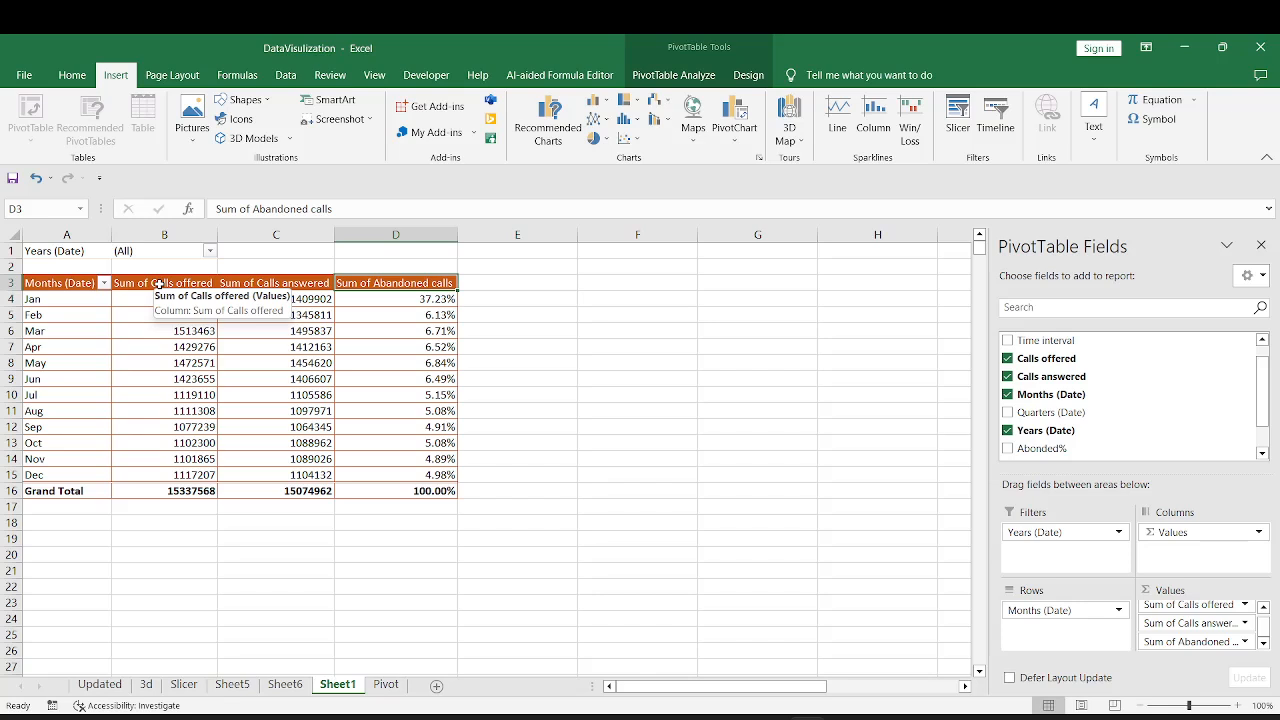
pyautogui.click(268, 285)
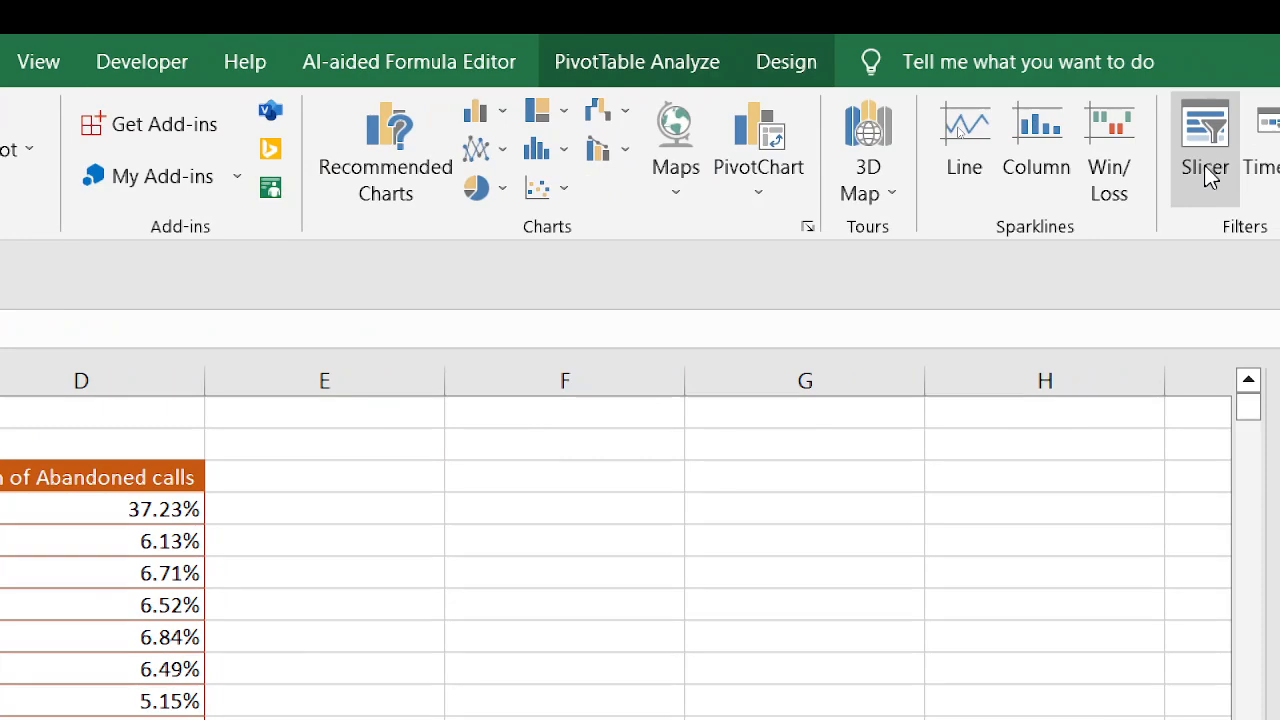
pyautogui.click(1206, 160)
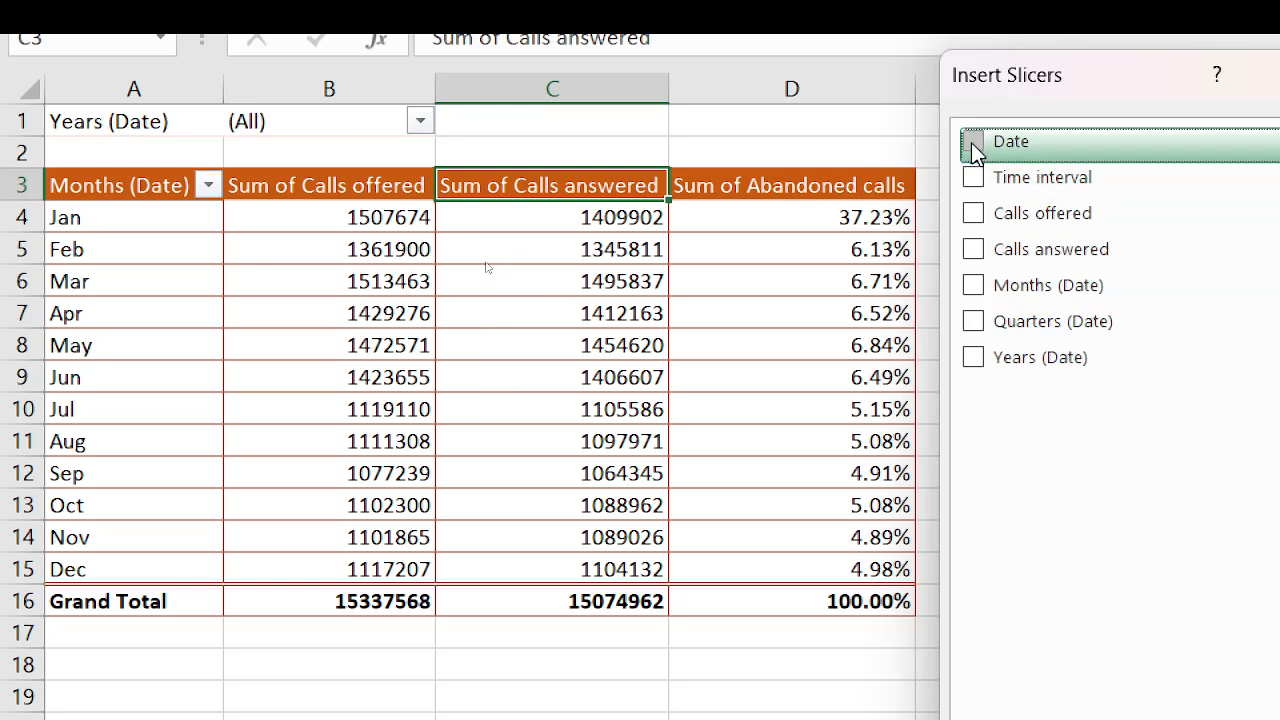
pyautogui.click(973, 285)
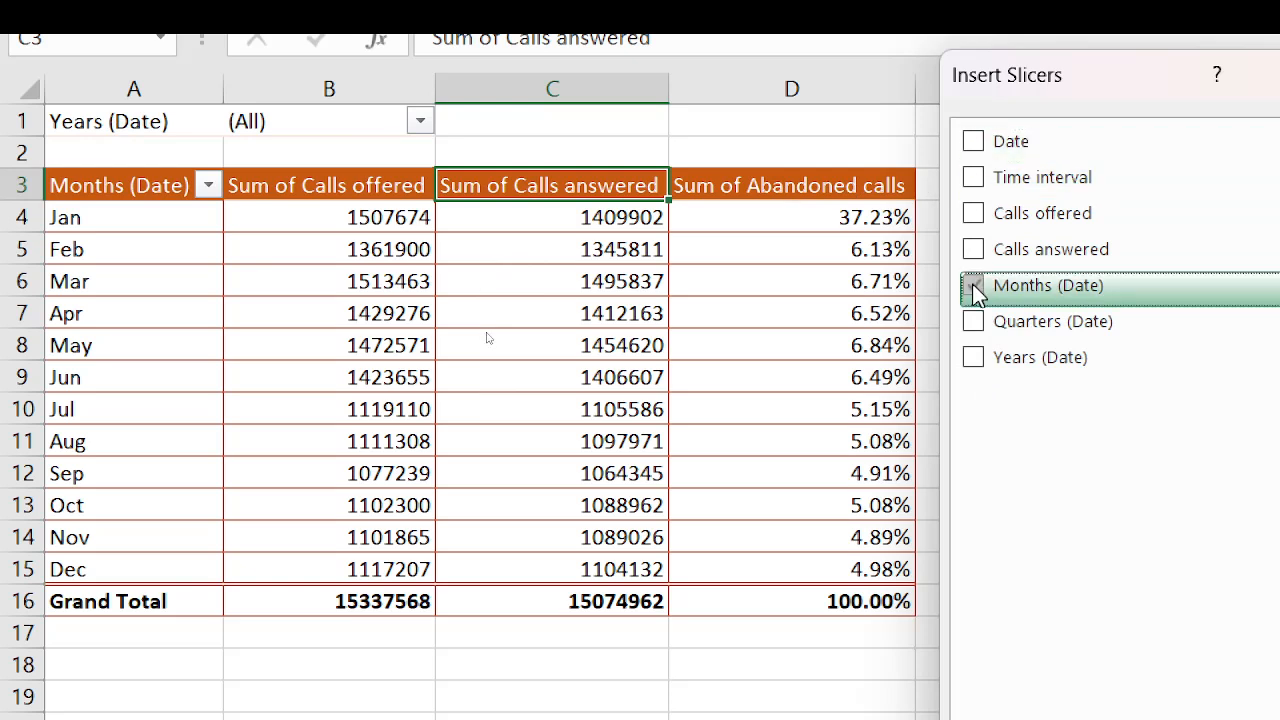
pyautogui.click(974, 320)
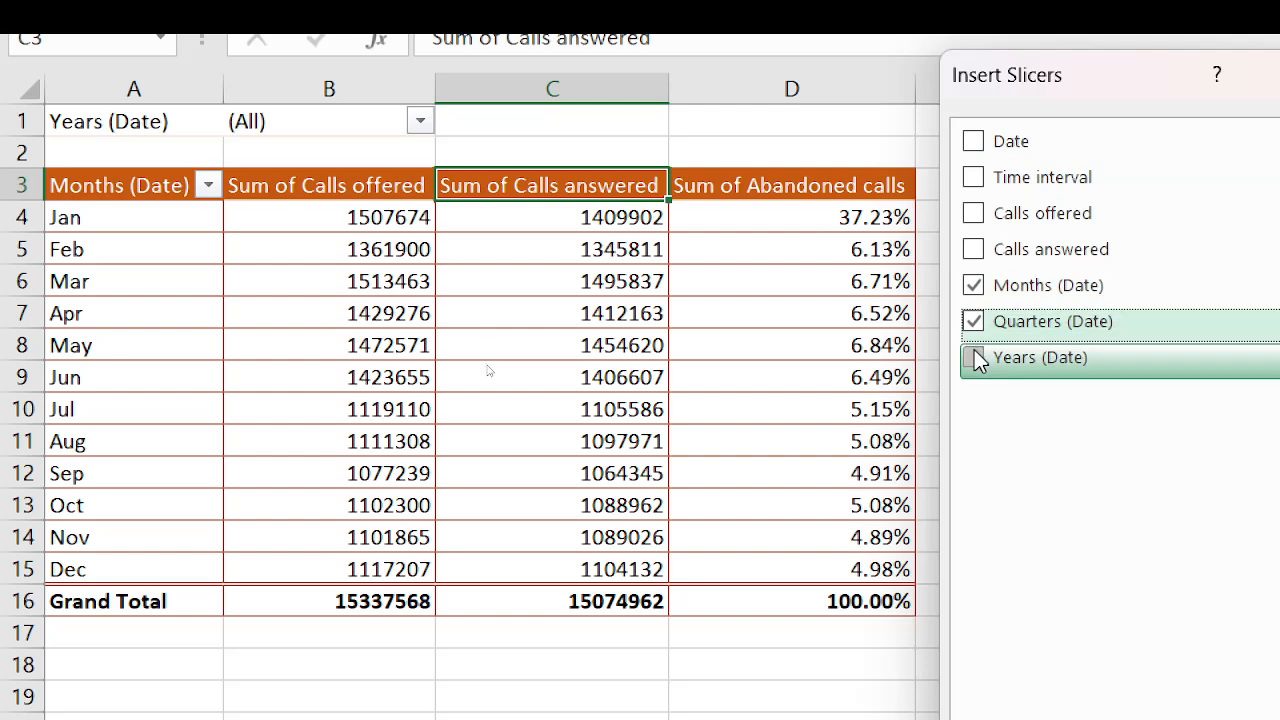
pyautogui.click(975, 215)
pyautogui.click(973, 250)
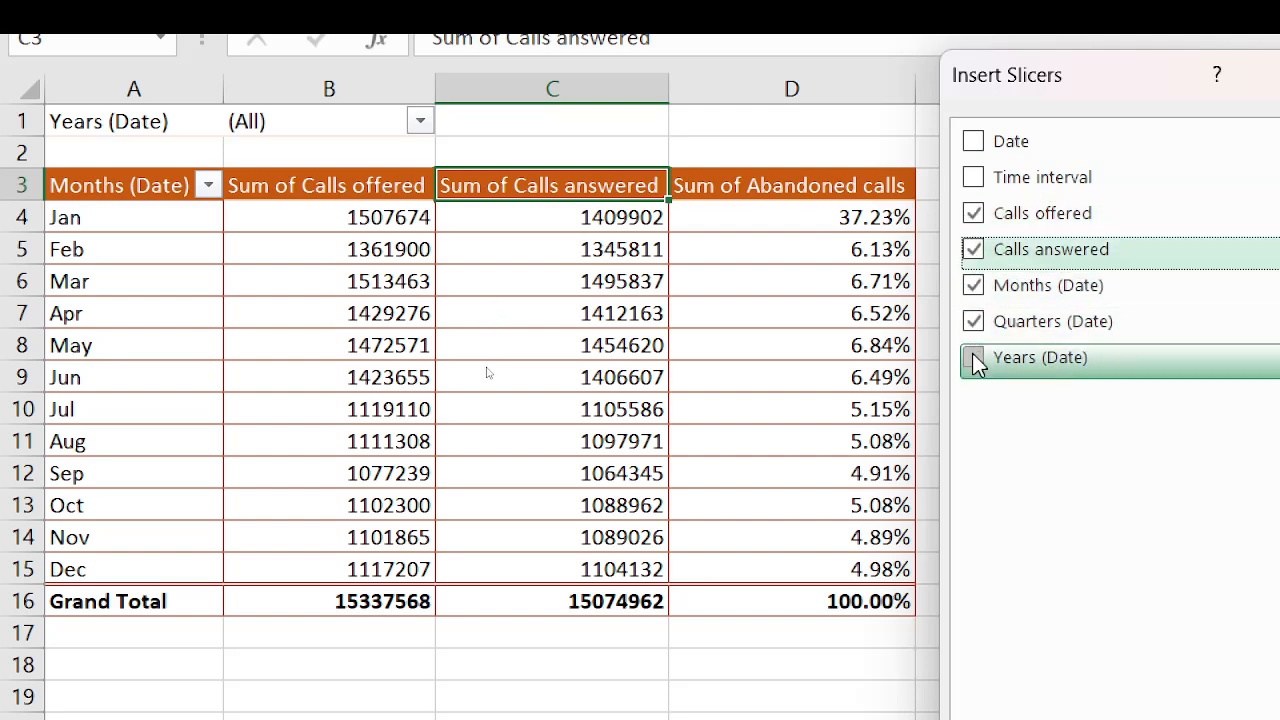
pyautogui.click(972, 358)
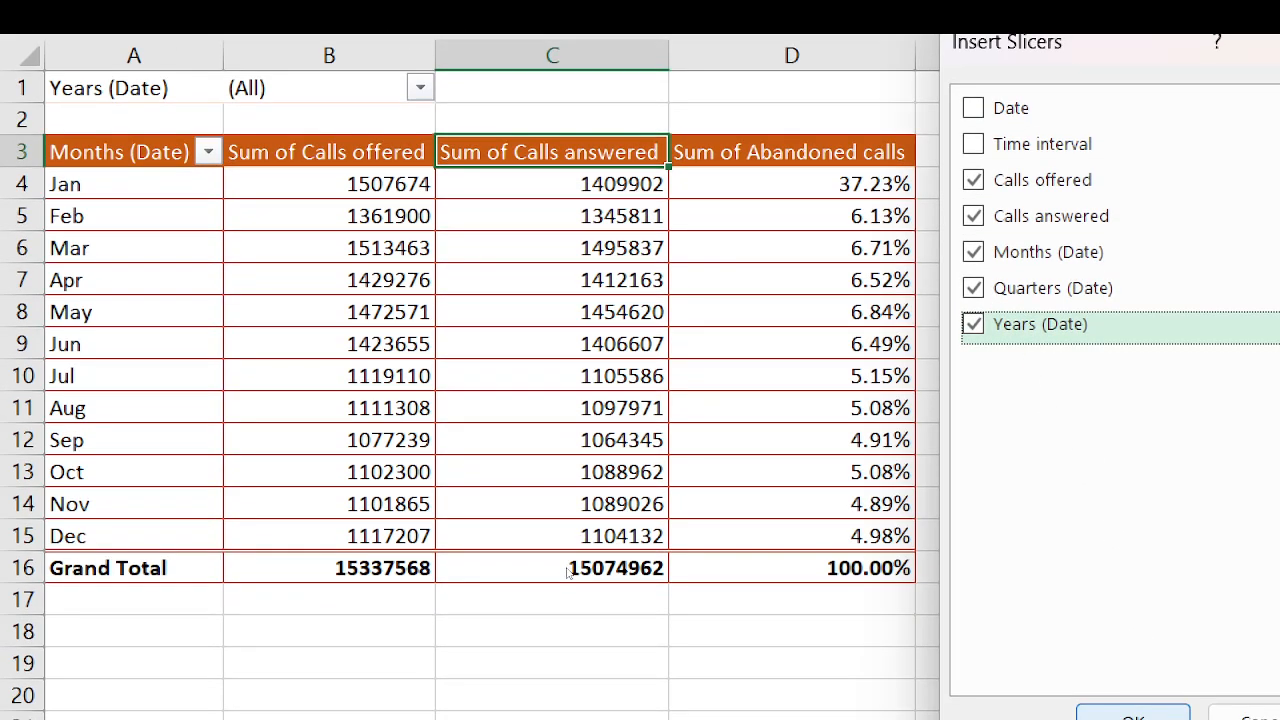
pyautogui.press('Return')
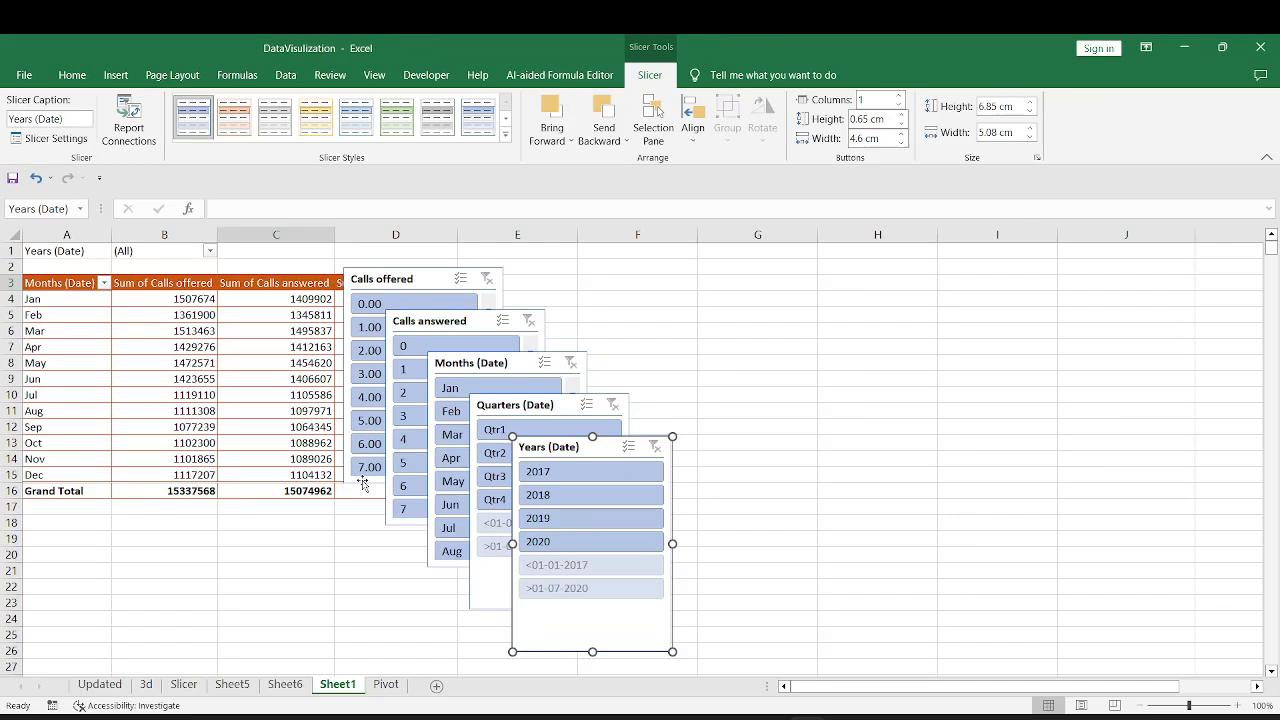
# Close the PivotTable Fields pane, then resize and arrange the five slicers in two rows beside the PivotTable
pyautogui.click(6, 251)
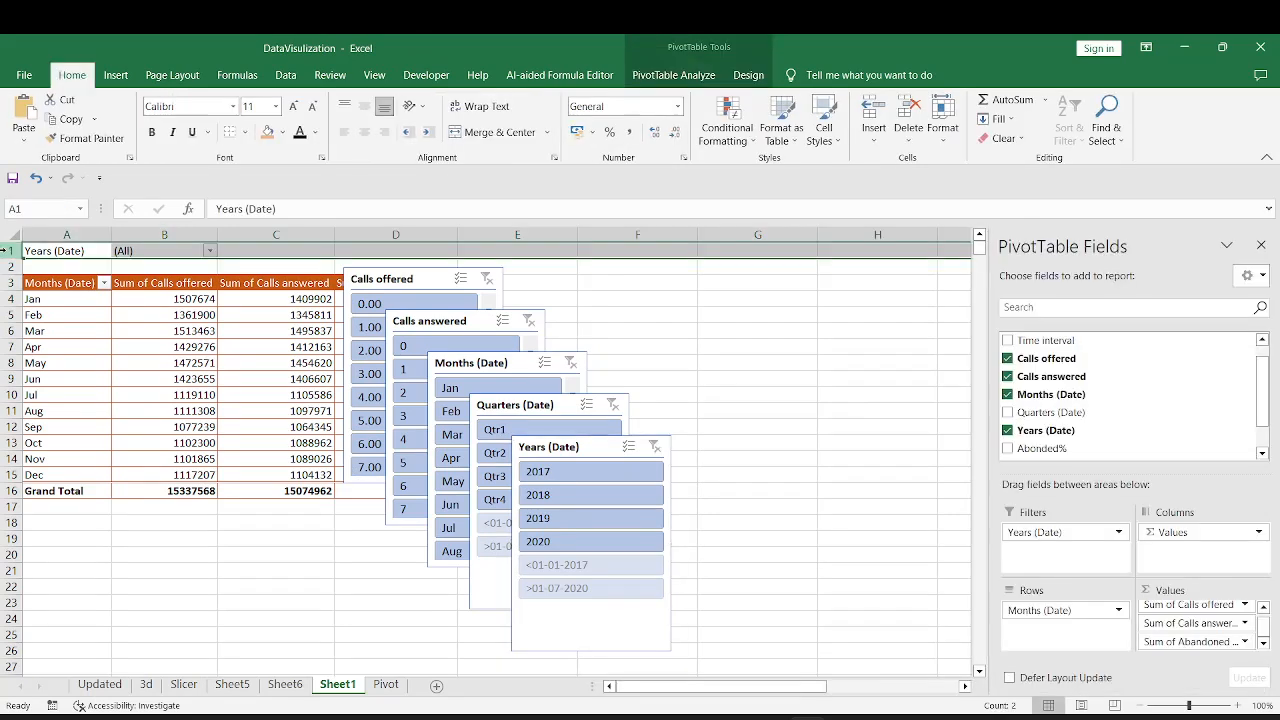
pyautogui.click(1261, 245)
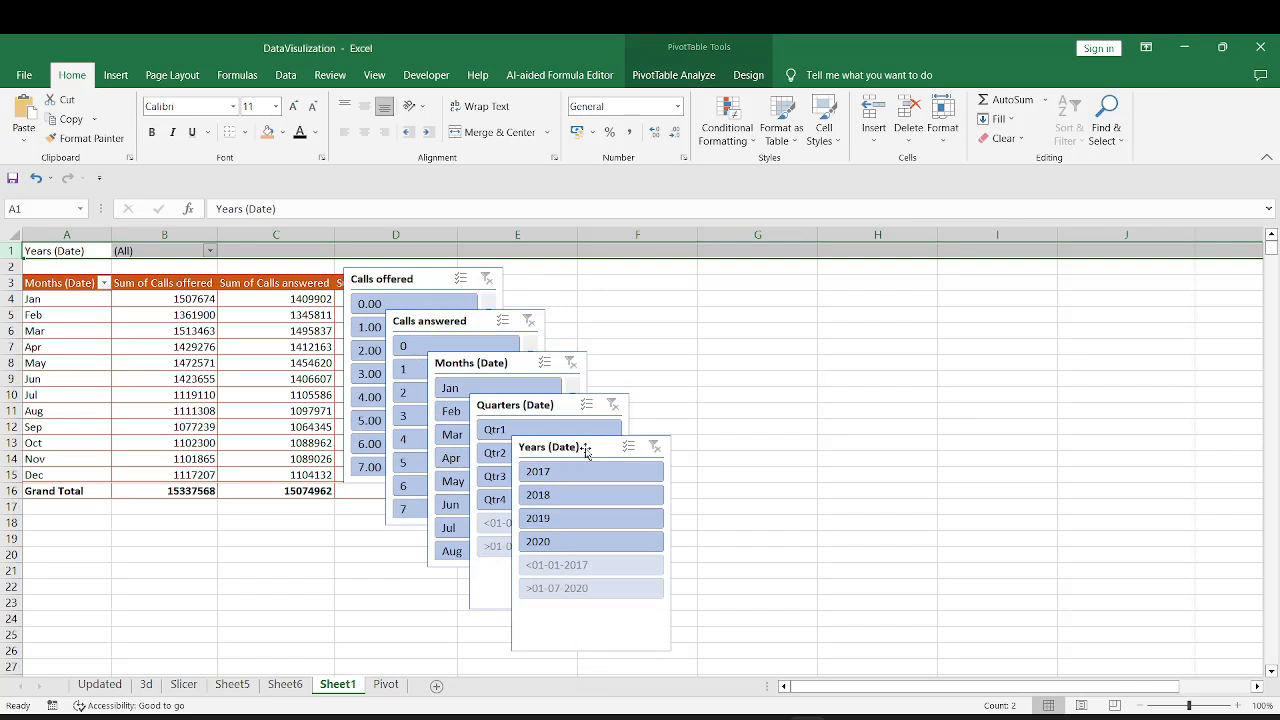
pyautogui.moveTo(585, 450); pyautogui.dragTo(873, 279)
pyautogui.moveTo(565, 405); pyautogui.dragTo(1065, 284)
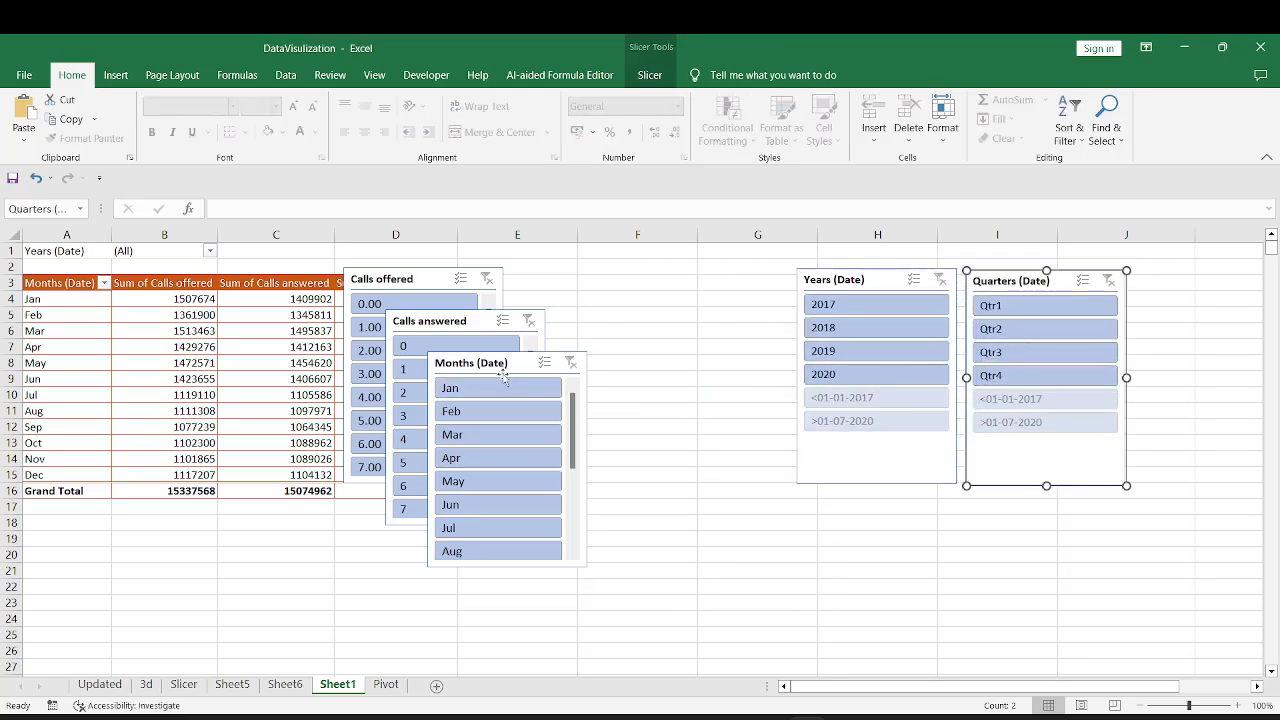
pyautogui.moveTo(503, 375); pyautogui.dragTo(694, 292)
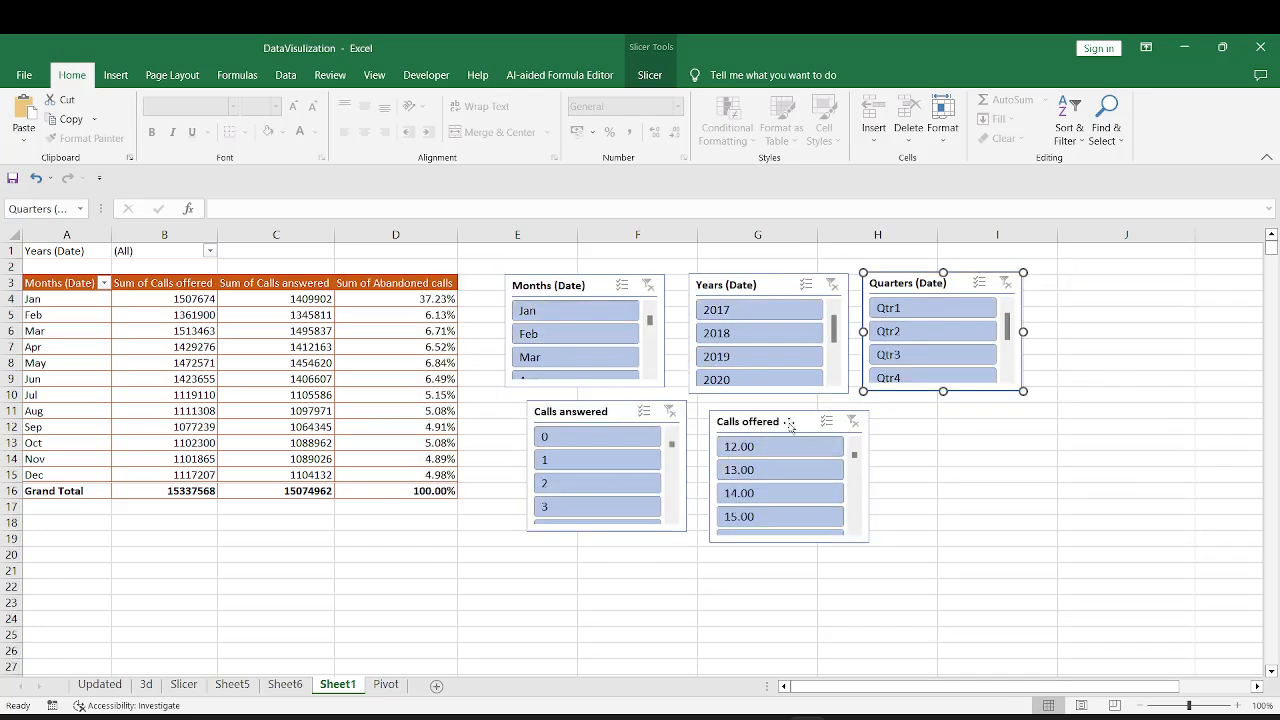
# Filter the PivotTable with the slicers to 2017, Qtr1 and Mar, trying Feb before Mar
pyautogui.click(762, 316)
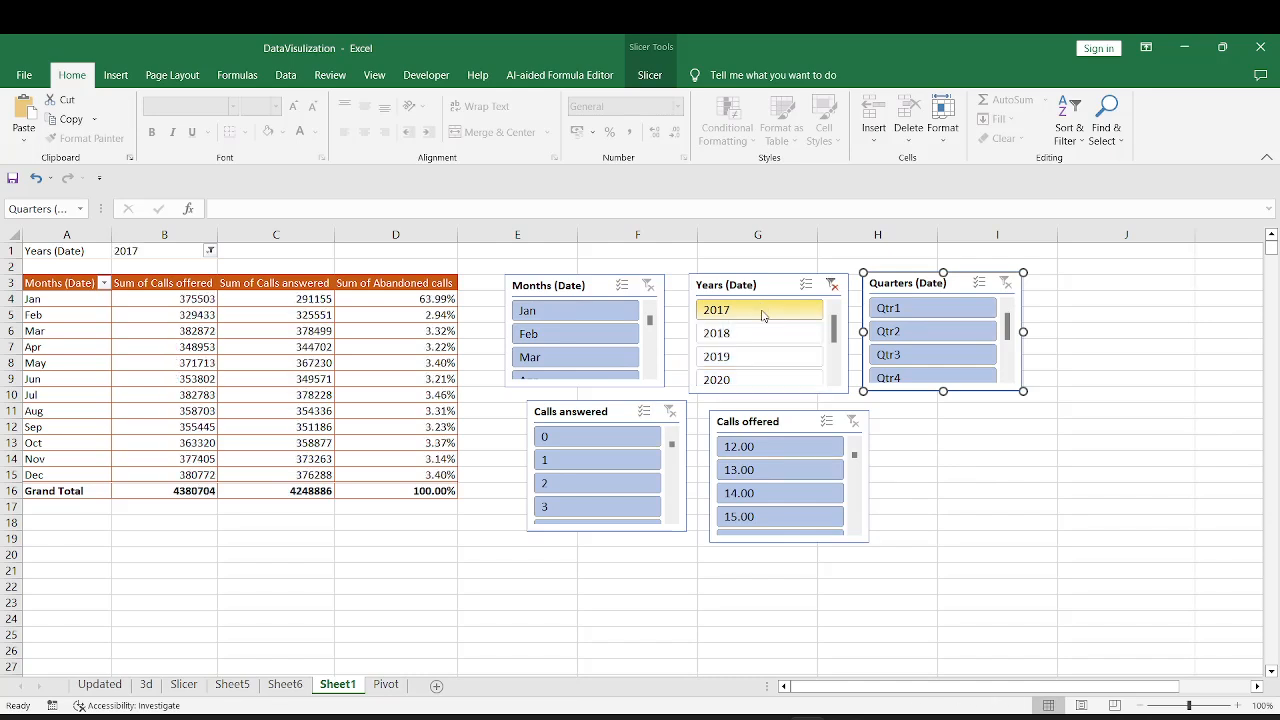
pyautogui.click(918, 310)
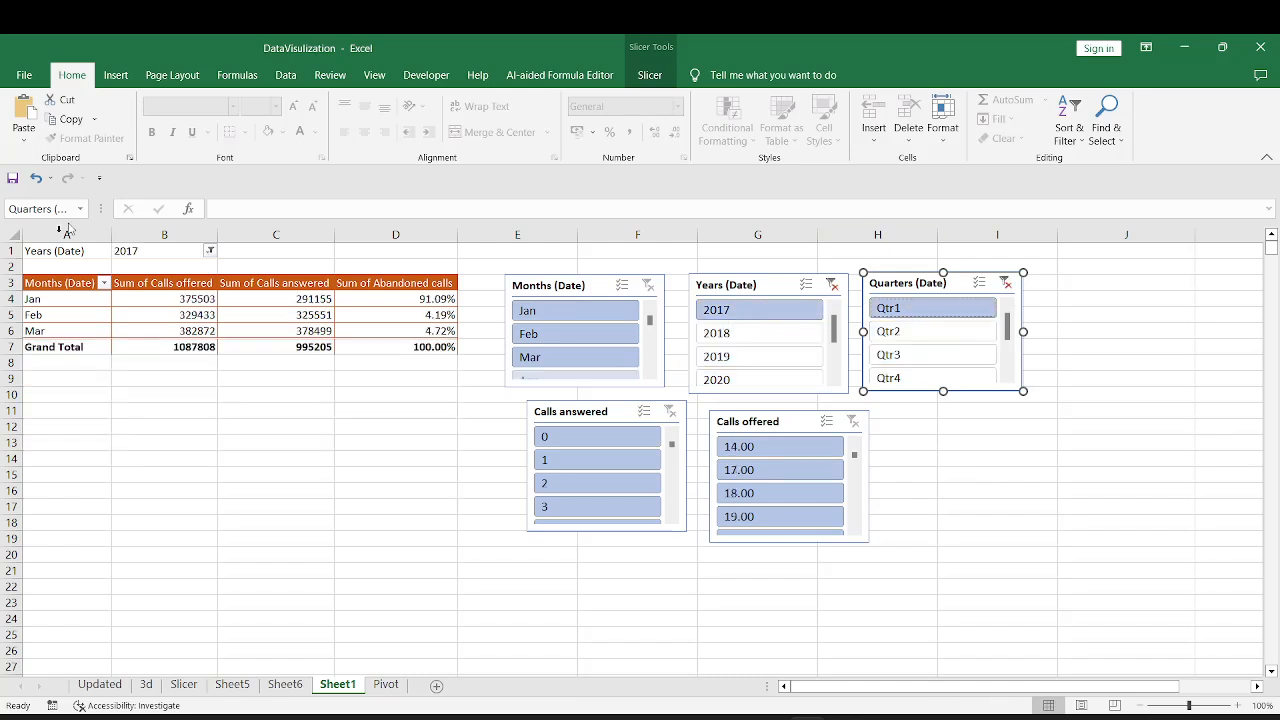
pyautogui.moveTo(33, 300); pyautogui.dragTo(42, 330)
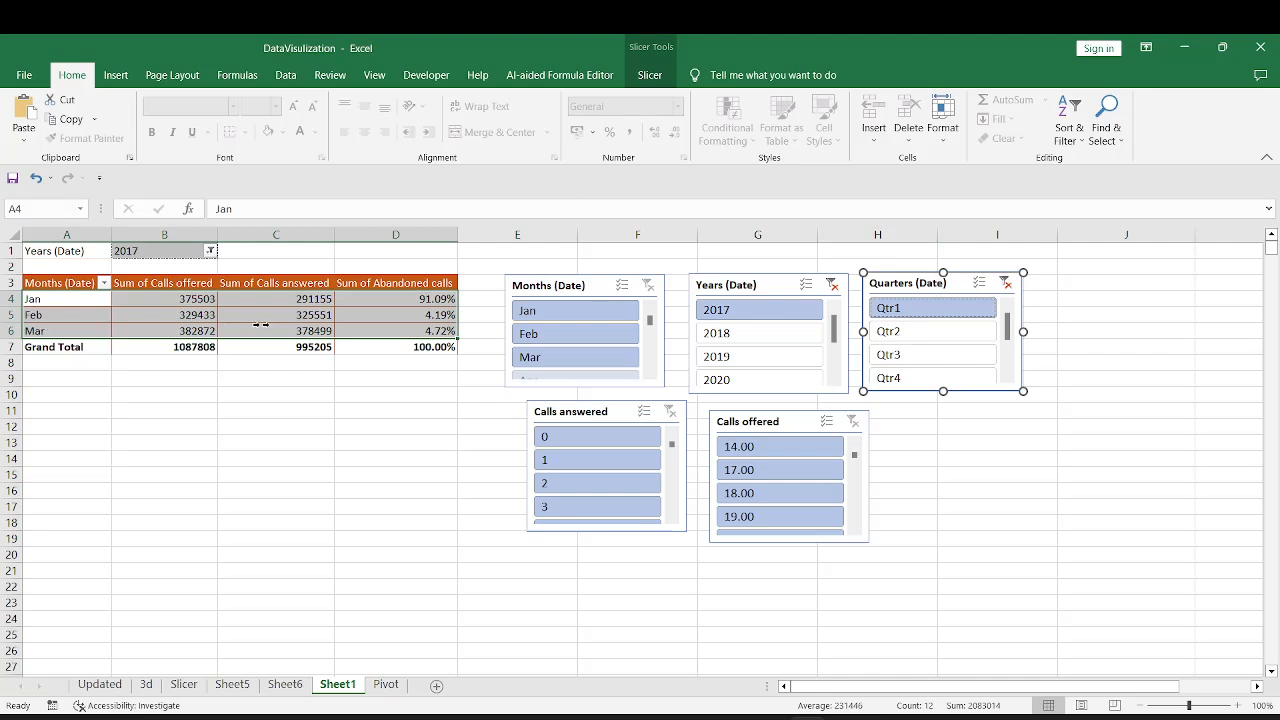
pyautogui.click(601, 334)
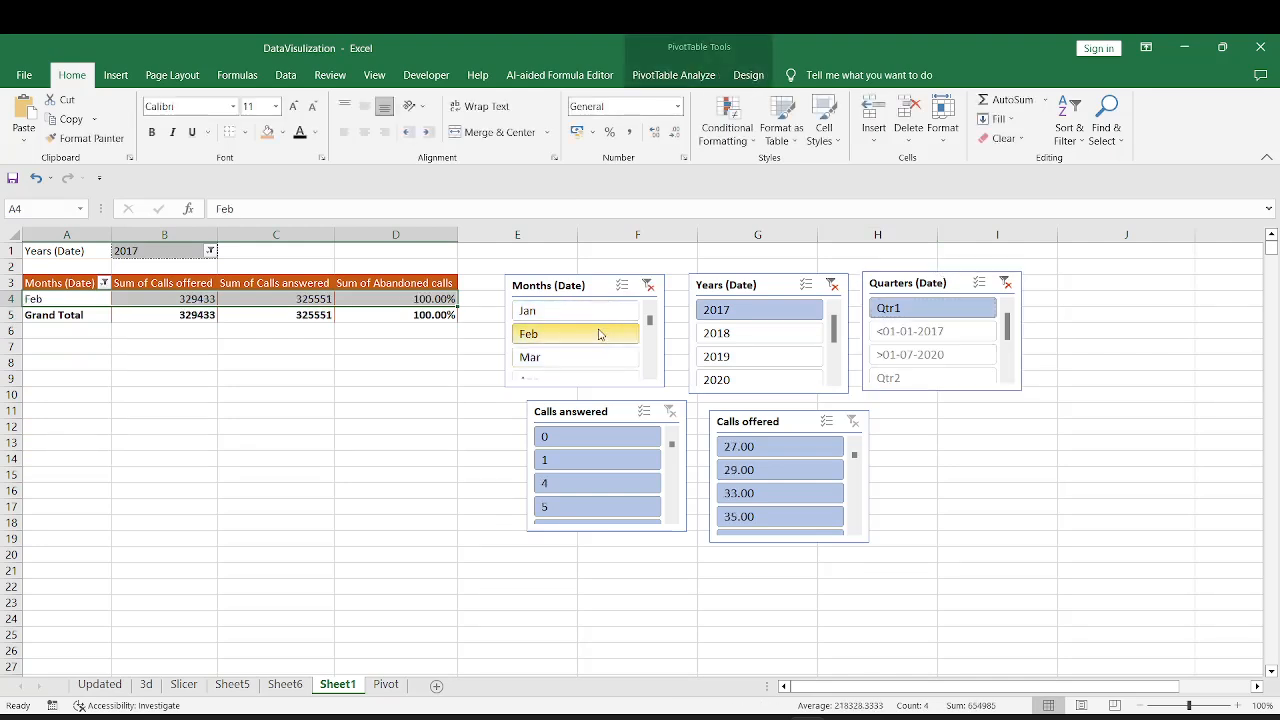
pyautogui.click(577, 360)
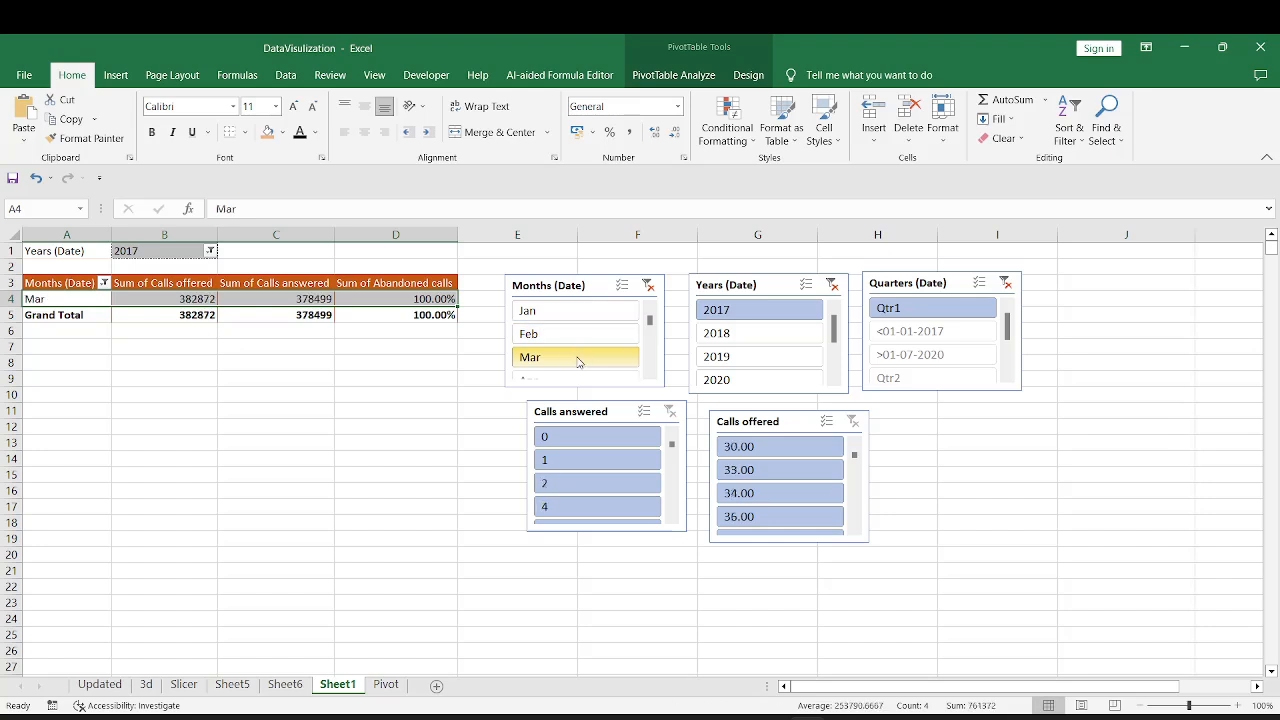
# Turn on multi-select in the Years (Date) slicer and add 2018, 2019 and 2020 to the 2017 selection
pyautogui.click(808, 287)
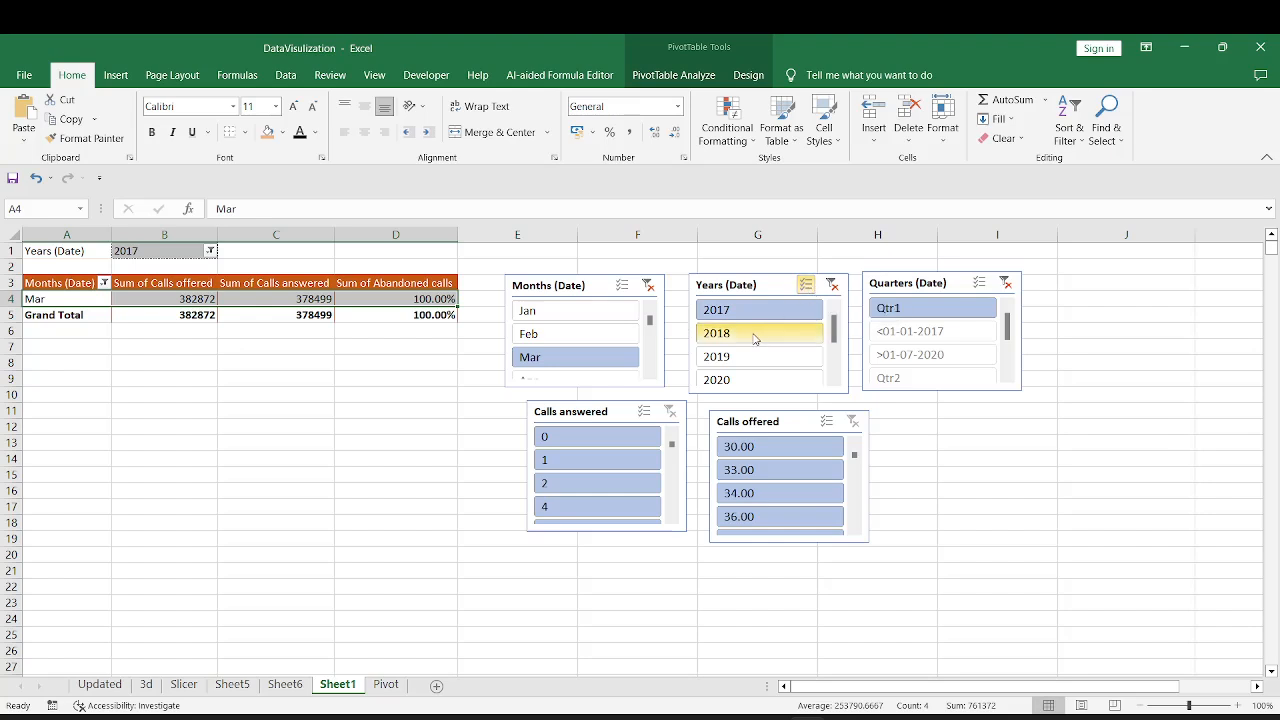
pyautogui.click(755, 335)
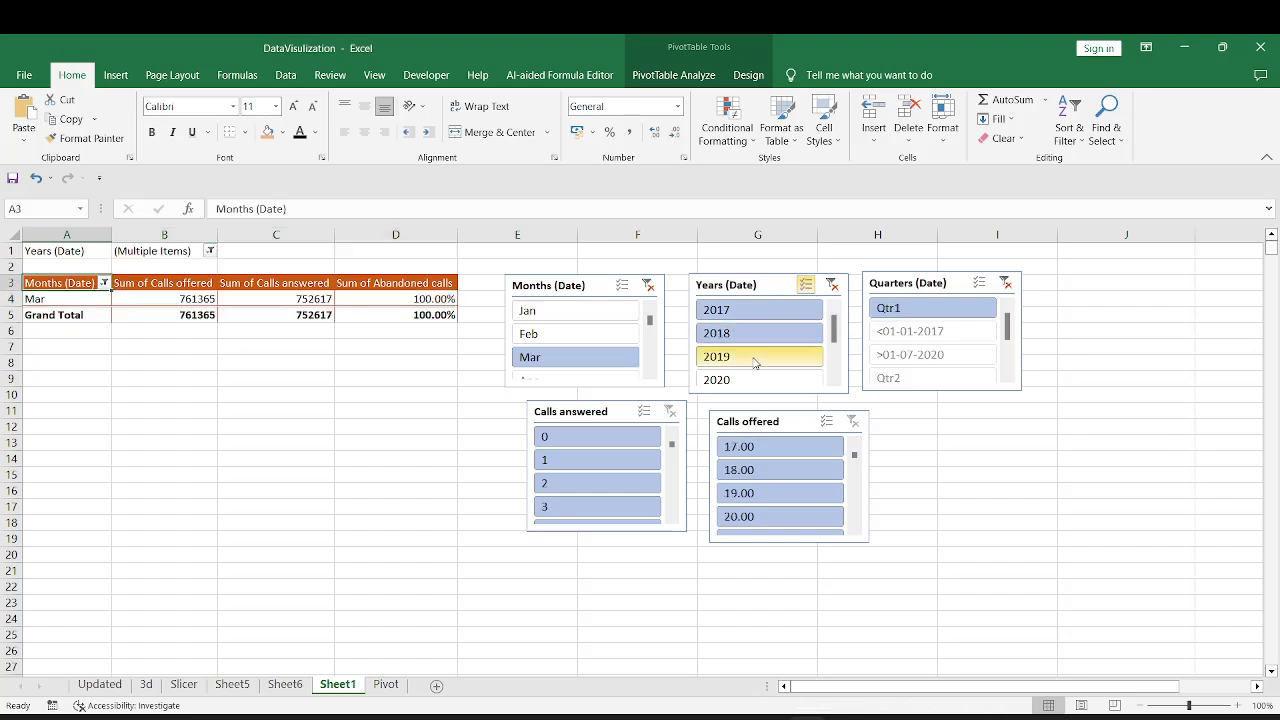
pyautogui.click(755, 358)
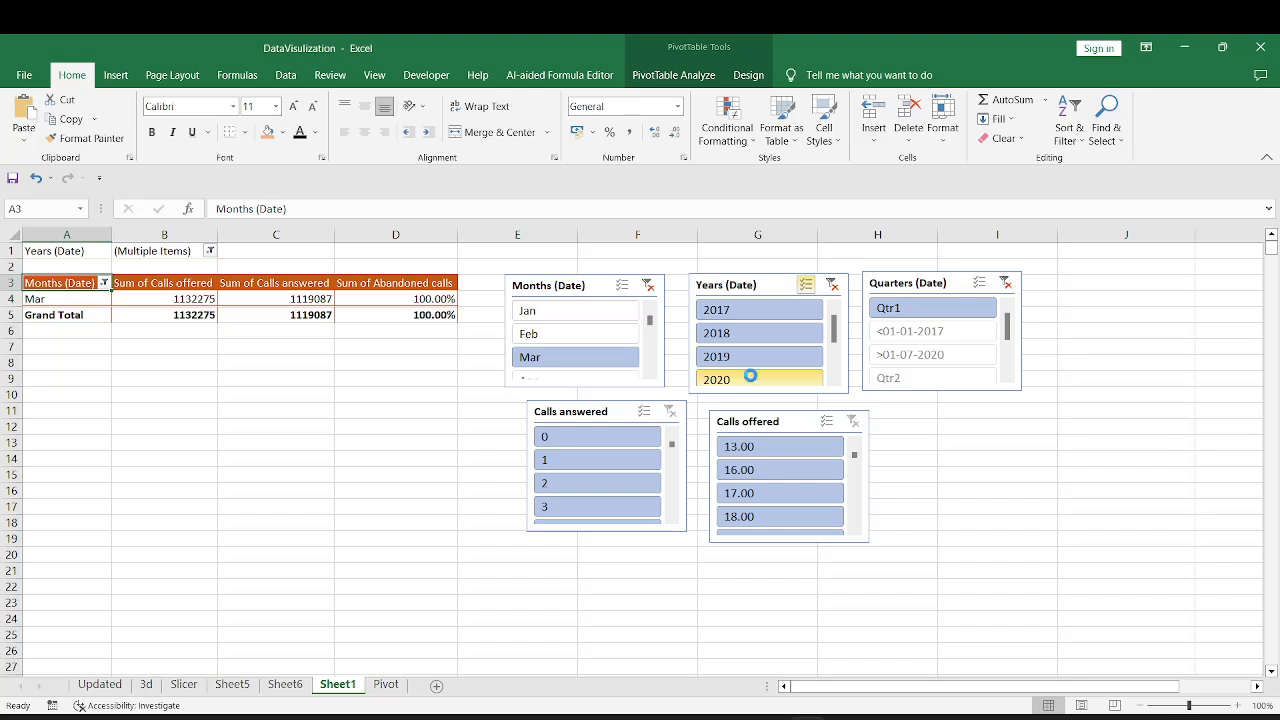
pyautogui.click(752, 379)
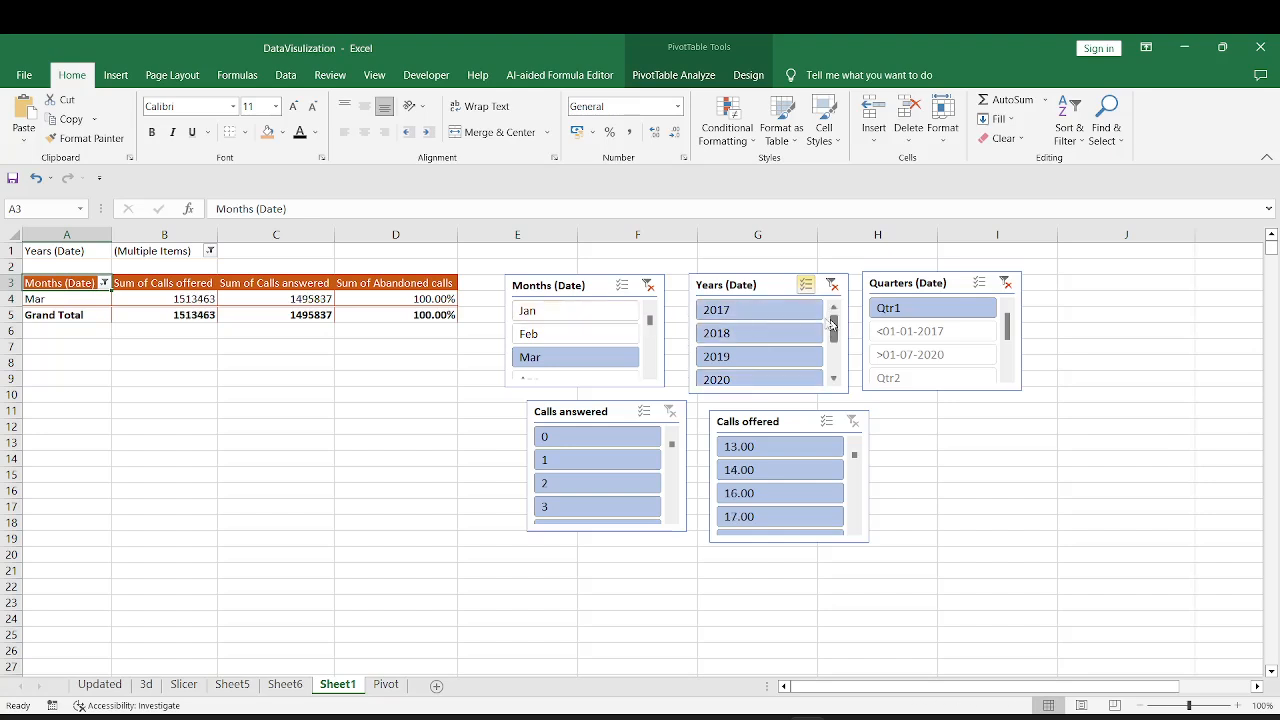
# Clear the Months (Date) slicer filter after trying Feb together with Mar, and add Qtr2 to the Qtr1 selection in the Quarters (Date) slicer
pyautogui.keyDown('ctrl'); pyautogui.click(578, 337); pyautogui.keyUp('ctrl')
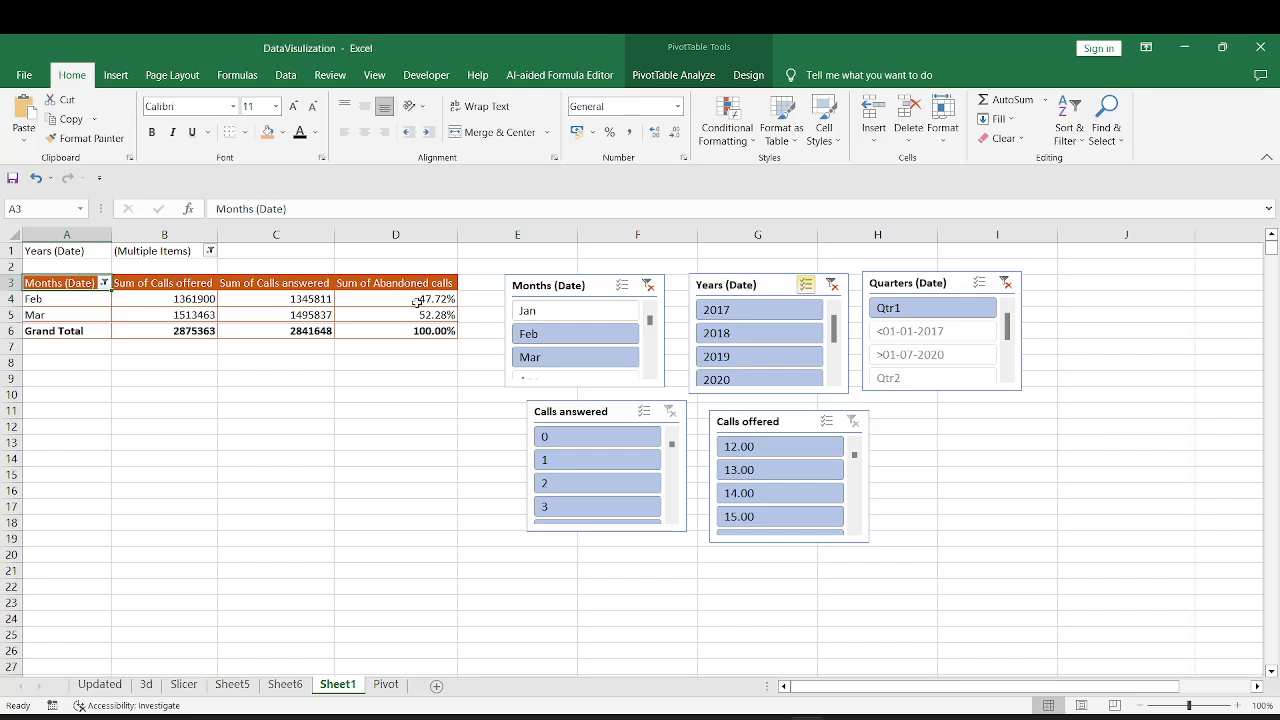
pyautogui.click(649, 286)
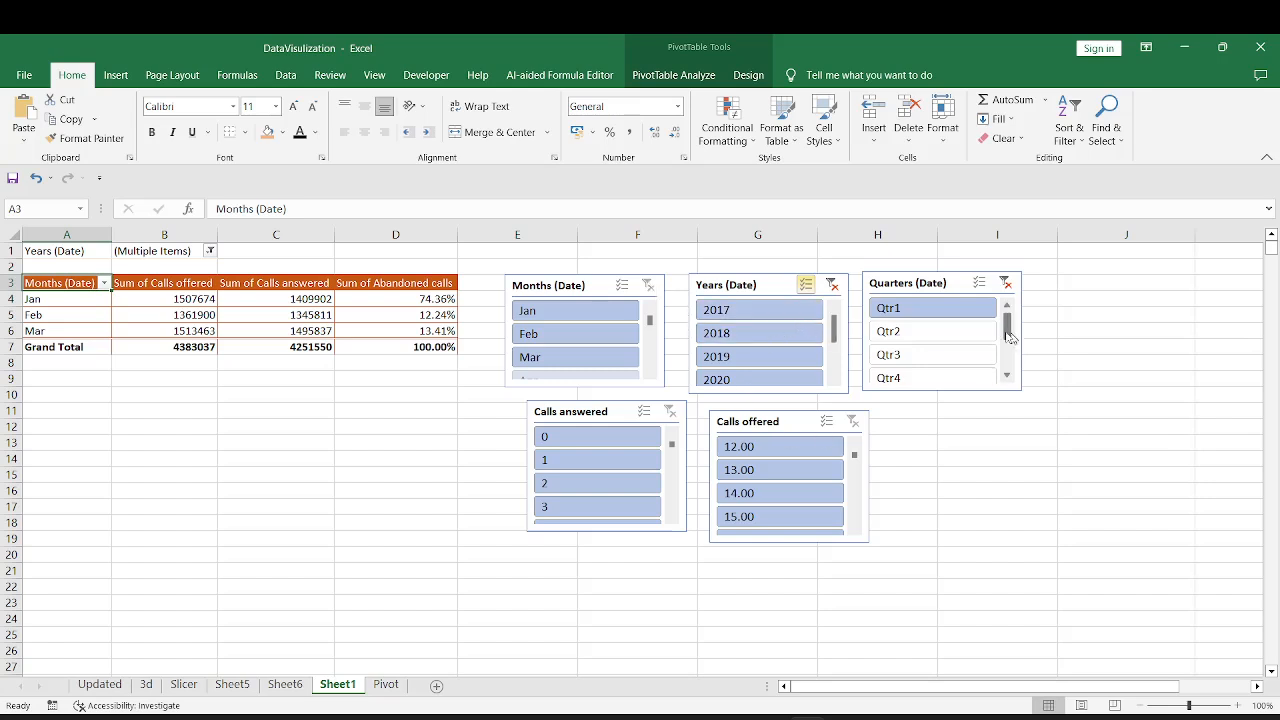
pyautogui.keyDown('ctrl'); pyautogui.click(921, 337); pyautogui.keyUp('ctrl')
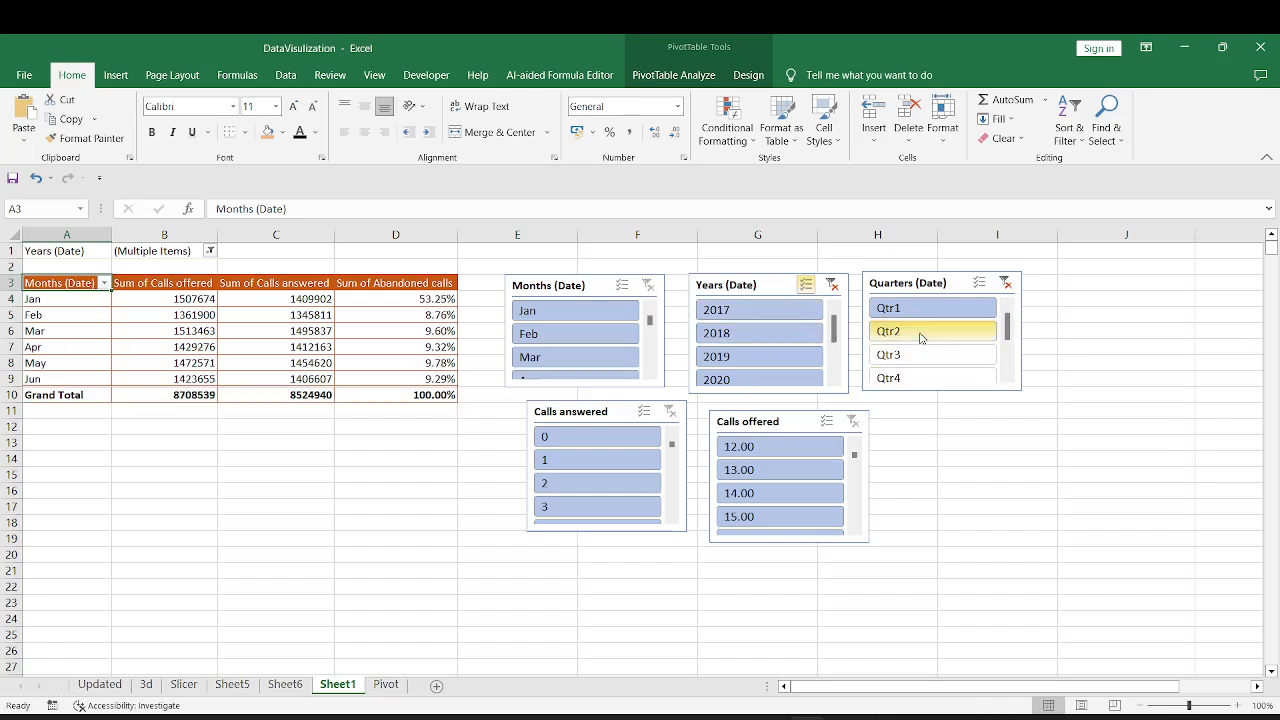
# Deselect 2018, 2019 and 2020 in the Years (Date) slicer, keeping only 2017 selected
pyautogui.keyDown('ctrl'); pyautogui.click(743, 335); pyautogui.keyUp('ctrl')
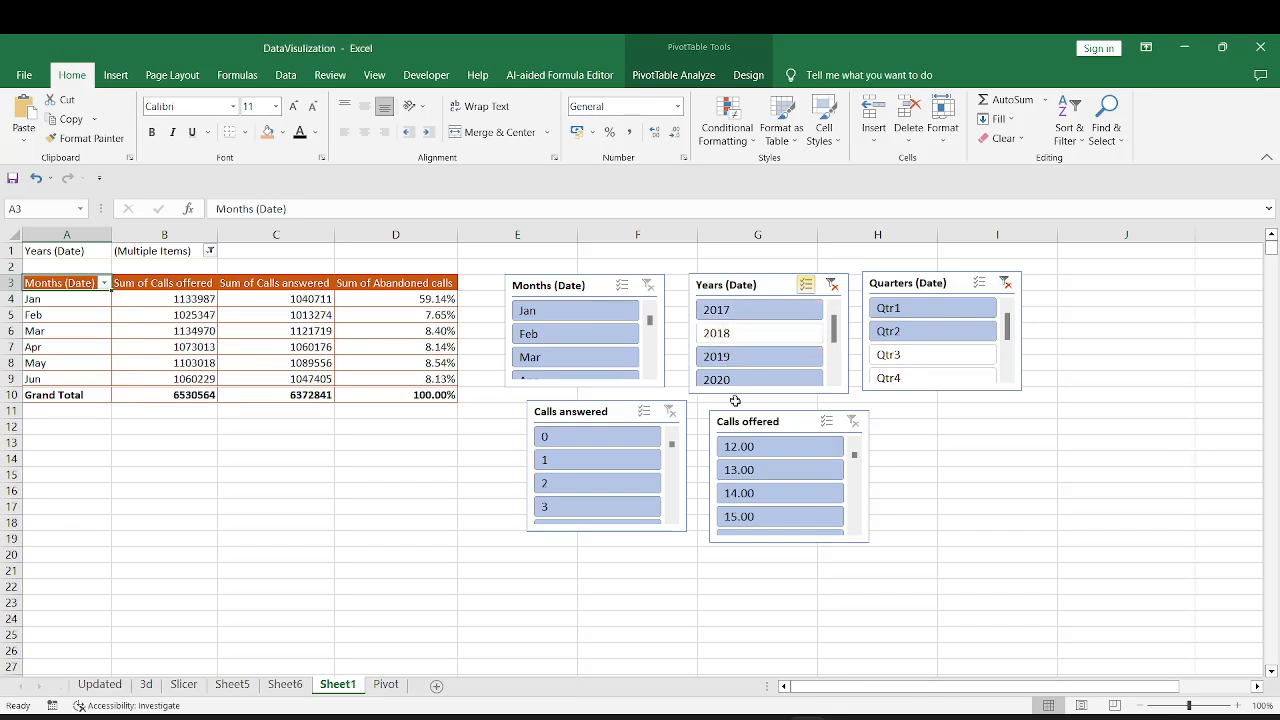
pyautogui.click(730, 358)
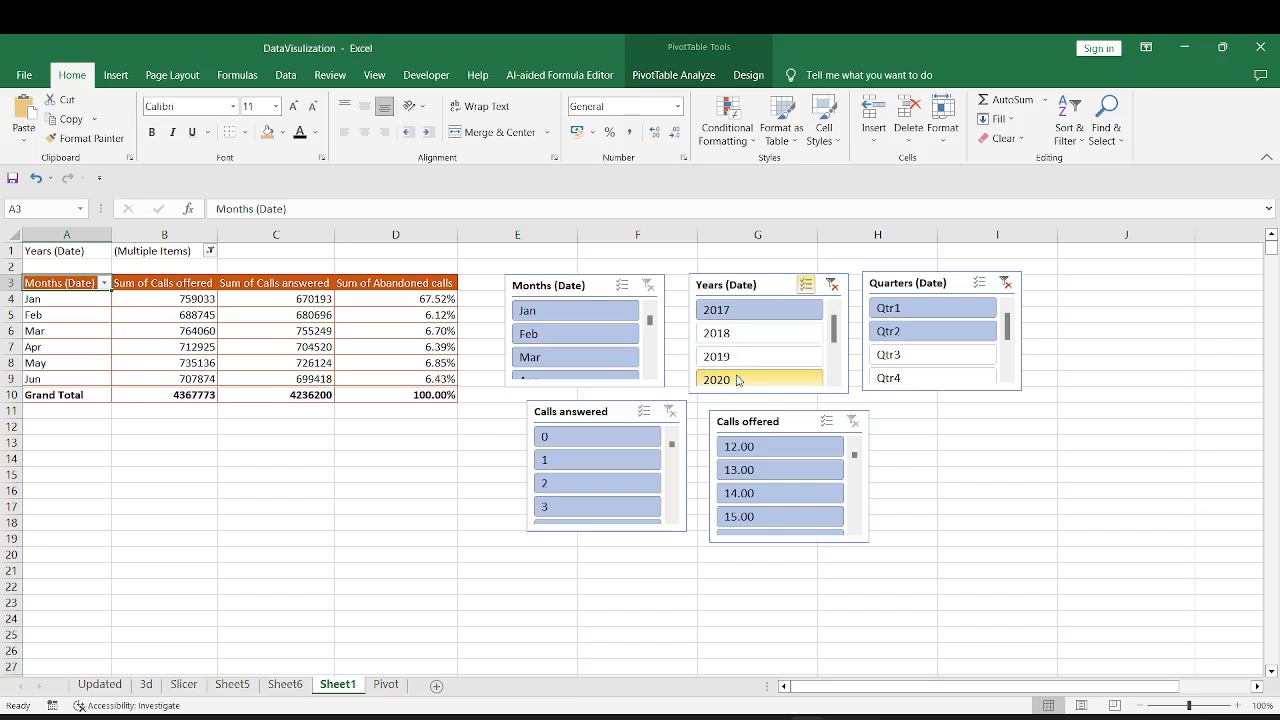
pyautogui.click(736, 378)
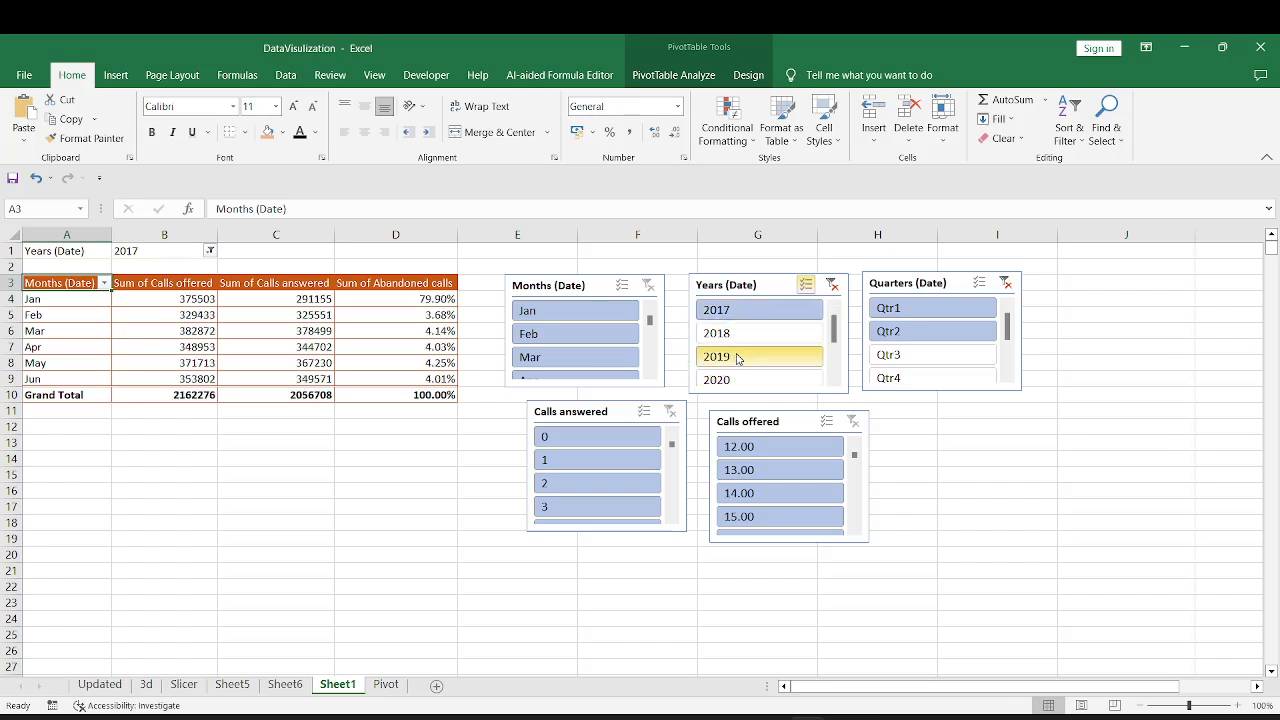
# Add 2019 to the 2017 selection in the PivotTable's Years (Date) report filter and apply it
pyautogui.click(209, 250)
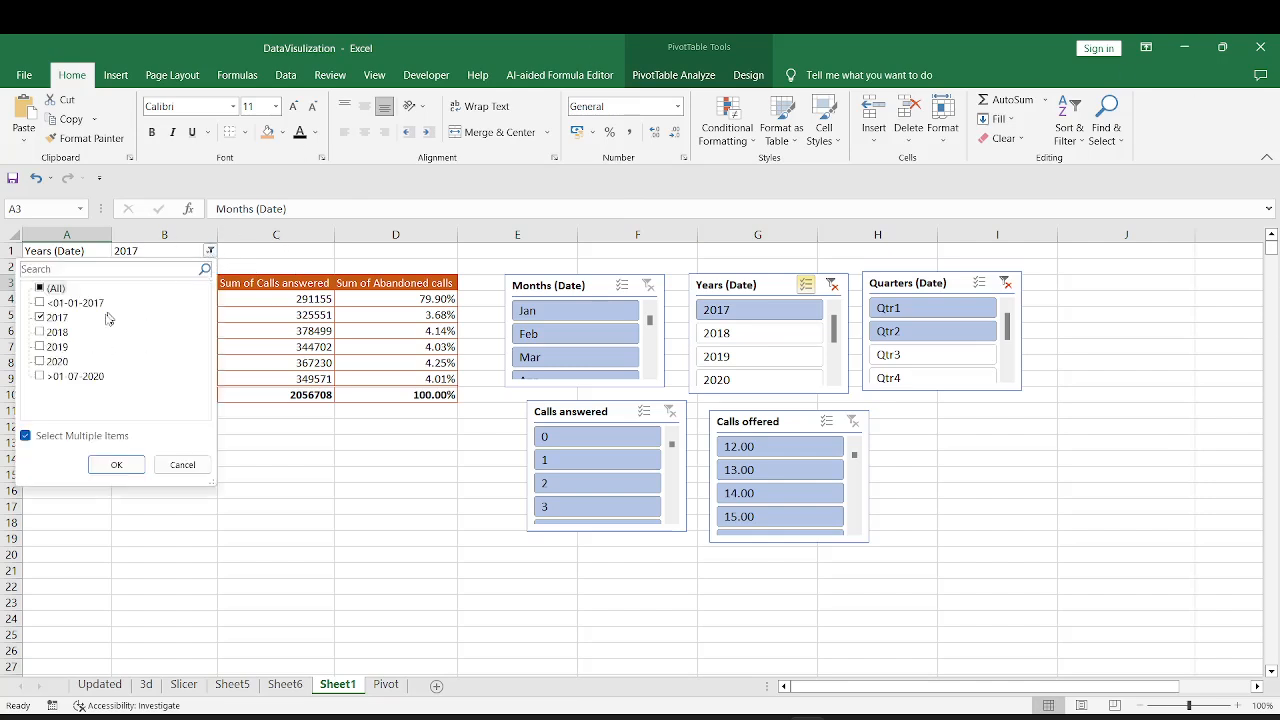
pyautogui.click(55, 347)
pyautogui.click(39, 347)
pyautogui.click(116, 464)
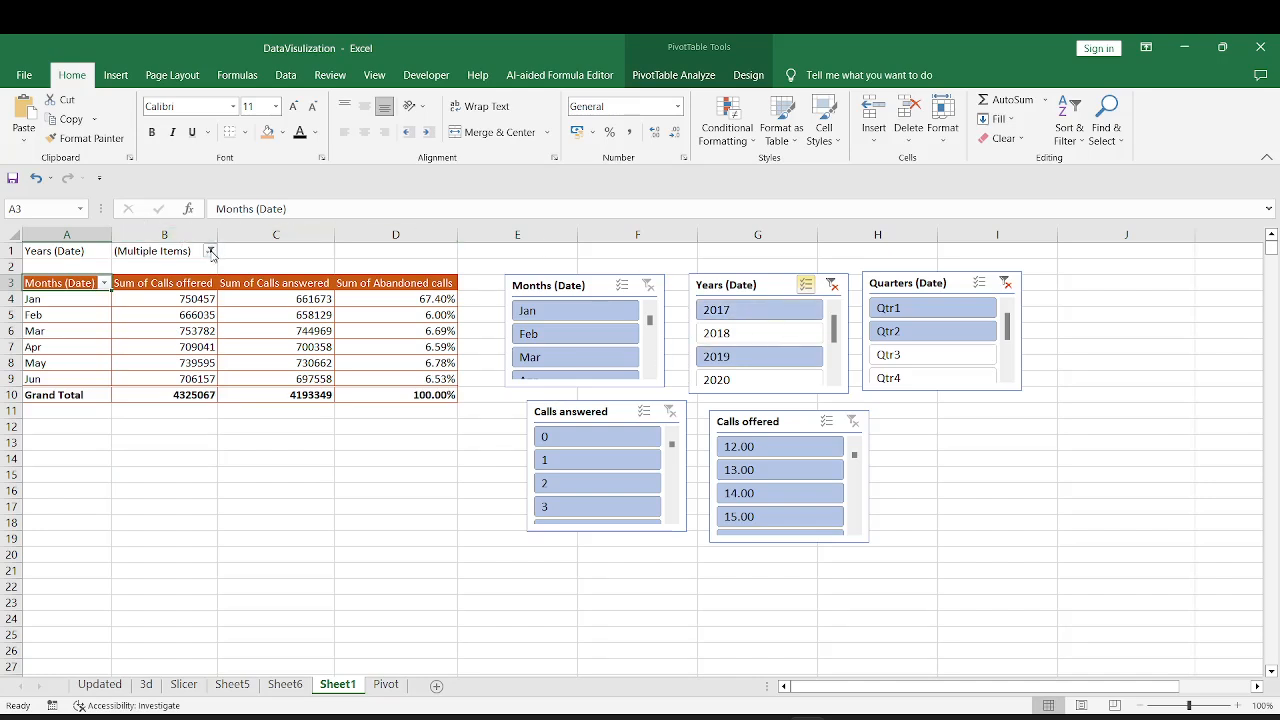
# Try filtering the PivotTable to Mar with the Months (Date) slicer, clear that filter, and select the Sum of Calls answered header
pyautogui.click(545, 358)
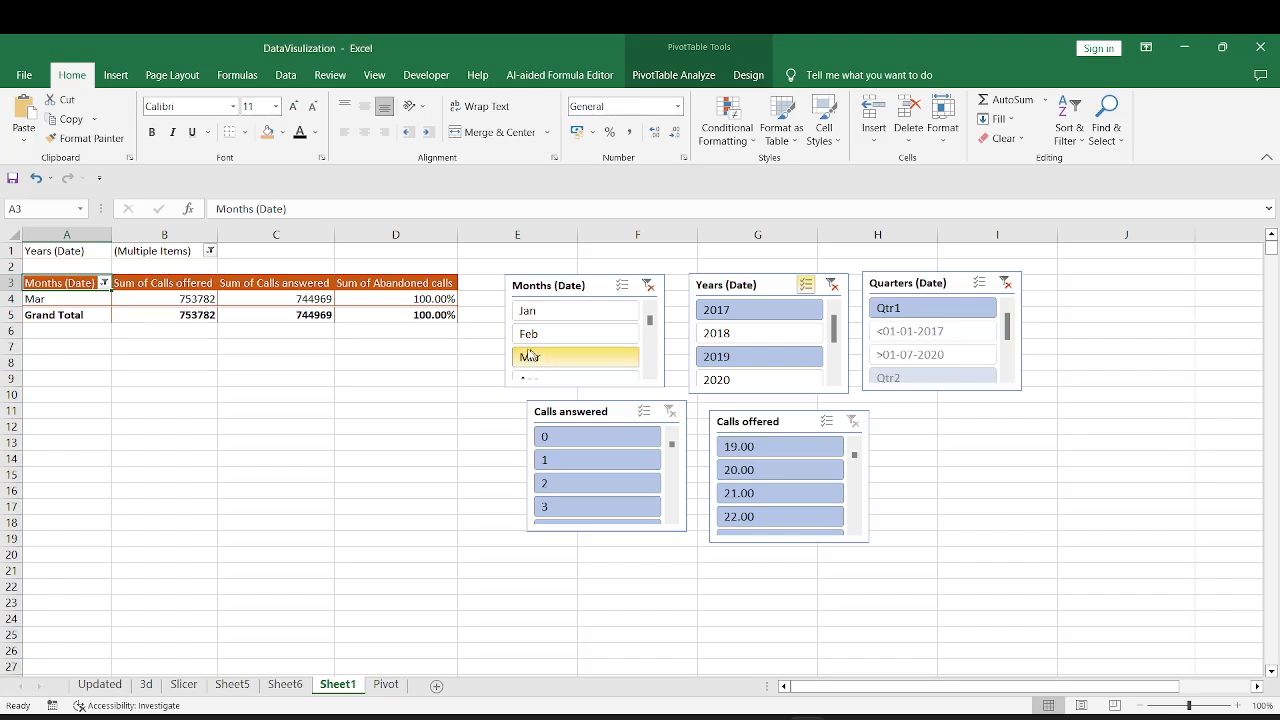
pyautogui.click(648, 286)
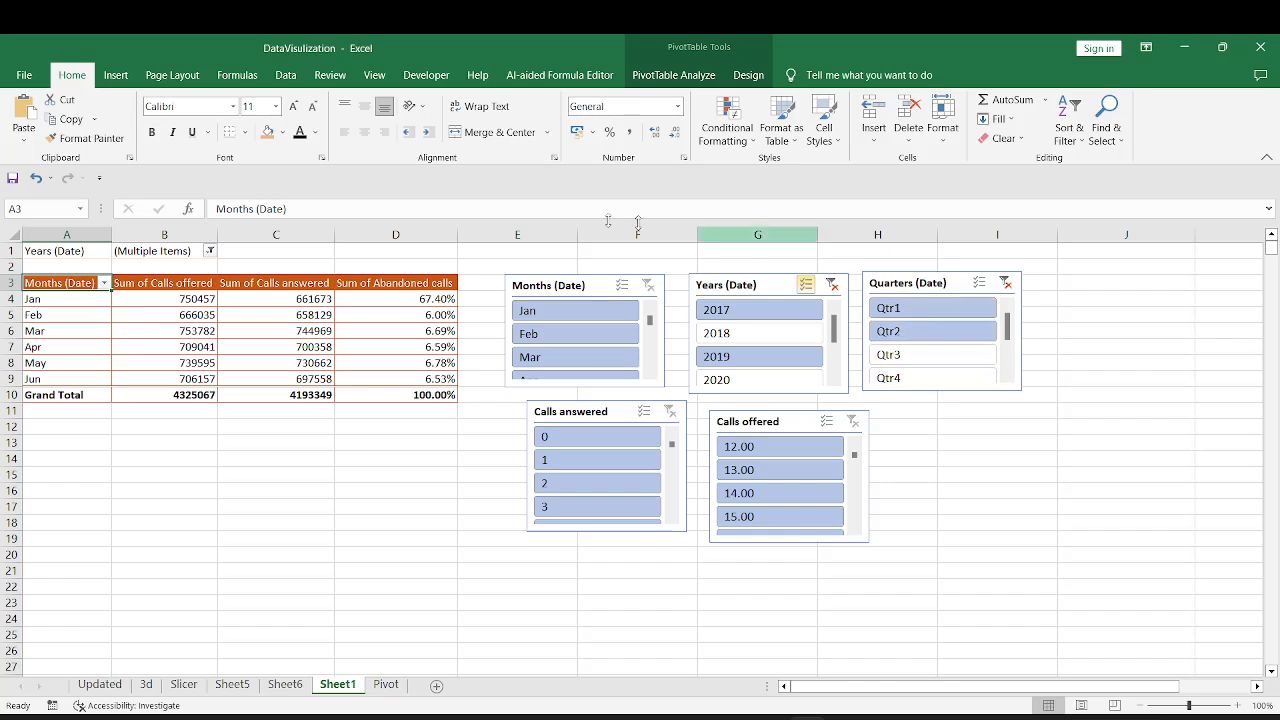
pyautogui.click(244, 283)
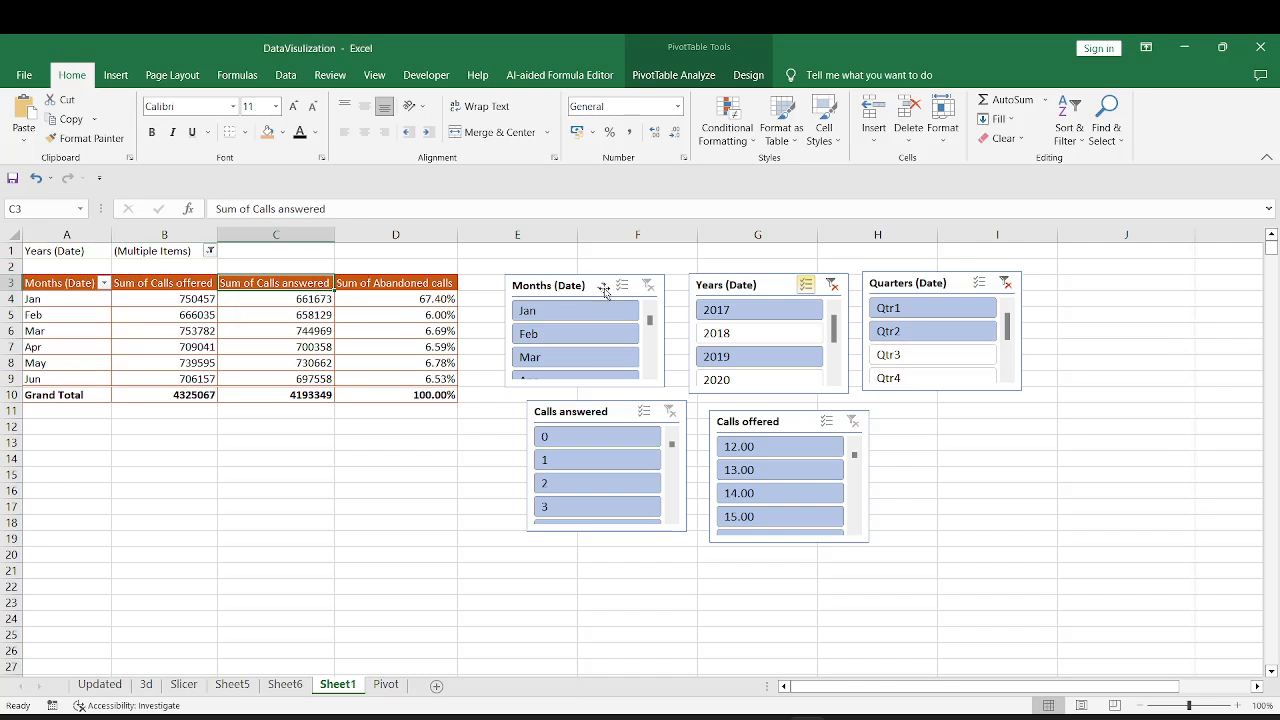